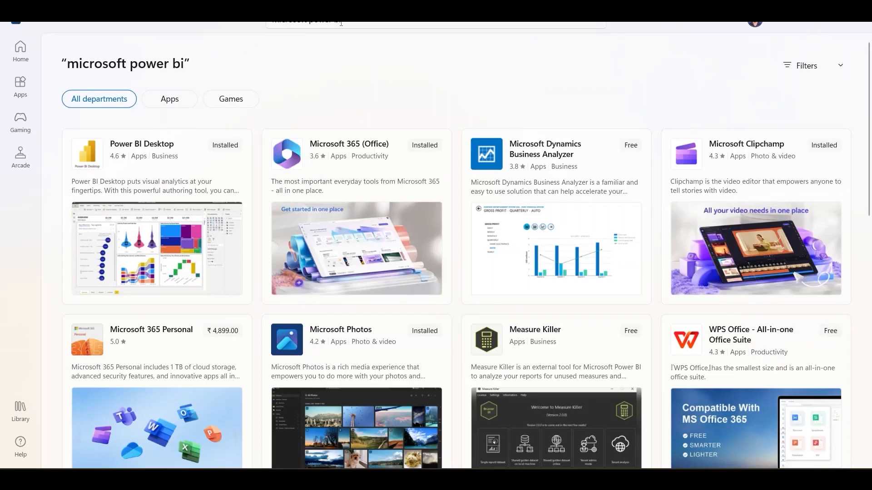
Open Power BI Desktop from its store listing and create a new blank report.
mouse_move(204, 153)
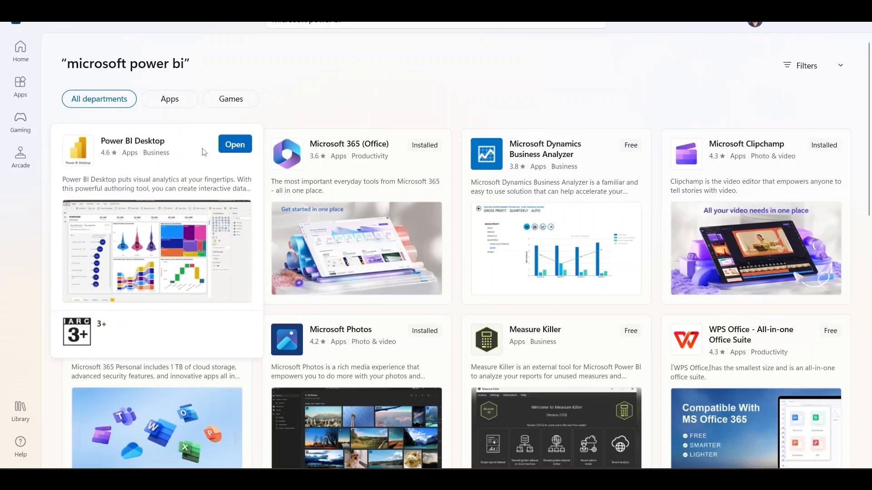
left_click(235, 148)
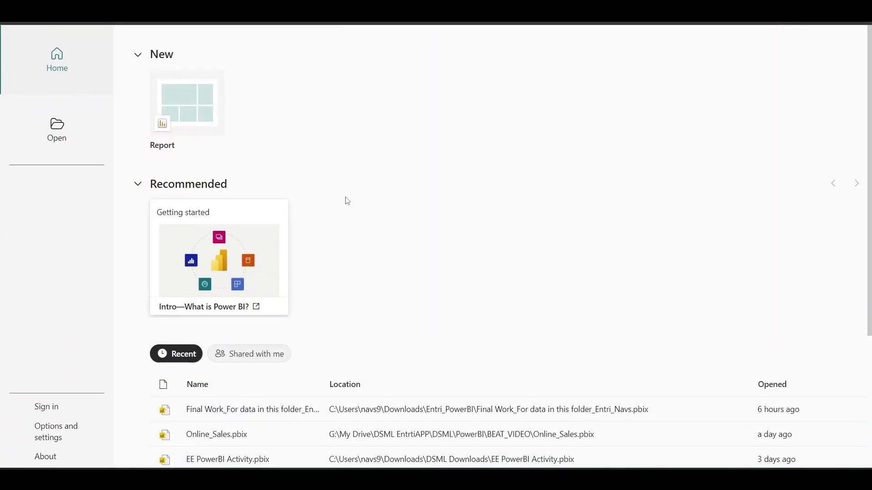
left_click(201, 109)
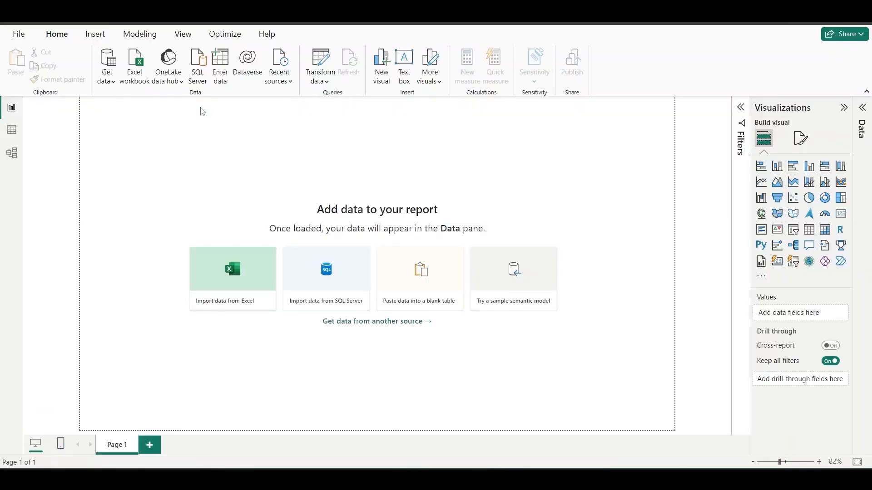
Get data from the Excel workbook Online_Sales in the BEAT_VIDEO folder.
left_click(104, 79)
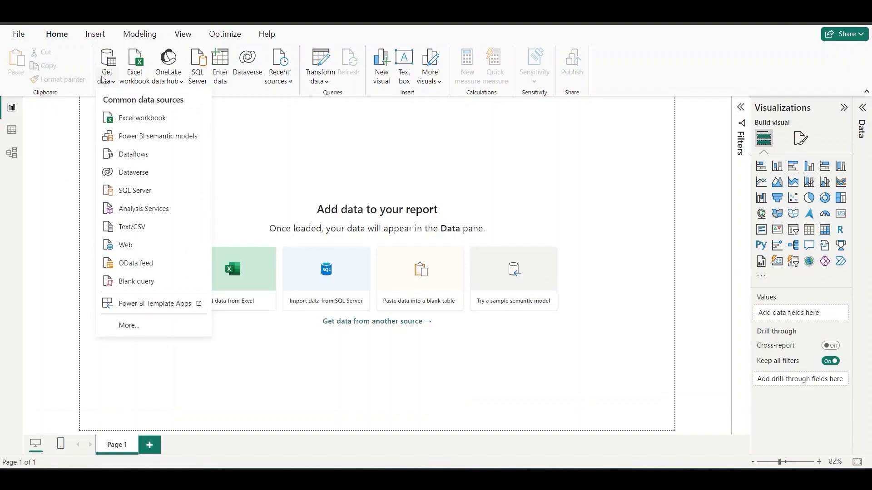
left_click(133, 123)
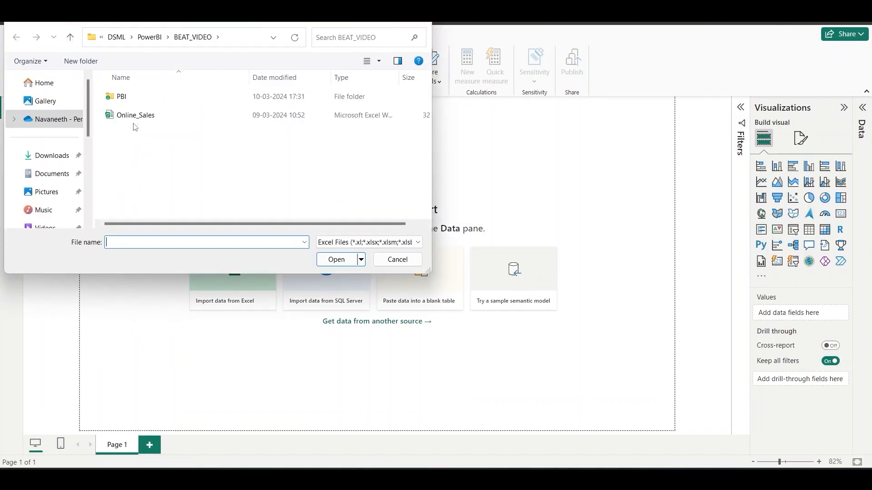
left_click(136, 116)
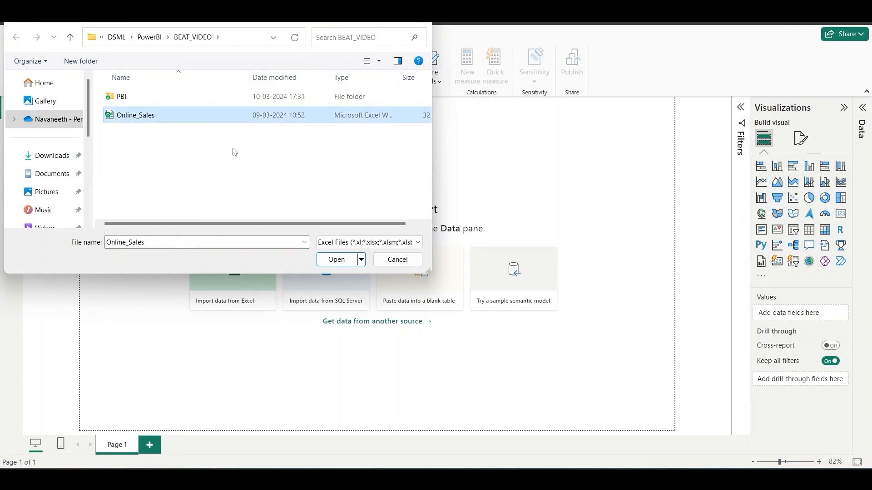
left_click(335, 265)
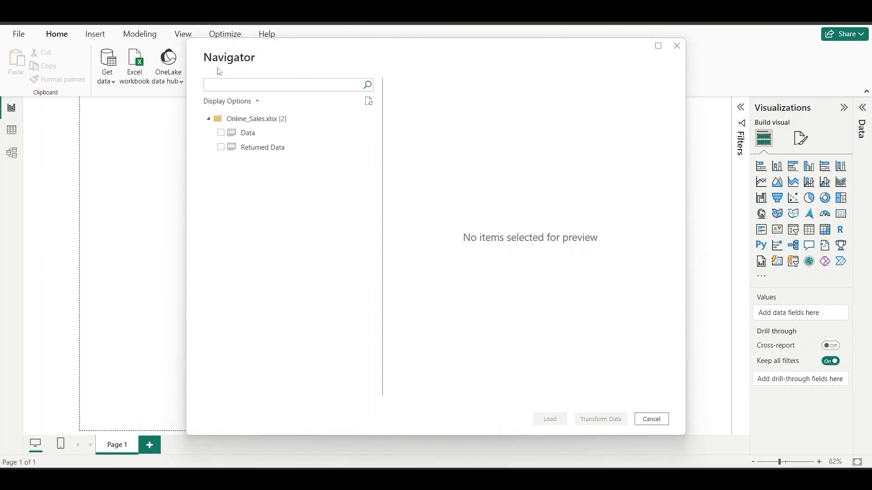
Choose both the Data and Returned Data sheets of the workbook and load them into the report.
left_click(222, 137)
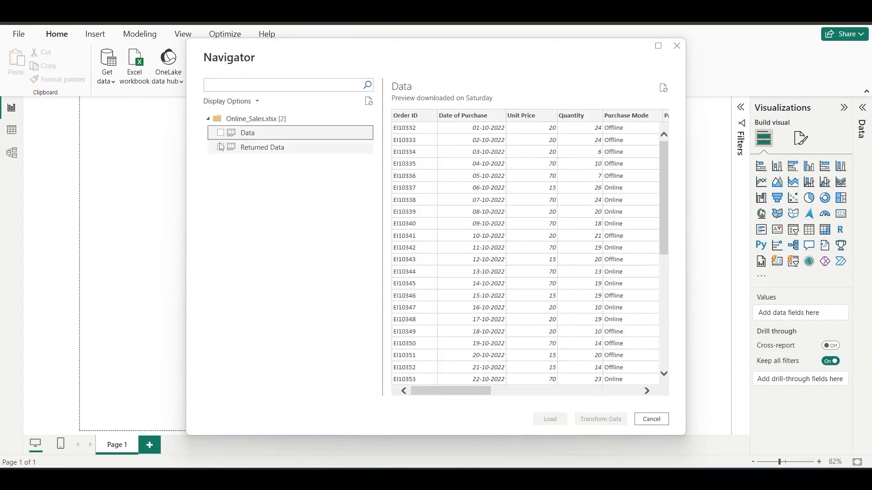
left_click(221, 143)
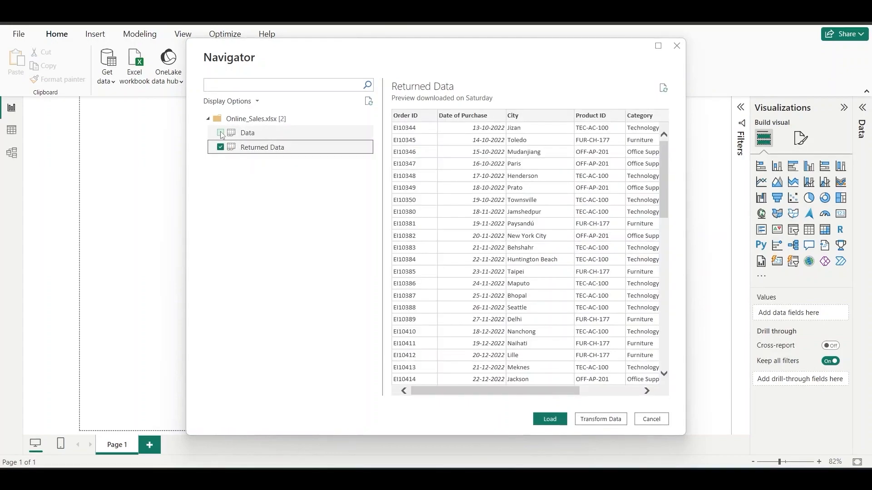
left_click(220, 133)
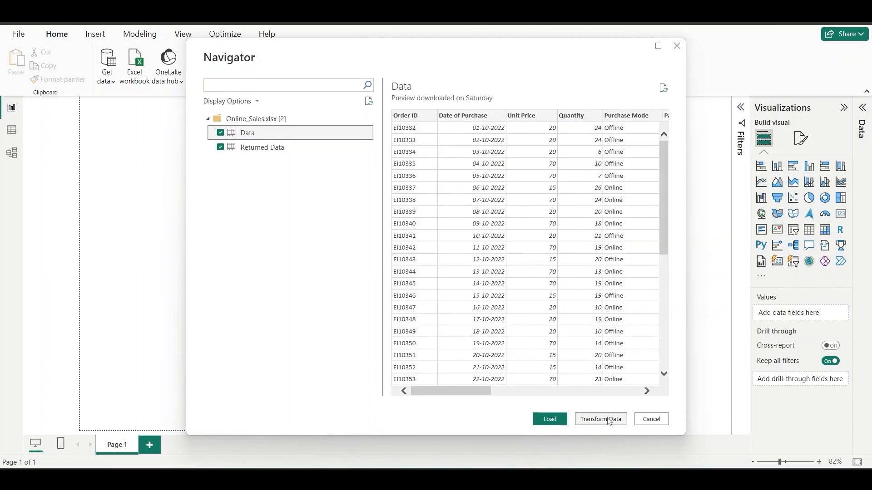
left_click(550, 419)
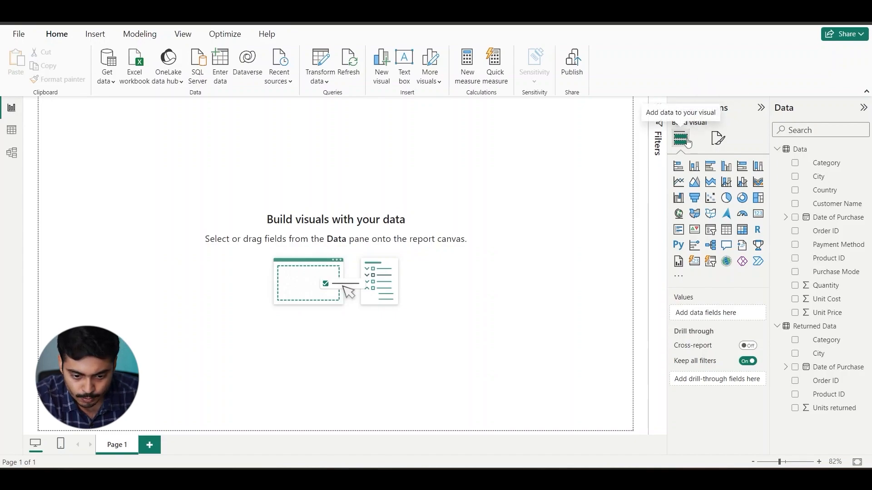
Set the report page's canvas background to black with 26% transparency.
left_click(717, 142)
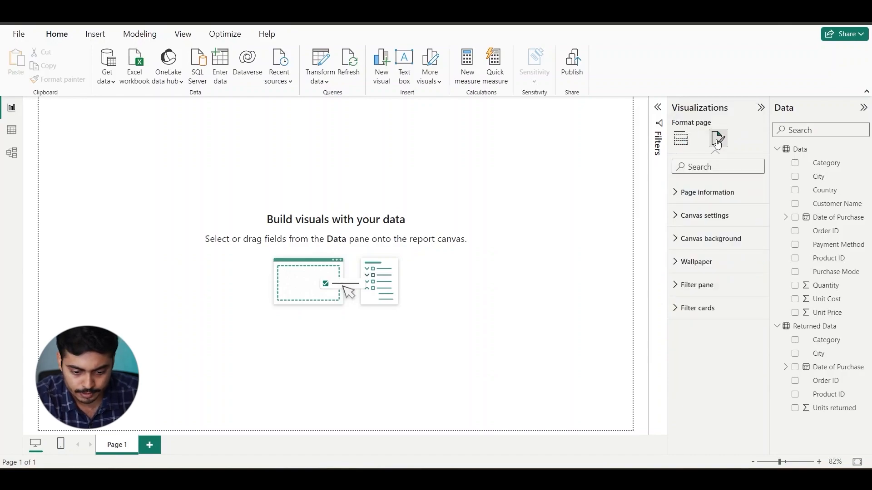
left_click(683, 243)
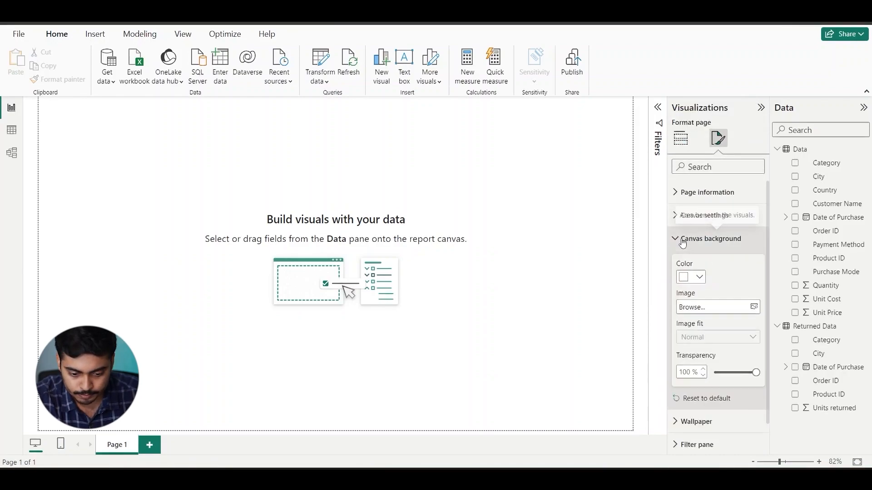
left_click(699, 279)
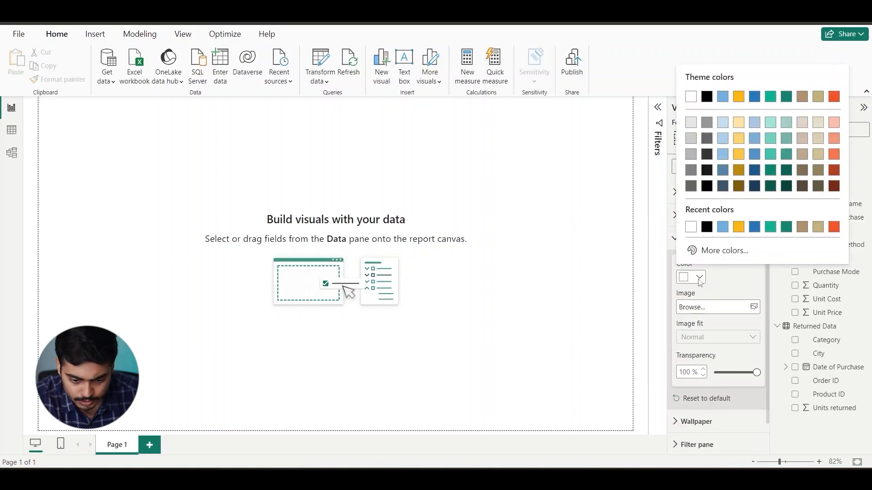
left_click(707, 226)
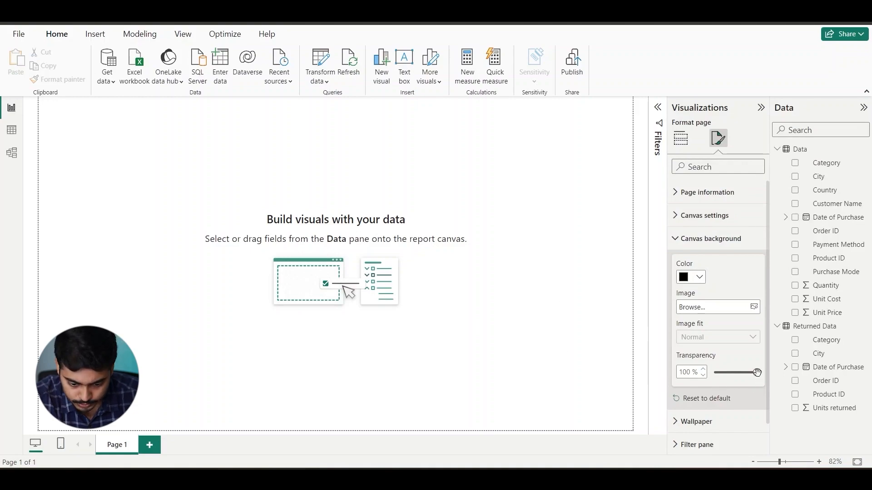
left_click_drag(757, 373, 725, 371)
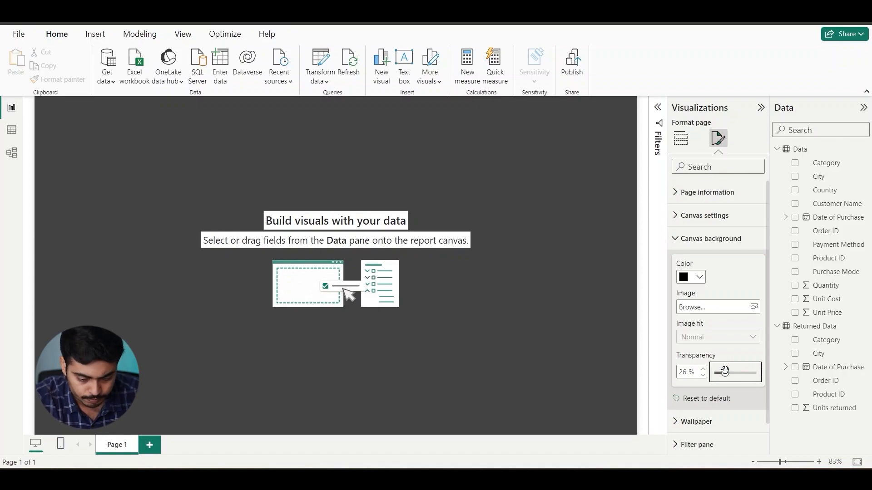
Try a dark brown canvas background and set the background colour back to white.
left_click(699, 278)
left_click(754, 188)
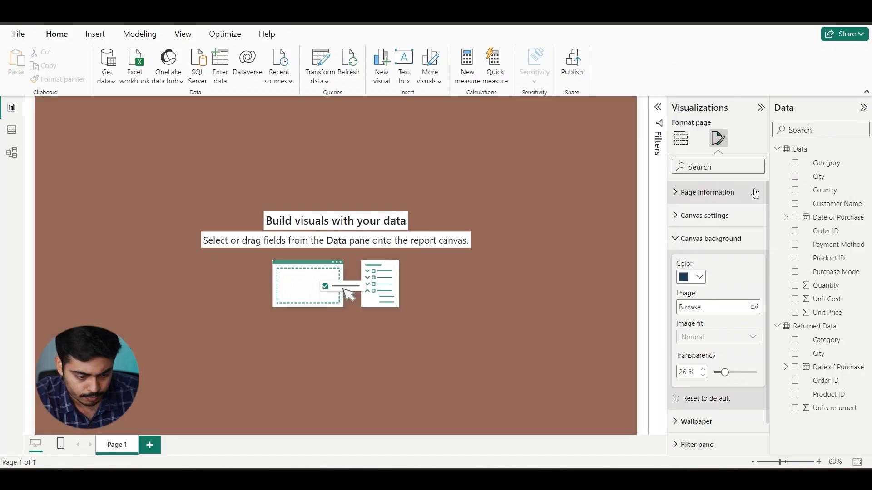
left_click(700, 277)
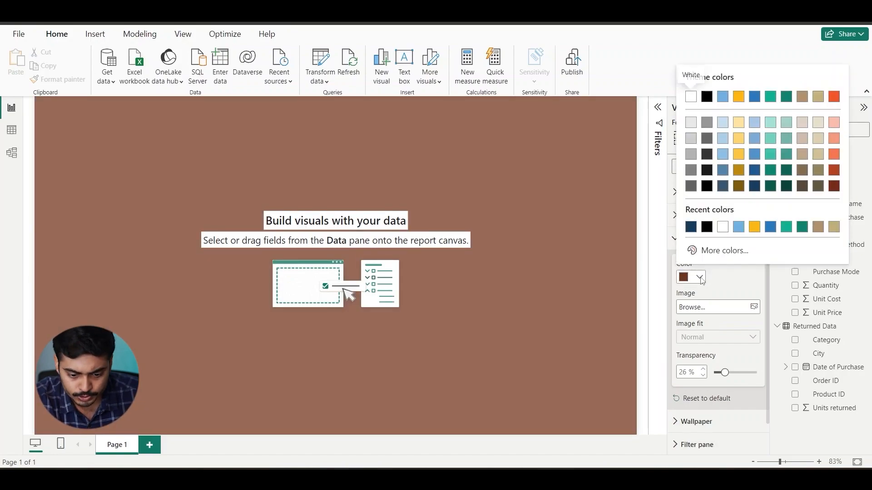
left_click(723, 229)
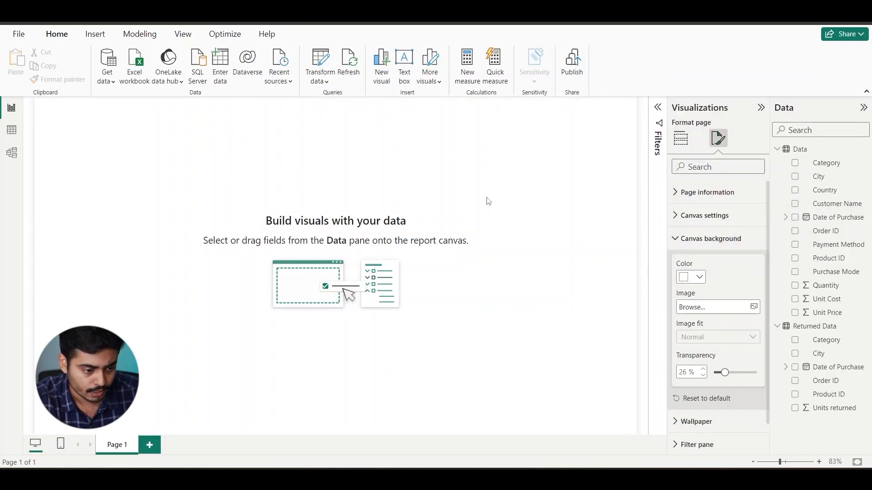
Apply the dark Innovate theme to the report.
left_click(183, 34)
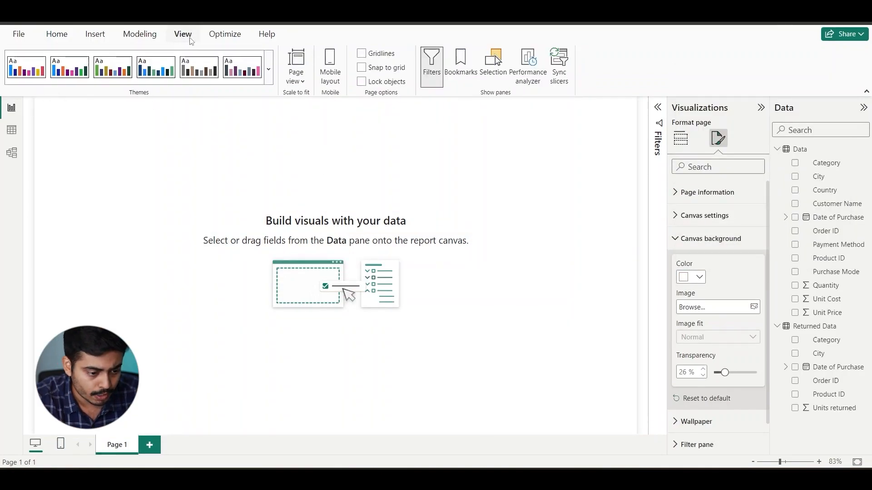
left_click(269, 70)
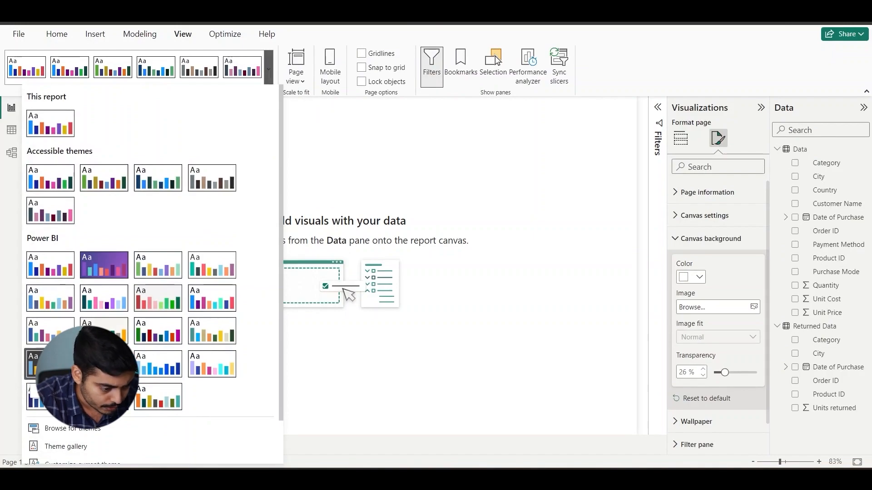
left_click(46, 363)
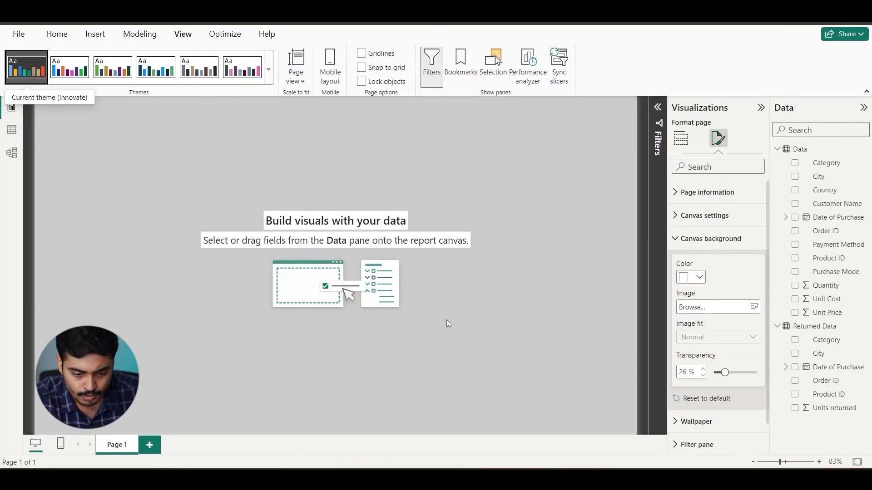
left_click(479, 226)
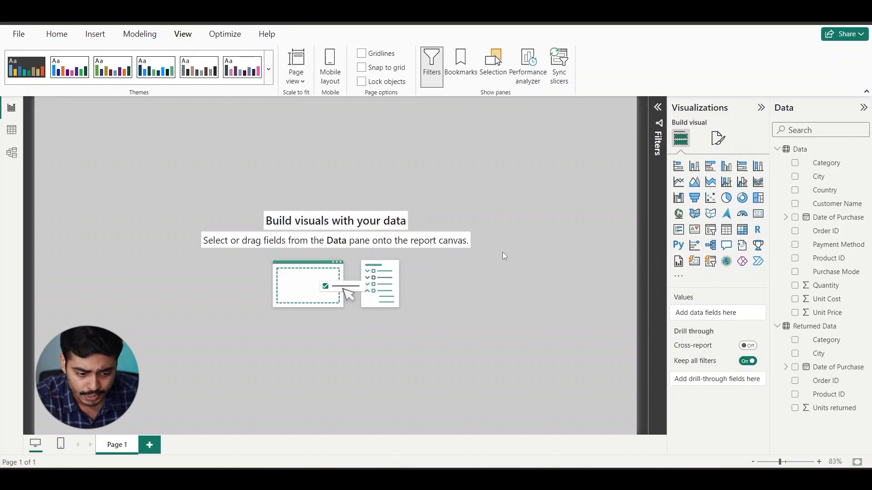
Set the page's canvas background to black with 77% transparency.
left_click(718, 139)
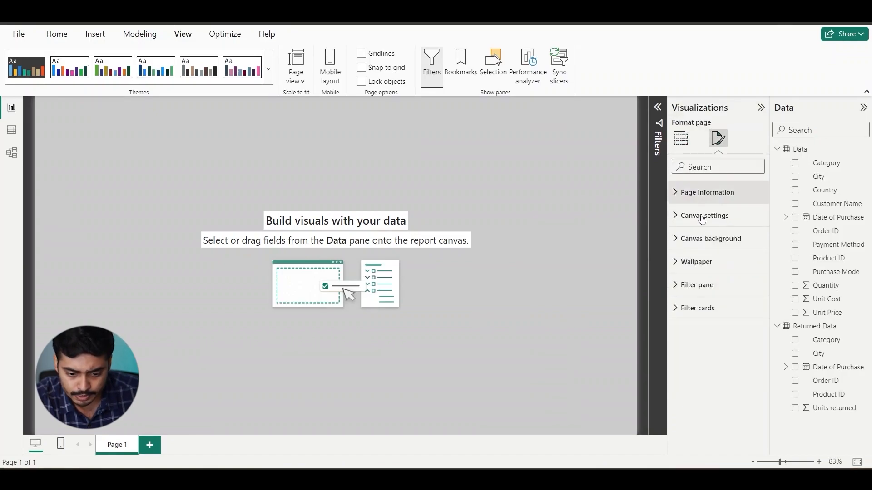
left_click(679, 240)
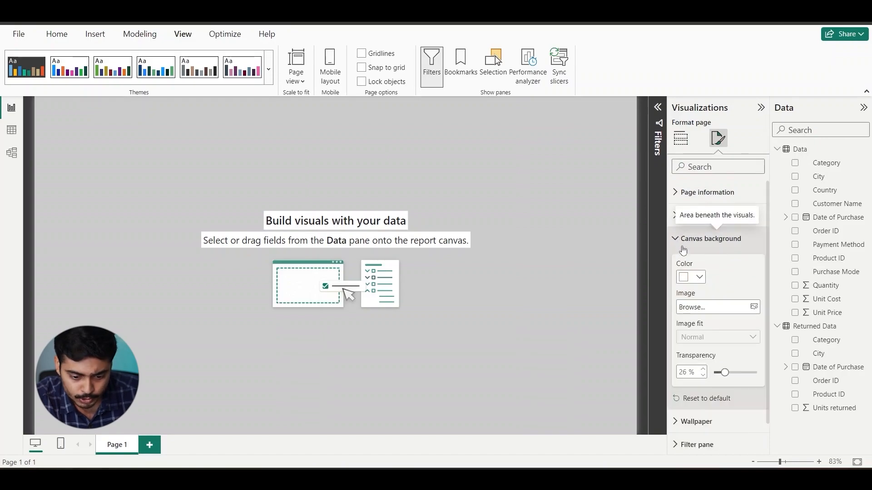
left_click(700, 278)
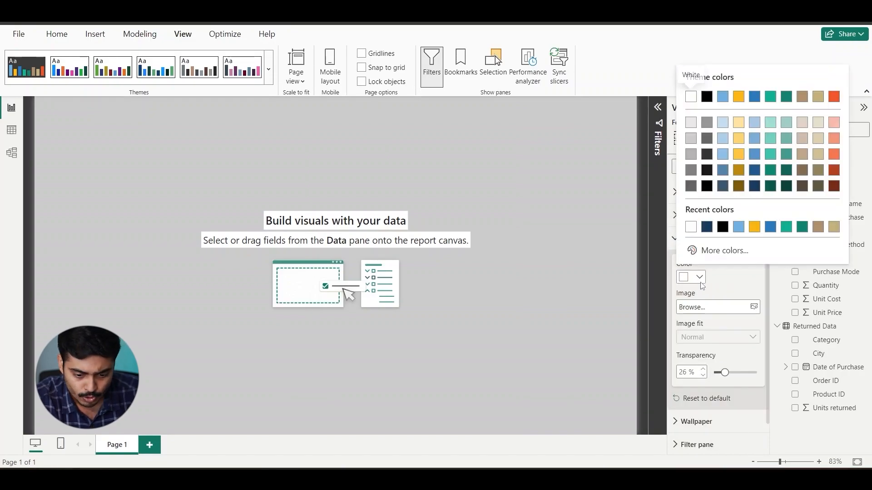
left_click(723, 229)
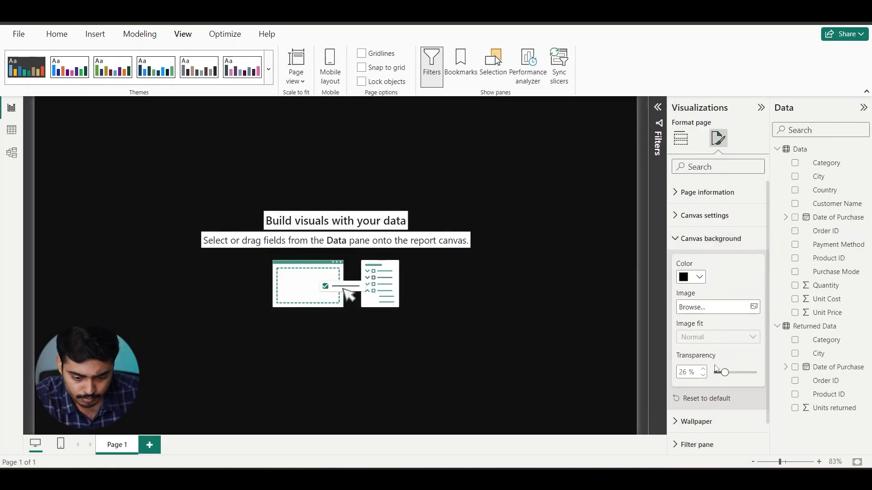
left_click(724, 373)
left_click_drag(724, 373, 743, 384)
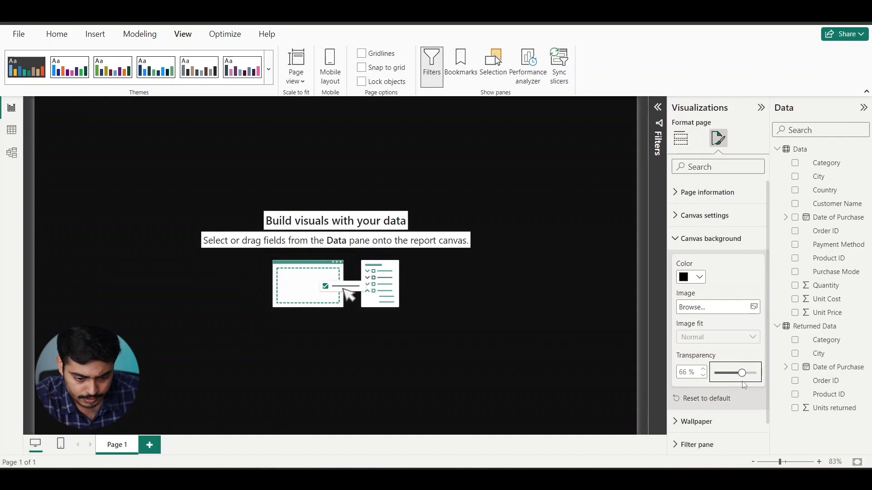
left_click_drag(742, 373, 746, 373)
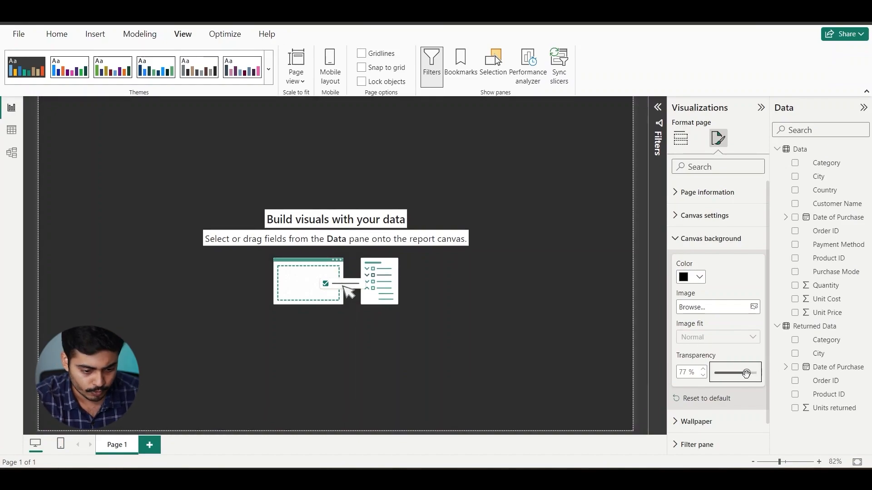
left_click(492, 316)
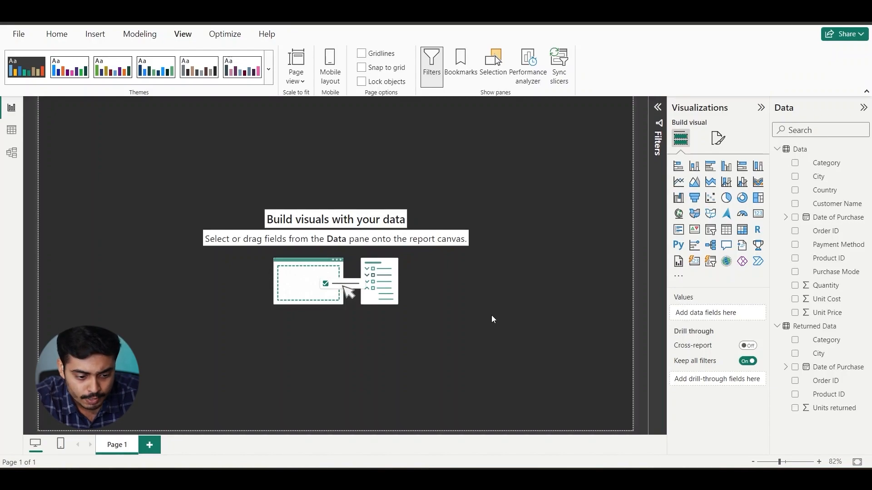
Add a card visual showing the sum of Quantity from the Data table and move it to the middle of the page.
left_click(759, 214)
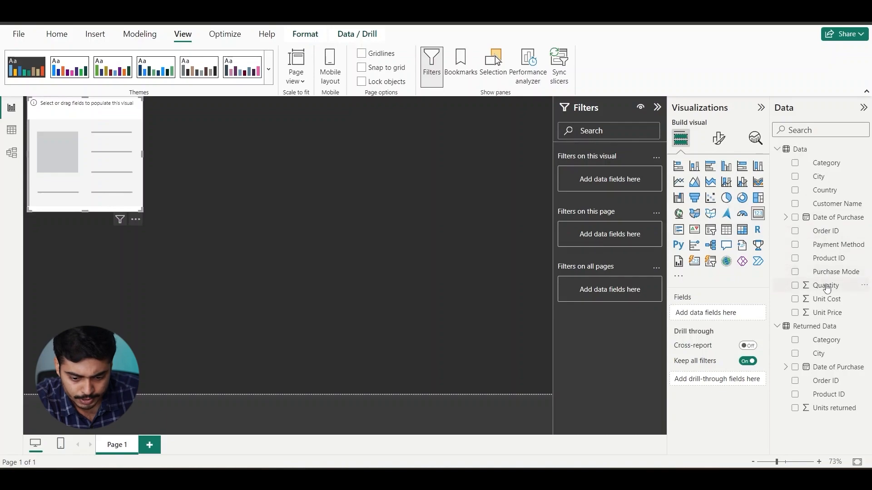
left_click_drag(826, 288, 723, 315)
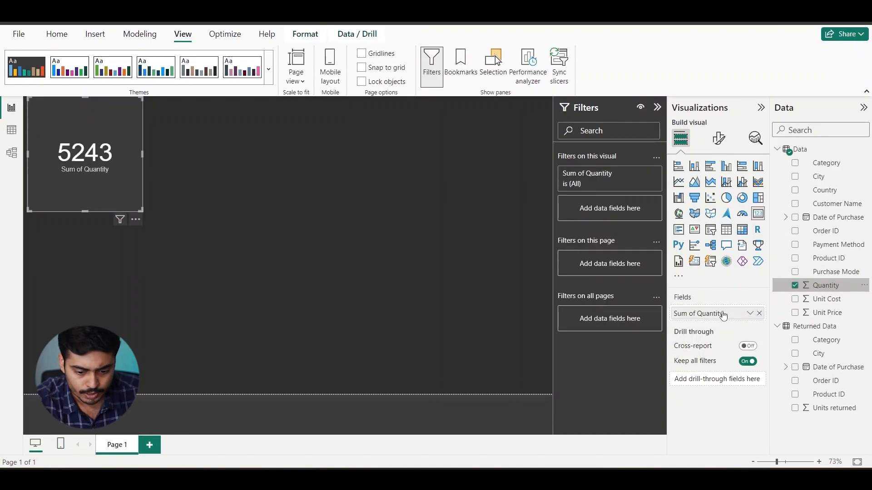
left_click_drag(723, 317, 553, 333)
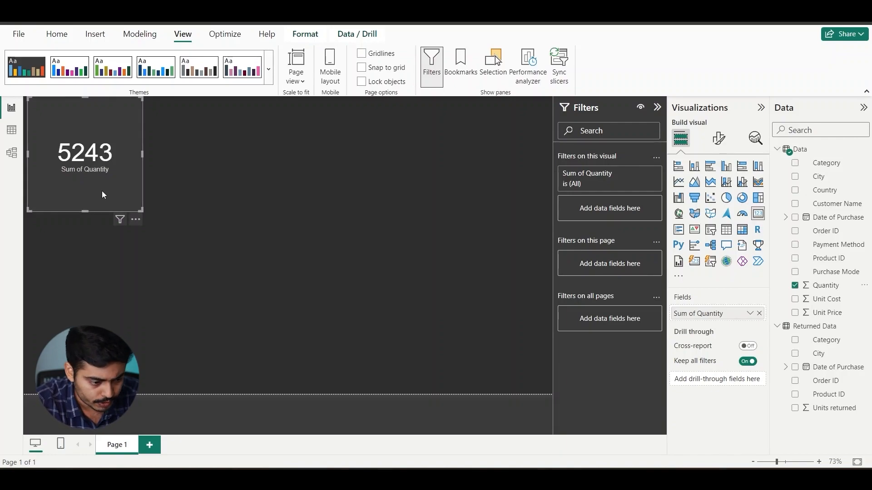
left_click_drag(101, 195, 301, 263)
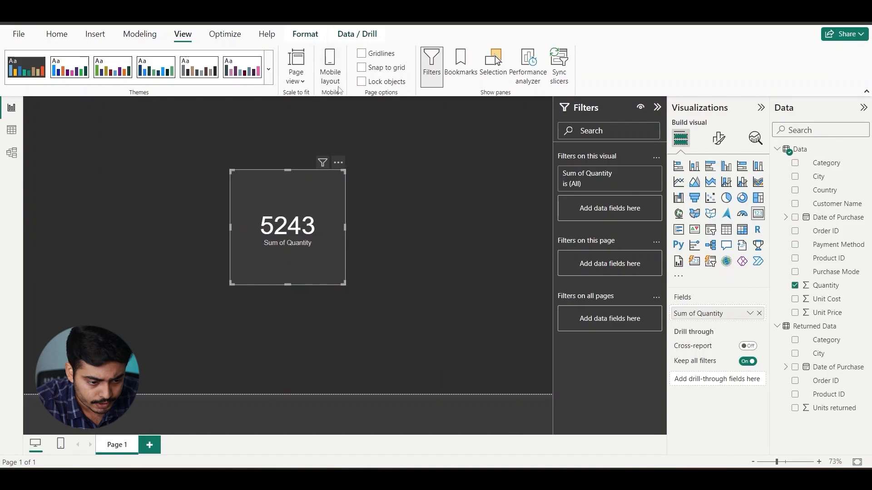
Try the Fit to width and Actual size page views and set the page view back to Fit to page.
left_click(297, 78)
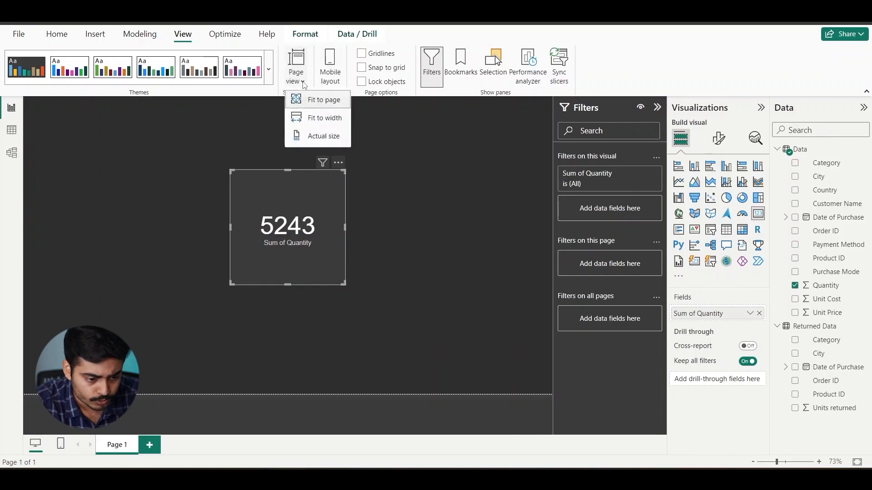
left_click(322, 118)
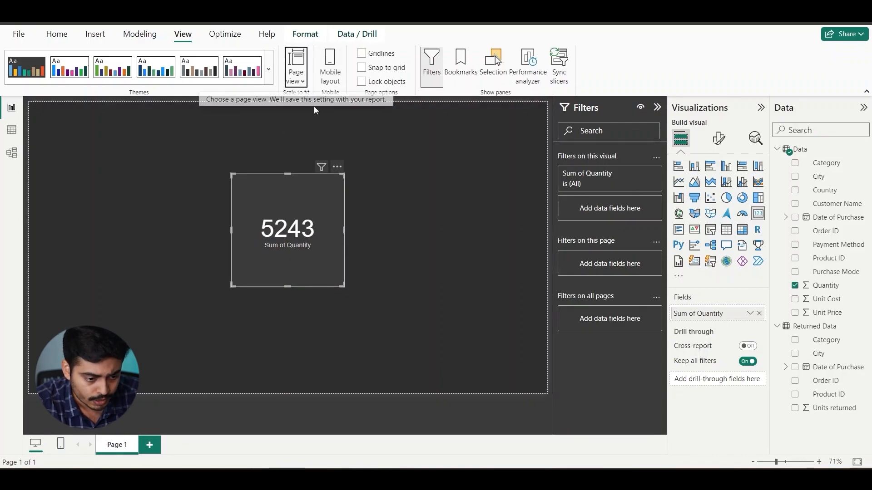
left_click(296, 78)
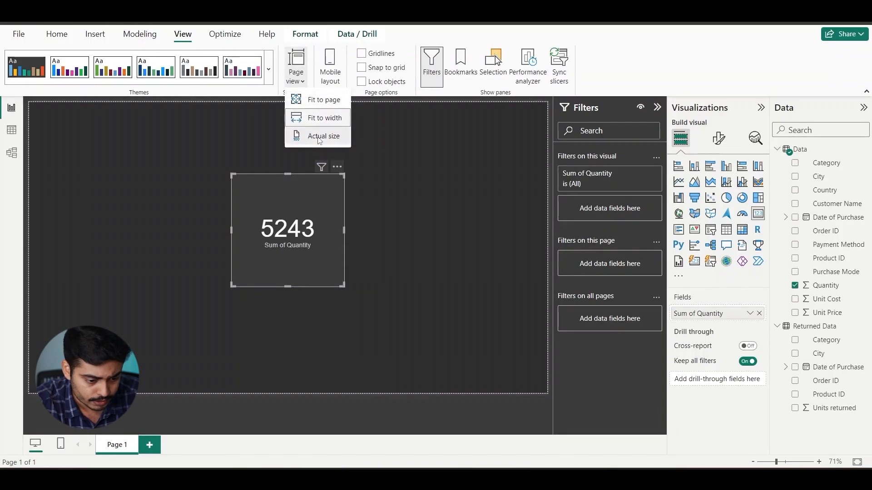
left_click(319, 136)
left_click(300, 73)
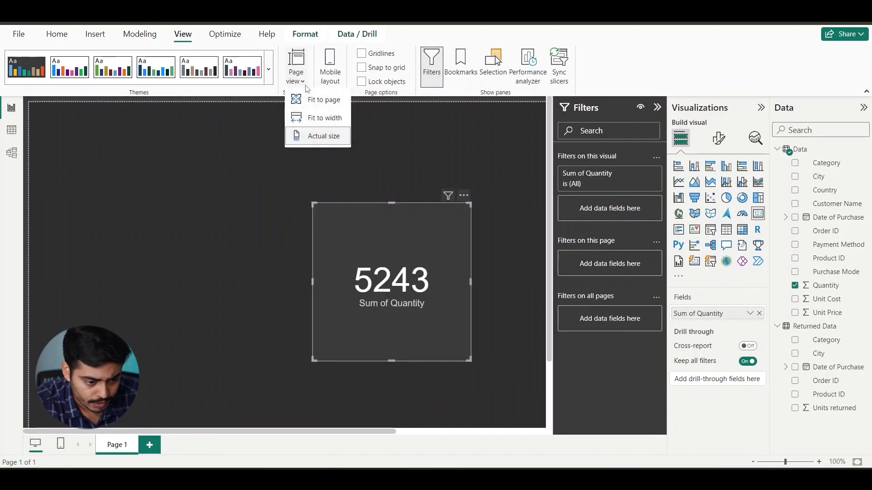
left_click(317, 103)
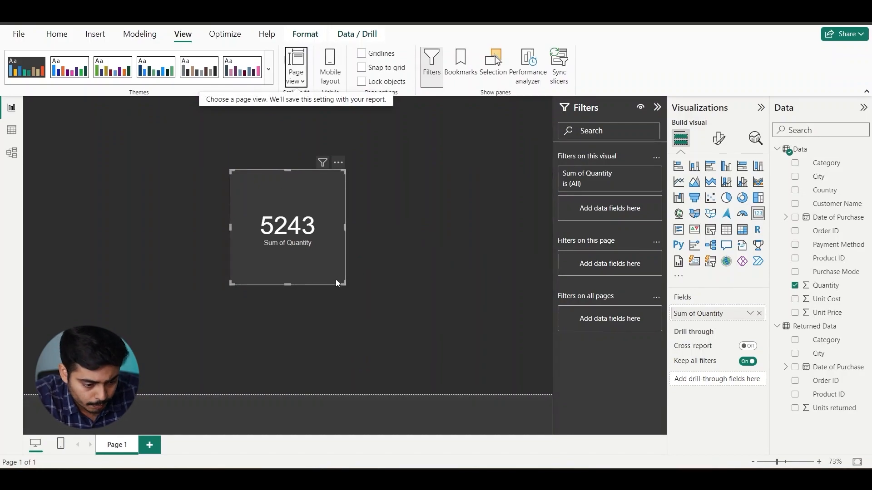
Turn off the card's category label and make its callout value bold.
left_click(717, 140)
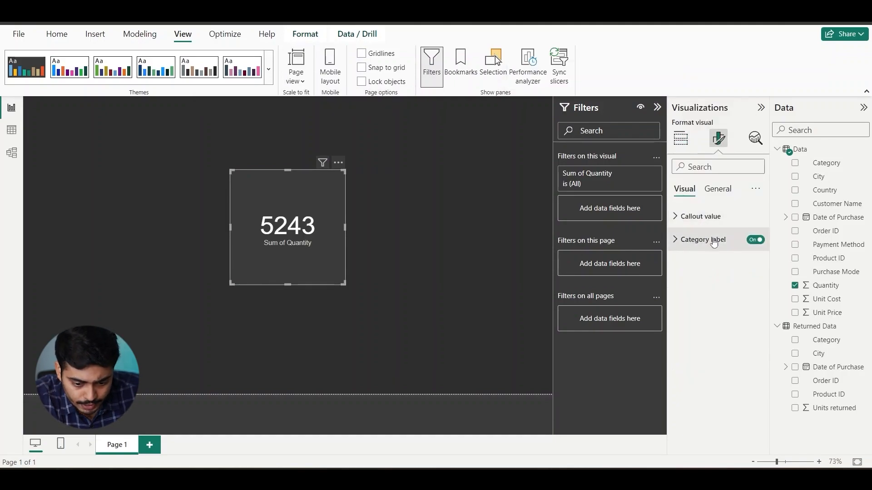
left_click(756, 241)
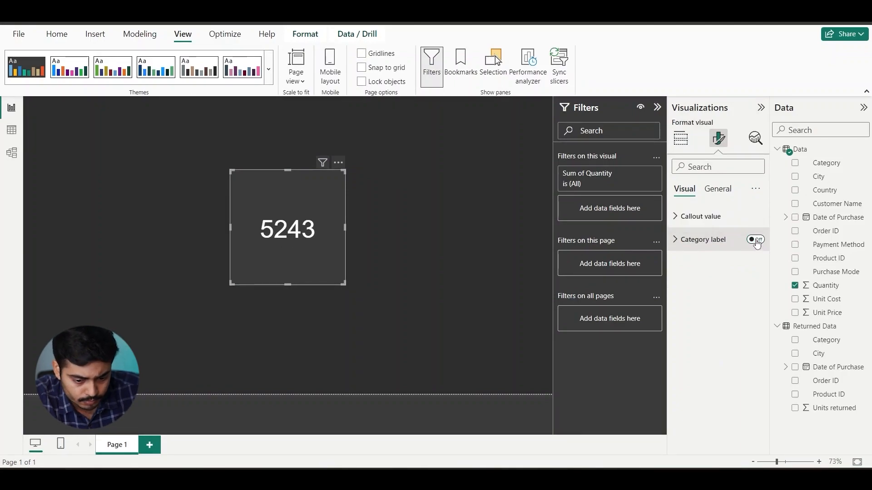
left_click(686, 222)
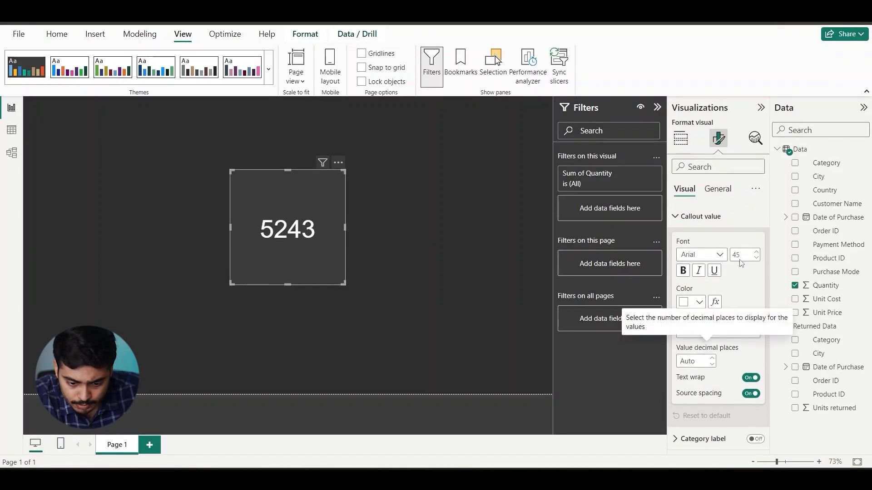
left_click(683, 270)
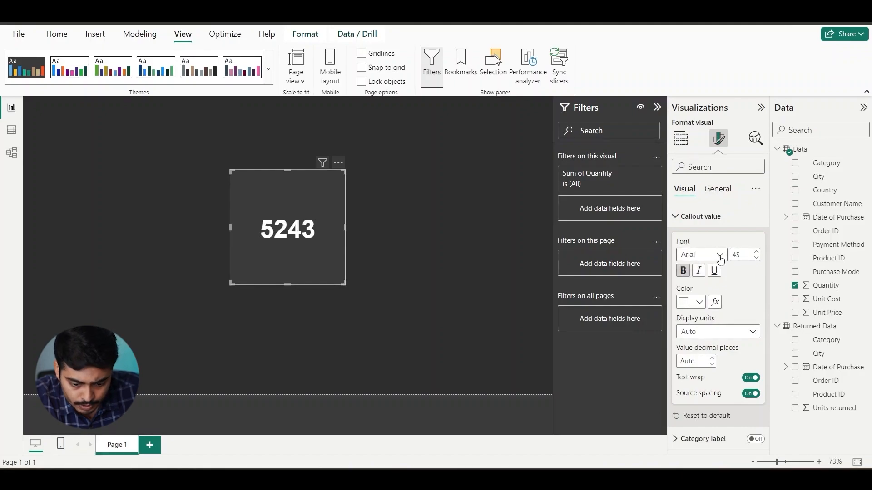
left_click(720, 256)
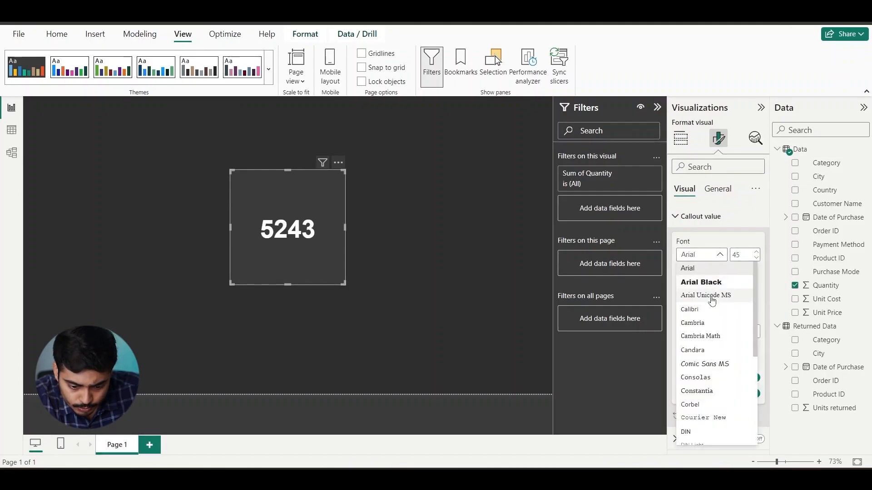
left_click(722, 244)
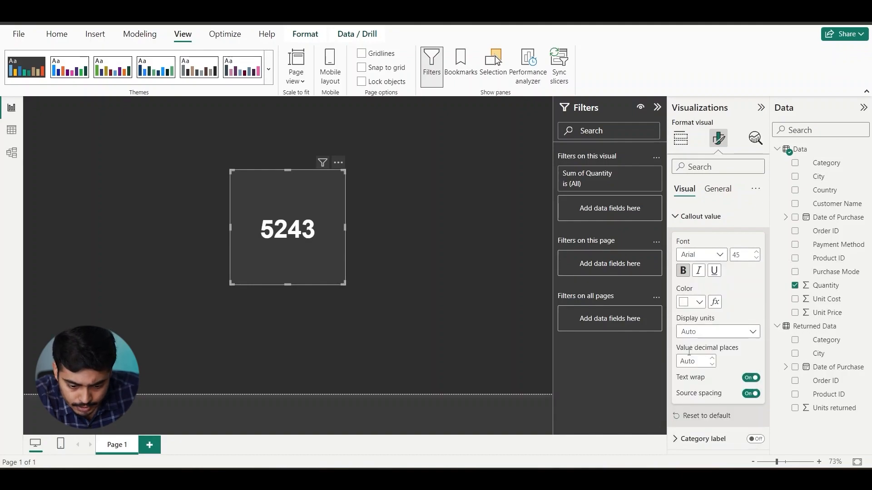
Try Millions and Thousands as the callout value's display units and set them back to Auto.
left_click(751, 332)
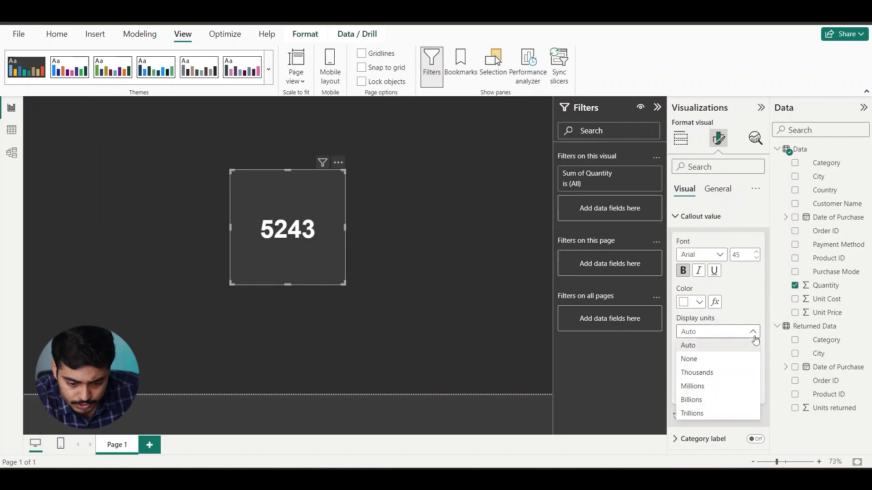
left_click(706, 387)
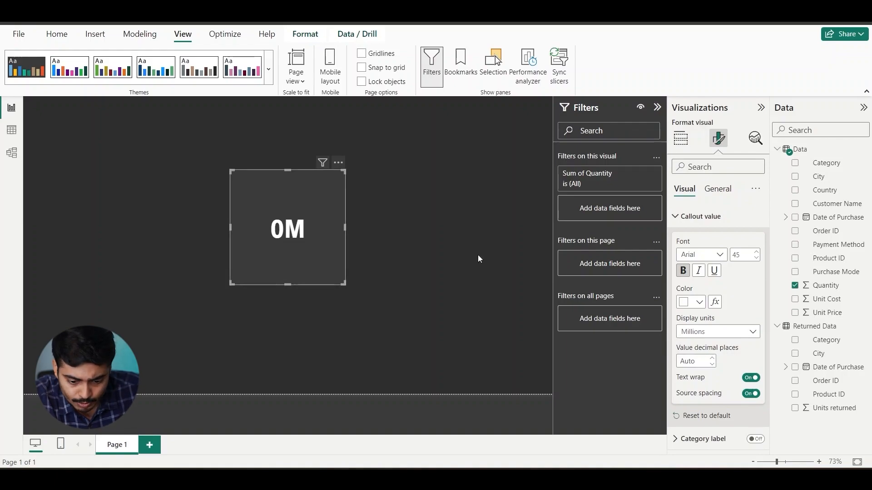
left_click(753, 332)
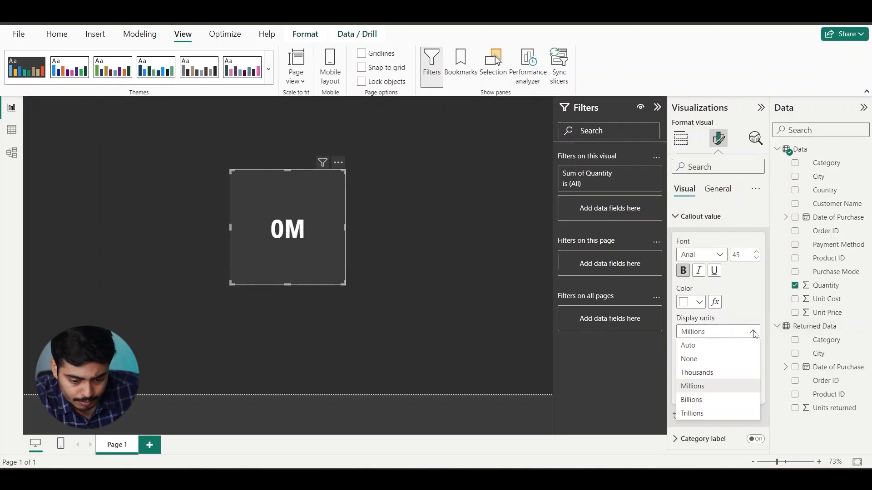
left_click(710, 374)
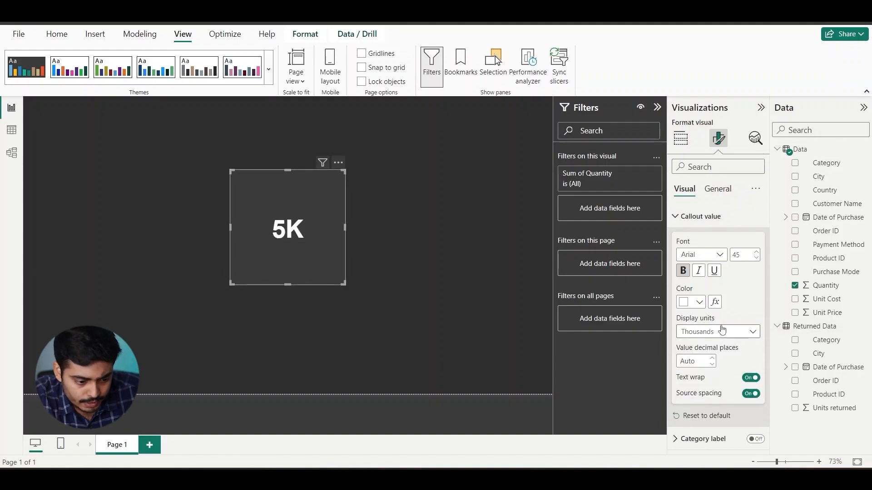
left_click(758, 336)
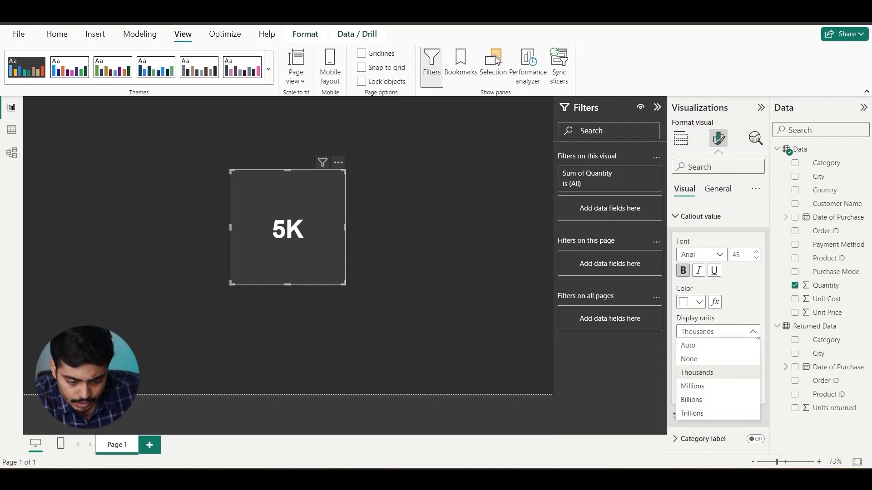
left_click(714, 355)
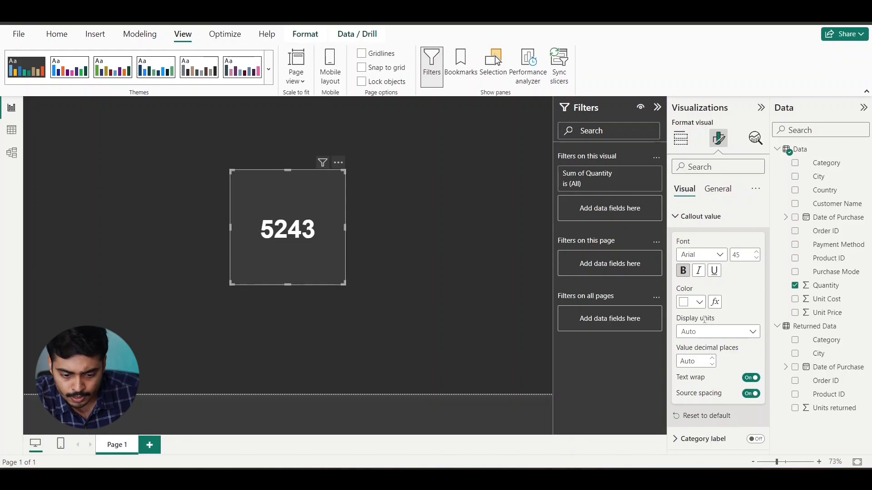
left_click(679, 220)
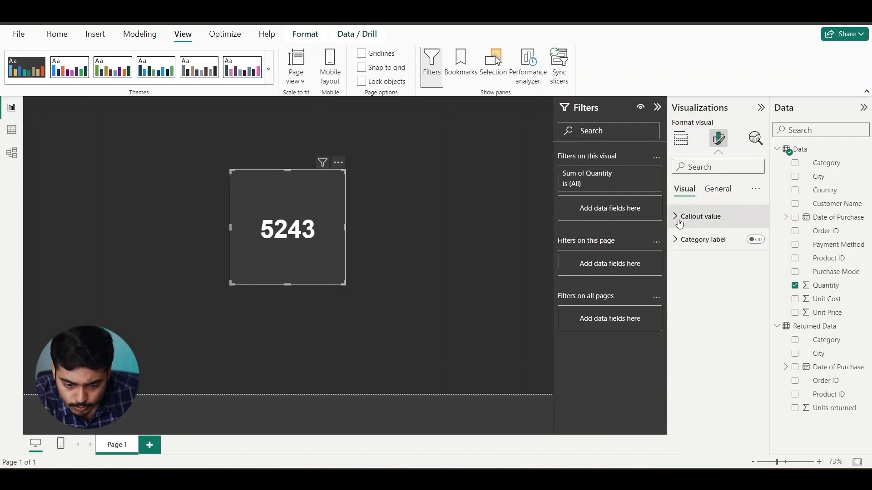
Turn on the card's title and set its text to "Total no.of units Sold".
left_click(718, 190)
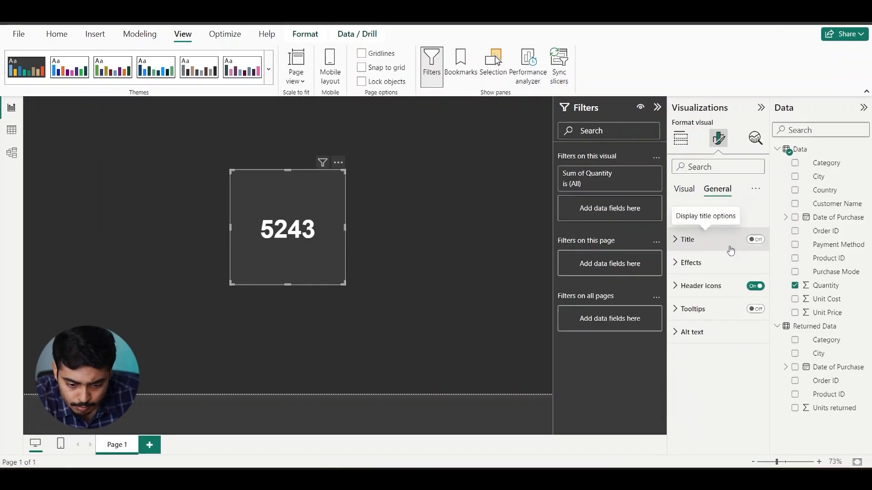
left_click(760, 241)
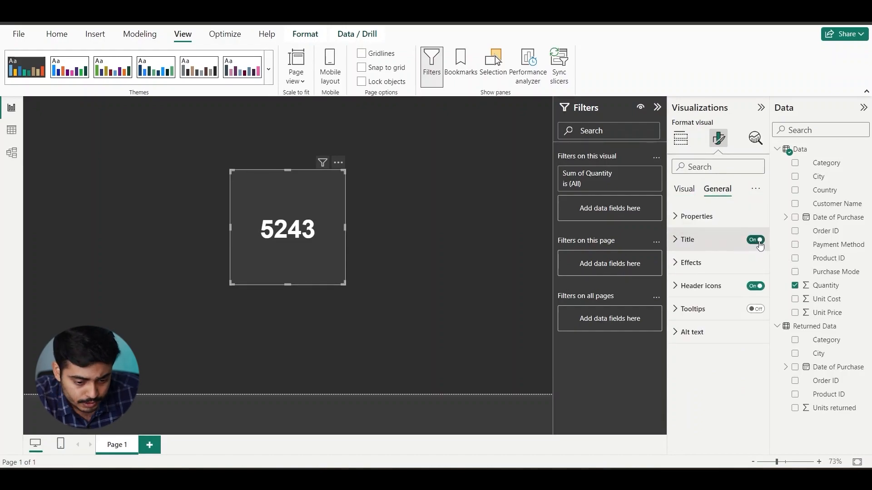
left_click(697, 248)
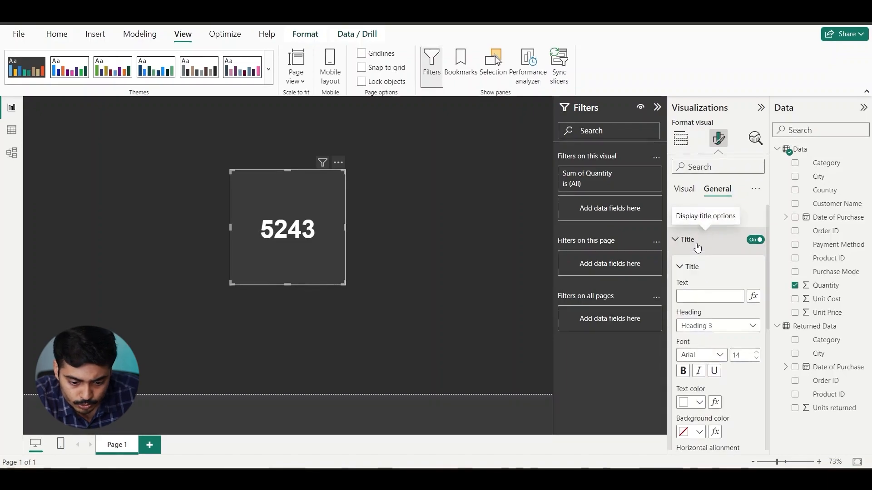
left_click(690, 297)
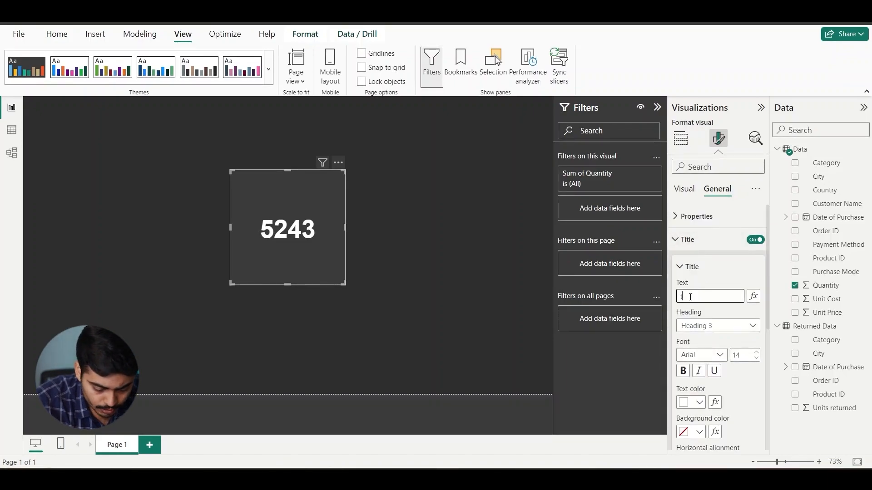
type("T")
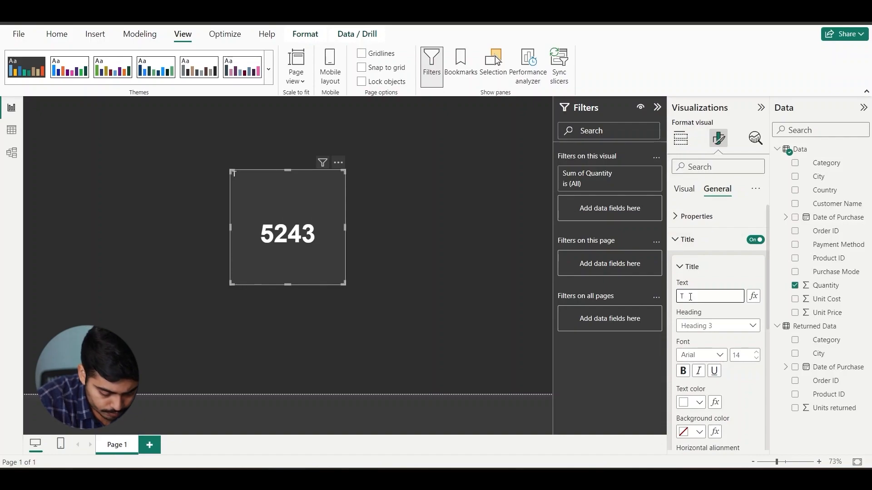
type("otal no")
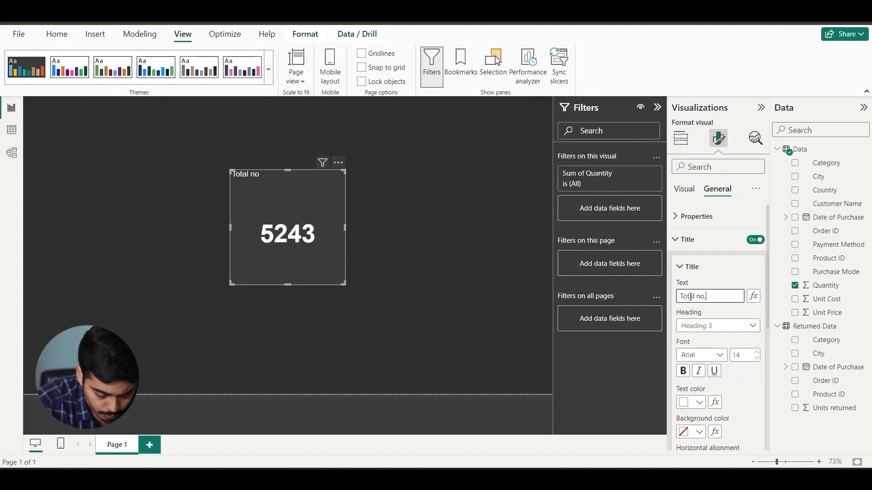
type(".of units S")
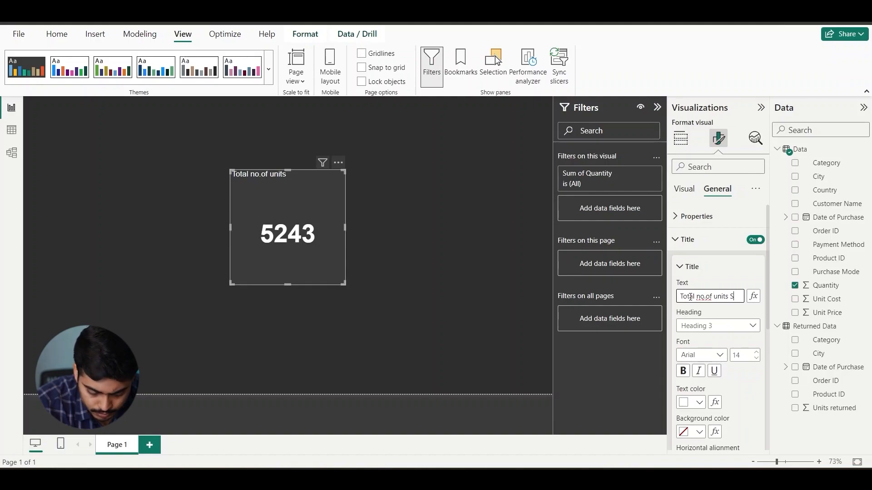
type("old")
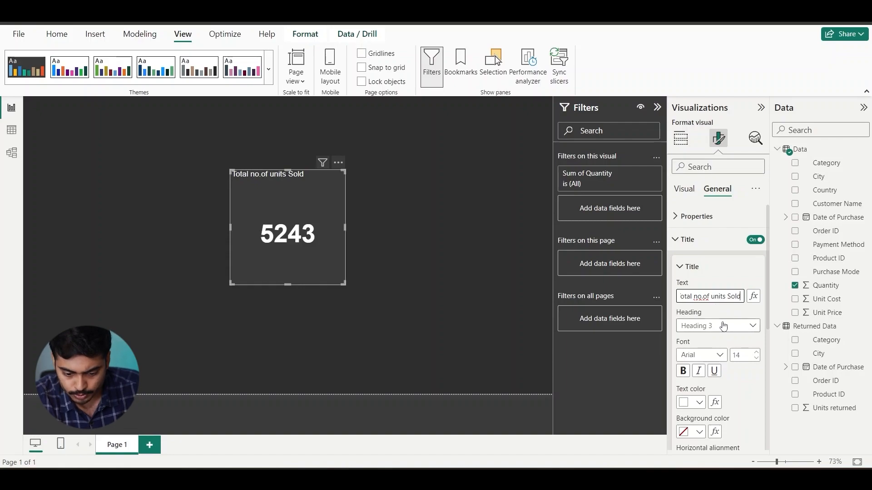
Make the card's title bold and set its font to Arial Black.
left_click(688, 373)
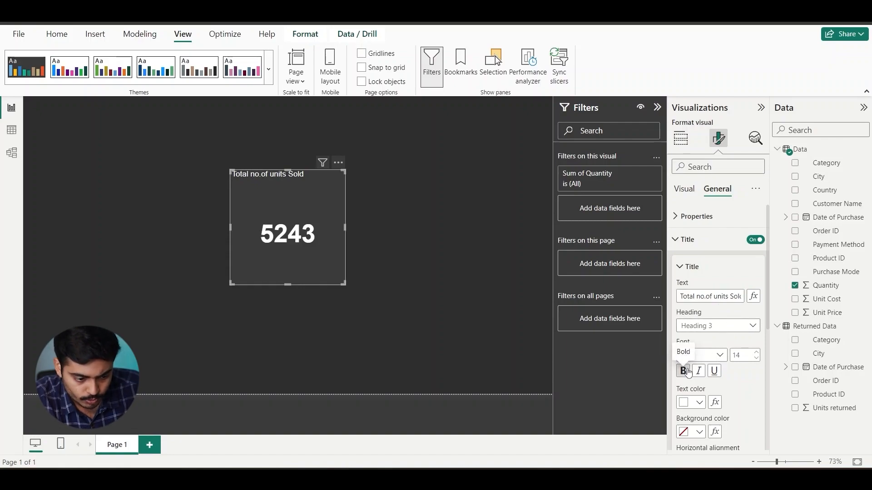
left_click(688, 373)
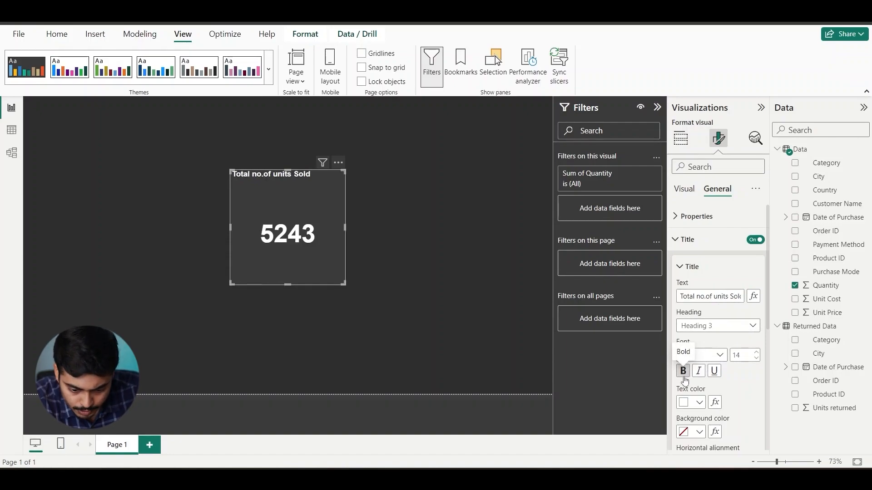
left_click(753, 327)
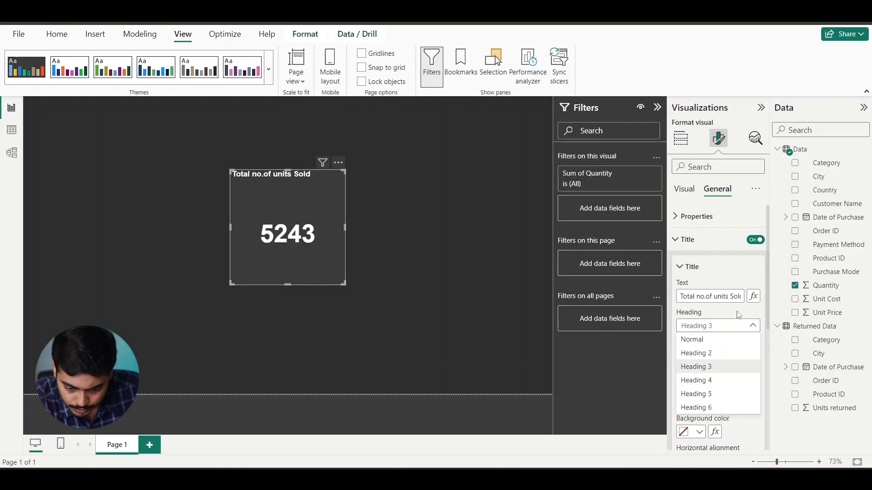
left_click(739, 318)
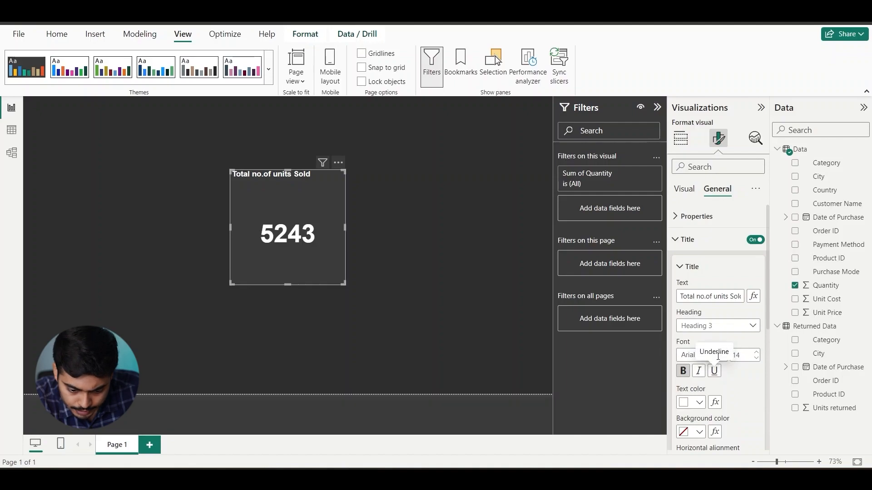
left_click(720, 355)
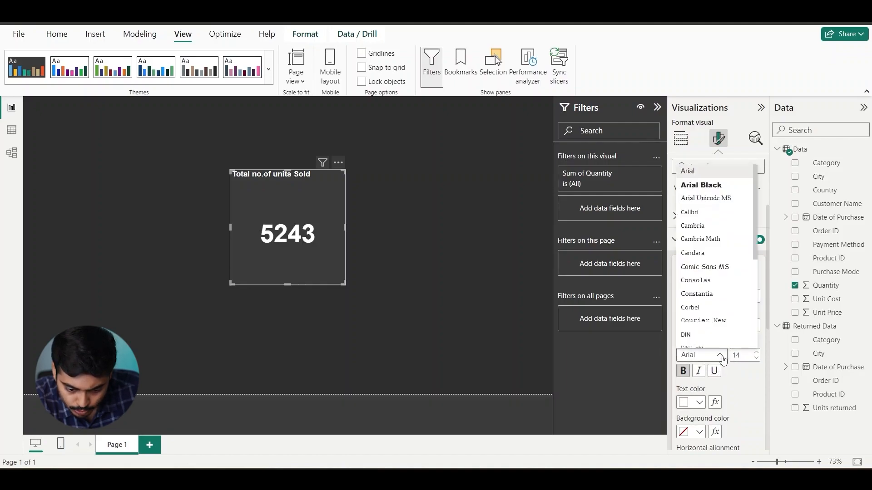
left_click(718, 189)
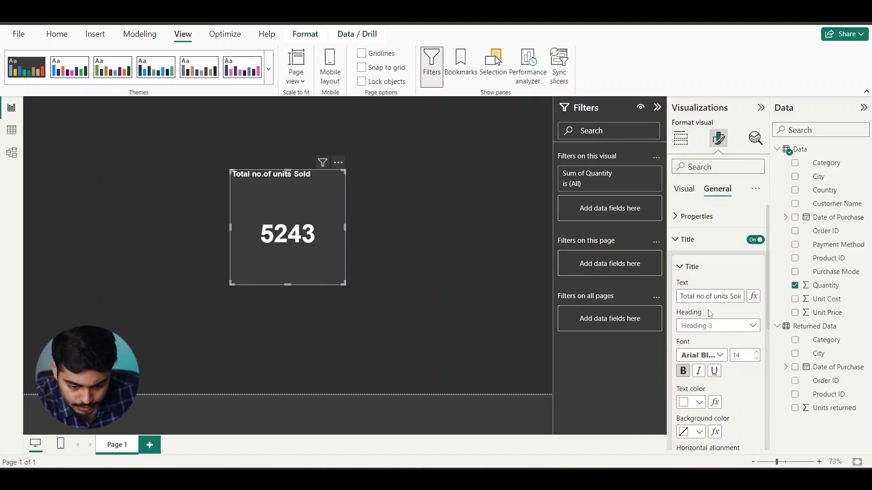
Set the title's text color to the dark blue from the recent colors.
scroll(716, 420, "down", 2)
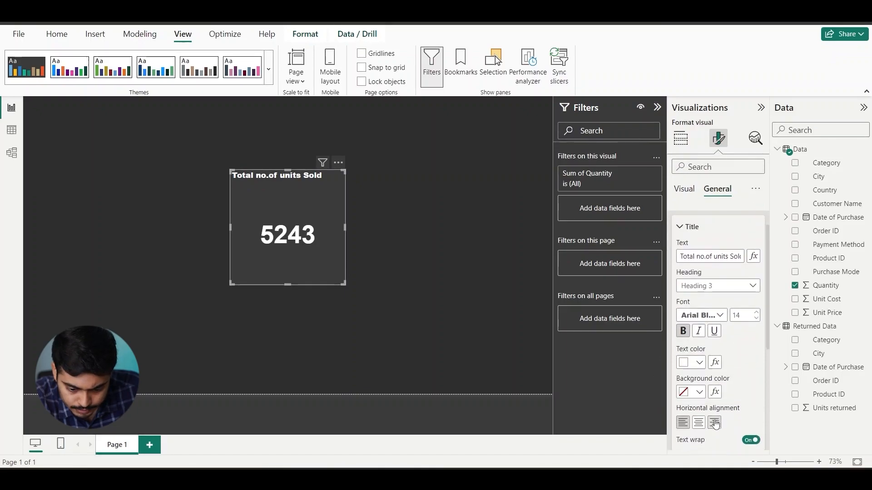
left_click(702, 364)
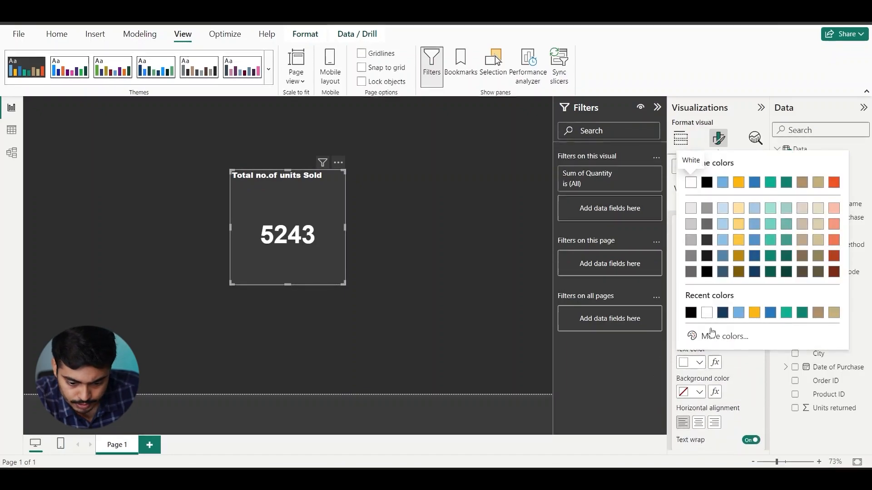
left_click(723, 313)
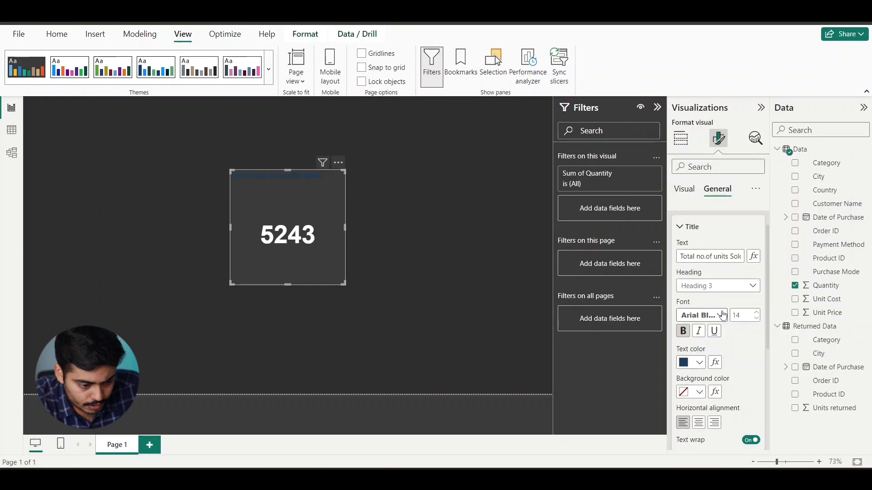
Try orange as the card title's text color and set it to white.
left_click(699, 363)
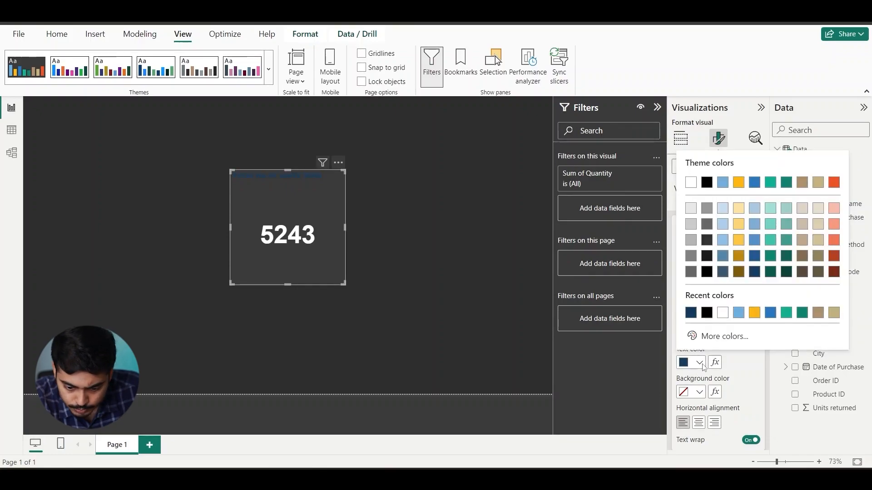
left_click(835, 183)
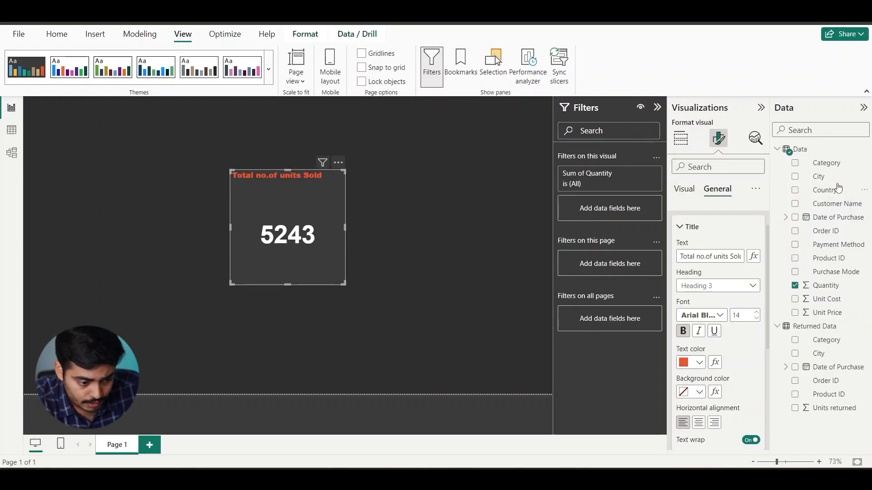
left_click(699, 364)
left_click(738, 313)
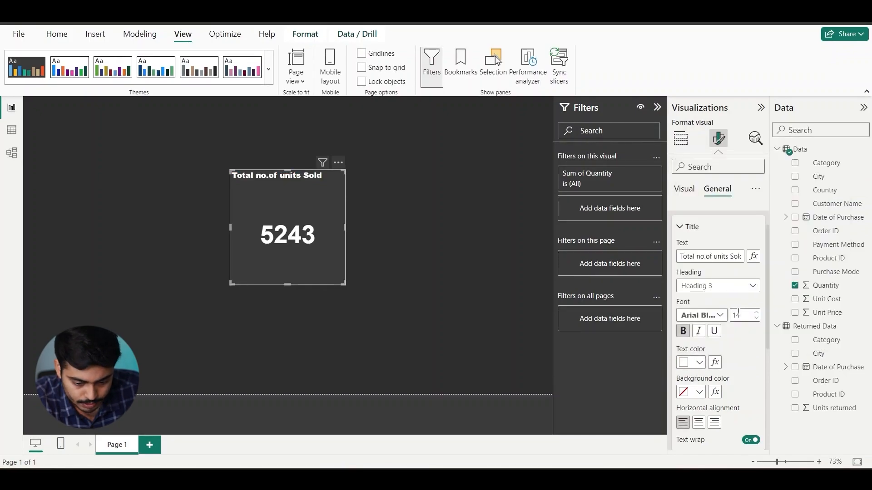
Center the card's title horizontally and give it an orange background color from the recent colors.
left_click(698, 424)
scroll(716, 401, "down", 3)
scroll(716, 401, "up", 2)
scroll(717, 401, "down", 4)
scroll(717, 401, "up", 5)
scroll(716, 401, "up", 1)
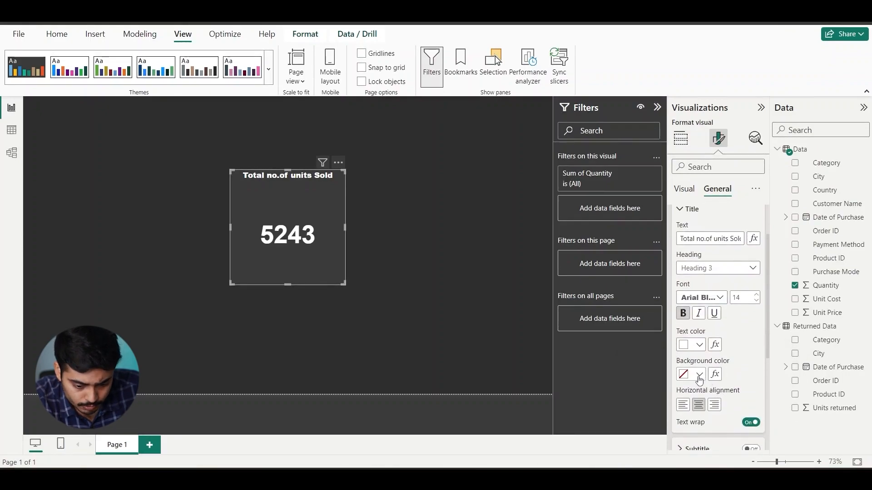
left_click(699, 376)
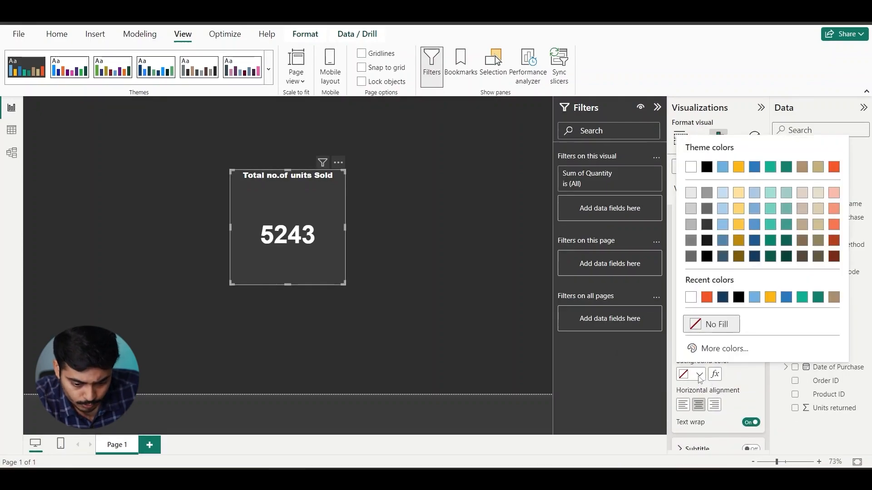
left_click(707, 297)
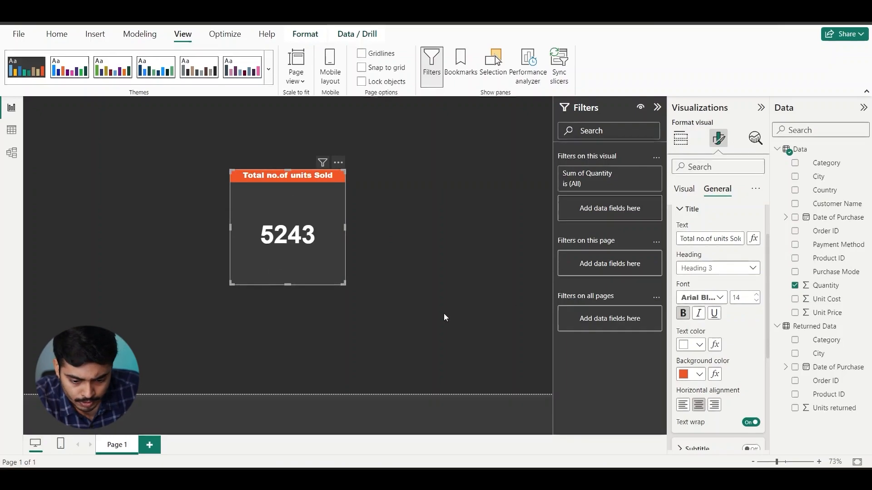
Try two blue shades as the card's background color, and set it to black with 42% transparency.
scroll(715, 255, "down", 1)
scroll(715, 254, "up", 2)
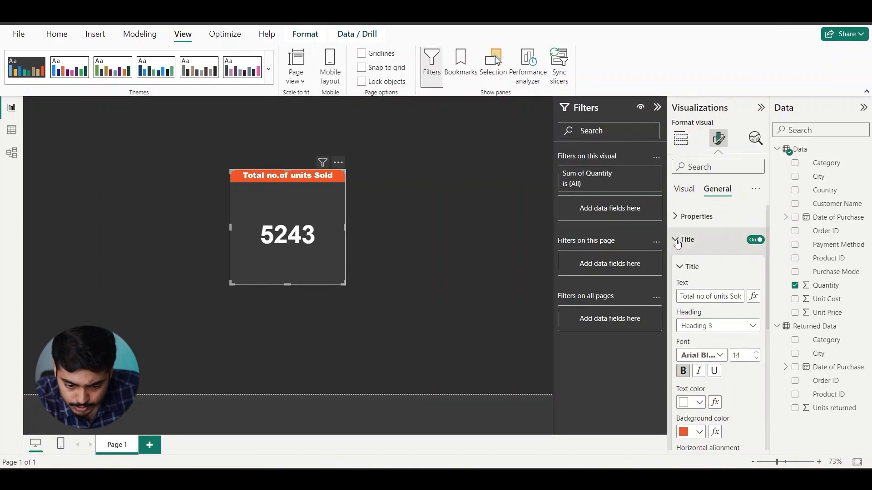
left_click(676, 240)
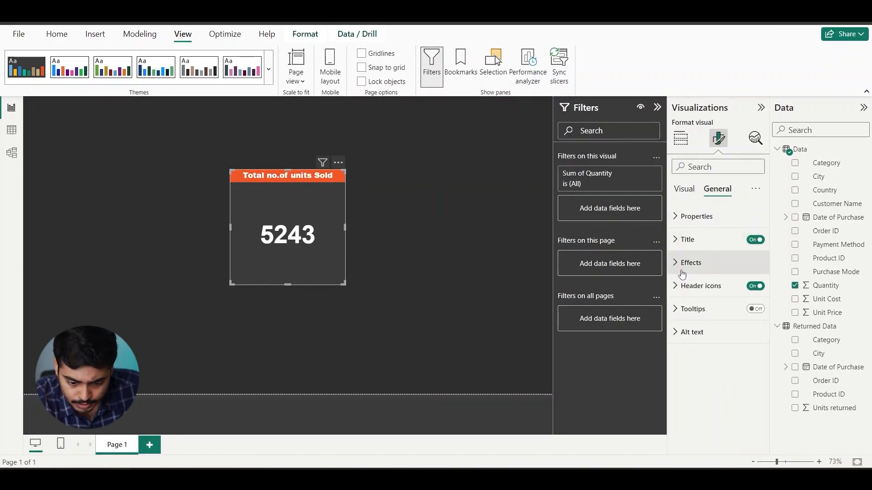
left_click(682, 263)
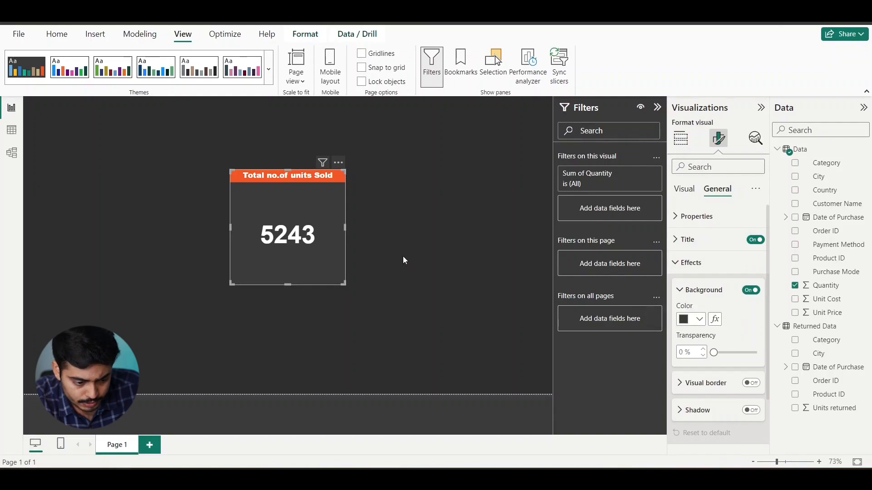
left_click(700, 319)
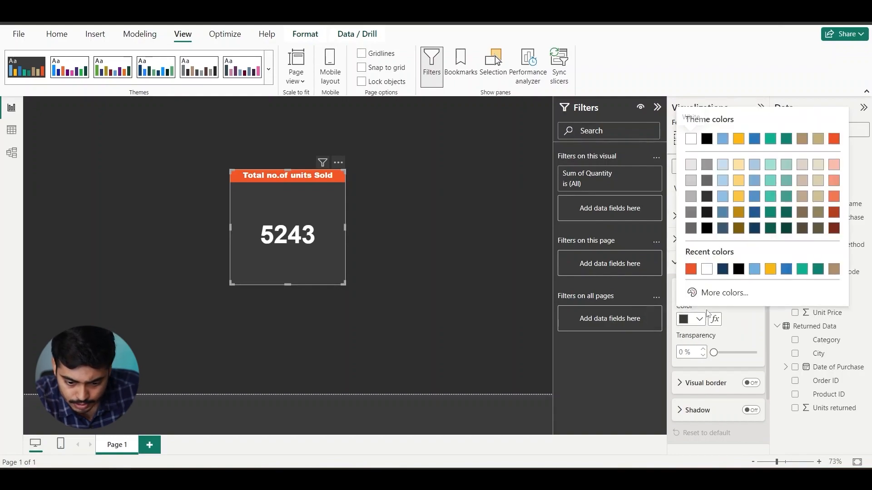
left_click(755, 269)
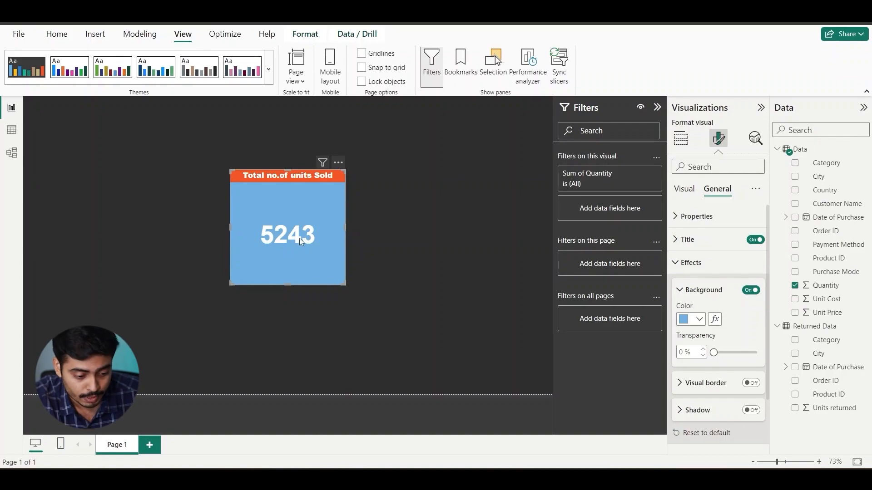
left_click(697, 320)
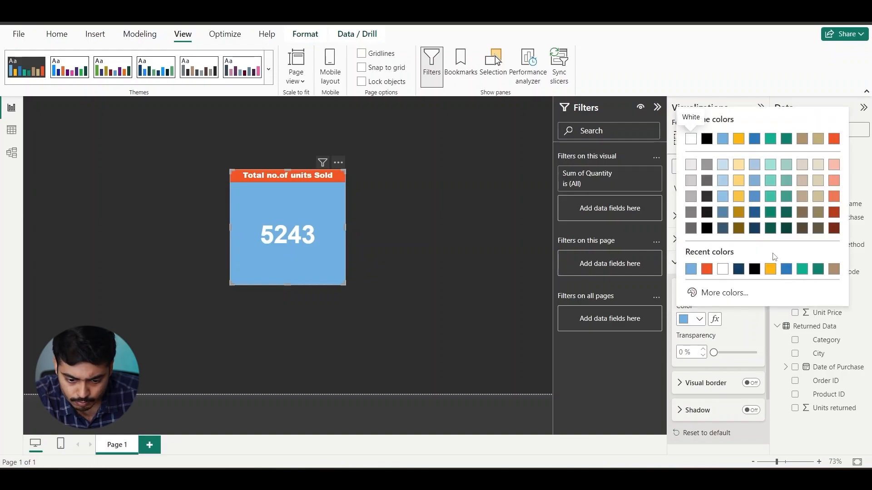
left_click(723, 180)
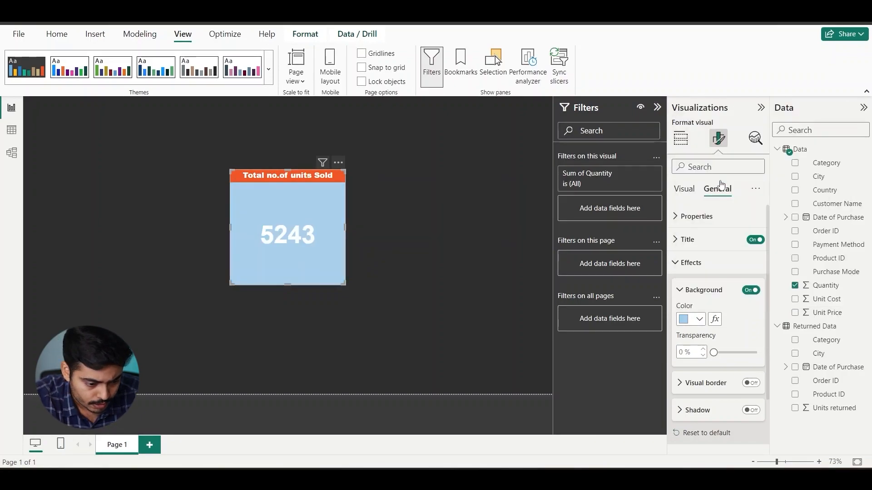
left_click(698, 320)
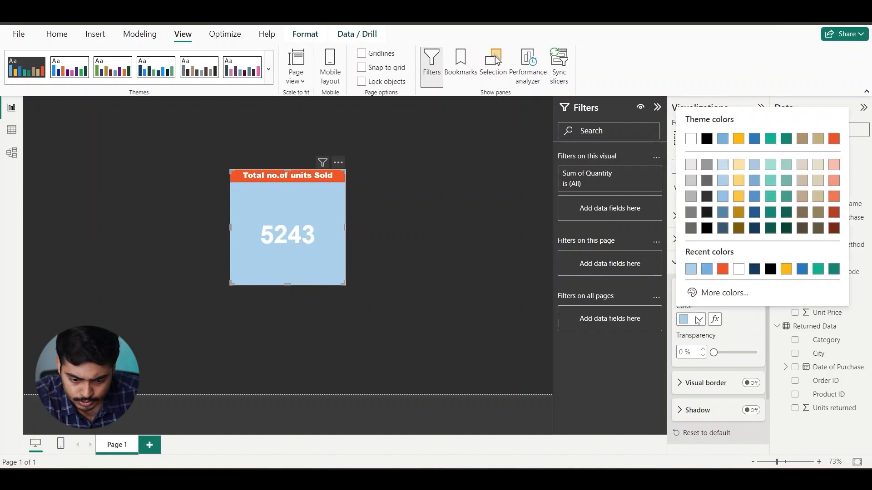
left_click(771, 269)
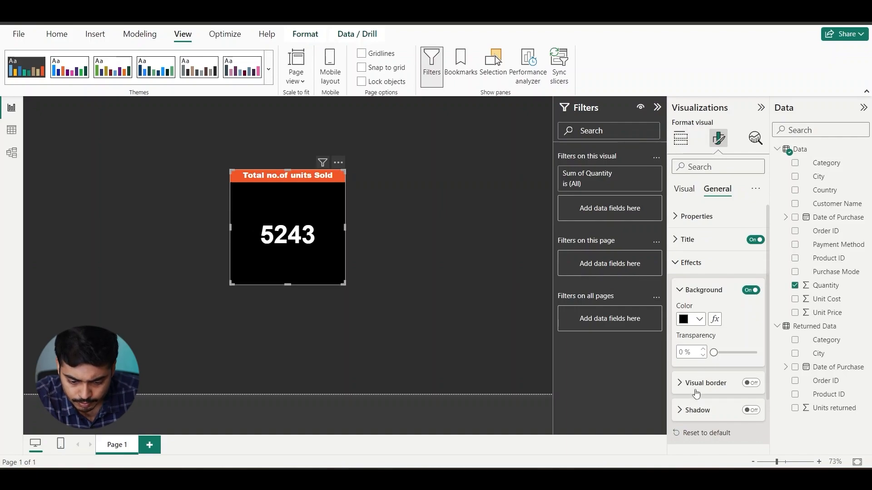
scroll(694, 391, "down", 1)
left_click_drag(713, 322, 729, 323)
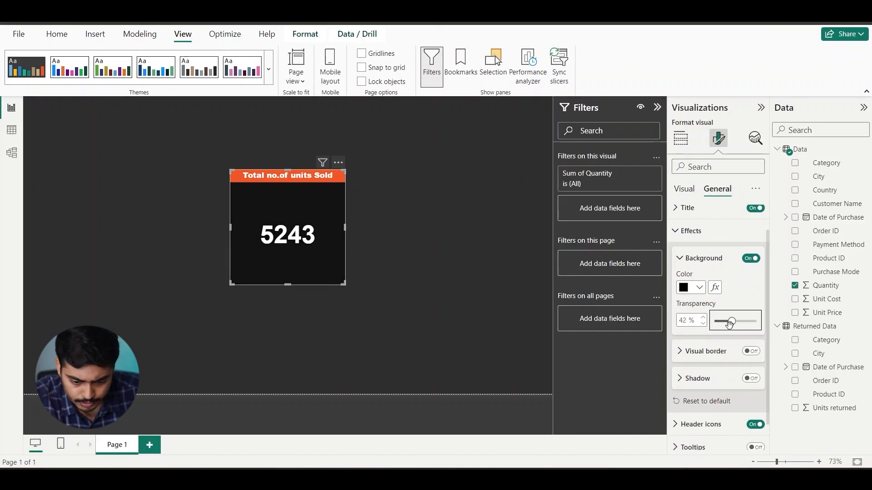
Turn on the card's visual border and set its rounded corners to 16 px.
left_click(752, 353)
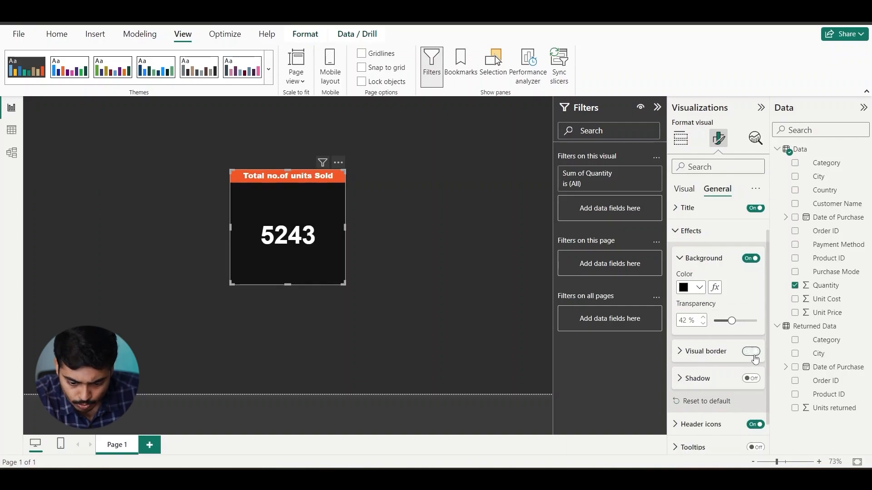
left_click(693, 350)
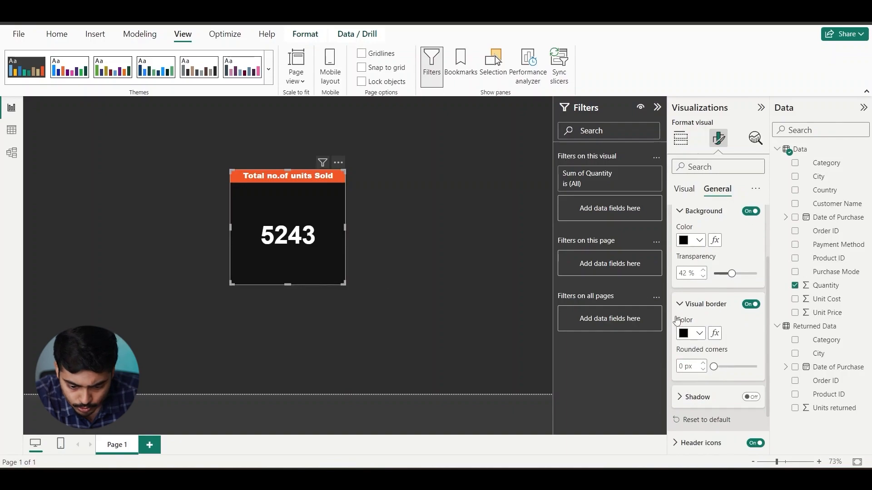
left_click_drag(713, 367, 736, 367)
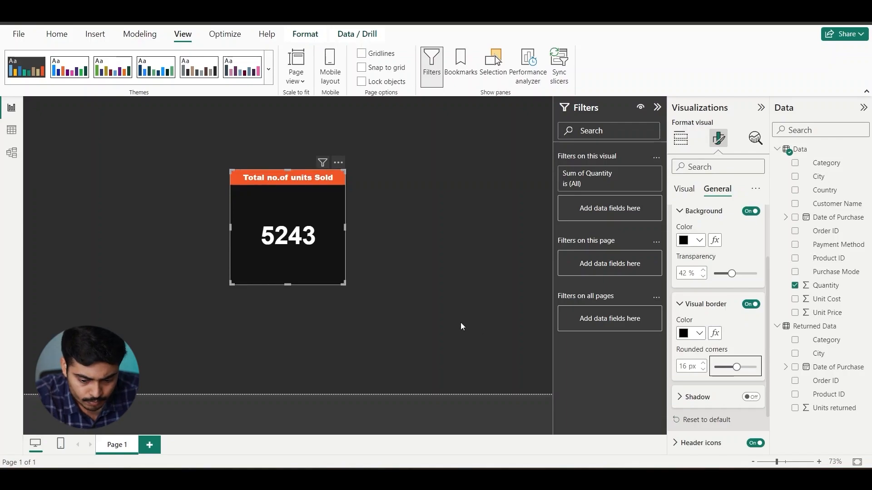
left_click(451, 312)
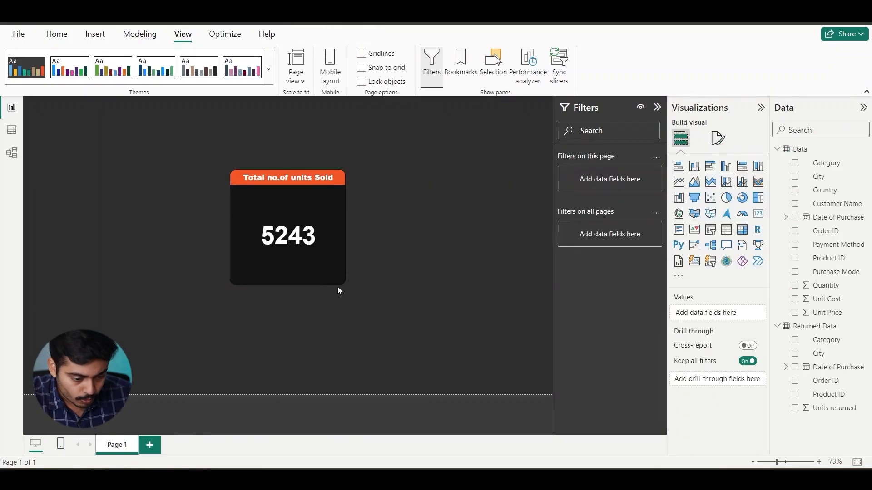
mouse_move(344, 279)
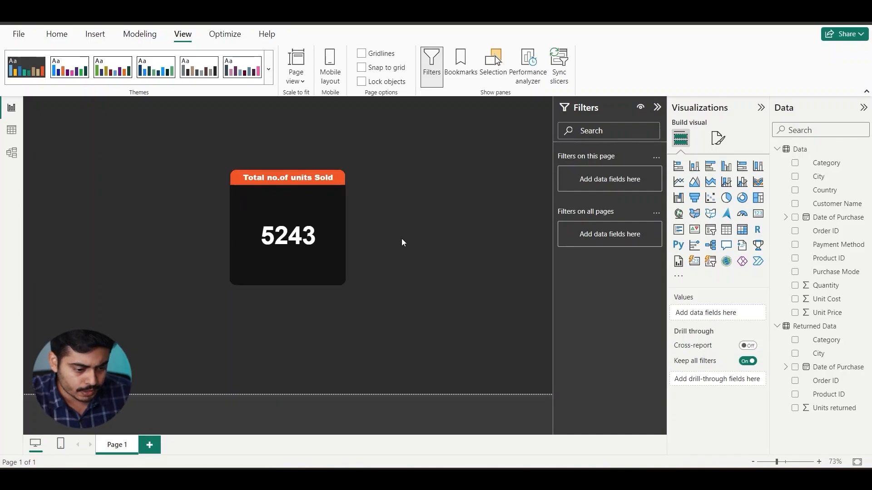
Reduce the units-sold card's height and width slightly and move it to the upper-left corner of the report page.
left_click(331, 241)
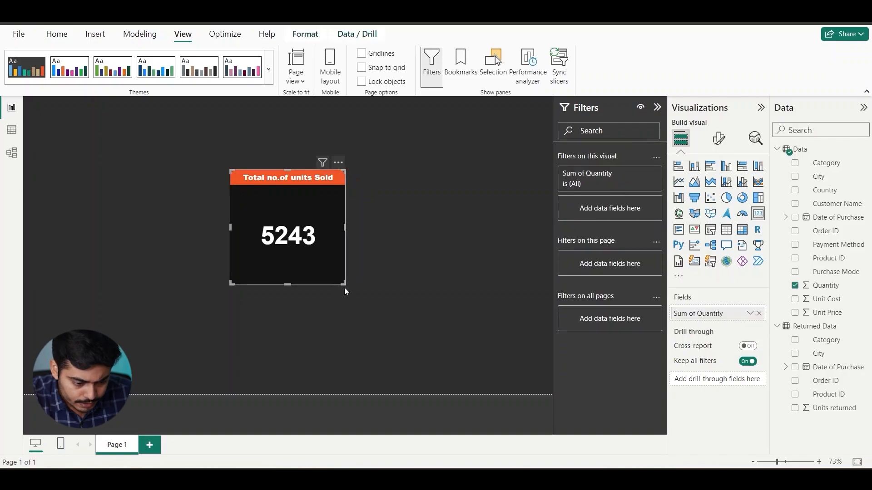
left_click_drag(344, 283, 336, 225)
left_click_drag(248, 193, 55, 135)
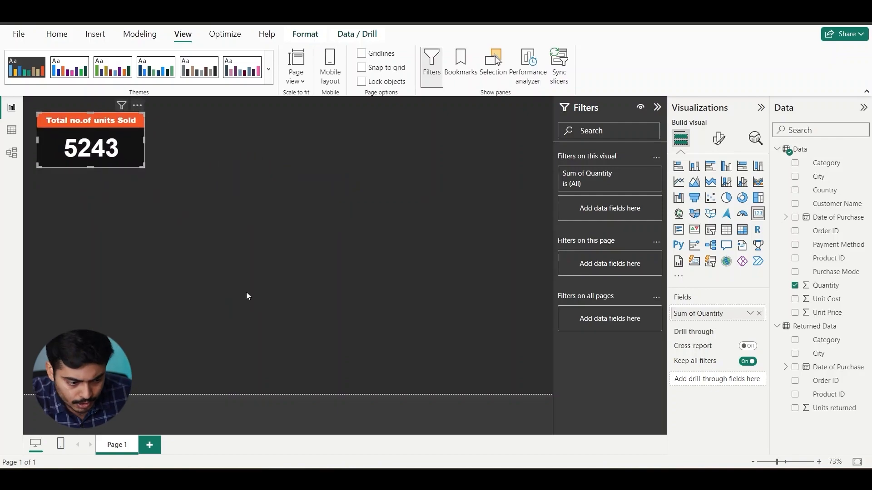
left_click(359, 245)
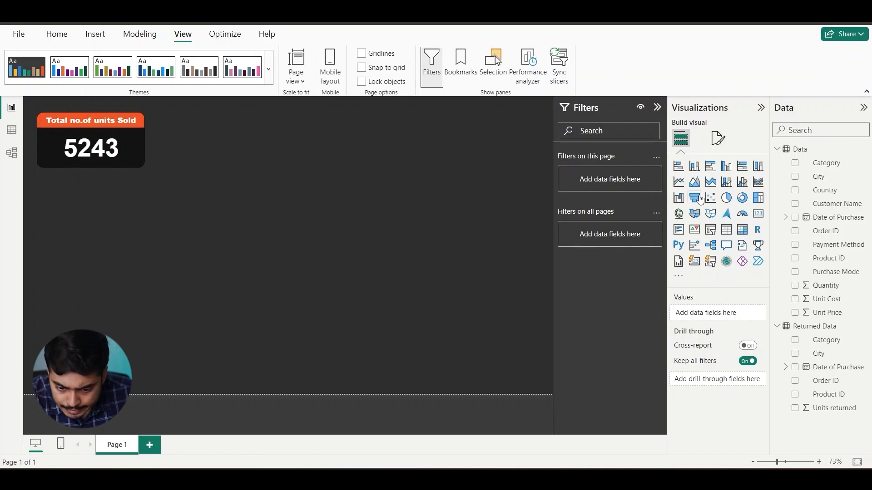
Add a second card below the units-sold card with the Country field summarized as Count (Distinct).
left_click(760, 213)
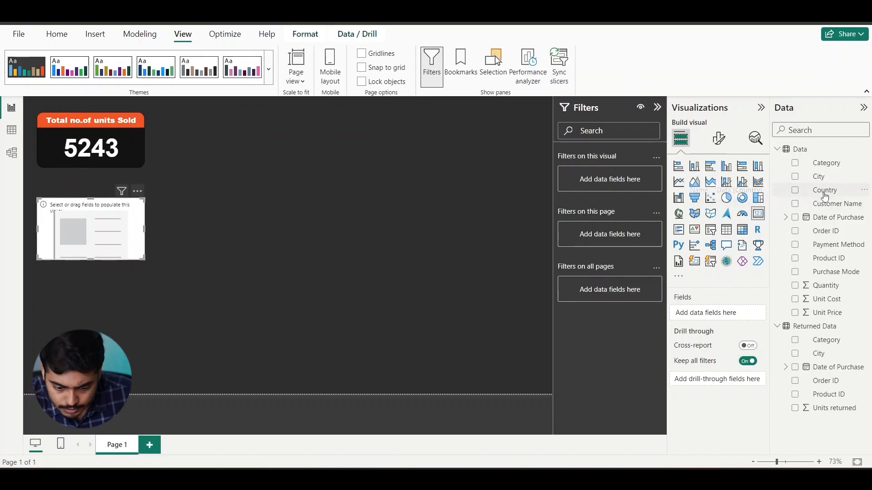
left_click_drag(826, 197, 725, 316)
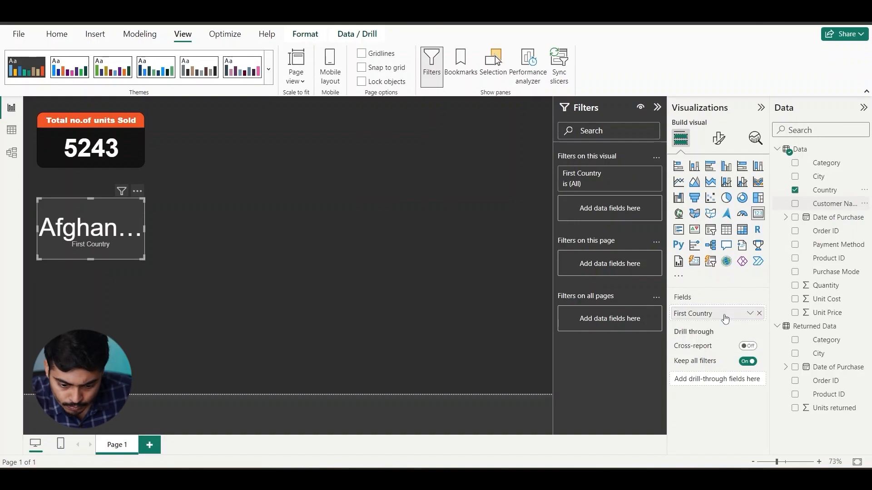
left_click(750, 314)
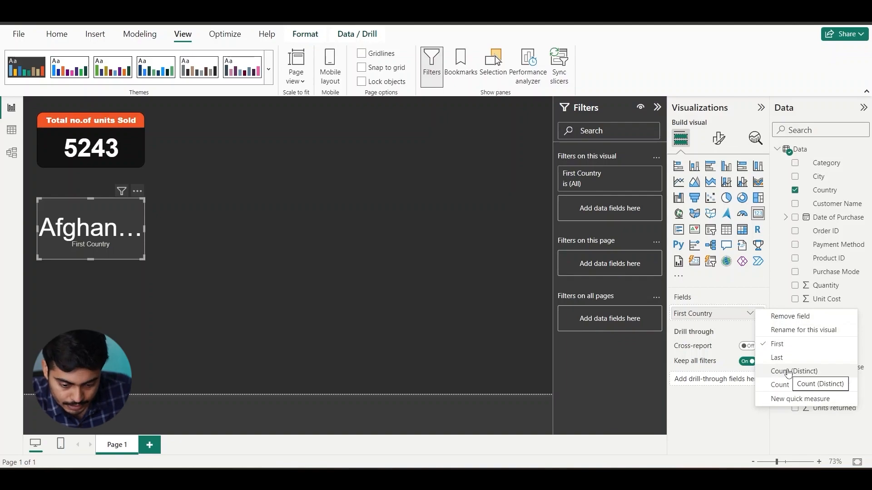
left_click(789, 372)
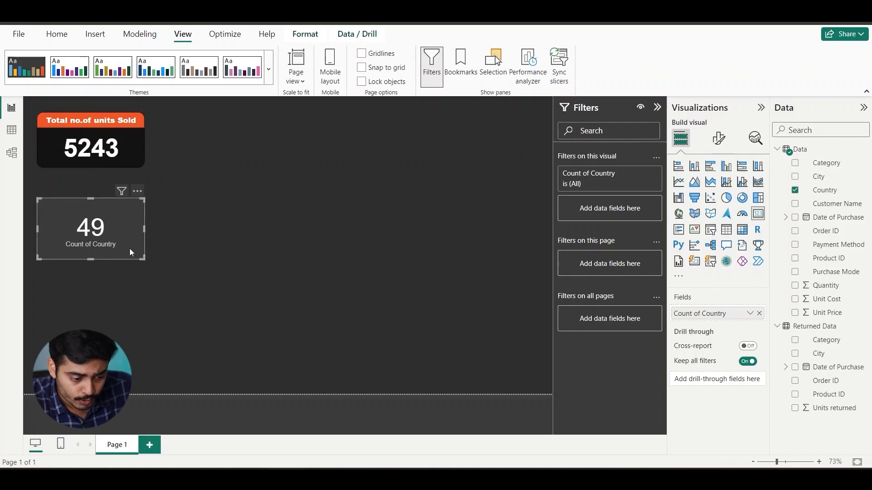
left_click(203, 236)
left_click(100, 232)
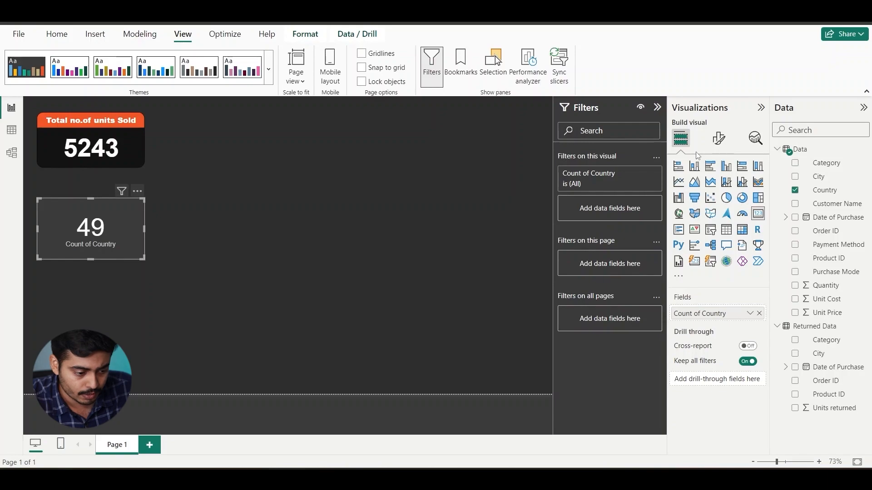
left_click_drag(269, 282, 195, 195)
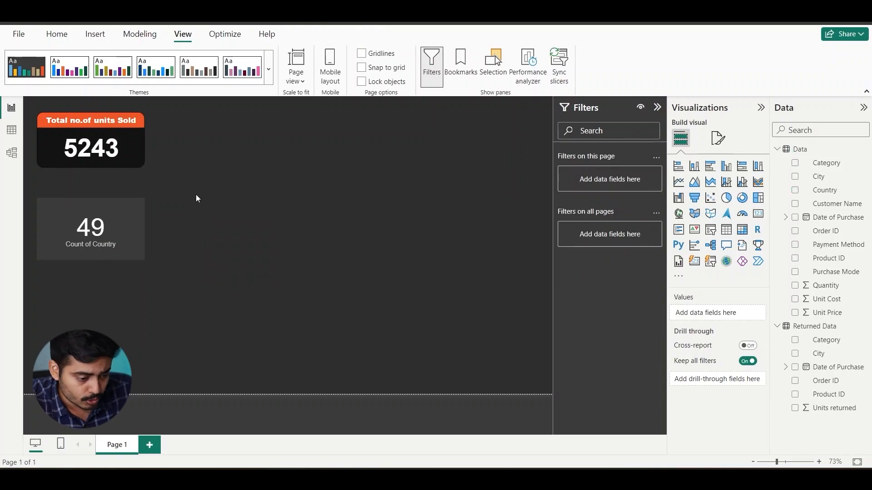
Copy the units-sold card's formatting onto the country count card with Format painter.
left_click(130, 160)
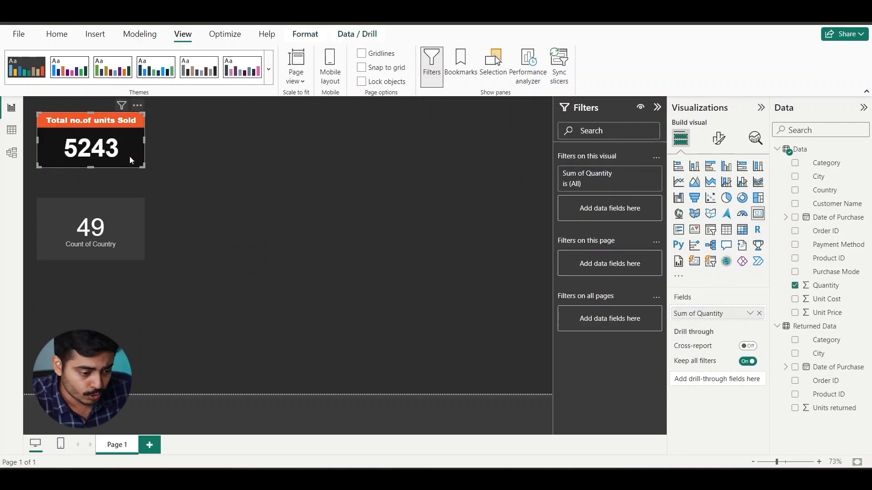
left_click(57, 36)
left_click(63, 82)
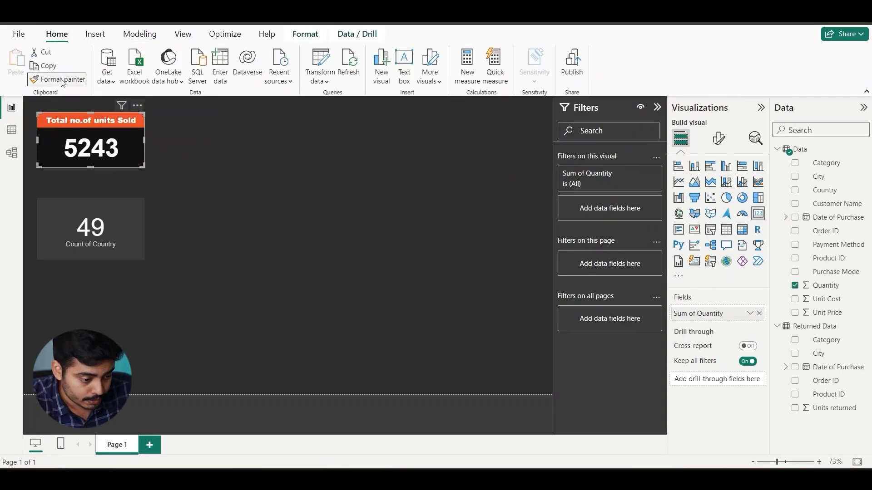
left_click(56, 229)
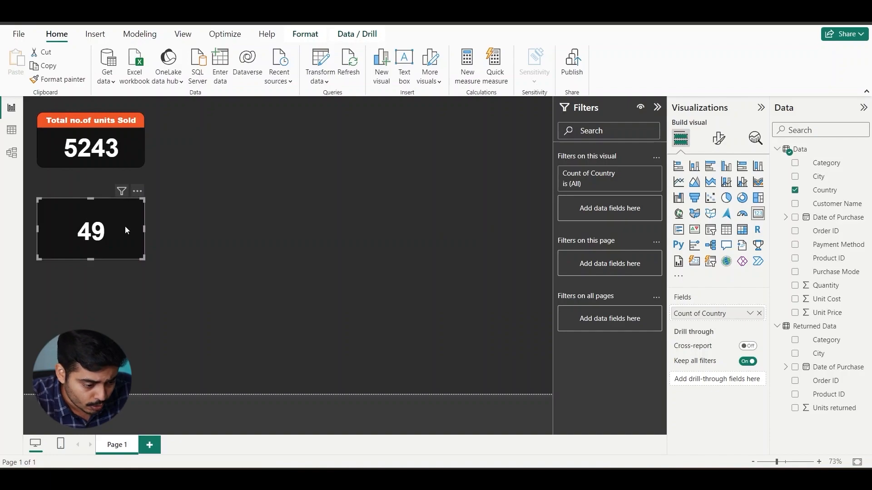
Set the country count card's title text to "No. of Countries".
left_click(718, 138)
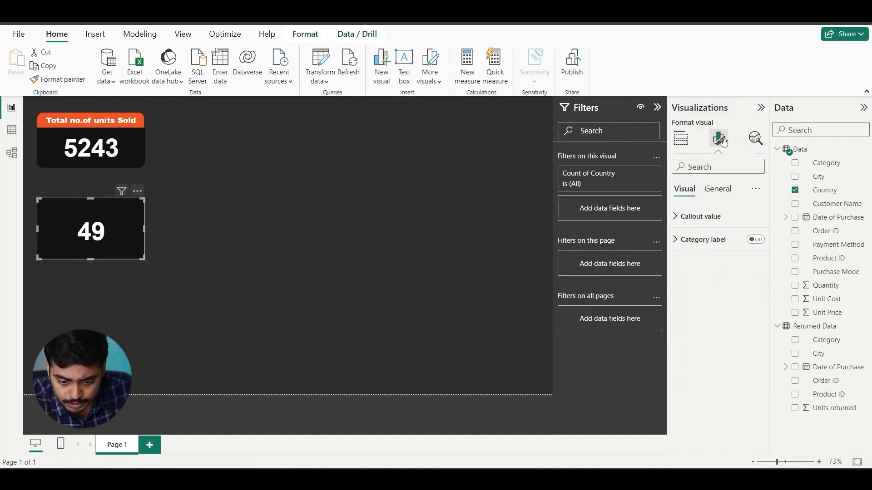
left_click(718, 191)
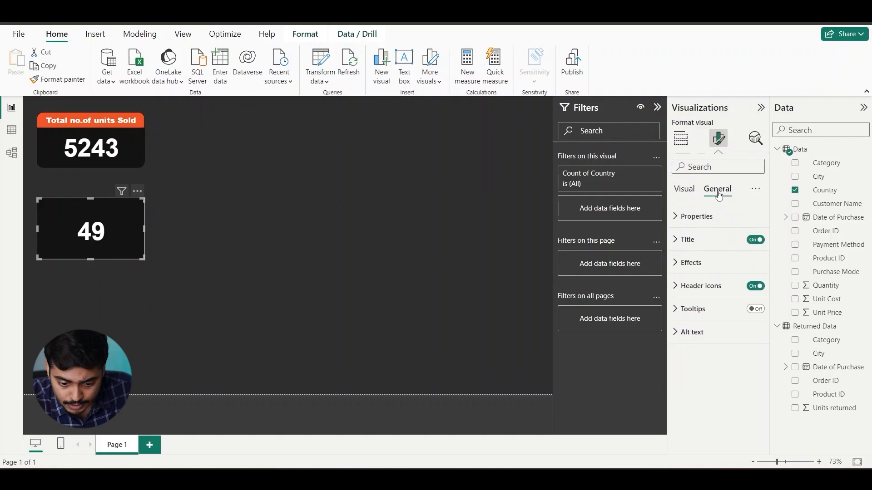
left_click(700, 240)
left_click(691, 298)
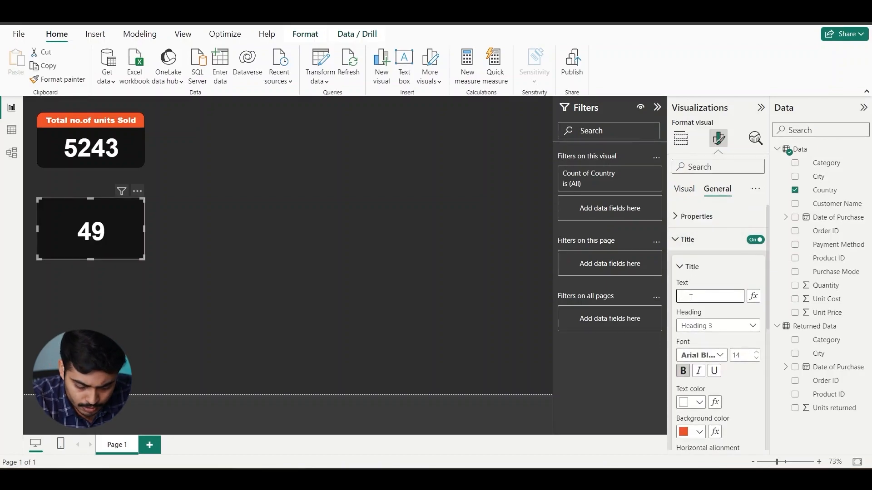
type("No")
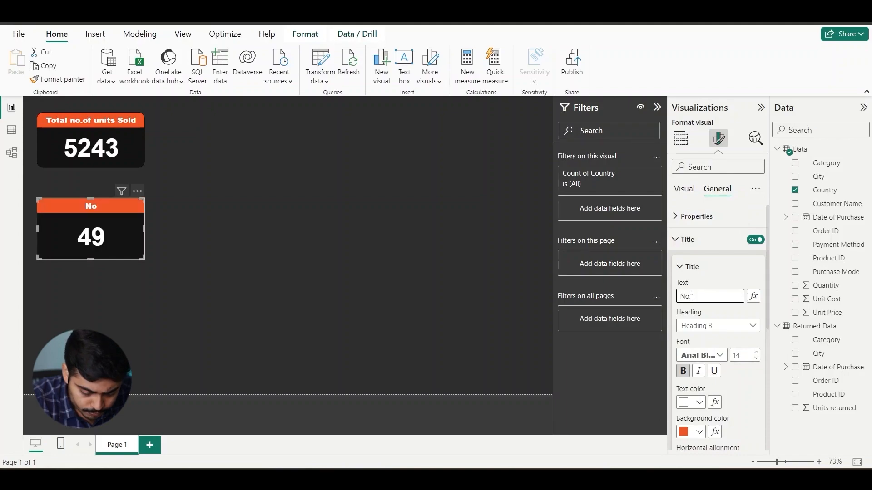
type(" ofco")
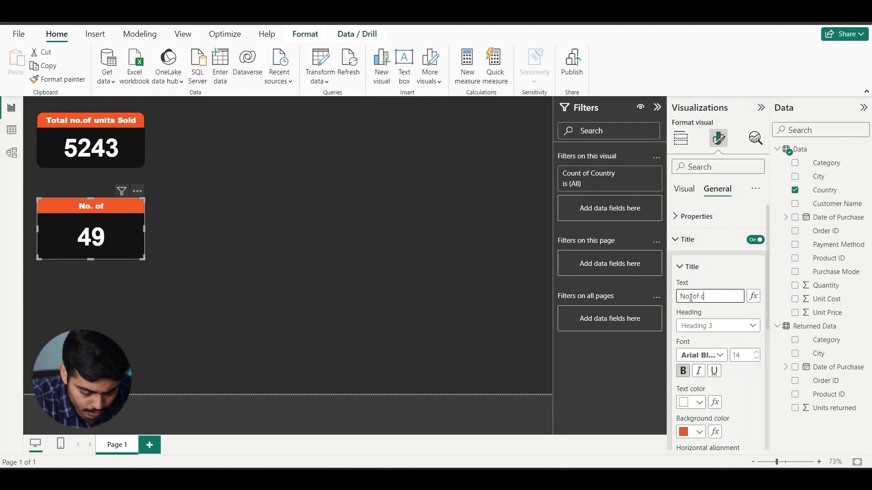
key("BackSpace")
key("BackSpace")
type("Coun")
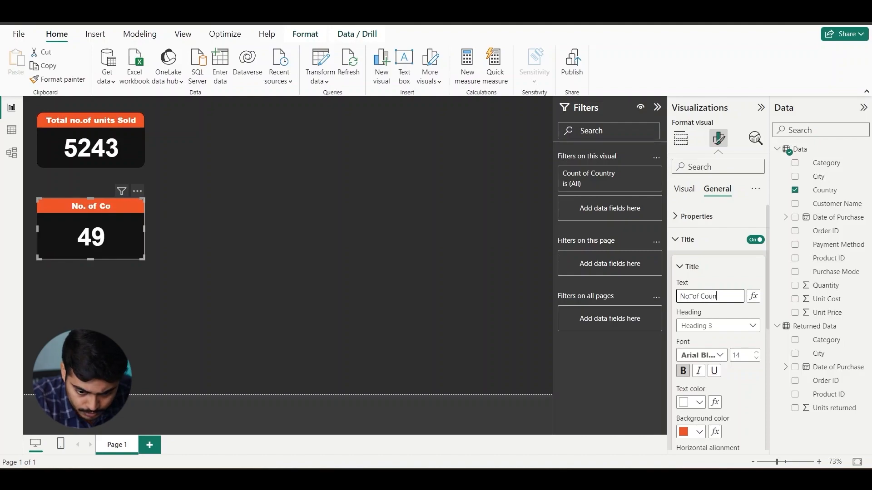
type("tries")
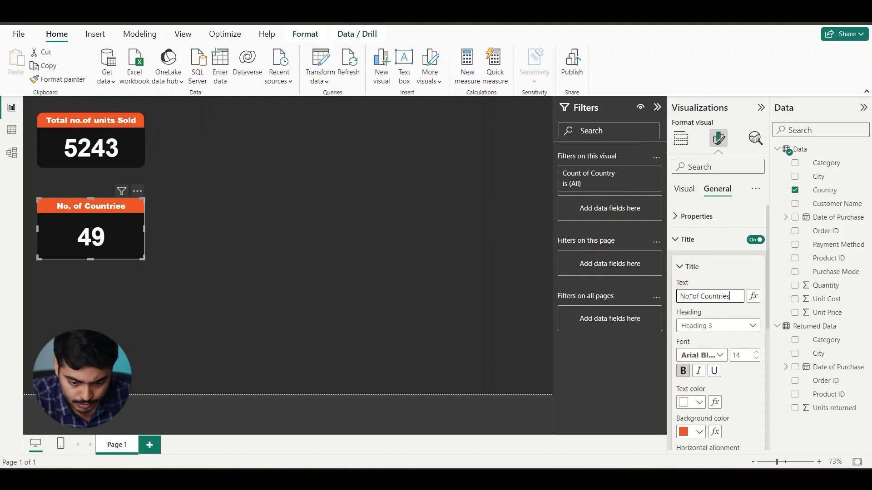
left_click(471, 296)
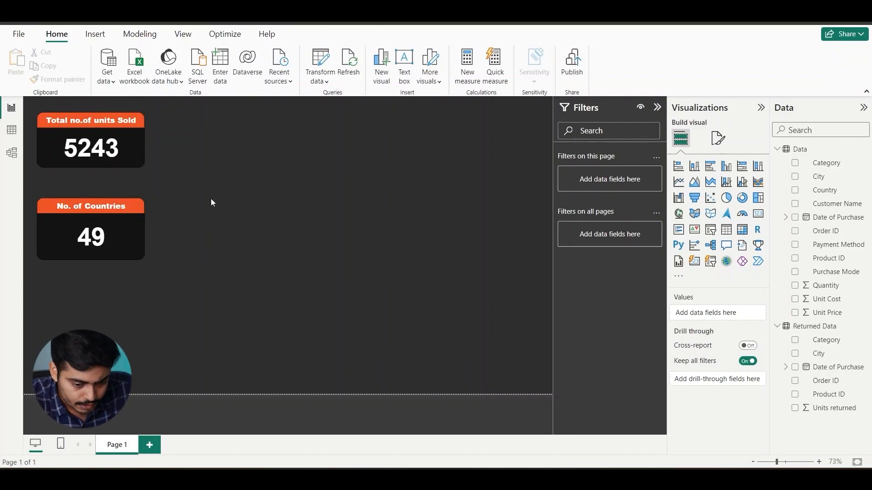
Add a slicer for the Data table's Date of Purchase below the country count card and set its end date to 07-04-2023.
left_click(711, 231)
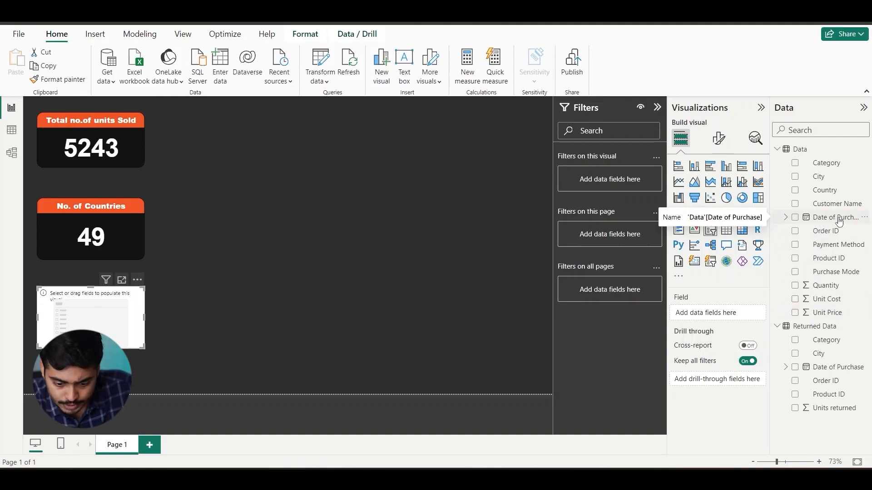
left_click_drag(839, 221, 736, 316)
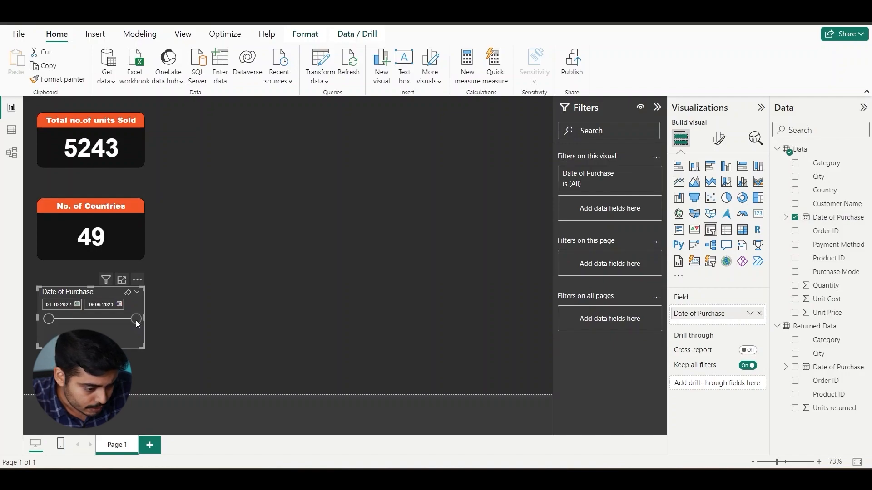
left_click_drag(137, 323, 117, 325)
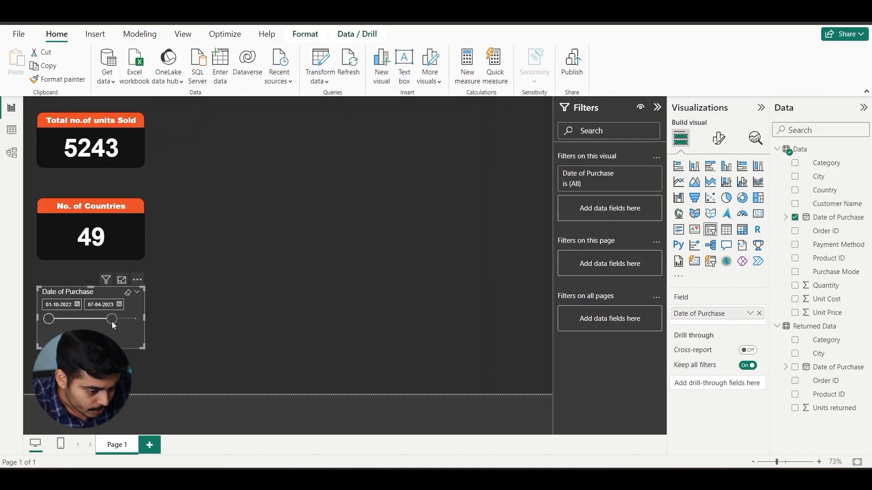
Widen the Date of Purchase slicer well beyond the cards and increase its height slightly.
left_click_drag(144, 316, 215, 311)
left_click_drag(214, 346, 236, 362)
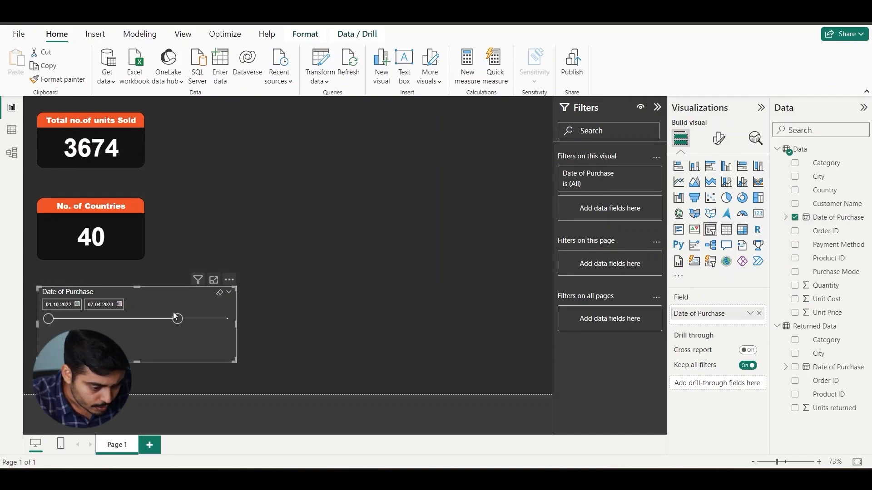
Test the slicer with end dates 29-01-2023, 12-12-2022 in focus mode and 11-11-2022, and restore the end date to 19-06-2023.
left_click_drag(179, 320, 132, 321)
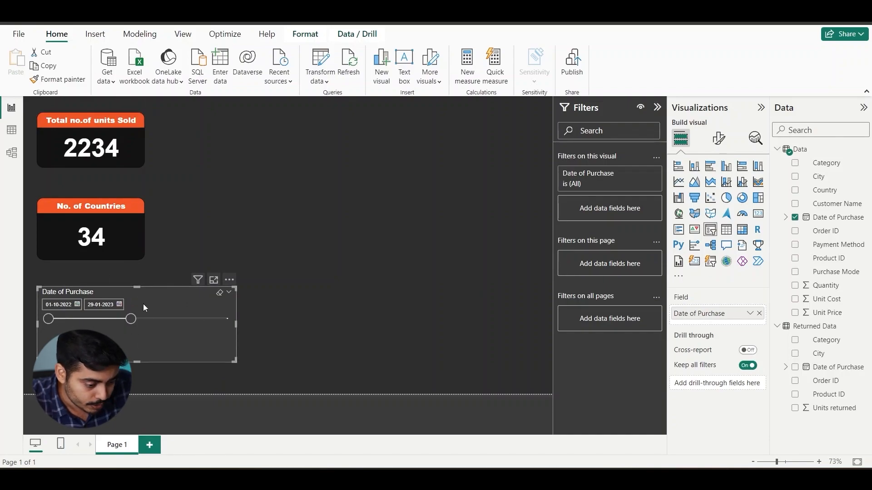
left_click(214, 281)
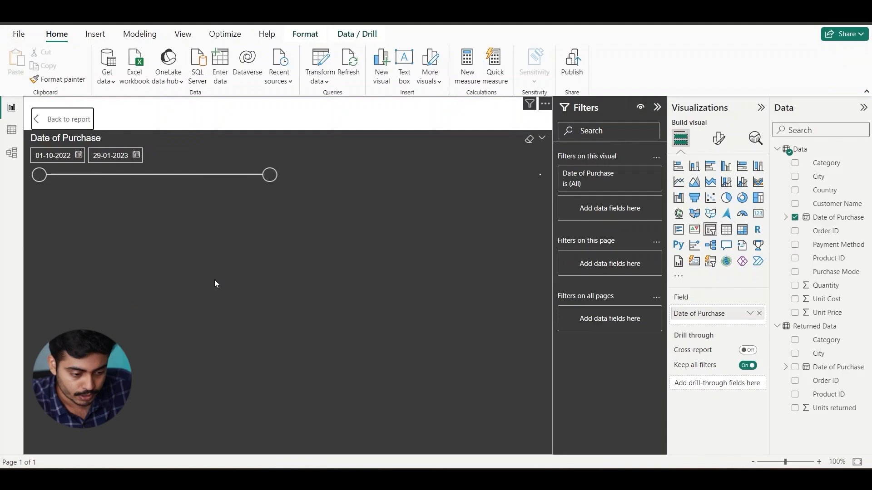
left_click_drag(269, 177, 176, 207)
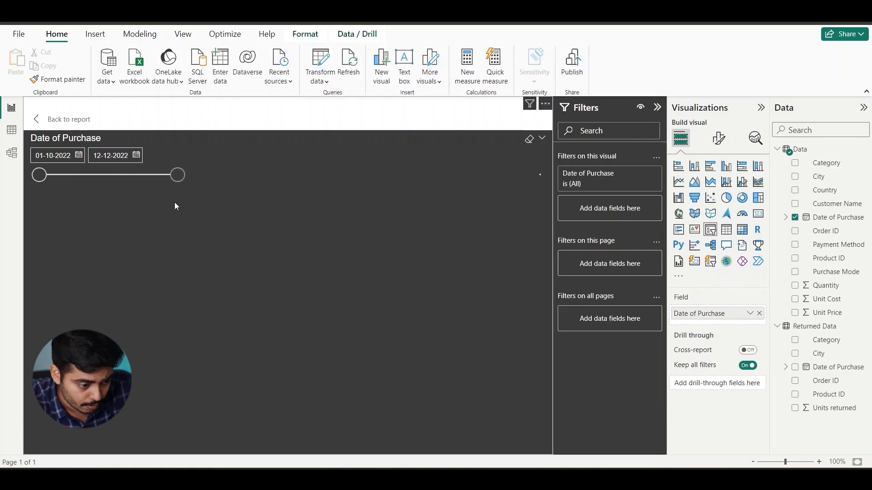
left_click(64, 121)
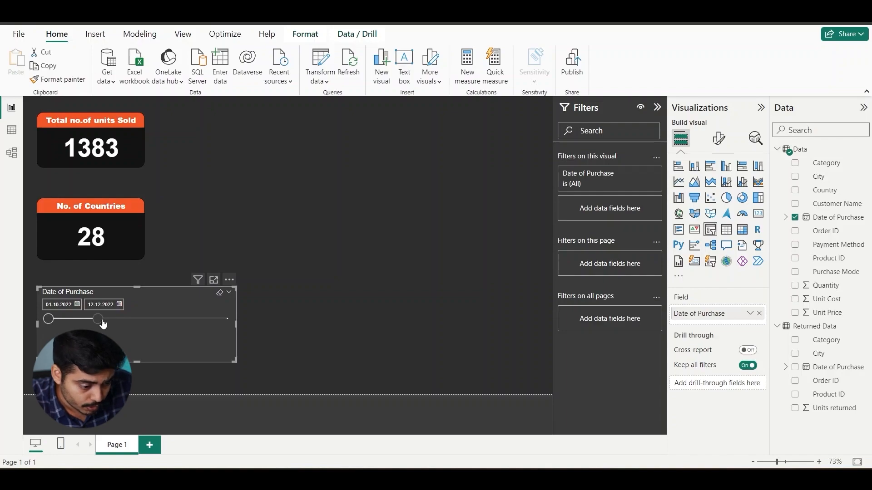
left_click_drag(100, 320, 80, 320)
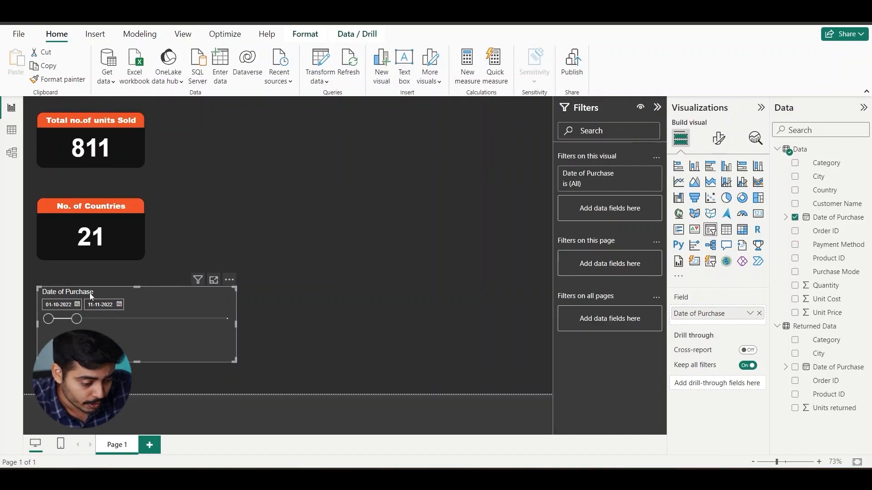
left_click_drag(78, 326, 235, 314)
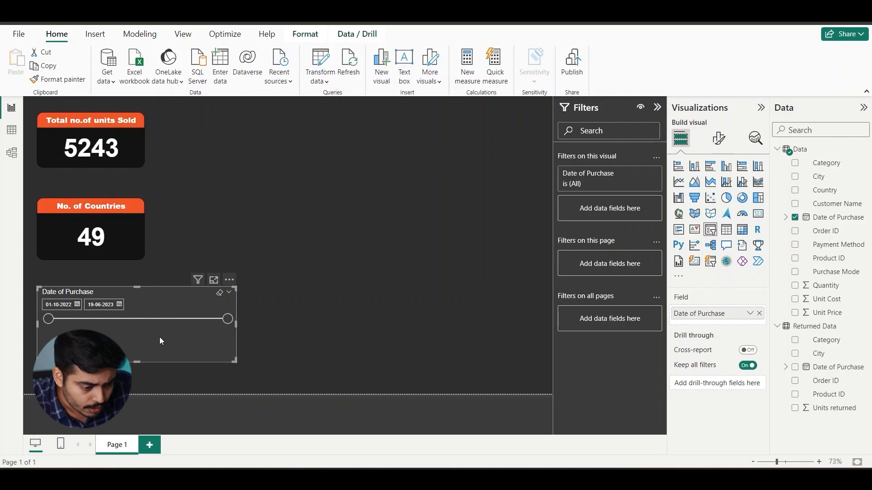
Copy the units-sold card's formatting onto the Date of Purchase slicer with Format painter.
left_click(133, 157)
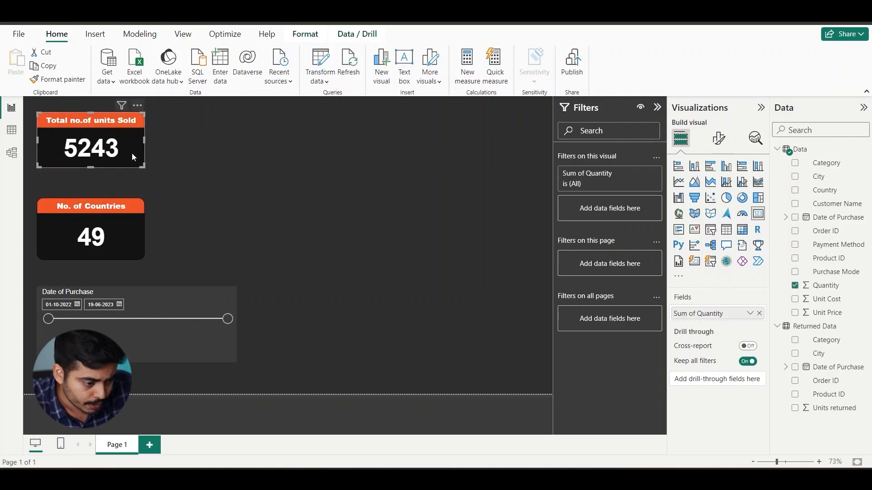
left_click(65, 84)
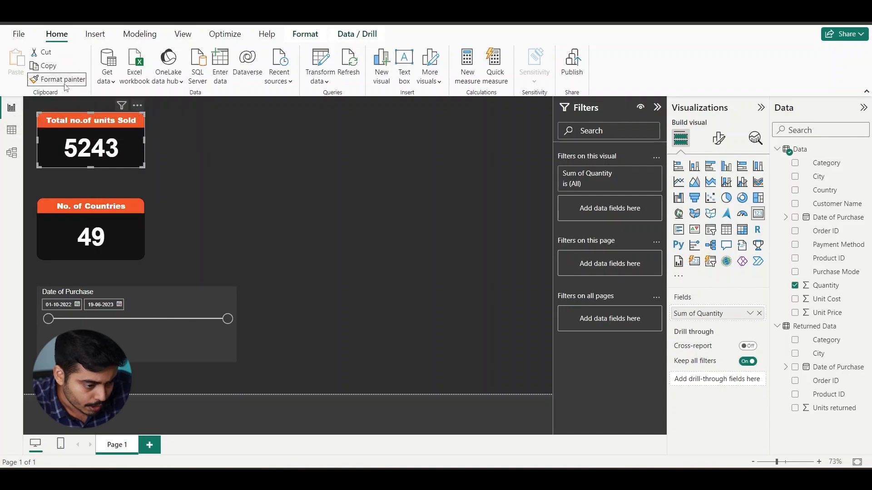
left_click(166, 297)
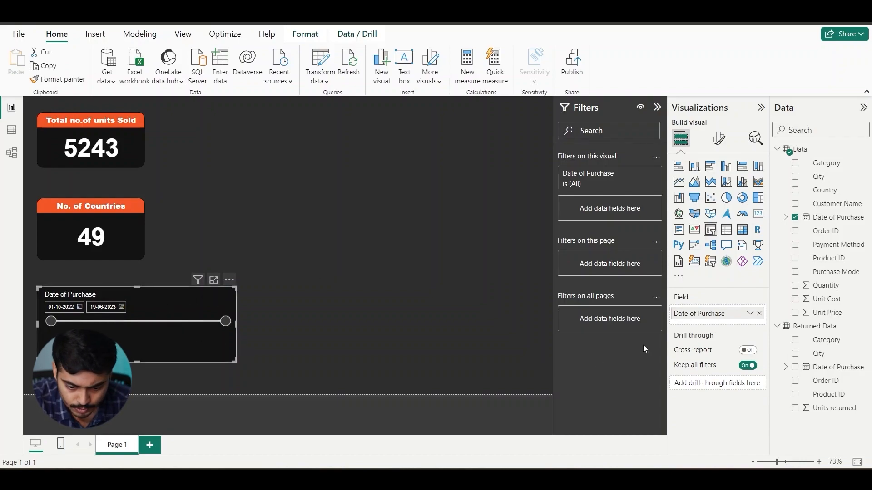
Switch the slicer's Date of Purchase field to Date Hierarchy and set the slicer style to Dropdown.
left_click(749, 314)
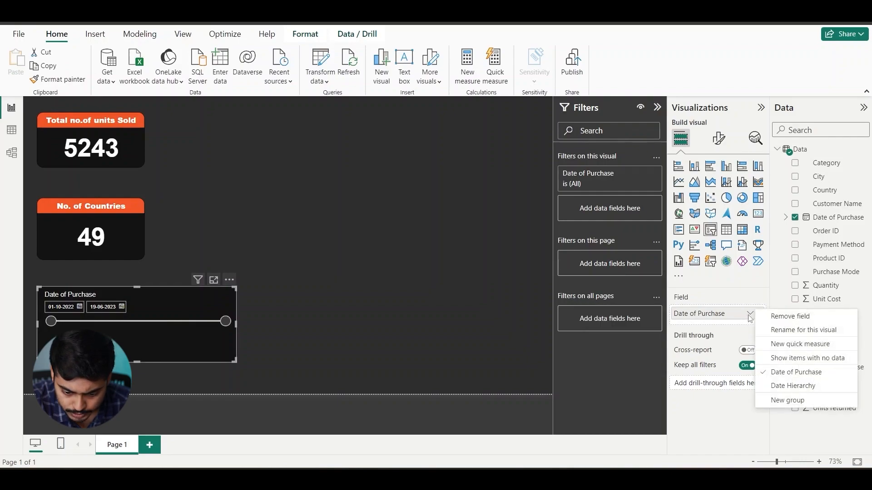
left_click(777, 387)
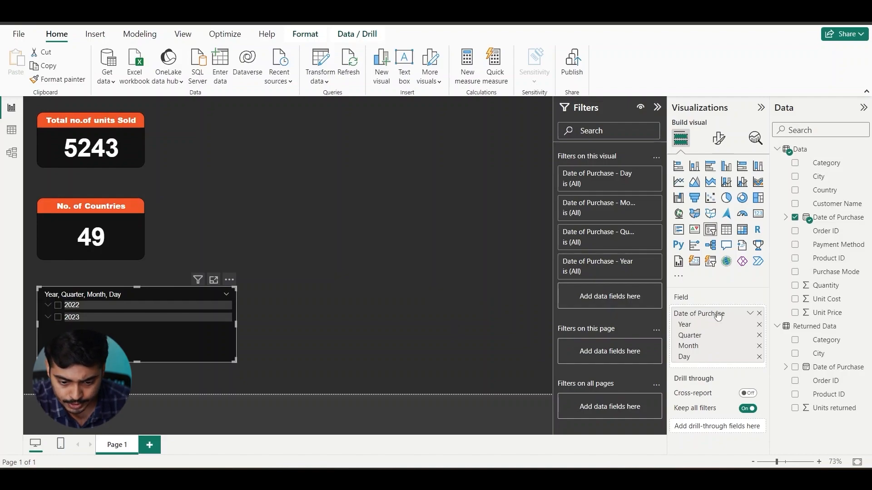
left_click(719, 142)
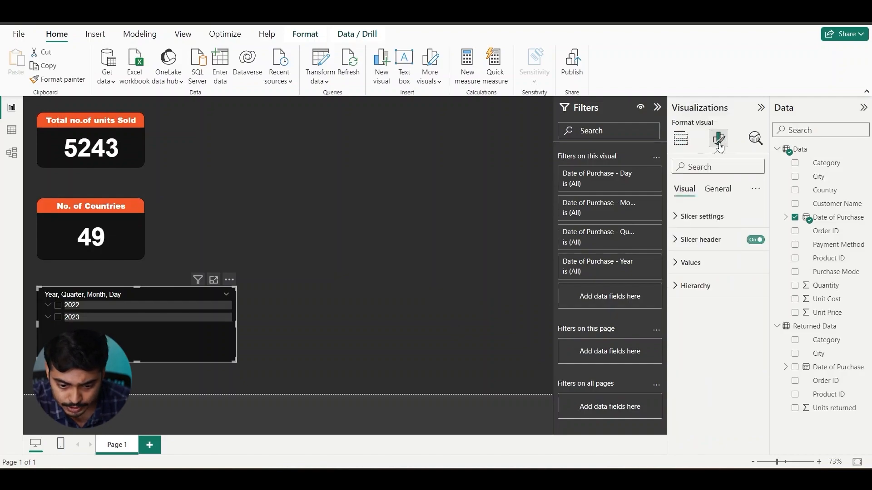
left_click(707, 217)
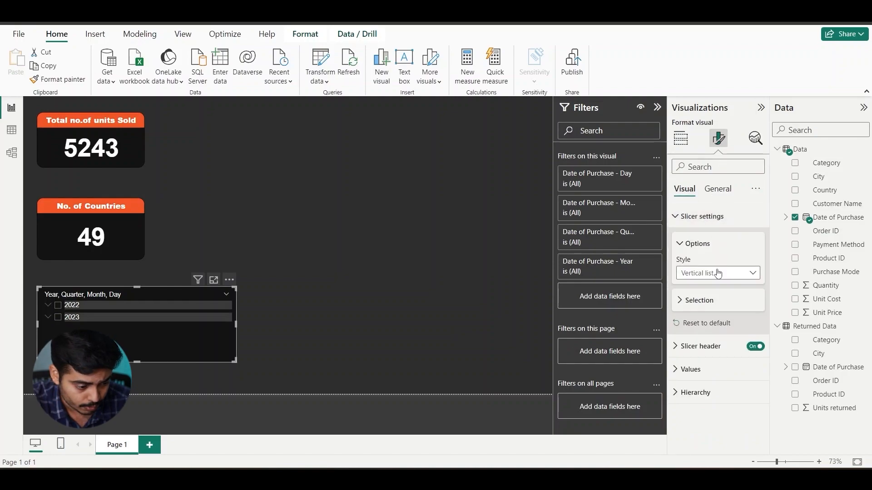
left_click(742, 274)
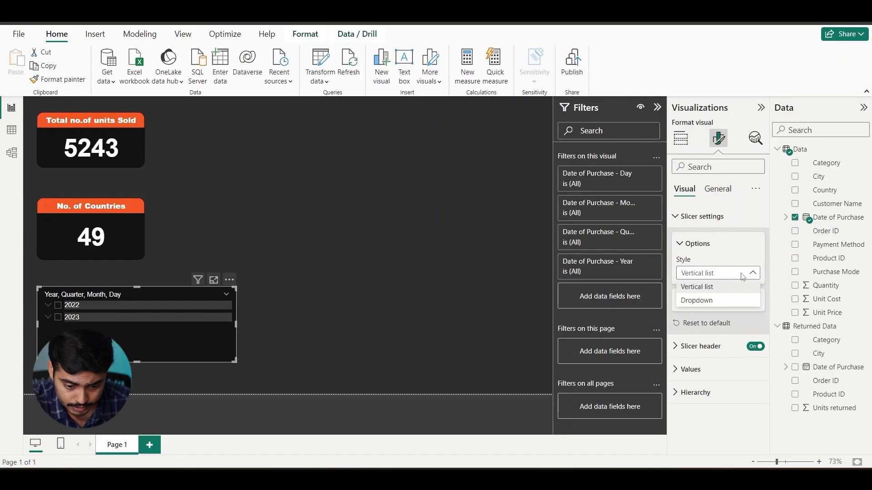
left_click(719, 301)
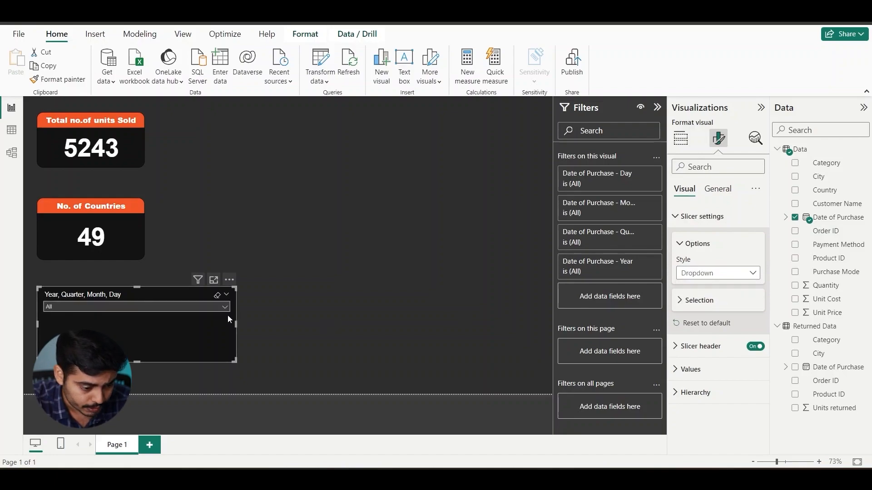
Expand 2022 in the slicer's list in focus mode and remove the Quarter level from its date hierarchy.
left_click(214, 280)
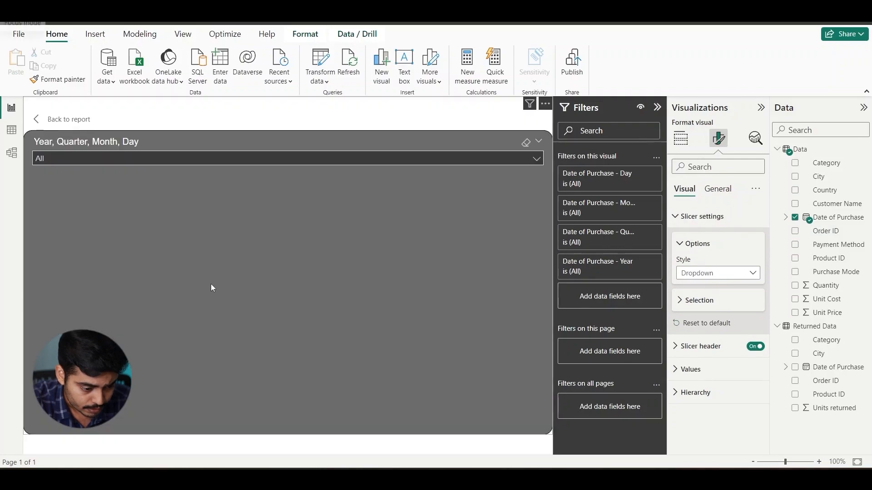
left_click(537, 159)
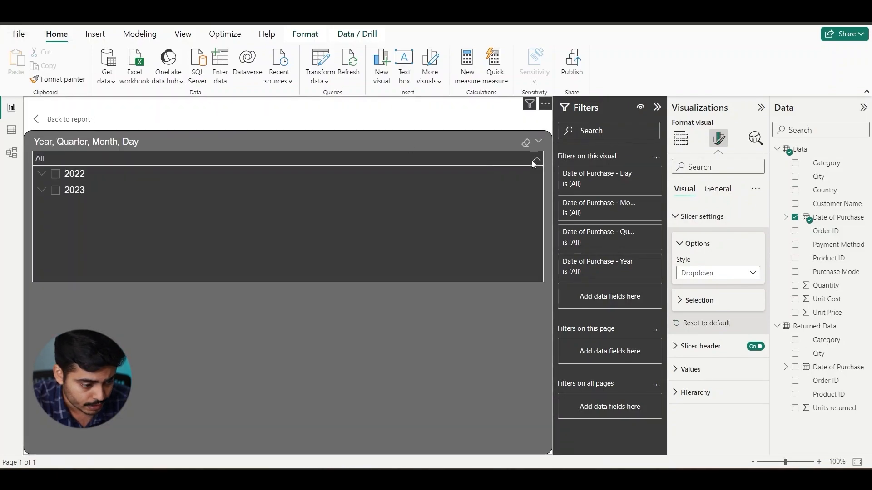
left_click(42, 177)
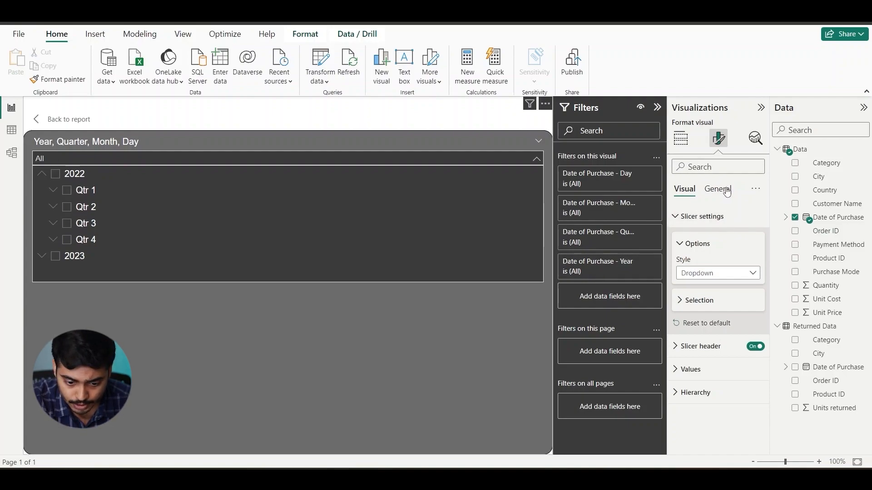
left_click(681, 143)
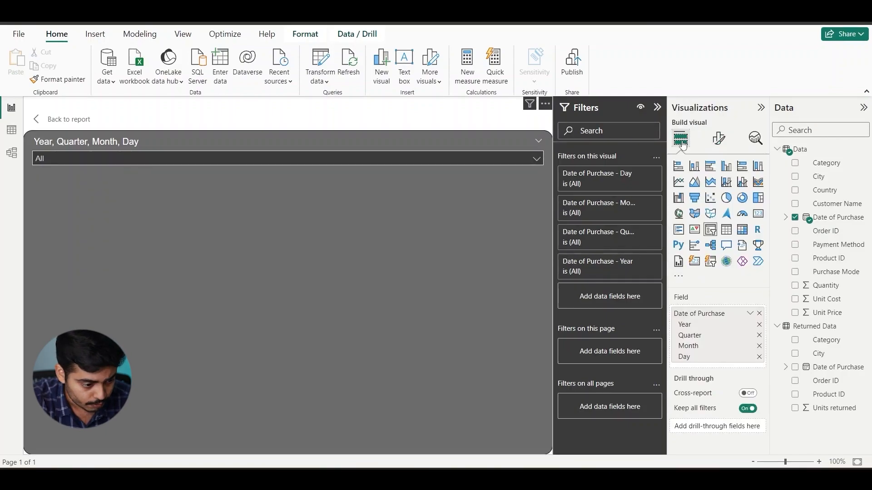
left_click(760, 336)
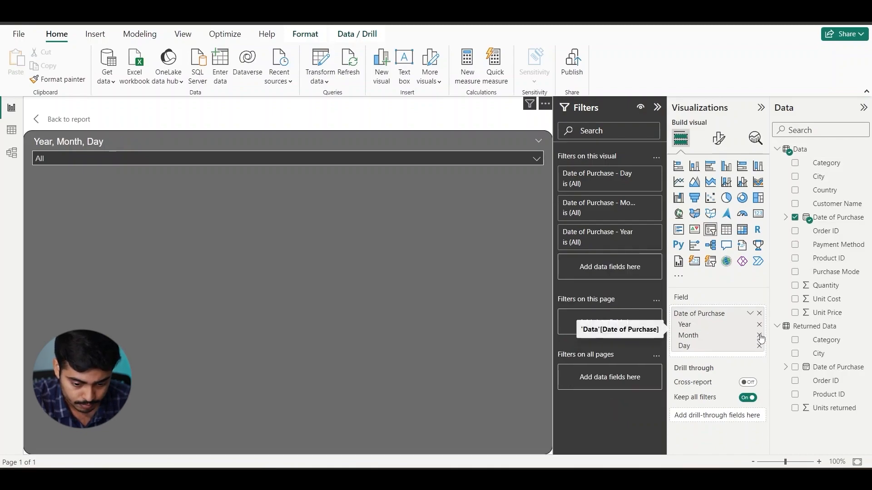
Expand January 2022 in the slicer's list and examine its day entries.
left_click(538, 160)
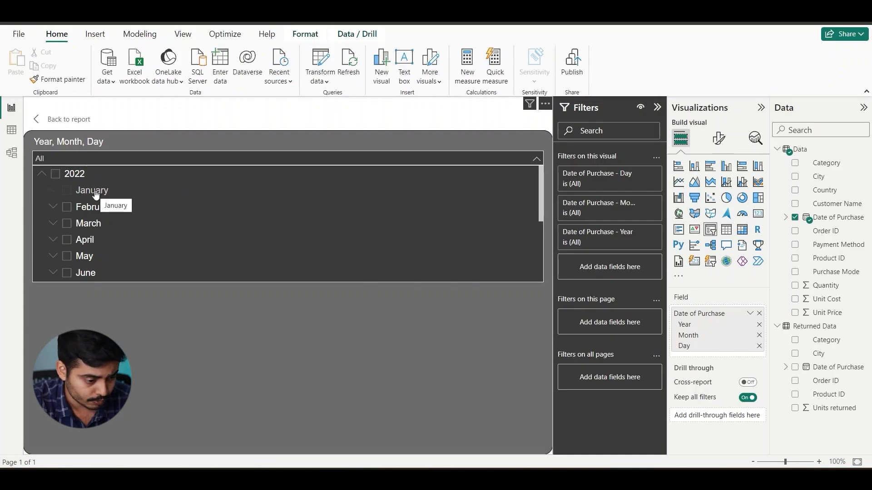
left_click(53, 195)
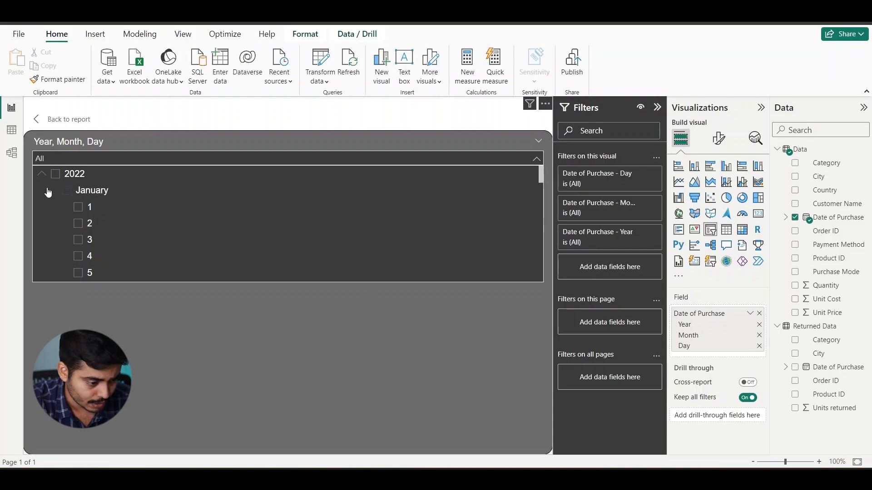
scroll(72, 227, "down", 2)
scroll(67, 226, "up", 2)
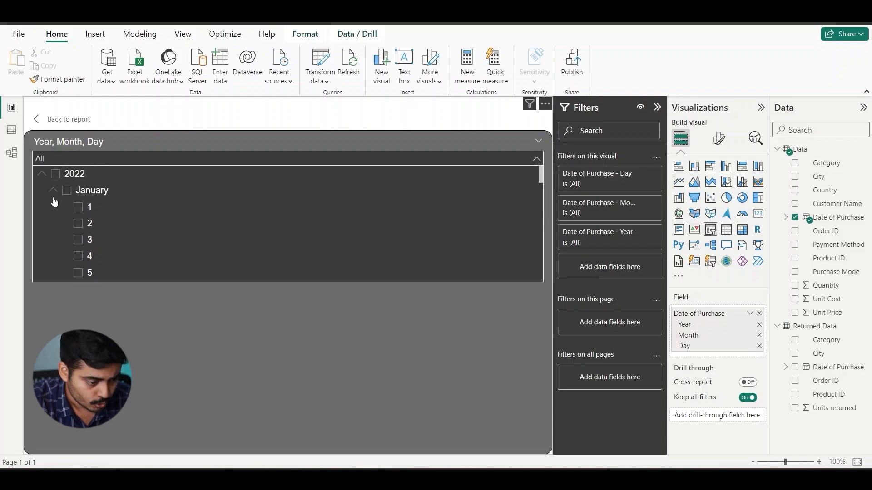
Collapse January, return from focus mode to the report, and set the date slicer's title text to Year.
left_click(53, 195)
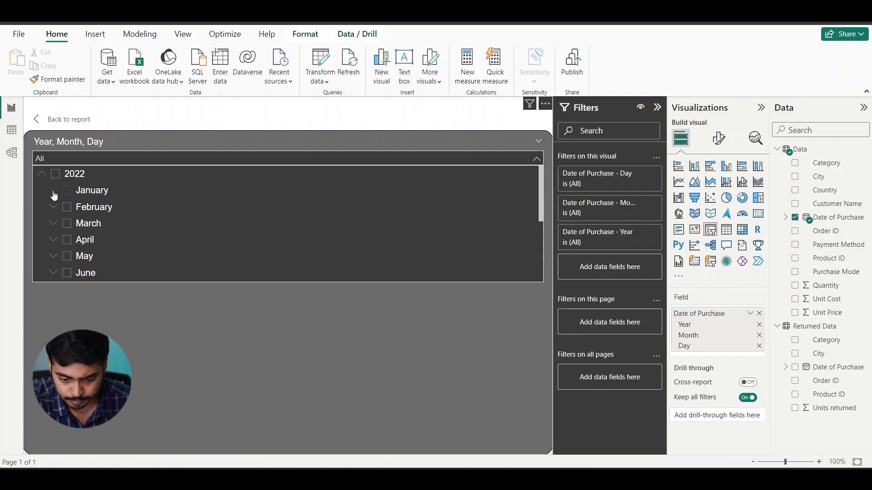
left_click(59, 119)
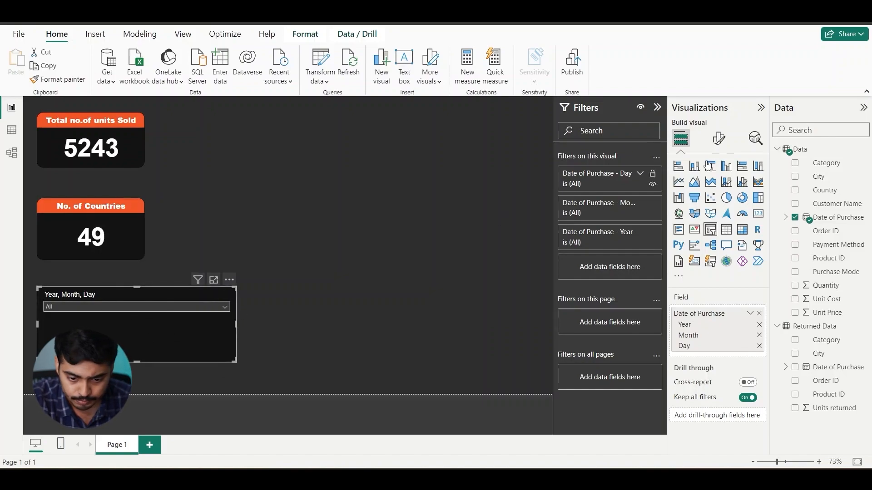
left_click(718, 142)
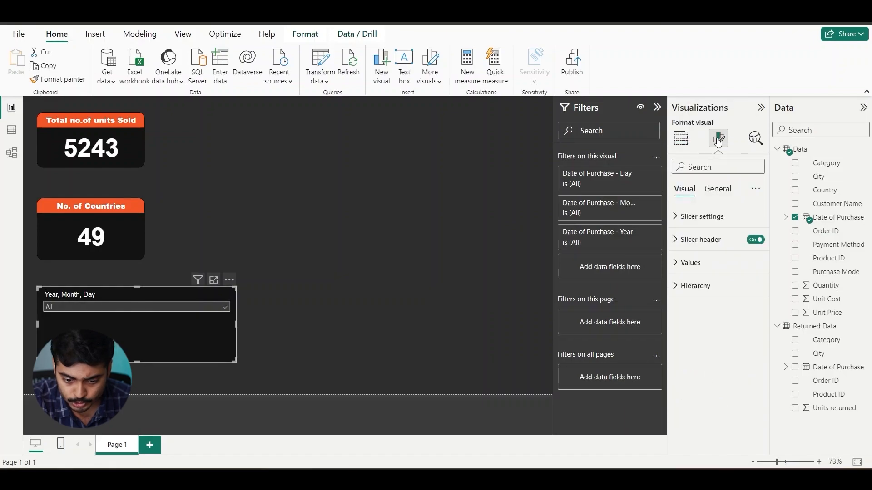
left_click(711, 198)
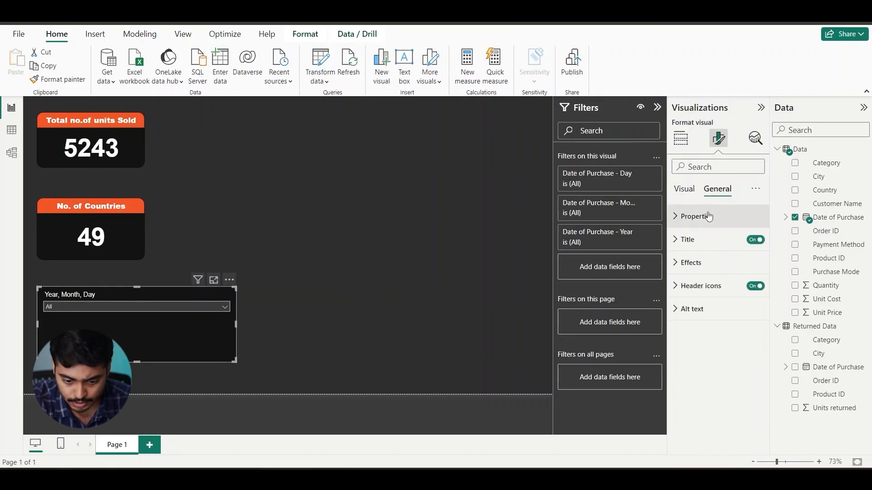
left_click(693, 242)
left_click(689, 296)
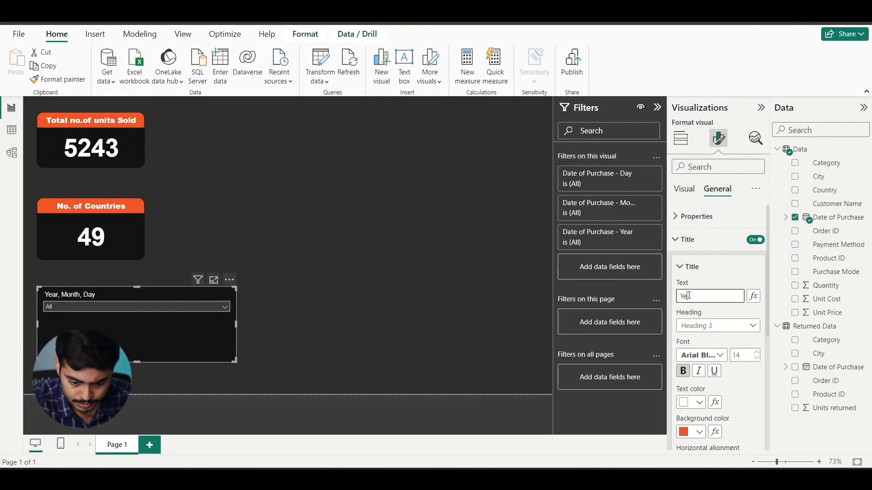
type("Year")
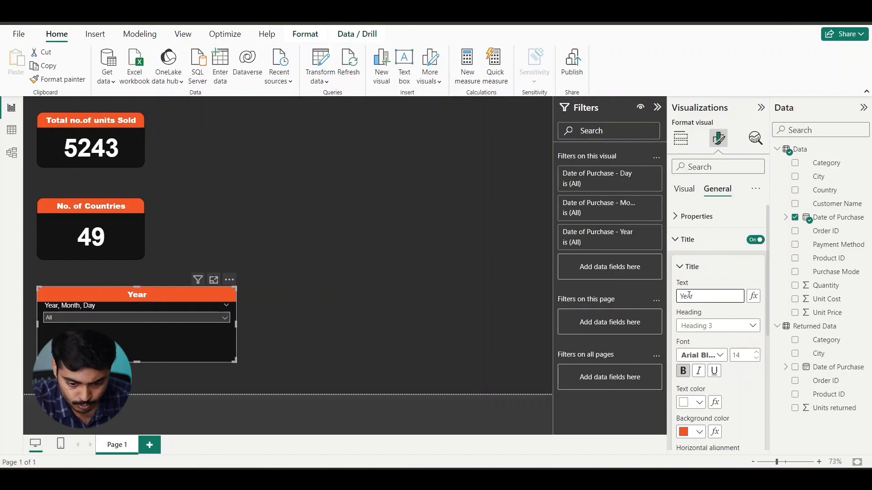
left_click(464, 324)
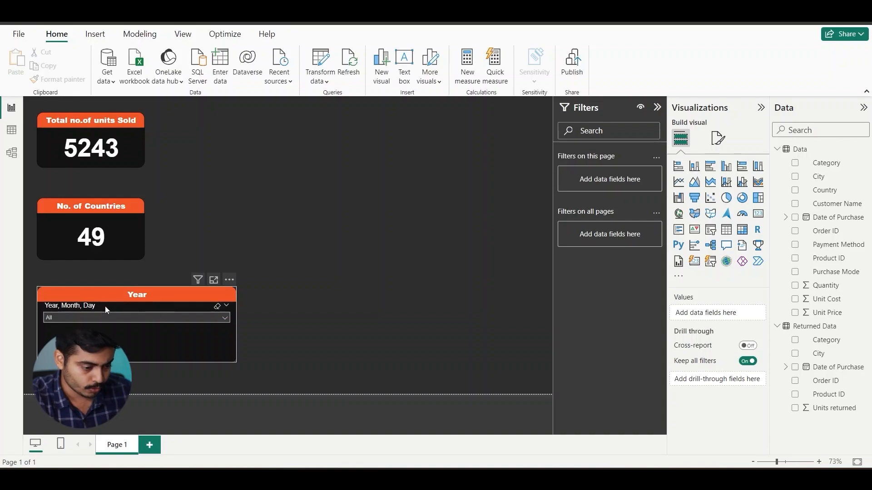
Shrink the Year slicer to the width of the cards above, keeping just enough height for its dropdown.
left_click(225, 356)
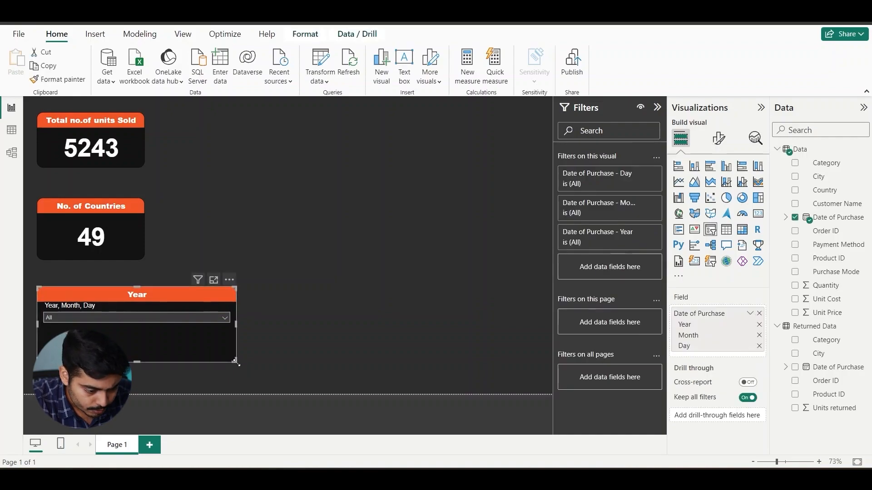
left_click_drag(232, 361, 144, 328)
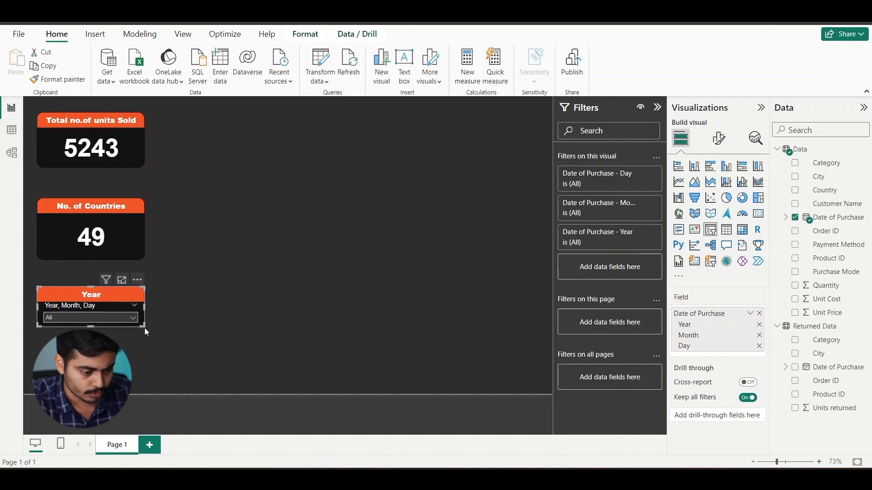
left_click(226, 348)
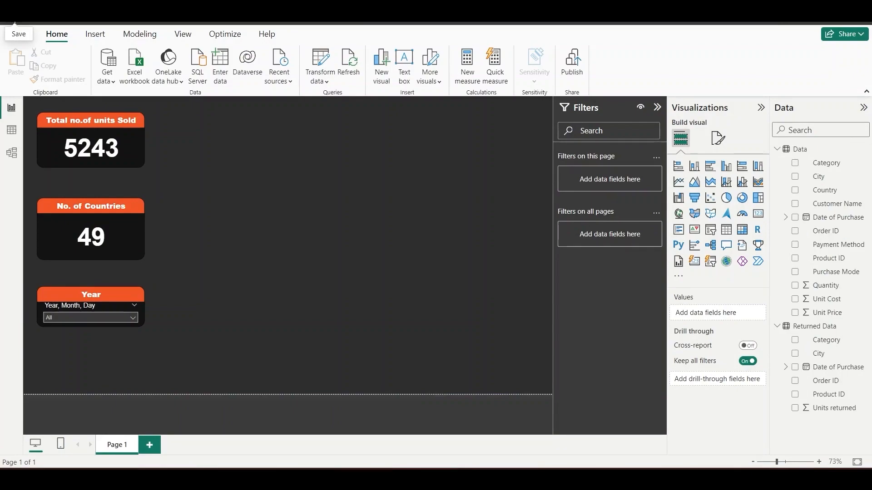
Save the report and switch to the table view of the data.
left_click(14, 16)
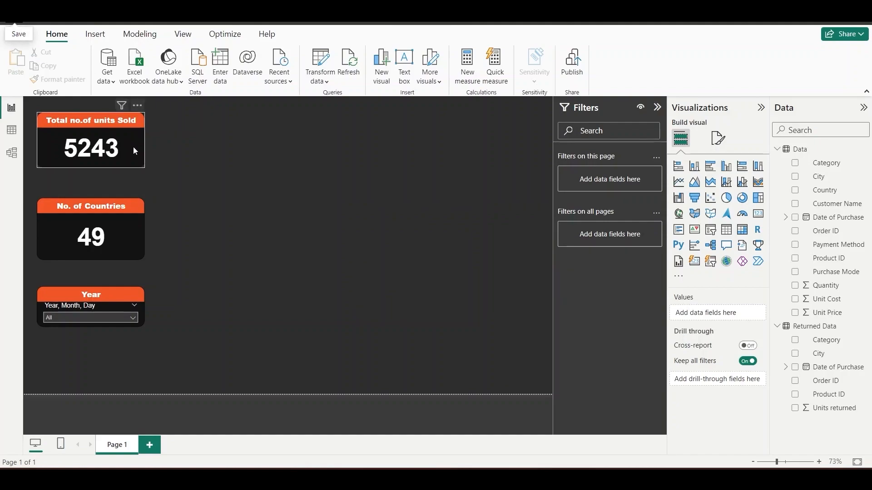
left_click(13, 132)
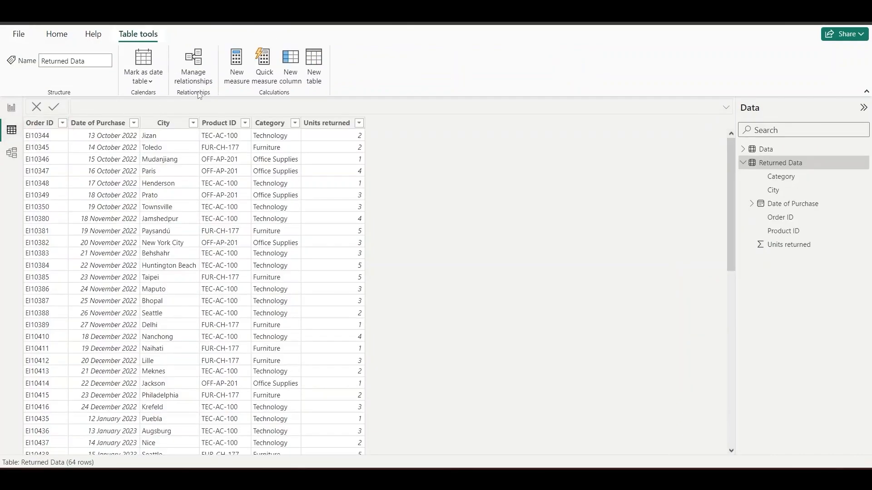
left_click(289, 80)
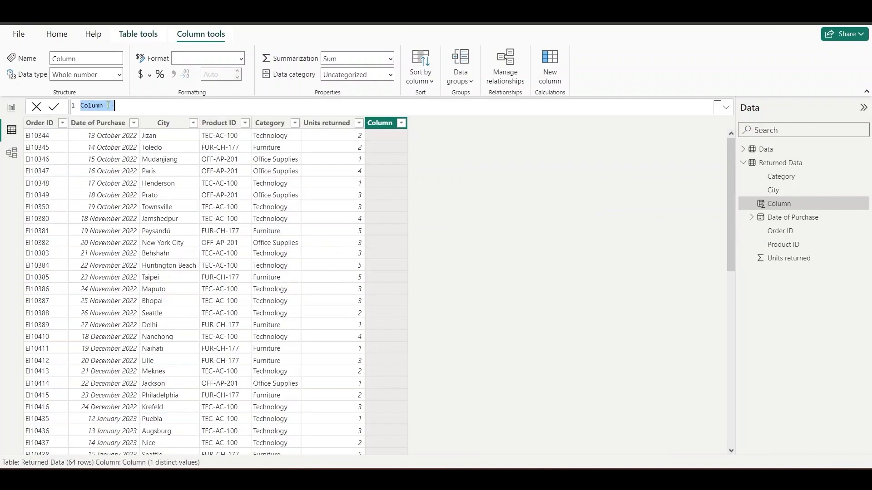
left_click(120, 107)
key("BackSpace")
key("BackSpace")
key("BackSpace")
type("Total Sales")
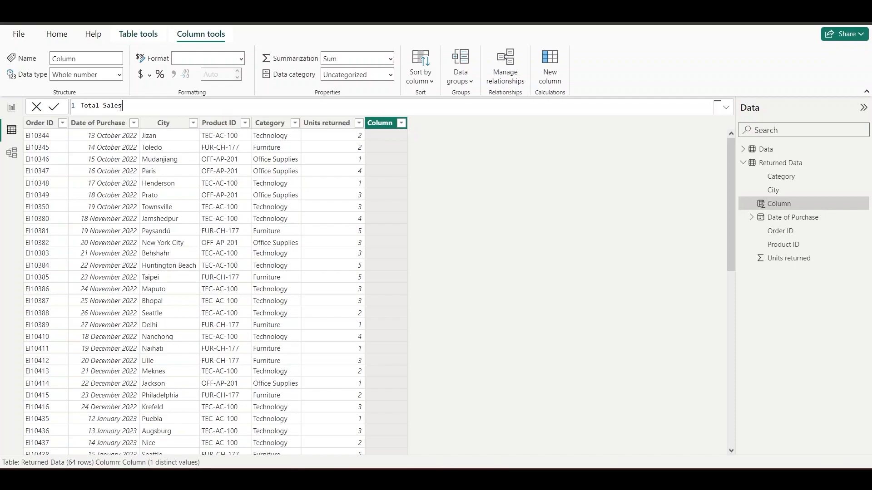
type(" =")
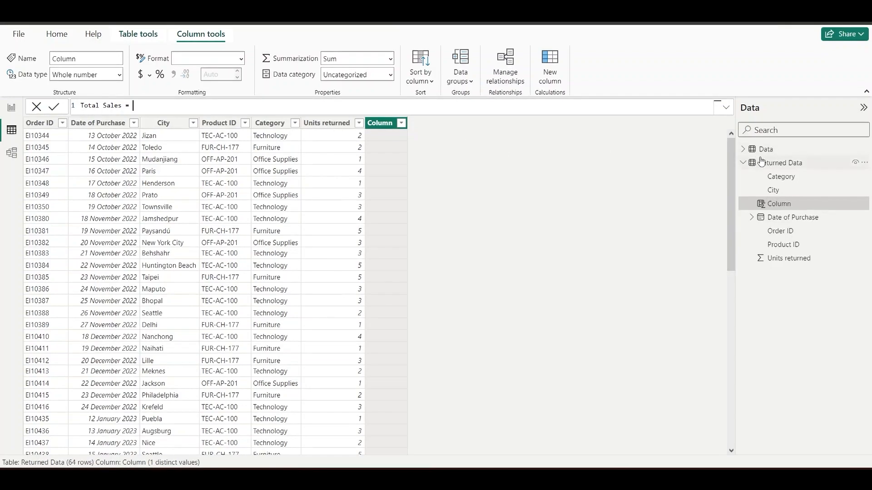
mouse_move(760, 155)
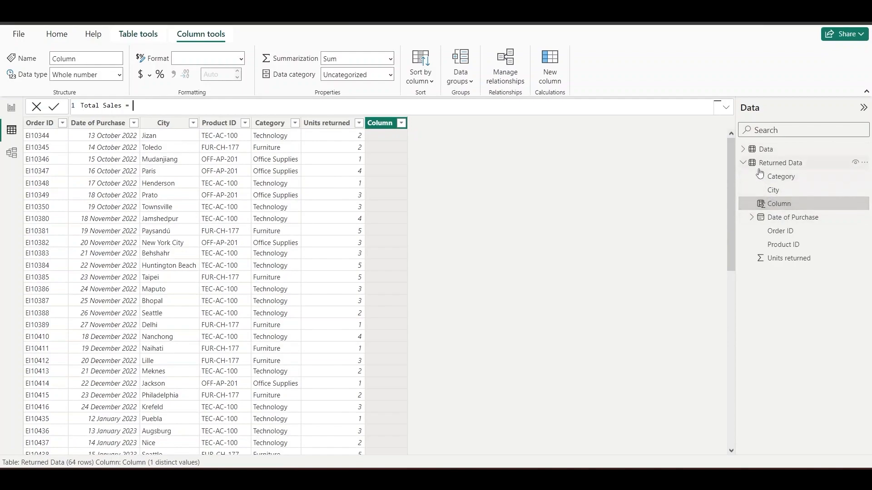
mouse_move(785, 167)
left_click(37, 108)
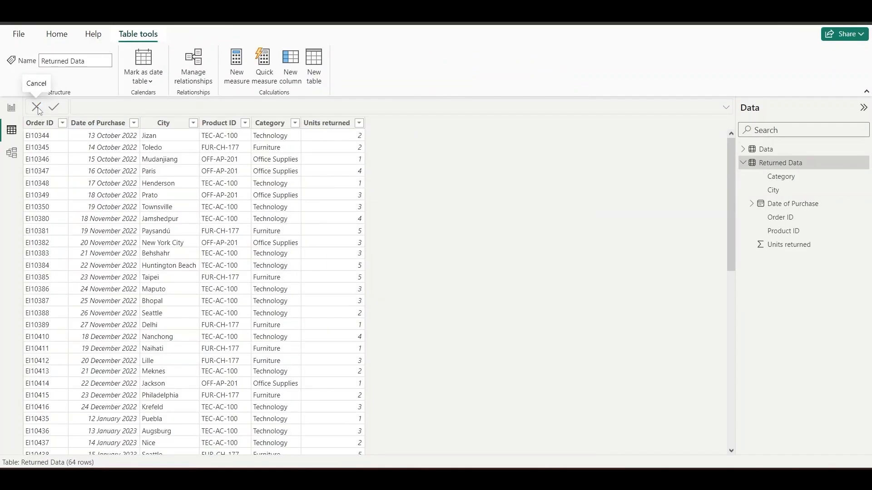
Add a calculated column named Total Sales to the Data table and begin its formula with Data[Quantity].
left_click(767, 151)
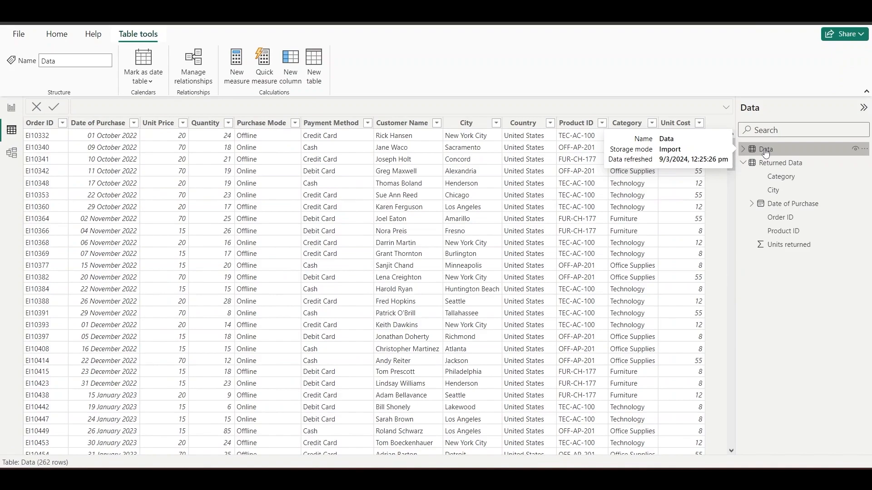
left_click(289, 71)
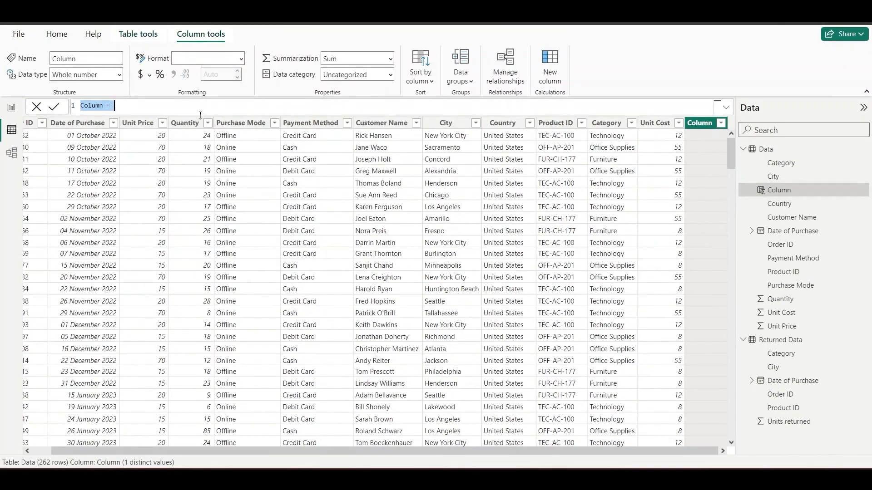
left_click(119, 107)
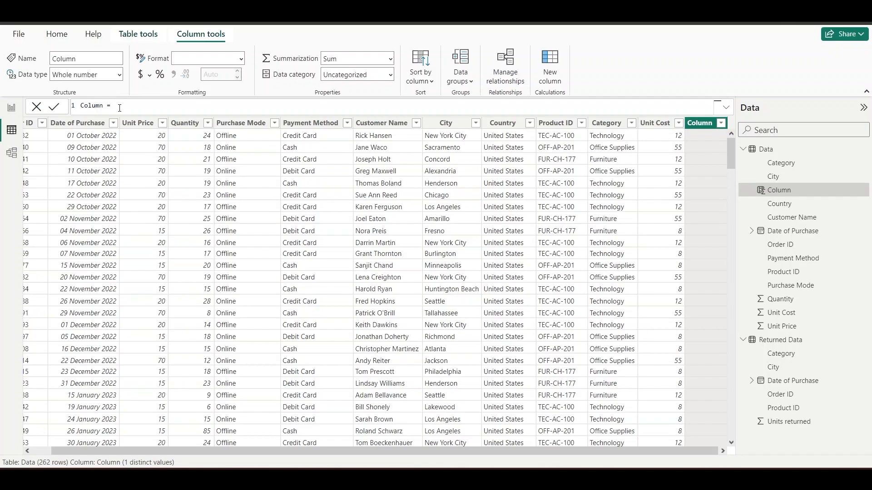
key("BackSpace")
key("BackSpace")
key("BackSpace")
key("BackSpace")
key("BackSpace")
type("Total Sales")
type("Da")
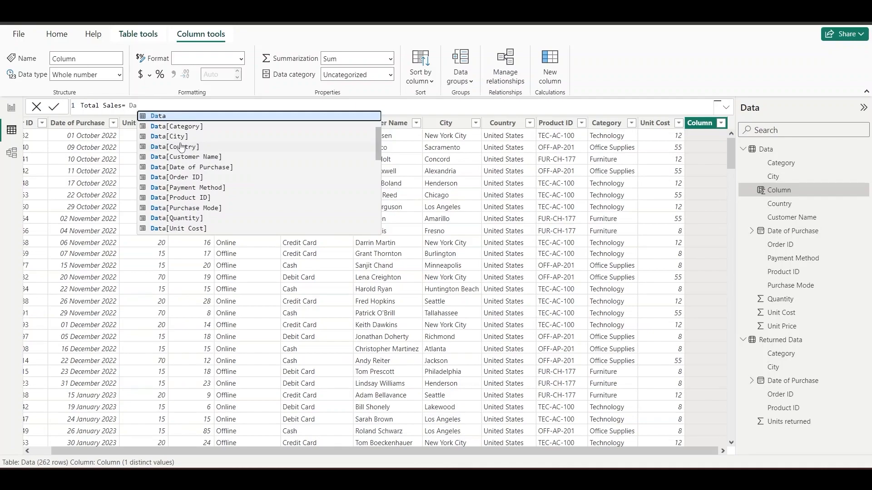
key("Down")
key("Down")
key("Down")
key("Down")
key("Down")
key("Down")
key("Down")
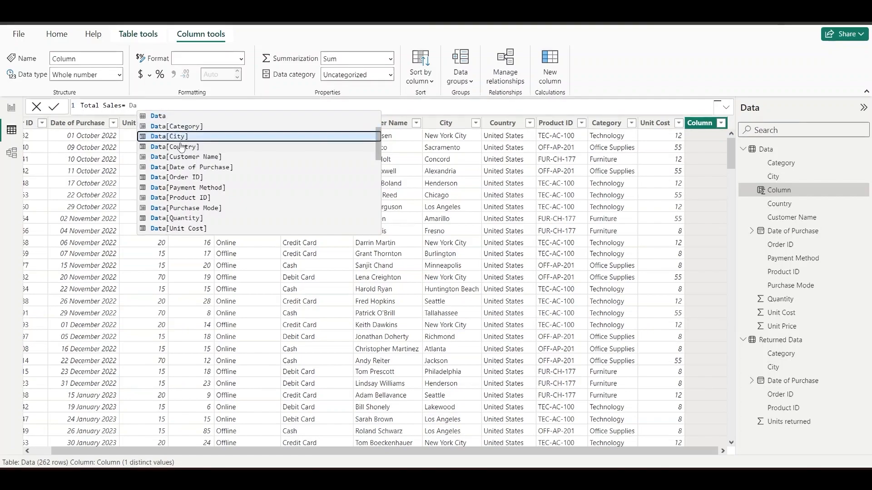
key("Down")
key("Down")
key("Down")
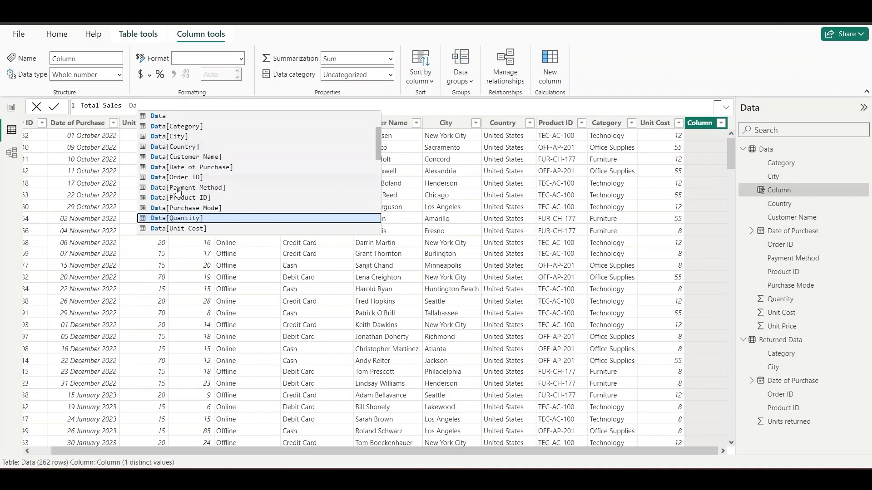
left_click(180, 218)
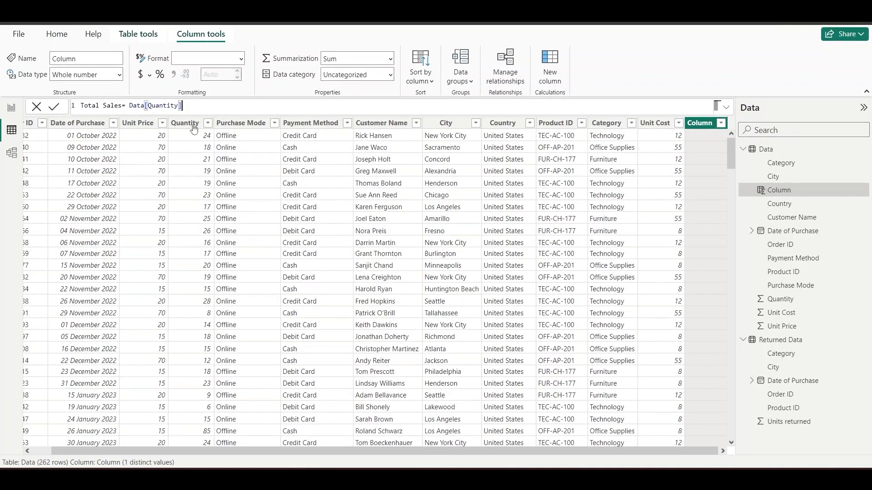
Multiply the quantity in the Total Sales formula by Data[Unit Cost] and commit the column.
type("*Da")
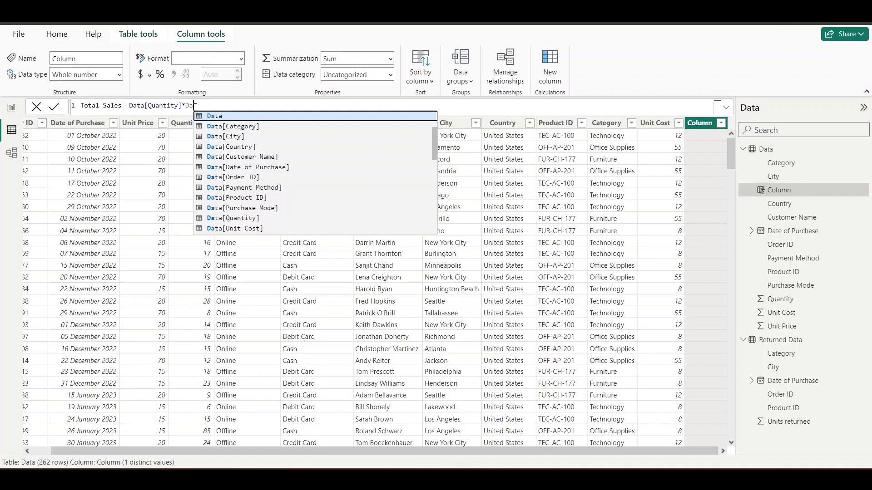
key("Down")
key("Down")
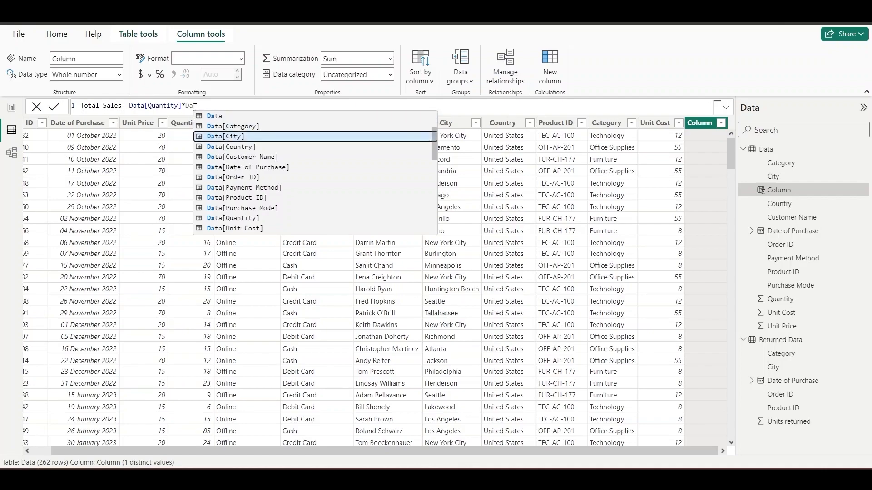
key("Down")
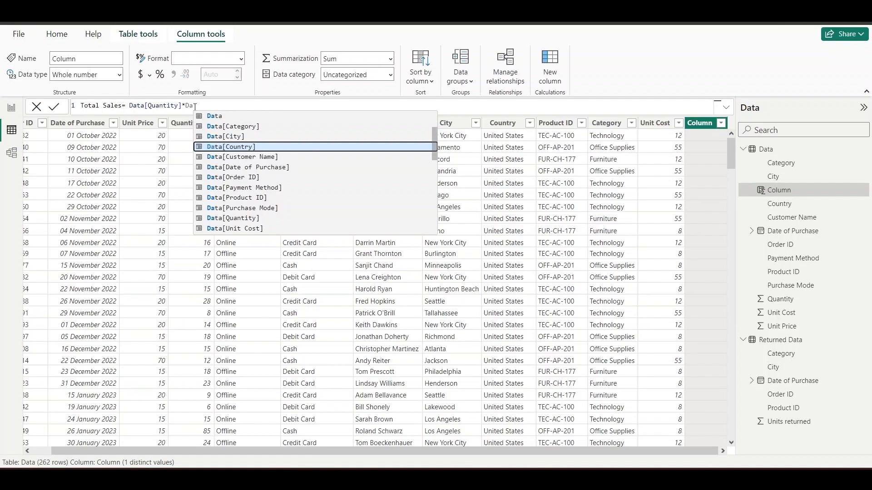
key("Down")
key("Down")
key("Down")
key("Down")
key("Down")
key("Down")
key("Down")
key("Down")
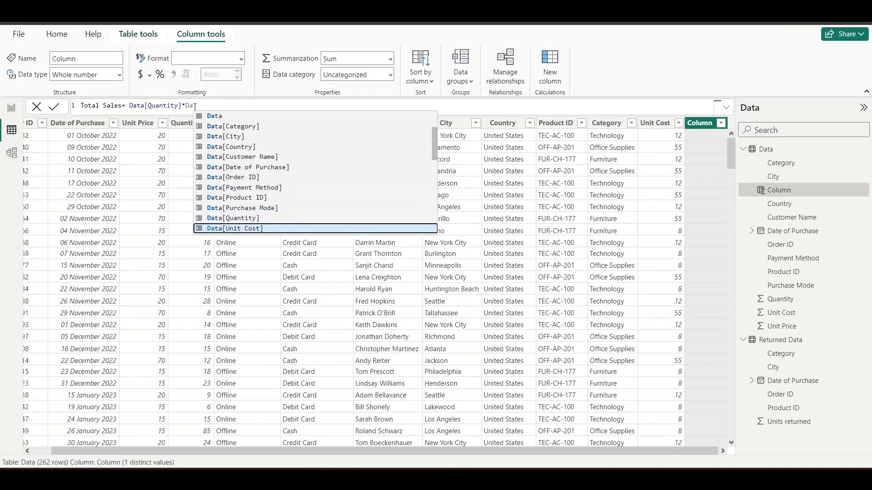
left_click(249, 229)
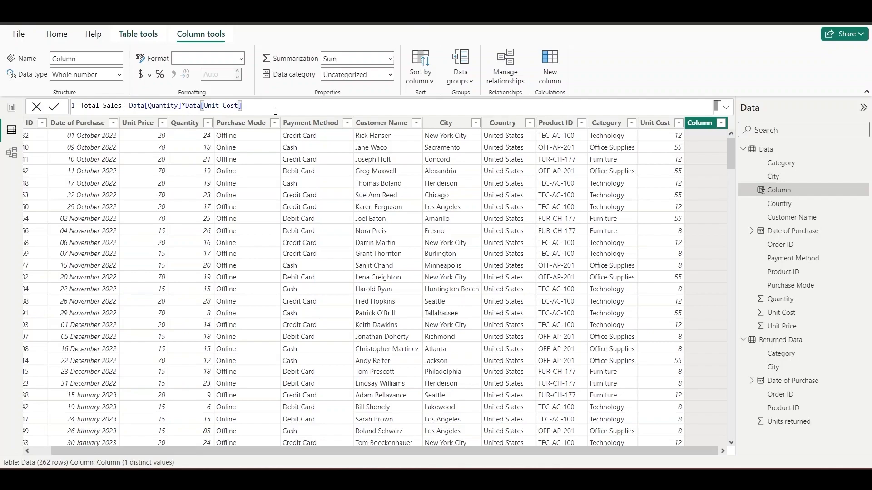
key("Return")
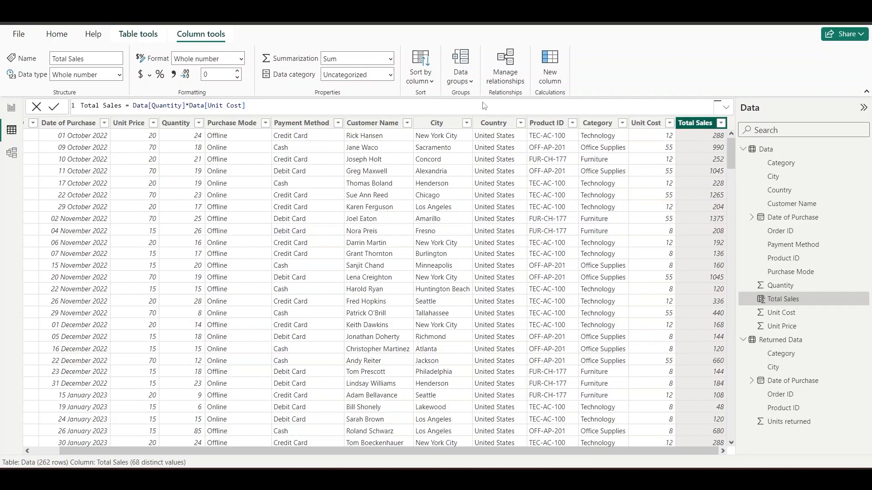
Remove the [Unit Cost] column reference from the end of the Total Sales formula.
left_click(254, 107)
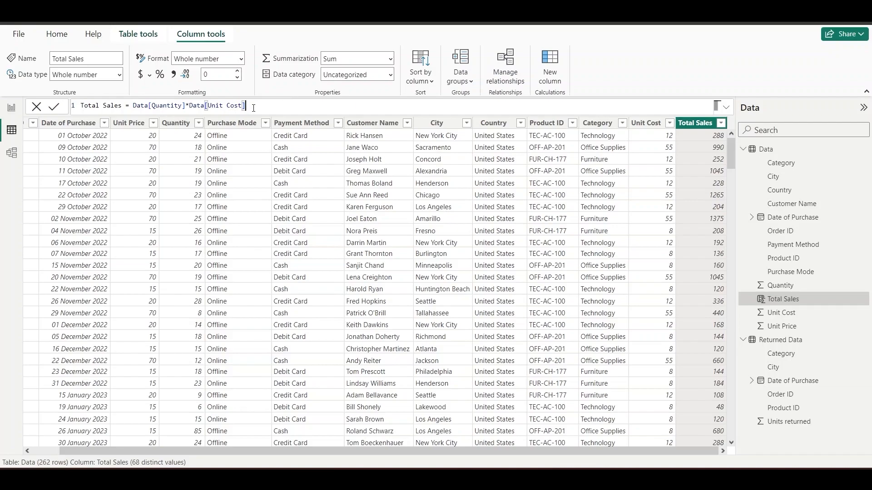
key("BackSpace")
key("BackSpace")
key("BackSpace")
key("BackSpace")
key("BackSpace")
key("BackSpace")
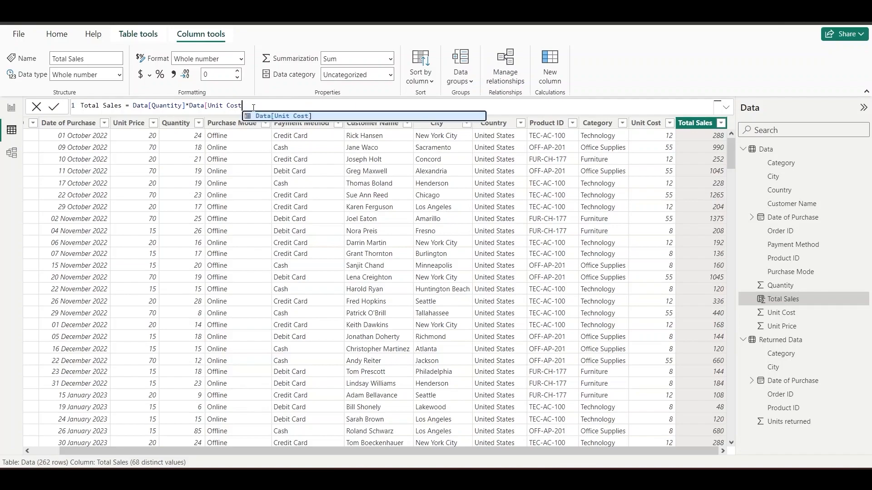
key("BackSpace")
key("BackSpace")
key("BackSpace")
key("BackSpace")
key("BackSpace")
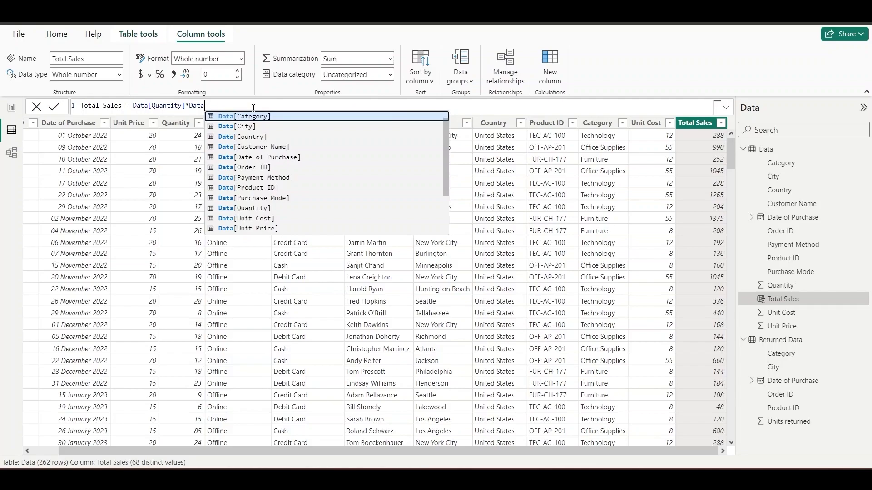
Complete the Total Sales formula with Data[Unit Price] as the multiplier of the quantity and commit the column.
key("Down")
key("Down")
key("Down")
key("Down")
key("Down")
key("Down")
key("Down")
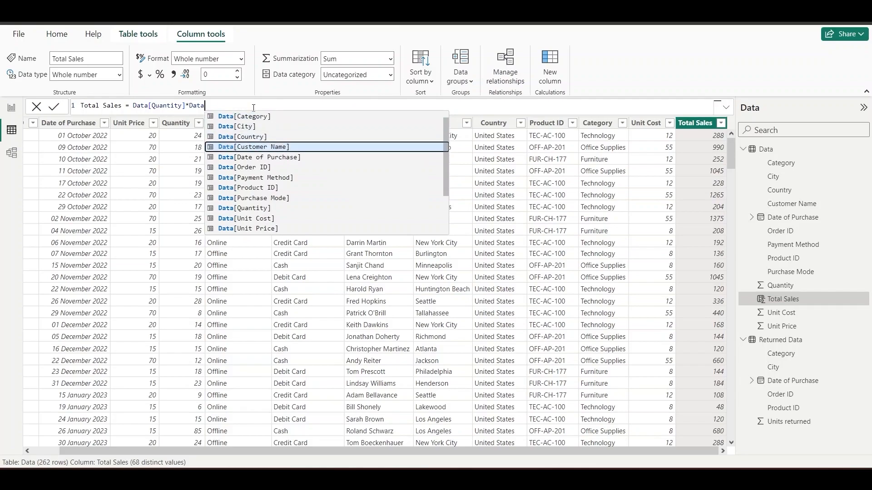
key("Down")
key("Down")
key("Down")
key("Down")
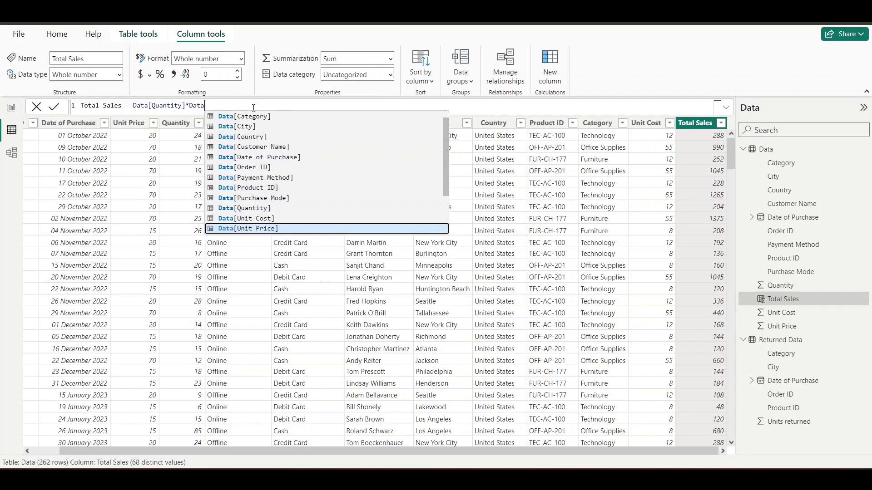
left_click(273, 229)
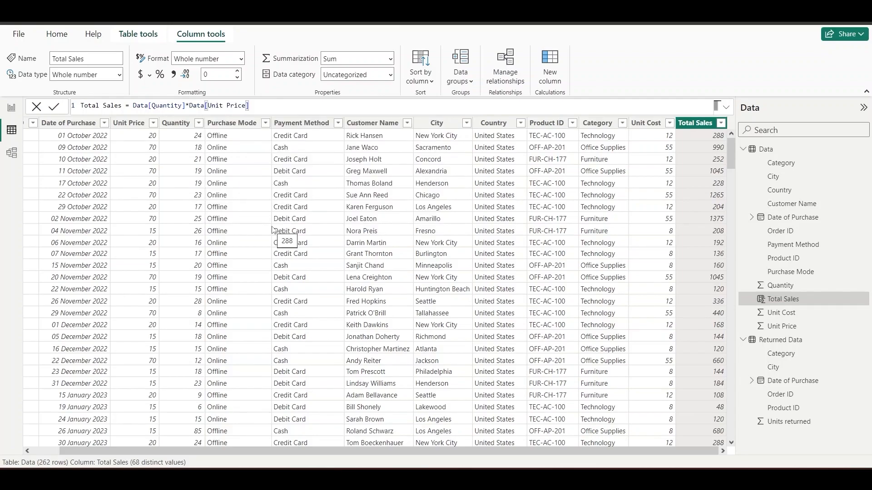
key("Return")
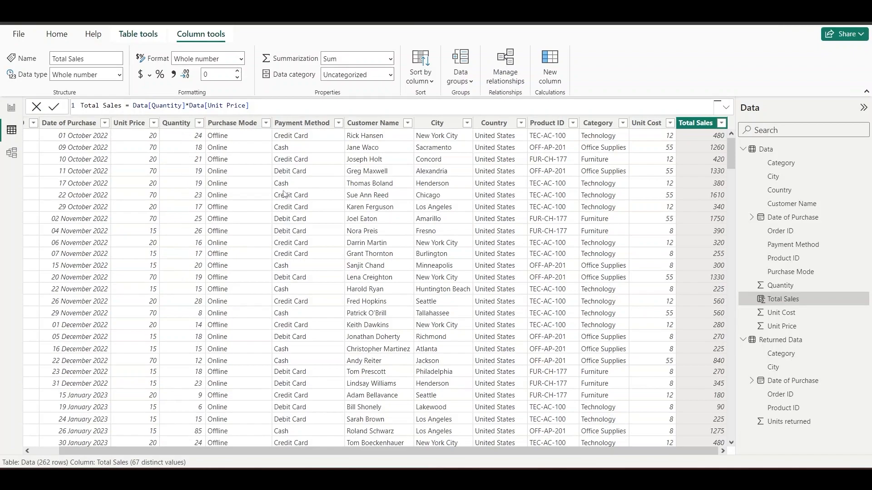
Add a calculated column named Total Cost to the Data table and begin its formula with Data[Quantity].
left_click(554, 73)
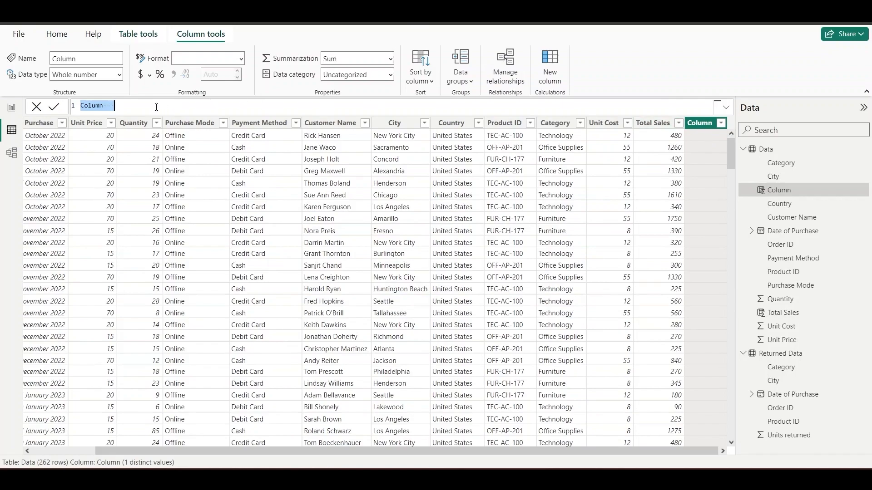
key("BackSpace")
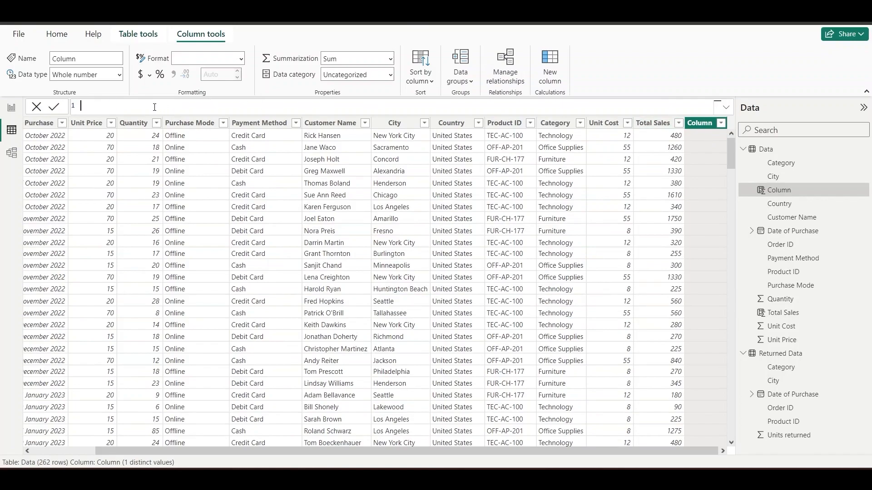
type("Total Cost =")
type("Da")
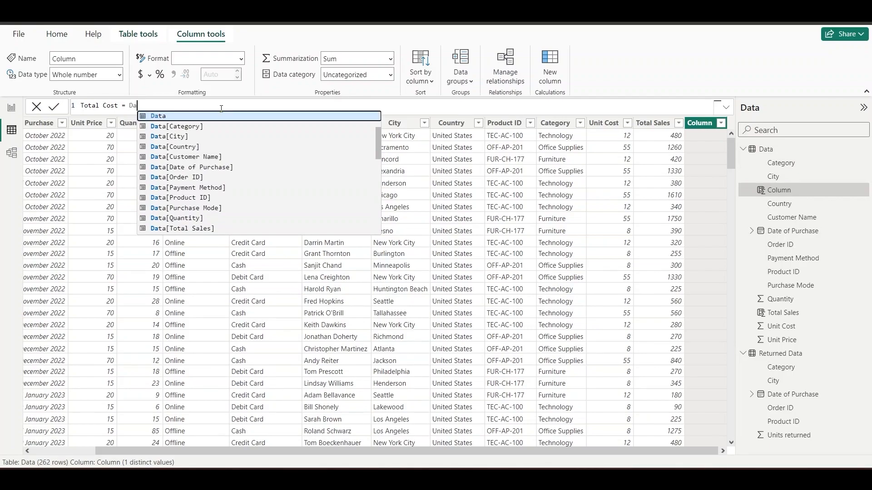
key("Down")
key("Down")
key("Down")
key("Down")
key("Down")
key("Down")
key("Down")
key("Down")
key("Down")
key("Down")
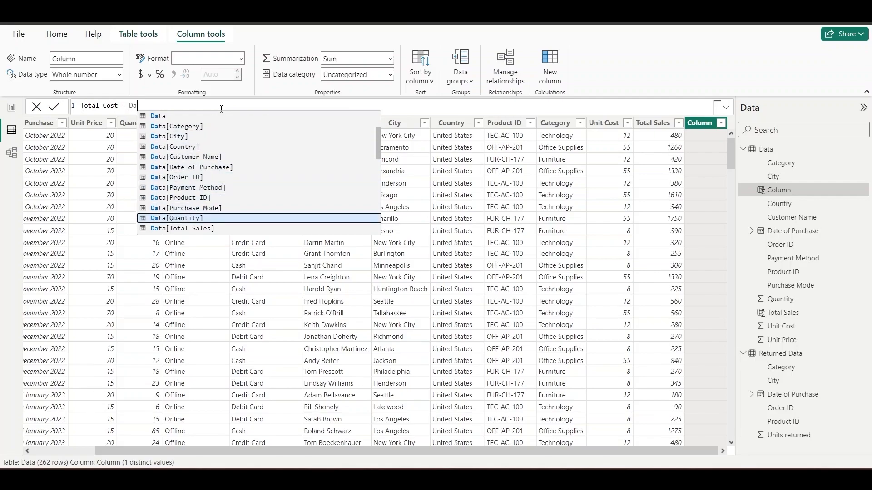
left_click(188, 218)
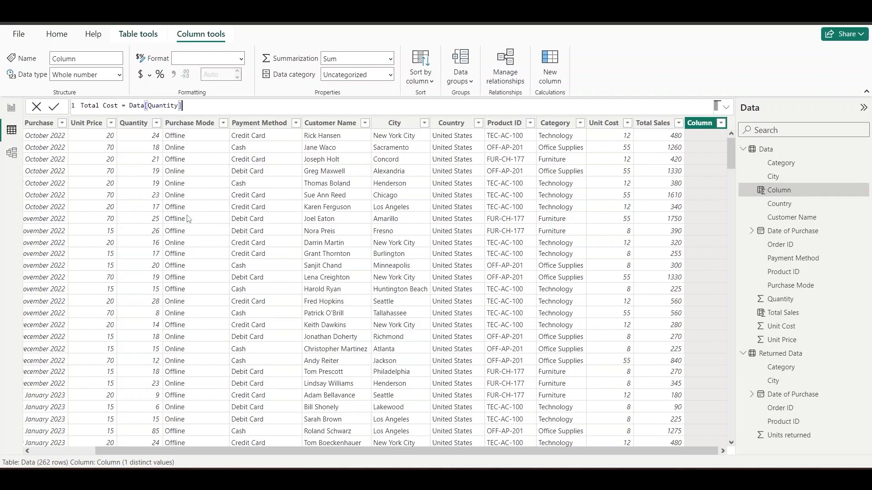
Multiply the quantity in the Total Cost formula by Data[Unit Cost] and commit the column.
type("*")
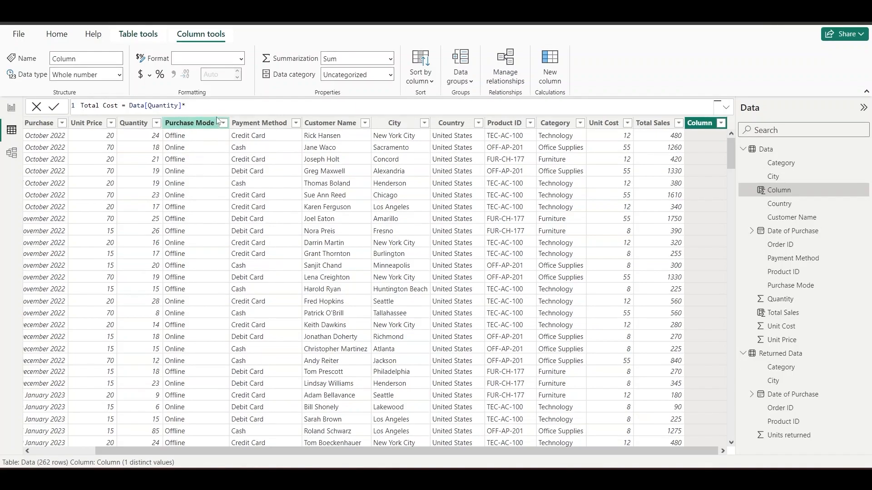
type("Da")
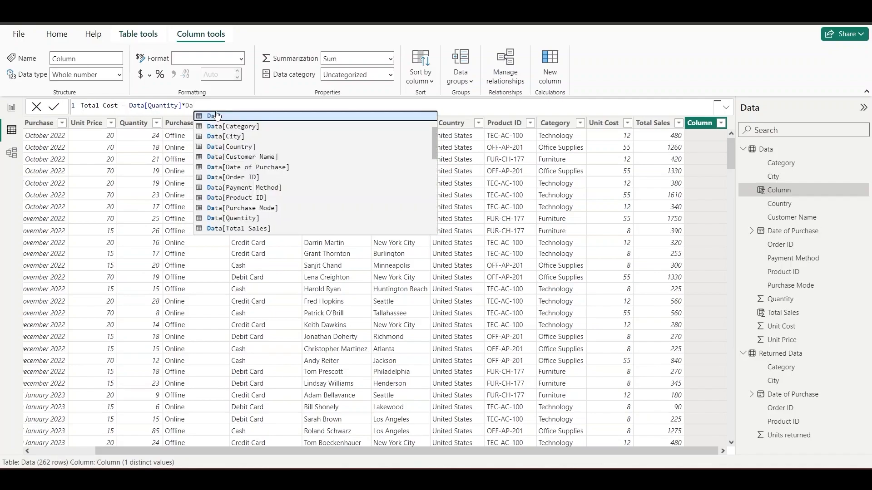
key("Down")
key("Down")
key("Down")
key("Down")
key("Down")
key("Down")
key("Down")
key("Down")
key("Down")
key("Down")
key("Down")
key("Down")
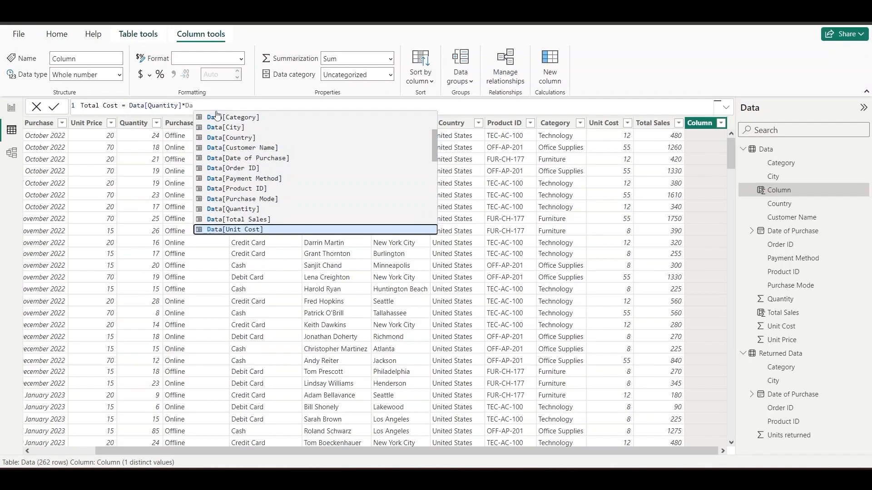
left_click(245, 230)
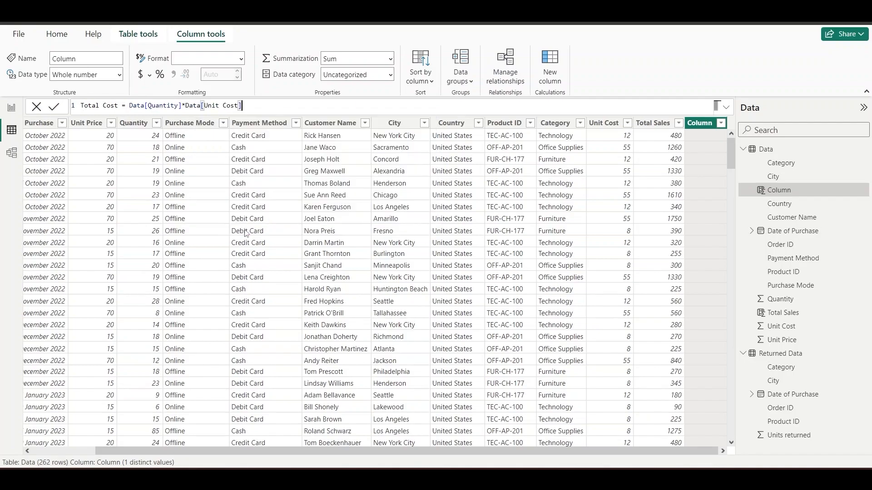
key("Return")
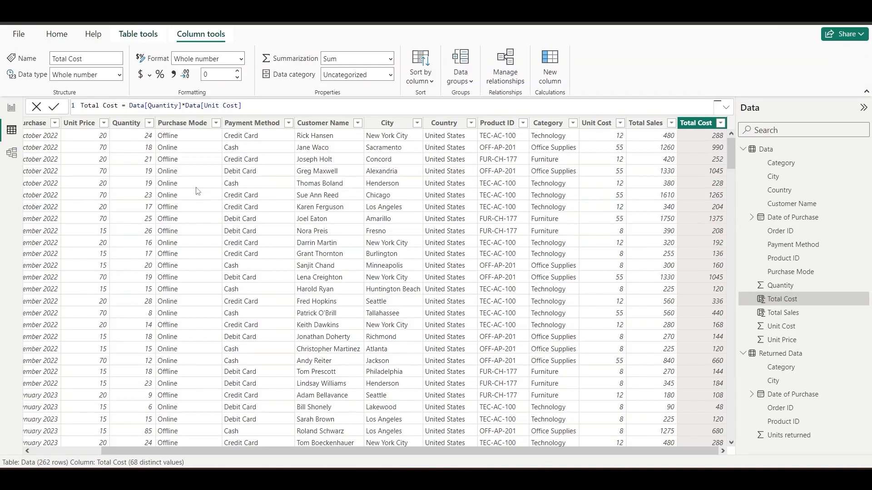
Return to the report view and place a new stacked column chart in the empty canvas area beside the cards.
left_click(11, 109)
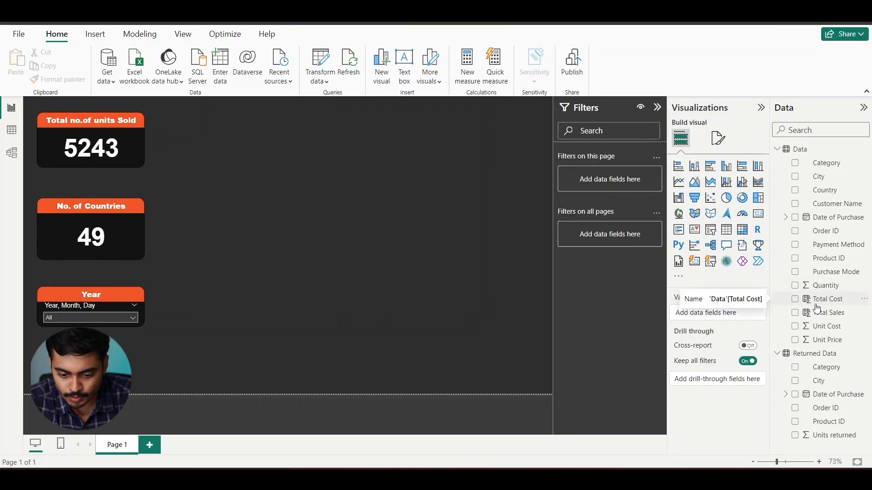
left_click(695, 166)
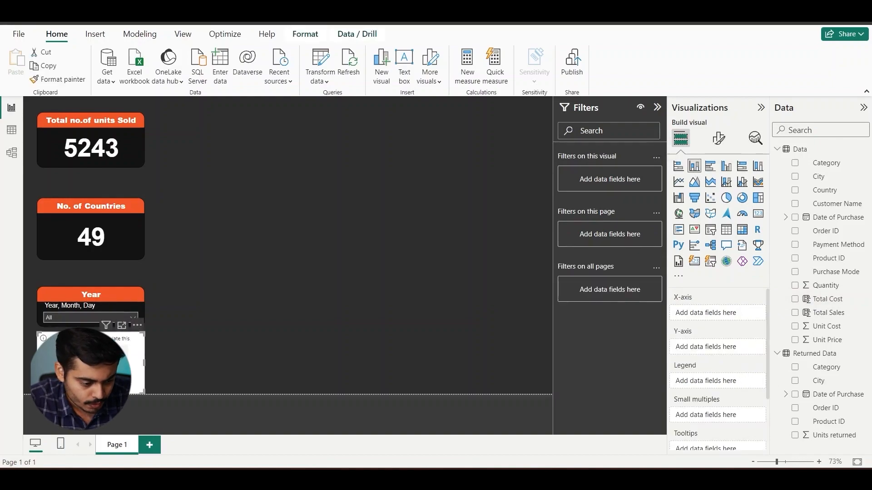
left_click_drag(118, 361, 299, 195)
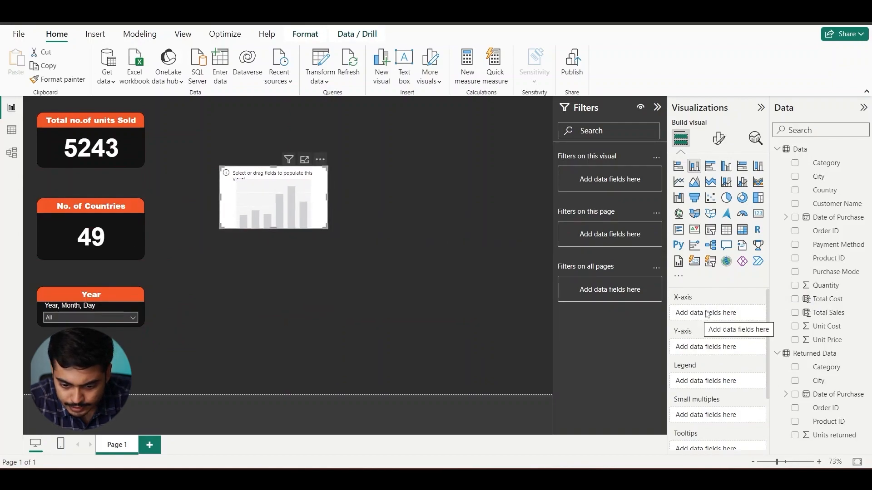
Assign Date of Purchase with its date hierarchy to the chart's X-axis and Total Sales to its Y-axis.
left_click_drag(843, 218, 731, 314)
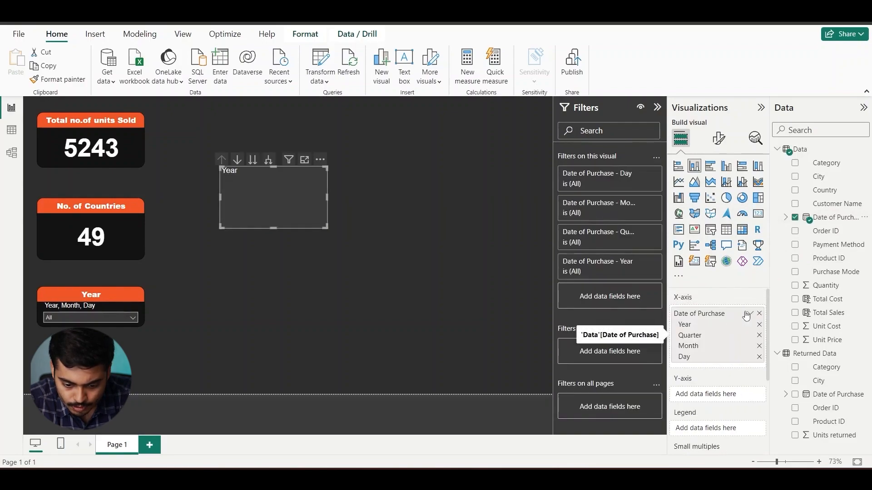
left_click(751, 314)
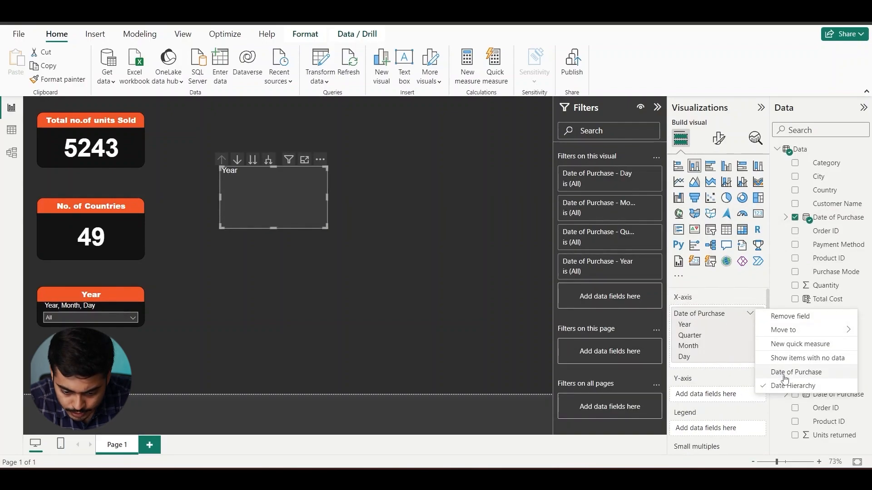
left_click(749, 314)
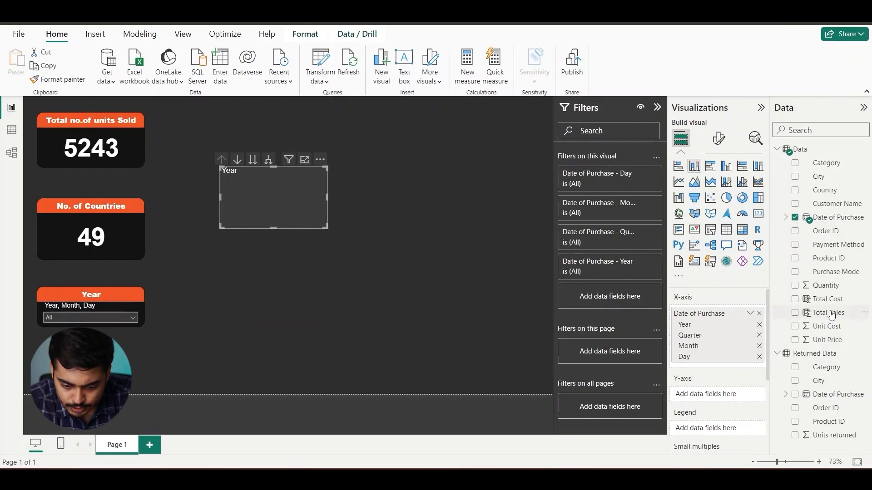
left_click_drag(831, 316, 727, 398)
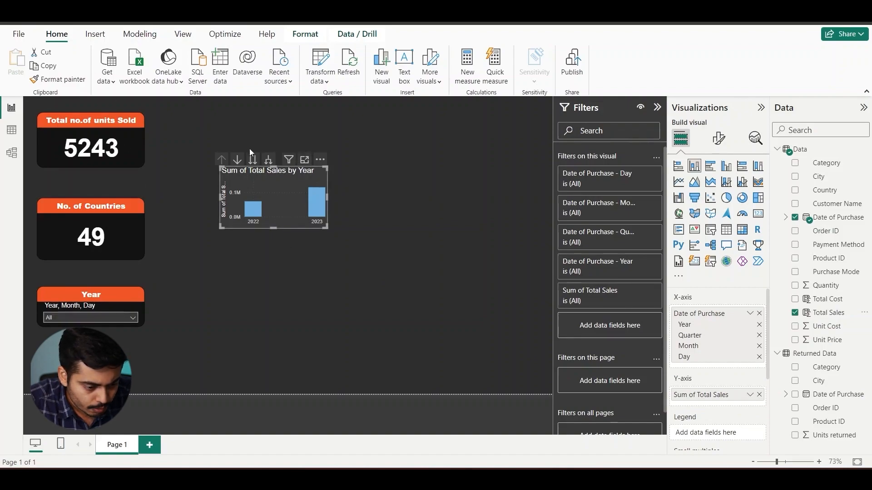
Copy the formatting of the Total no.of units Sold card onto the column chart with the format painter.
left_click(105, 151)
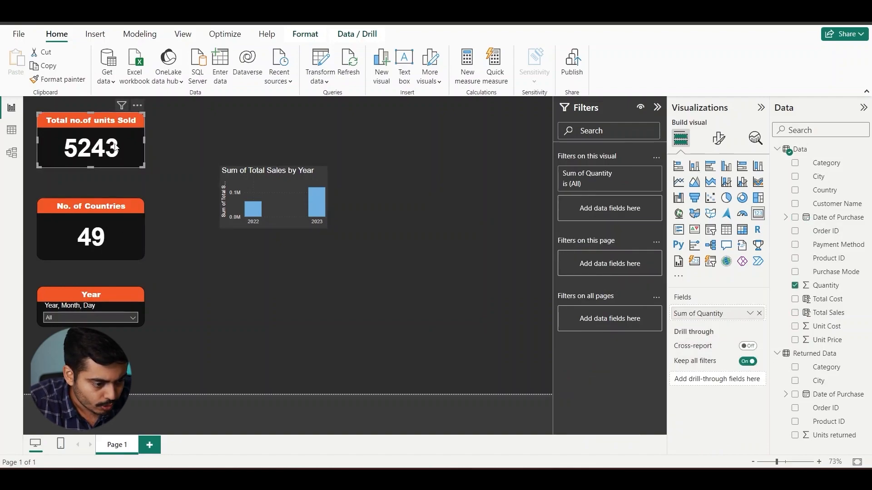
left_click(61, 80)
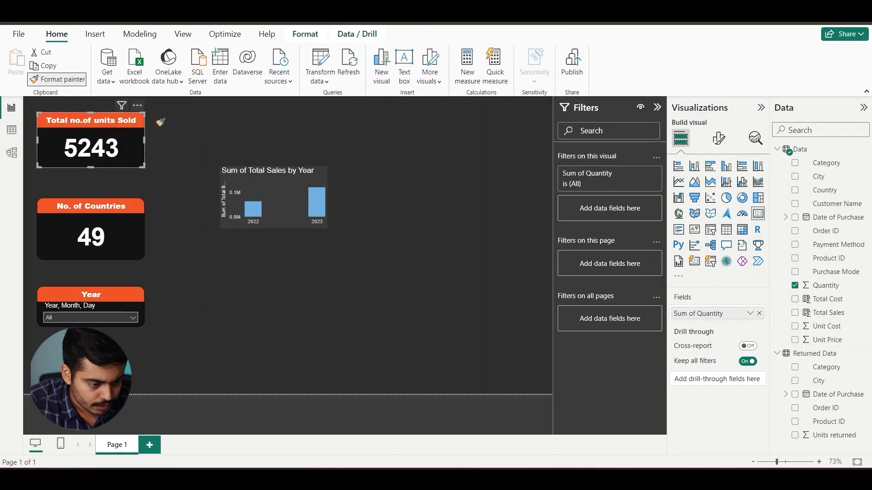
left_click(262, 177)
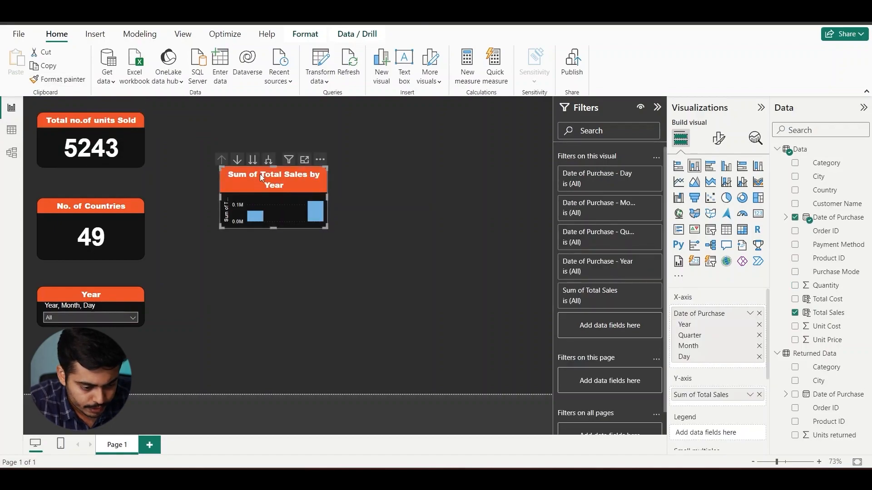
Show the column chart in focus mode, turn on its data labels and review the data label options.
left_click(304, 161)
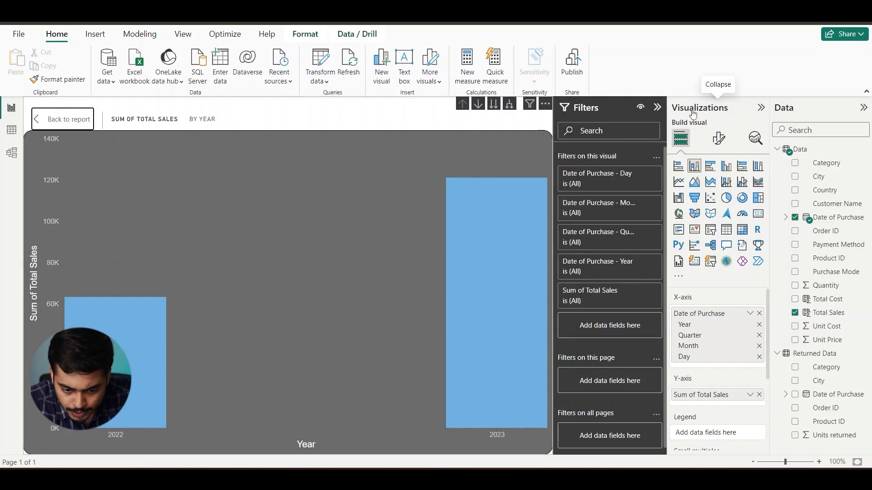
left_click(719, 142)
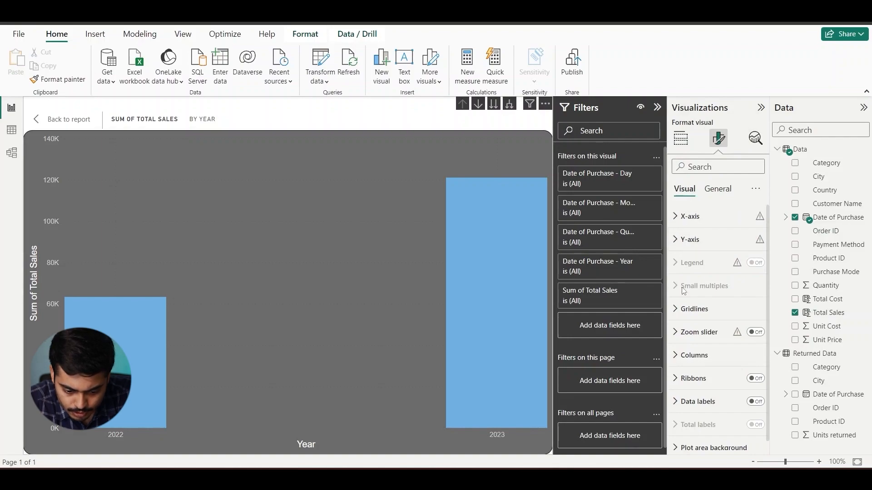
scroll(768, 395, "down", 1)
left_click(756, 392)
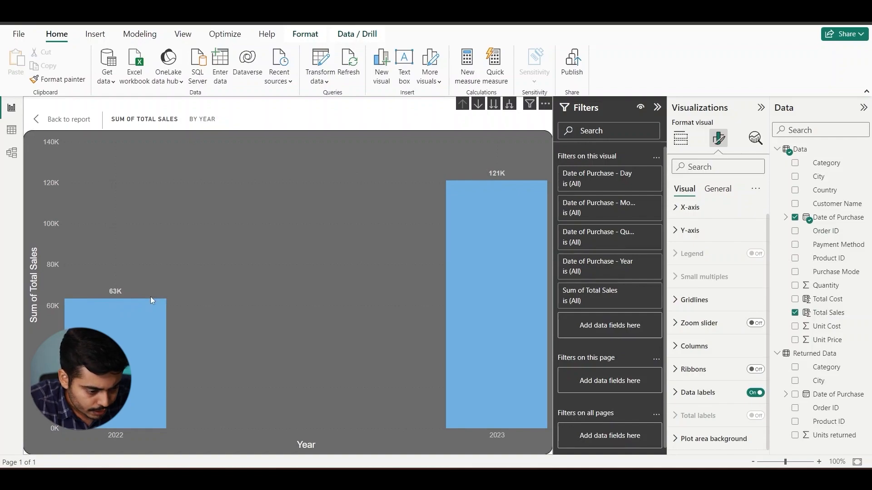
left_click(682, 393)
scroll(682, 392, "down", 3)
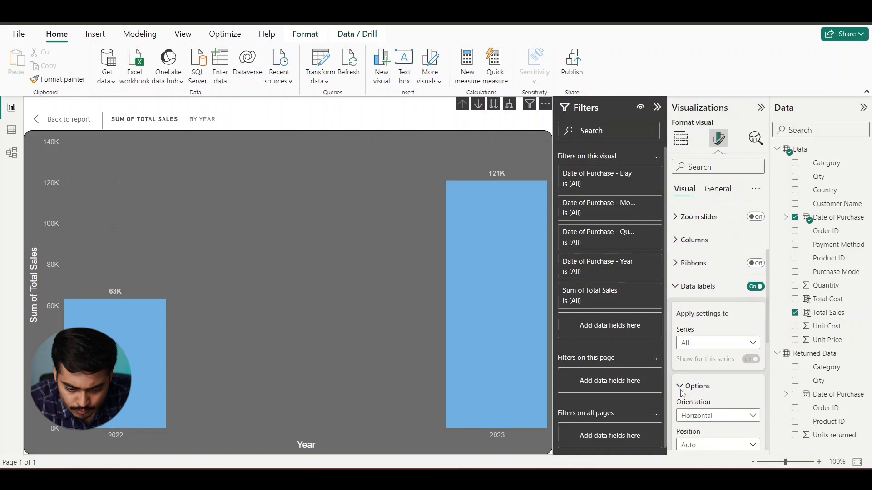
scroll(681, 391, "down", 2)
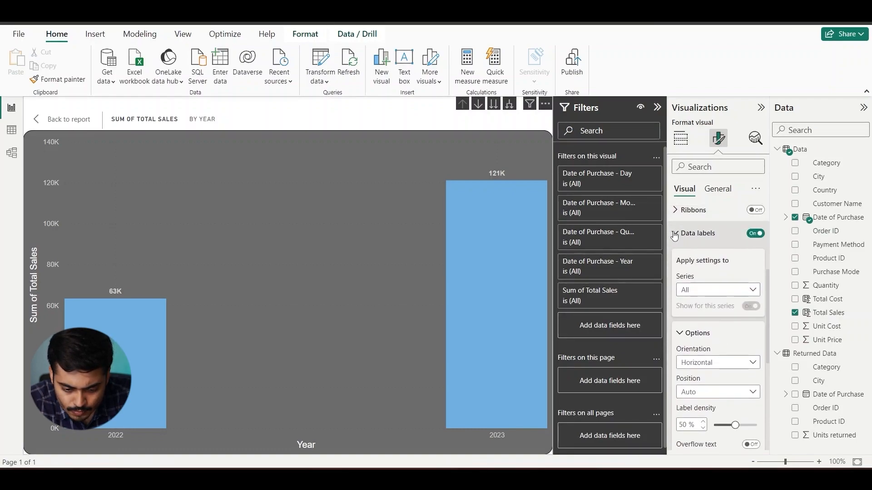
left_click(694, 233)
scroll(694, 334, "up", 1)
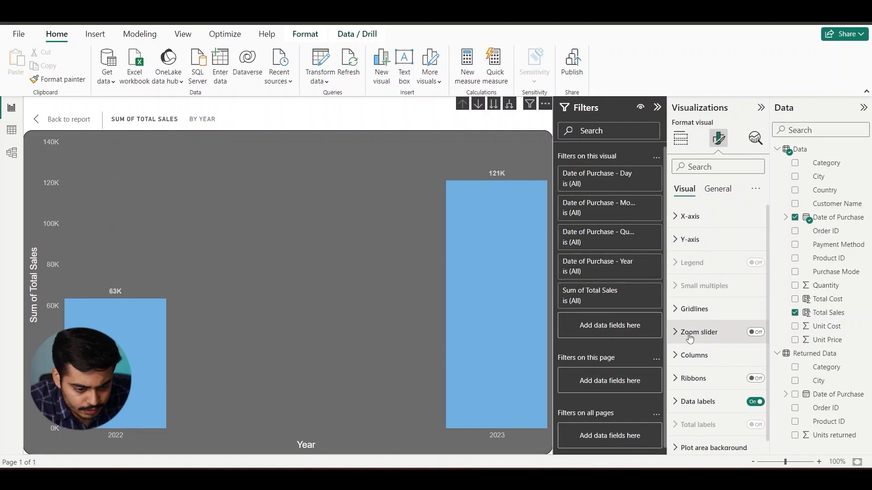
Review the column chart's general formatting options for effects, title and properties.
scroll(682, 317, "down", 1)
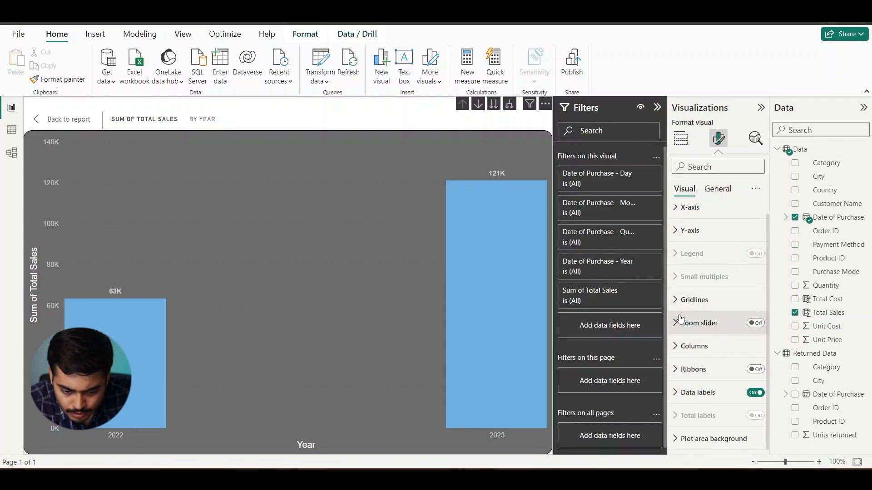
left_click(718, 188)
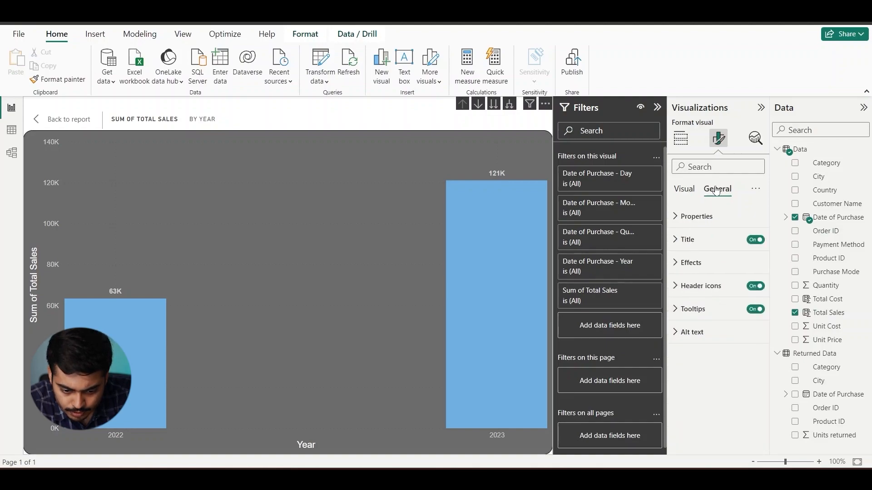
left_click(677, 264)
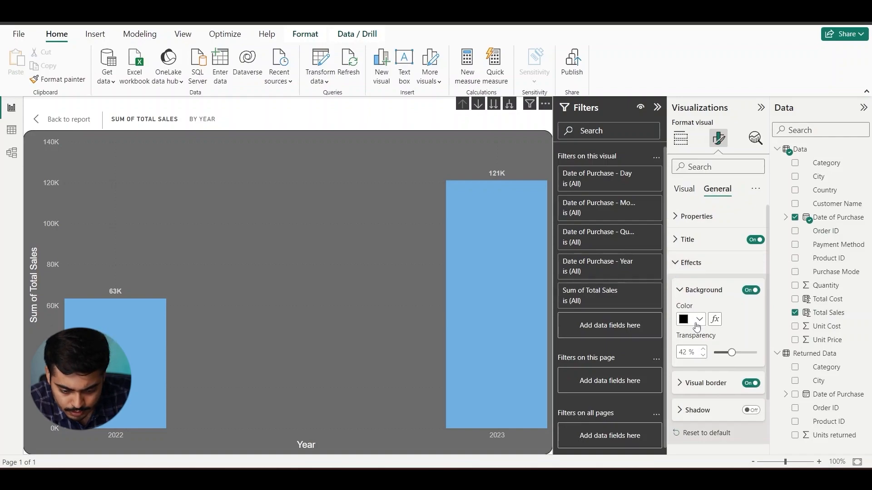
left_click(685, 291)
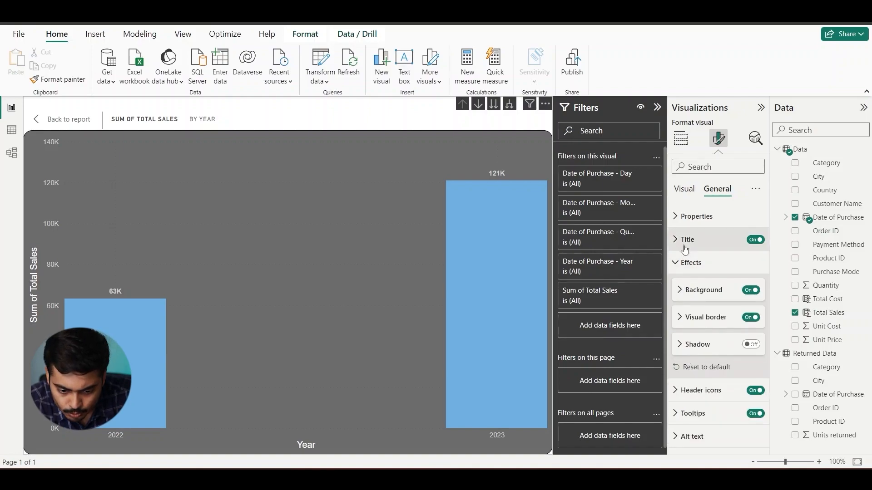
left_click(679, 241)
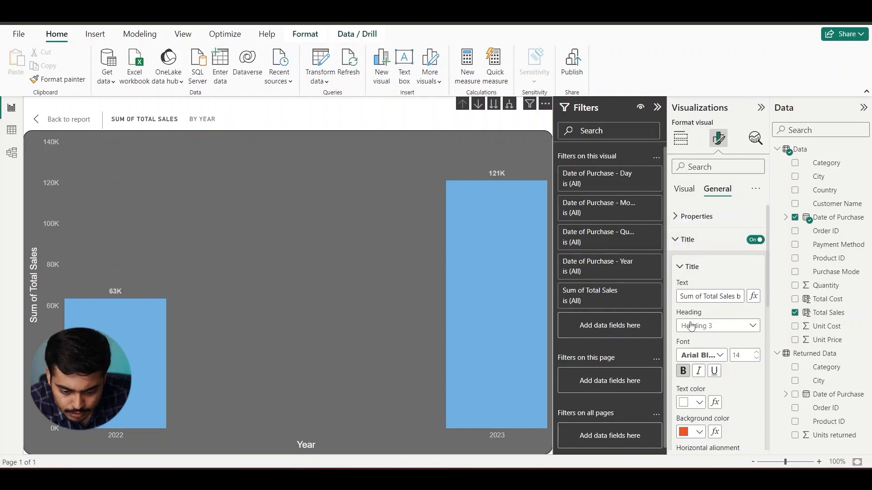
left_click(684, 217)
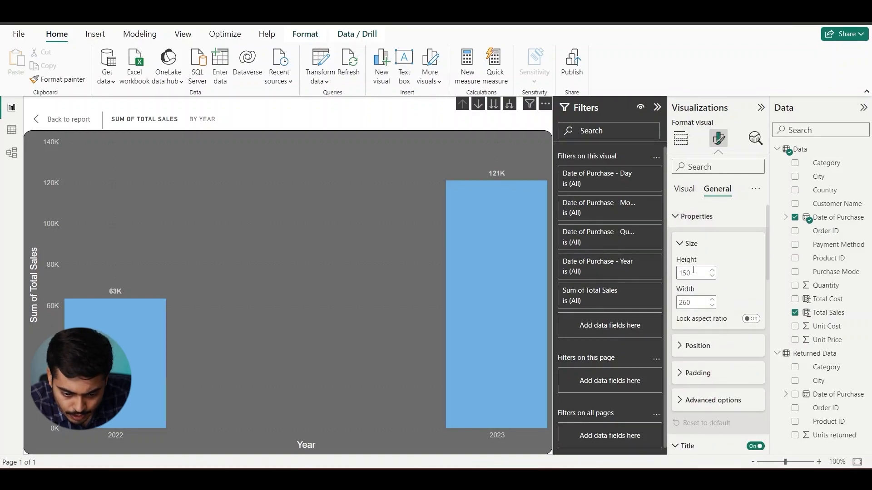
left_click(682, 218)
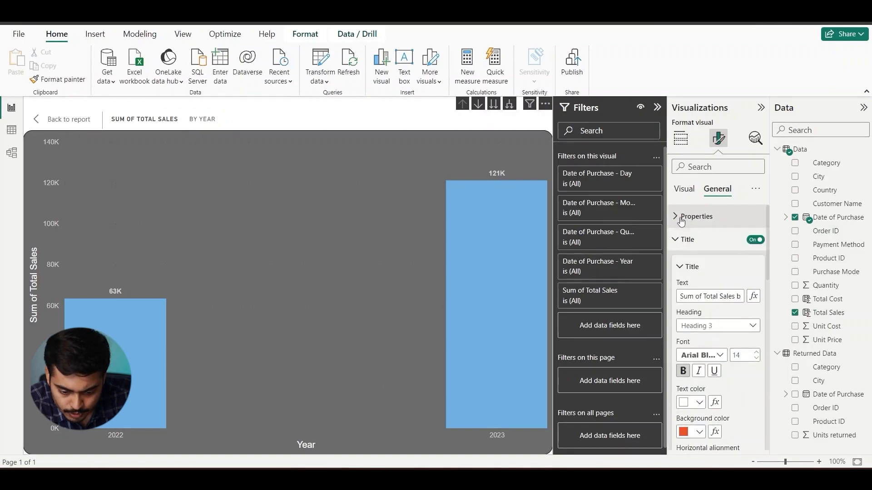
scroll(678, 371, "down", 3)
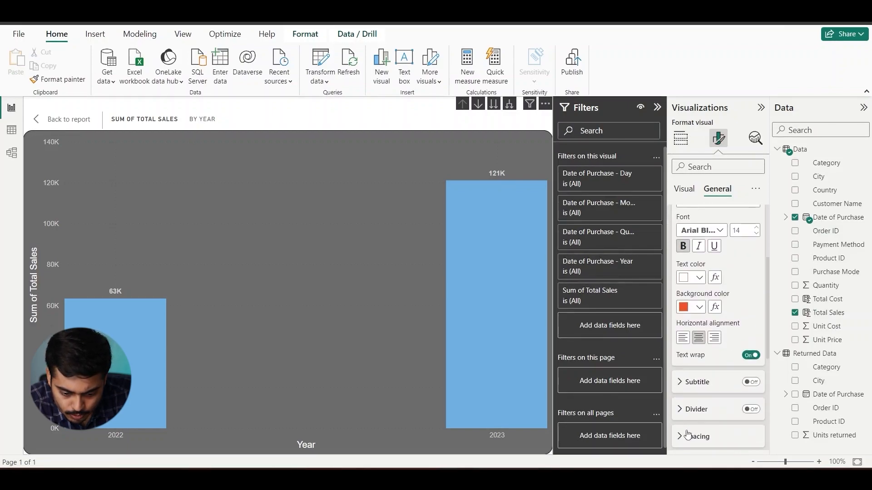
scroll(688, 435, "down", 5)
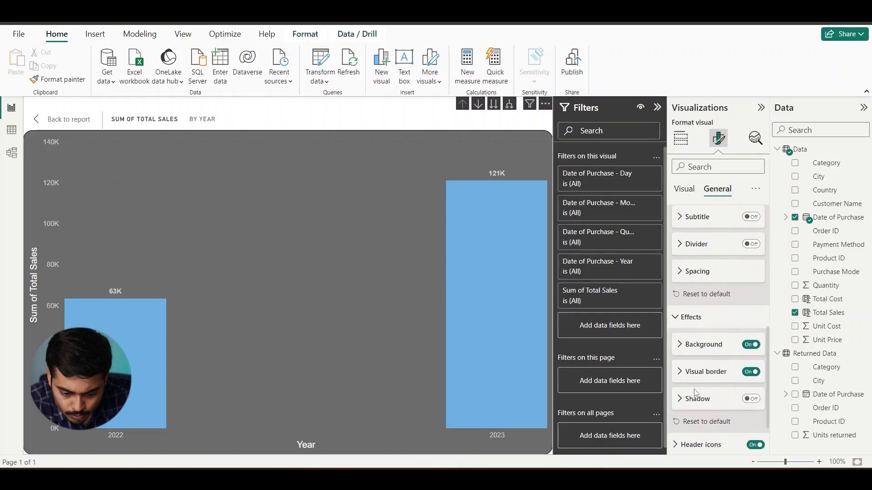
scroll(696, 393, "down", 2)
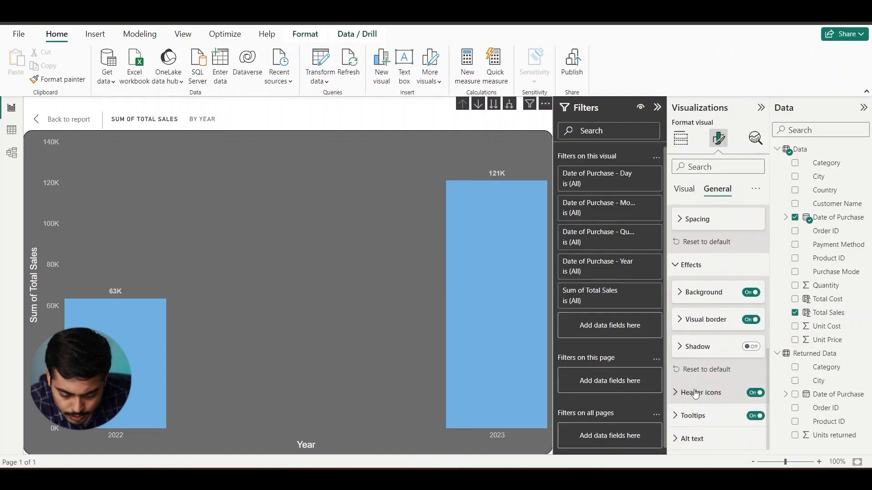
Set the fill color of all columns in the chart to the orange-red theme color.
left_click(684, 190)
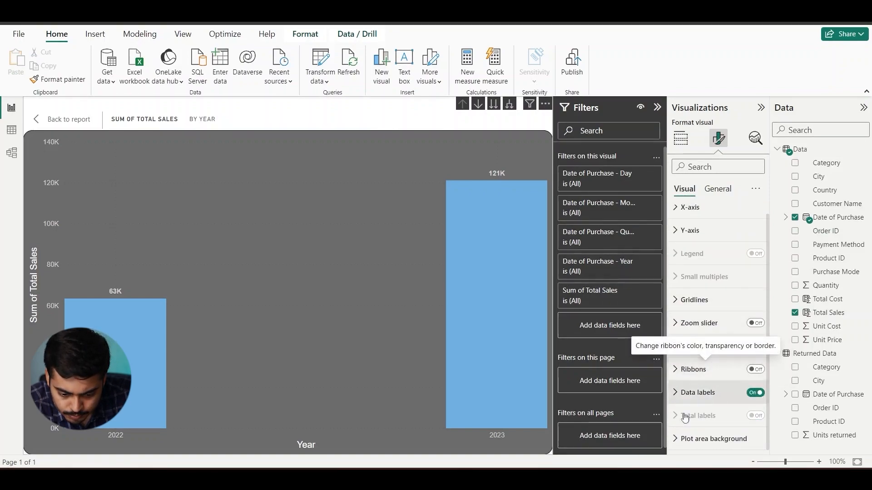
left_click(686, 349)
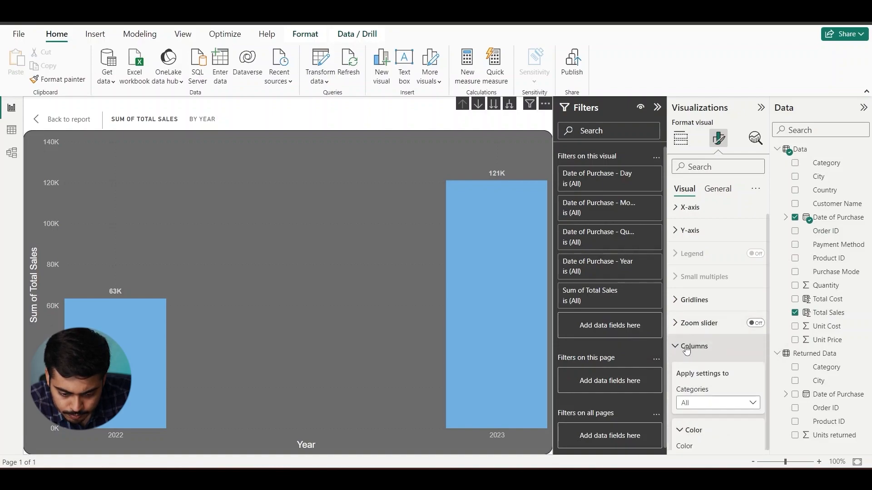
scroll(688, 372, "down", 2)
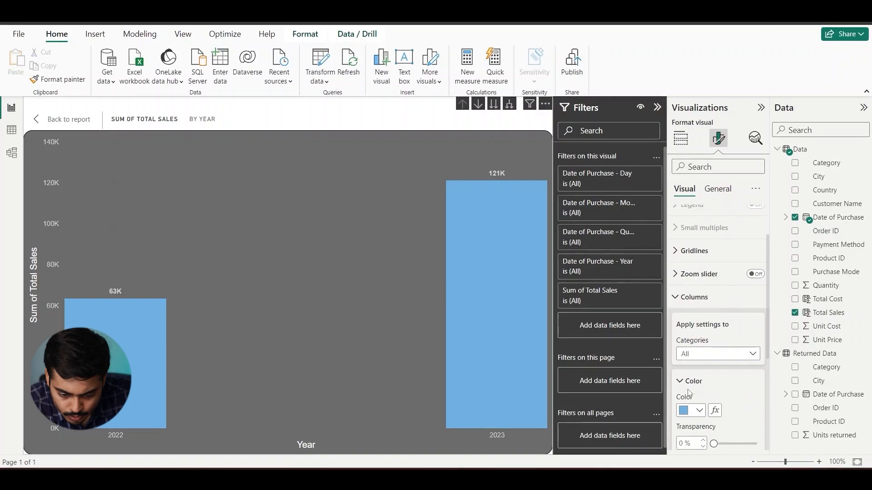
scroll(689, 393, "down", 2)
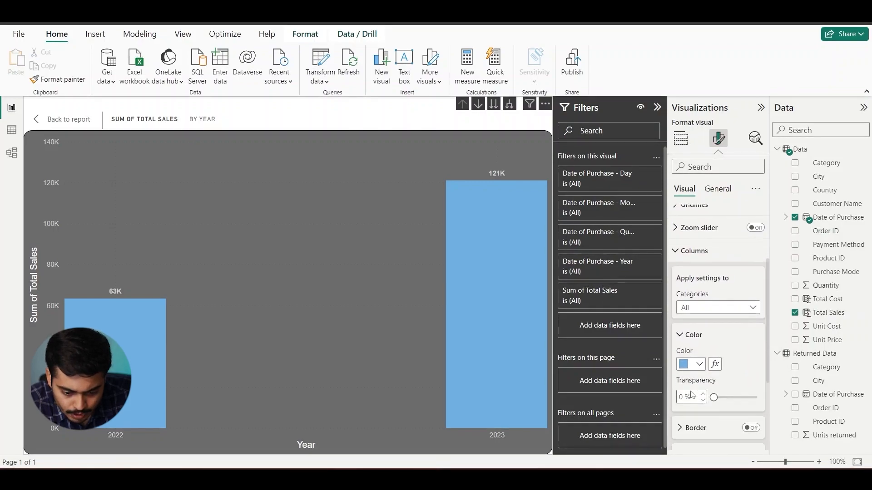
left_click(701, 366)
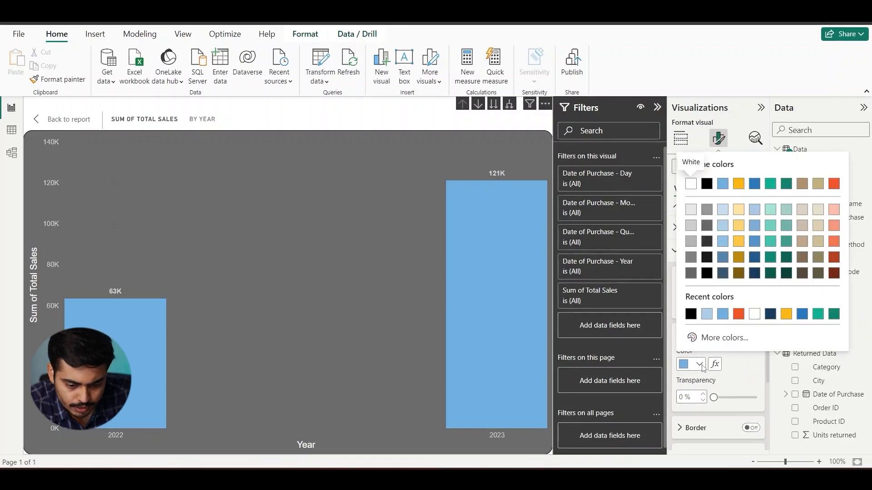
left_click(833, 184)
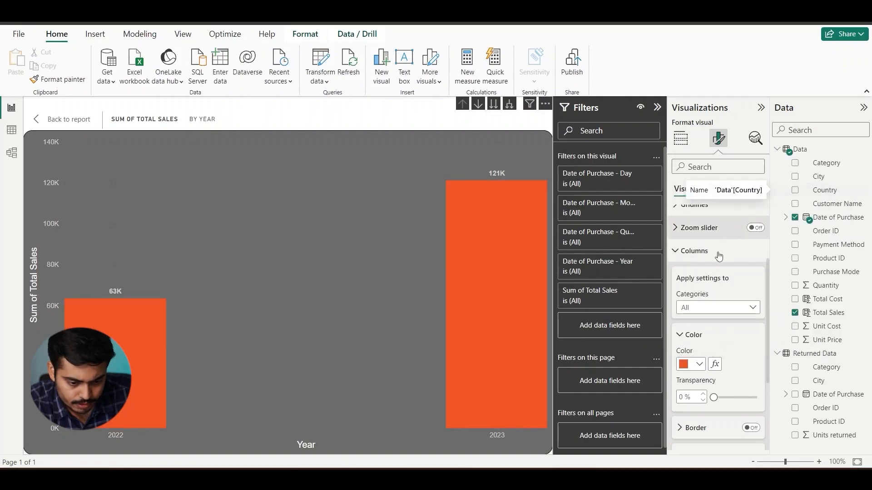
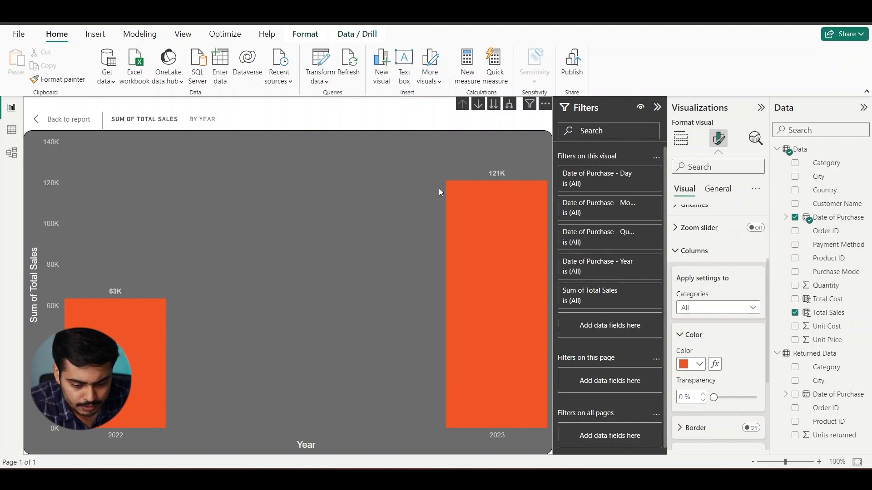
Return to the report page to check the recolored chart and reopen it in focus mode.
left_click(479, 106)
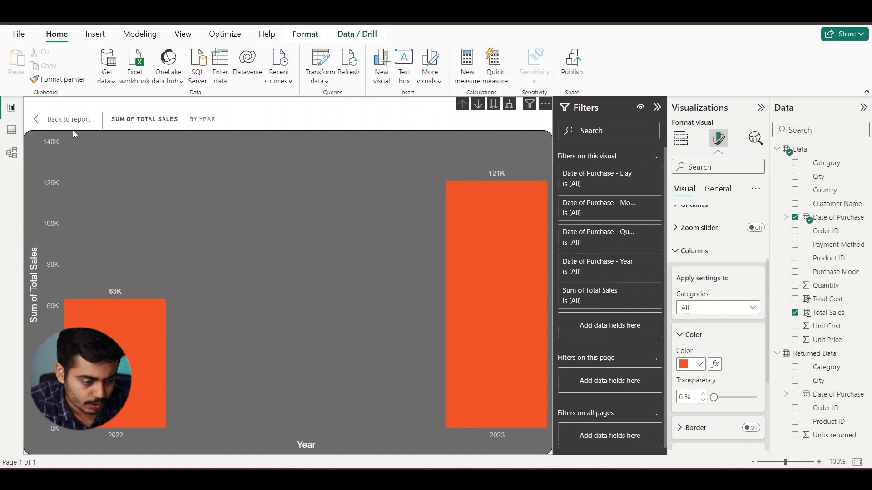
left_click(59, 120)
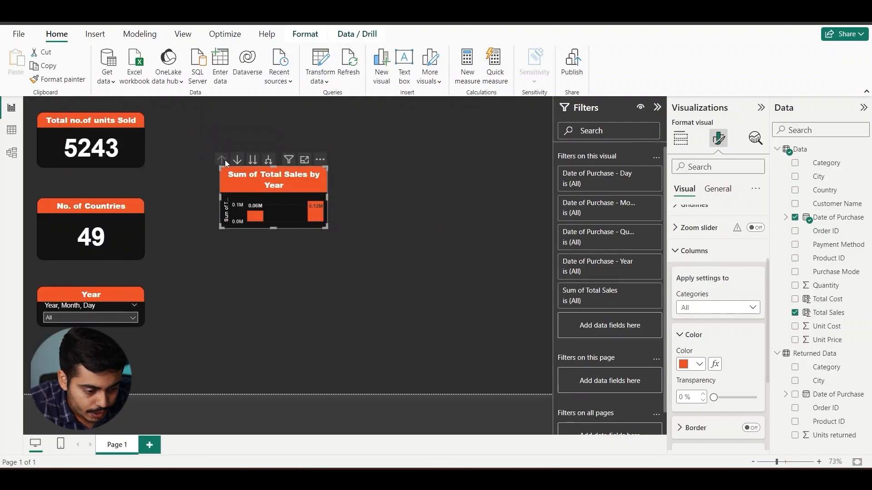
left_click(304, 160)
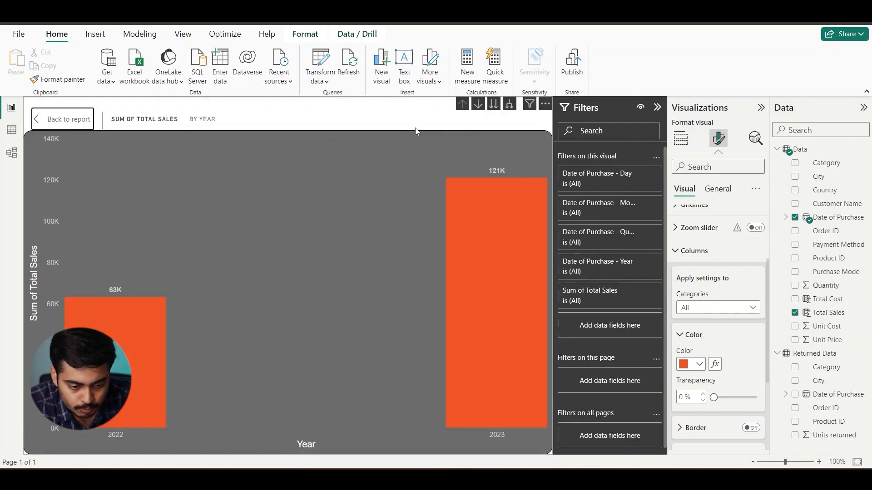
Turn on drill-down mode and take the chart down the date hierarchy from years to quarters and on to months.
left_click(477, 105)
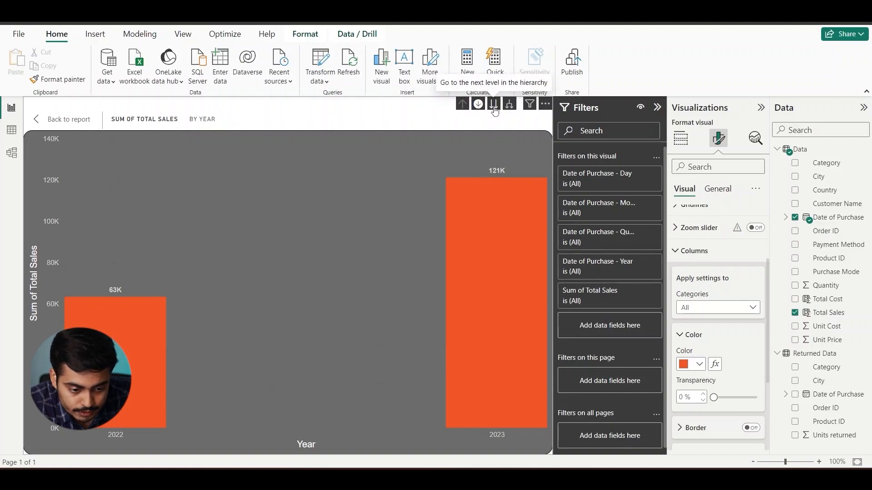
left_click(494, 108)
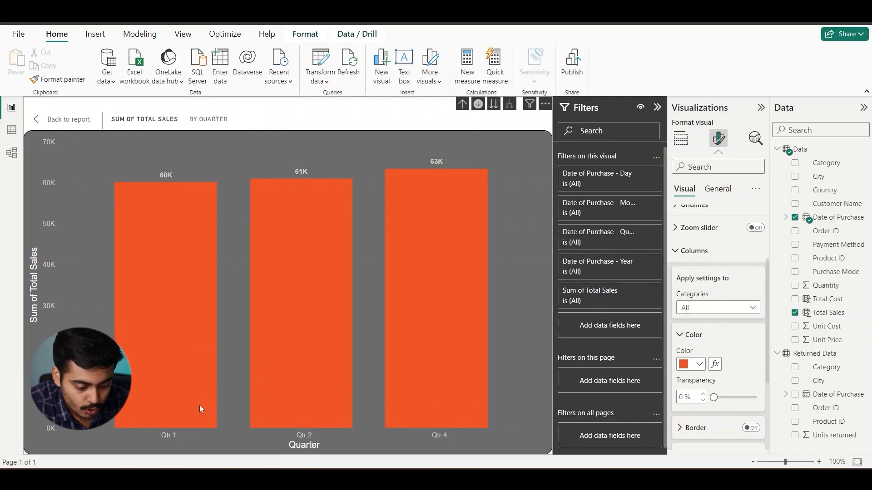
mouse_move(440, 389)
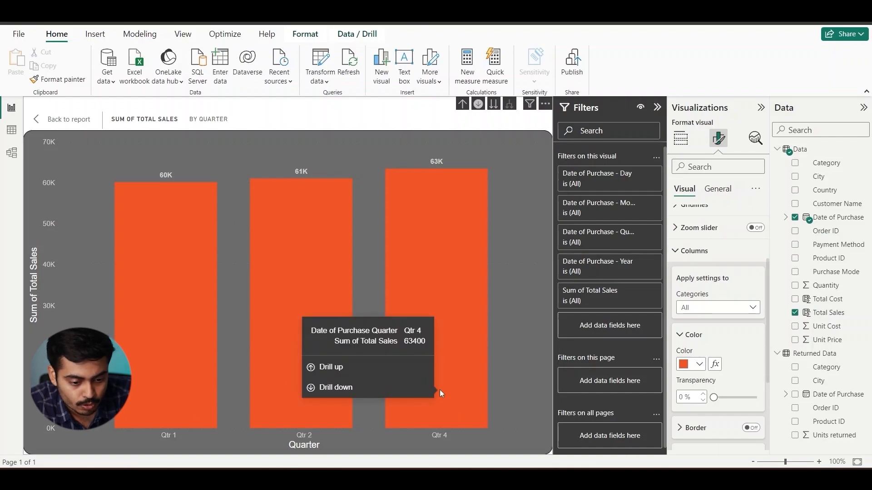
left_click(494, 105)
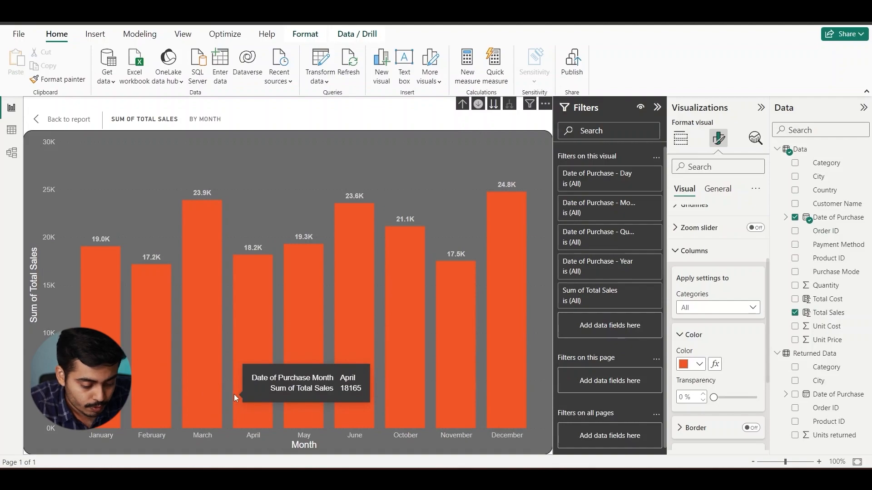
mouse_move(233, 394)
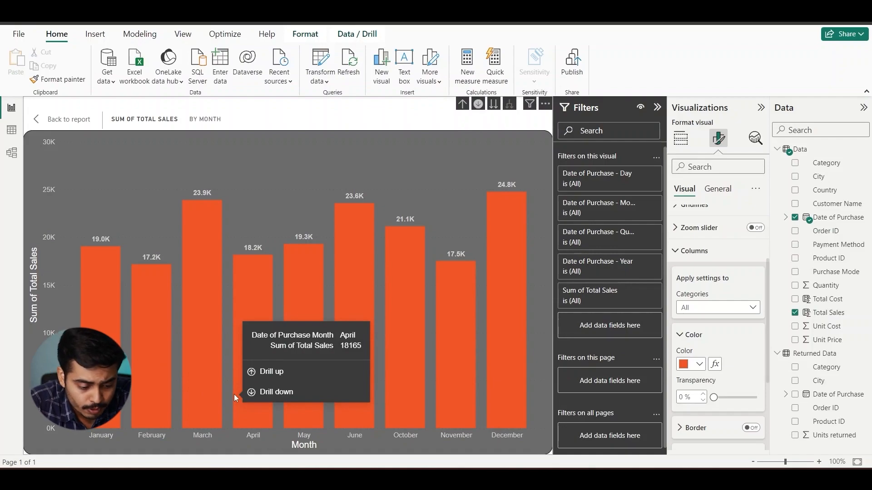
mouse_move(93, 399)
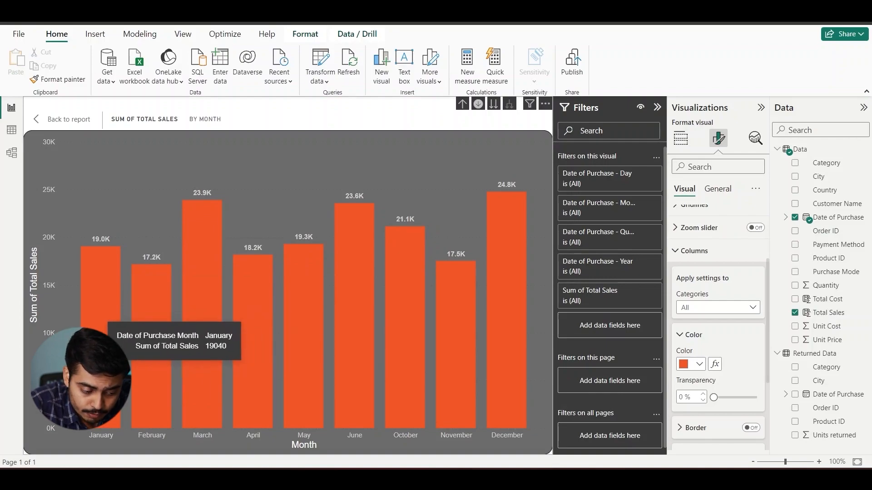
right_click(105, 281)
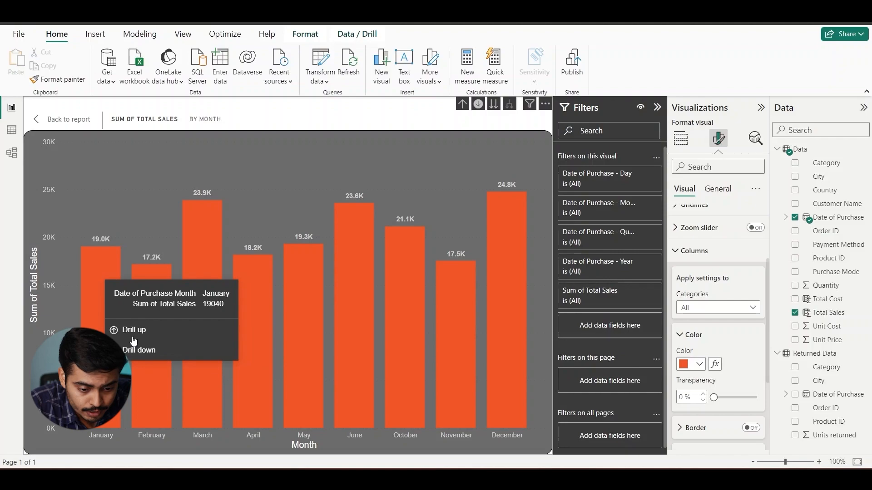
right_click(273, 284)
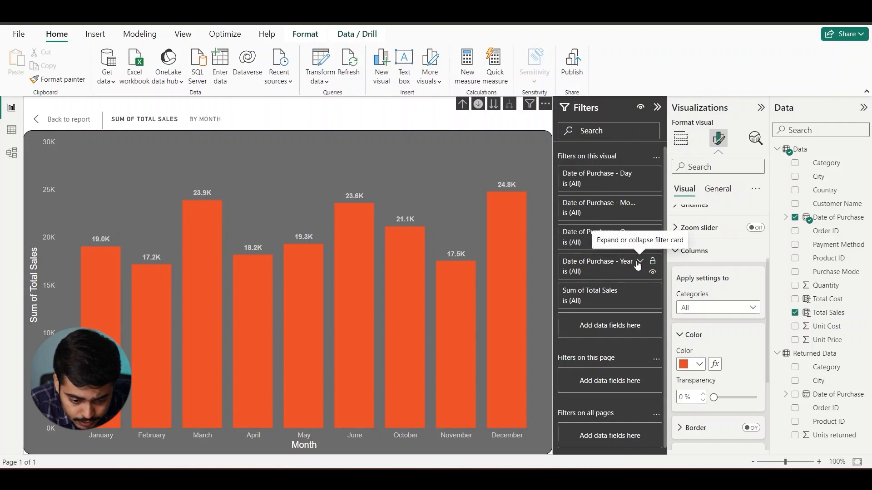
Switch the chart's Date of Purchase - Year filter to basic filtering and limit it to 2022.
left_click(640, 262)
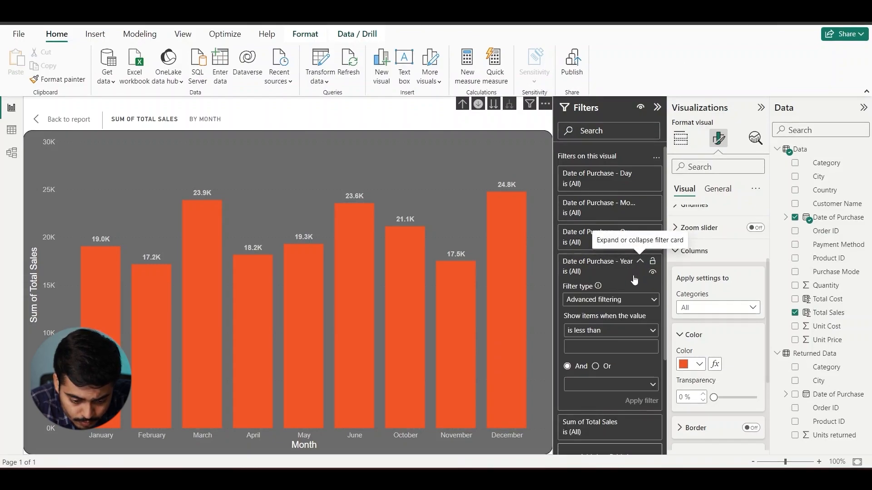
left_click(627, 301)
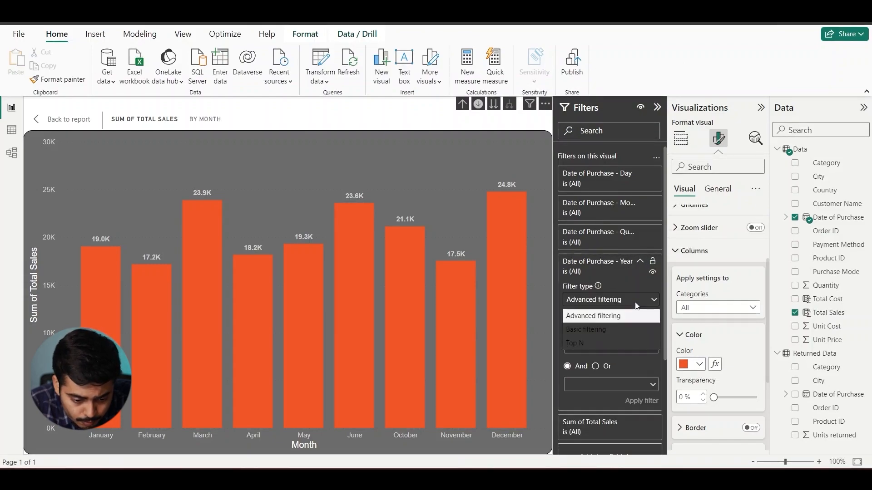
left_click(616, 330)
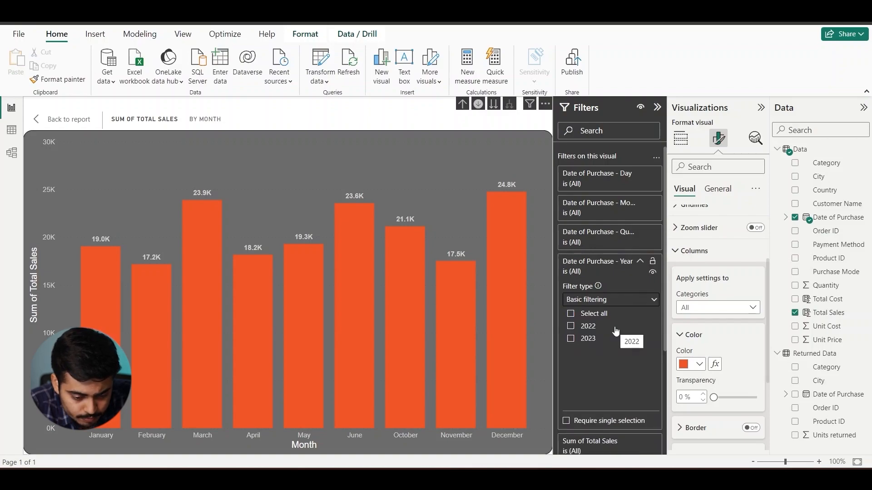
left_click(572, 329)
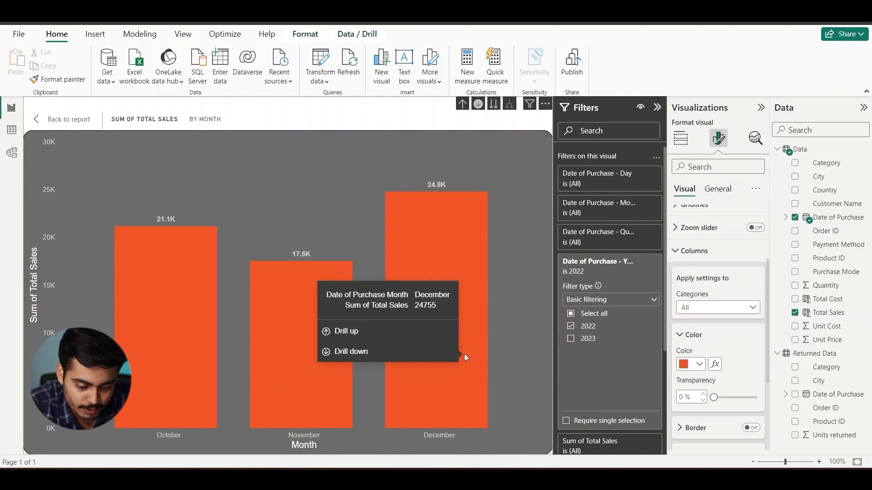
Narrow the chart's Year filter to 2023 only, and include 2022 again so both years are selected.
left_click(570, 339)
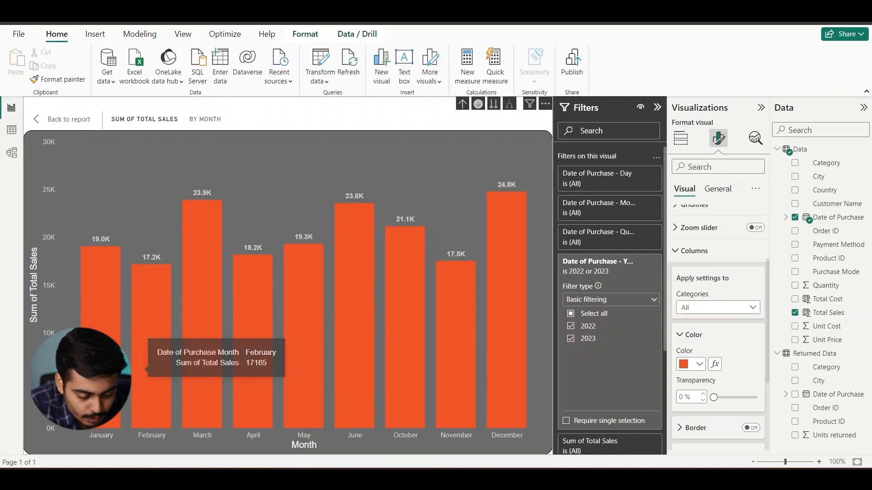
left_click(575, 326)
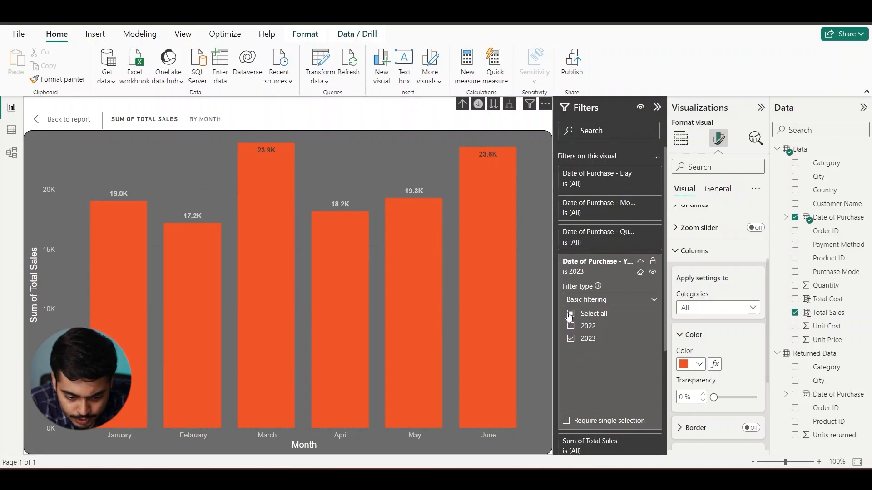
left_click(571, 329)
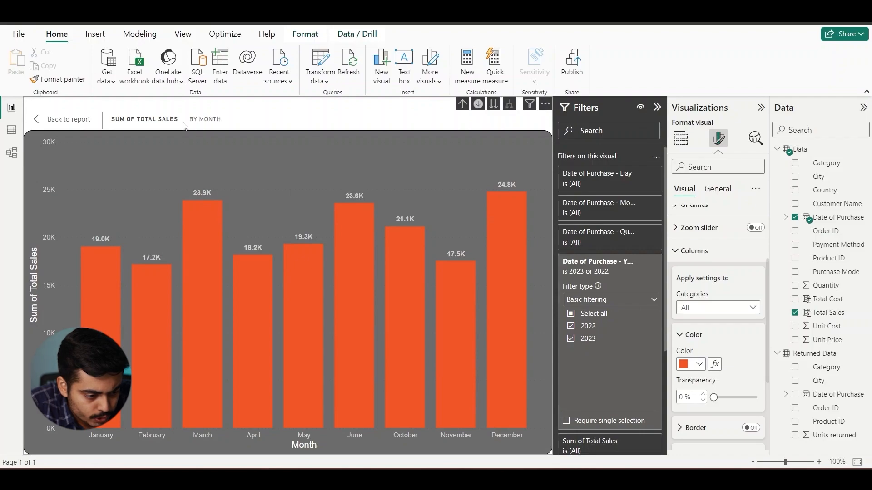
Return to the report page, enlarge the Total Sales column chart and place it beside the Total no.of units Sold card.
left_click(56, 122)
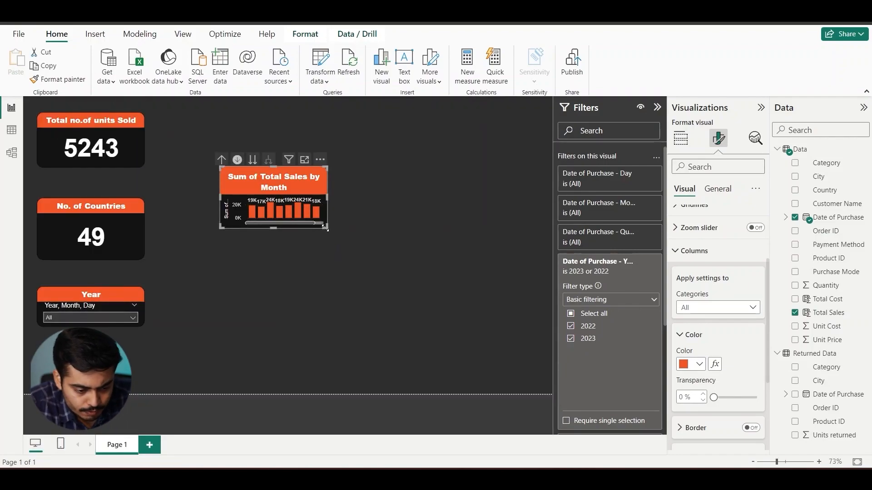
left_click_drag(325, 227, 386, 259)
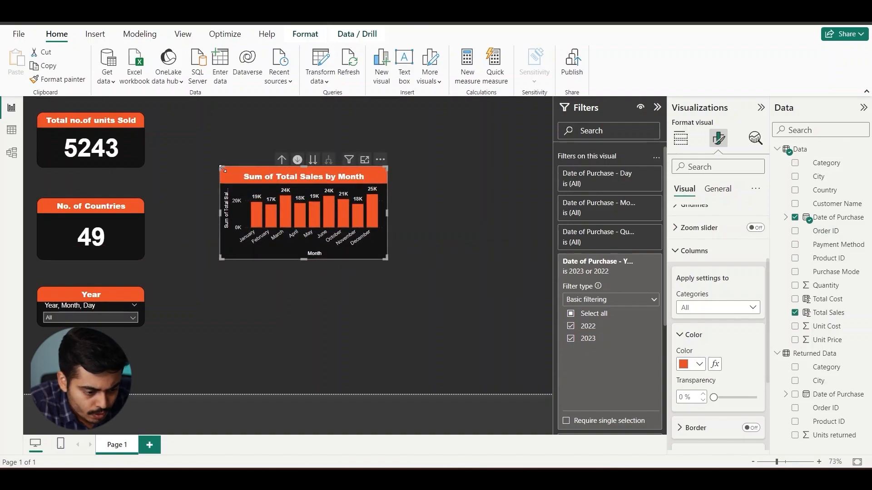
left_click_drag(215, 168, 197, 118)
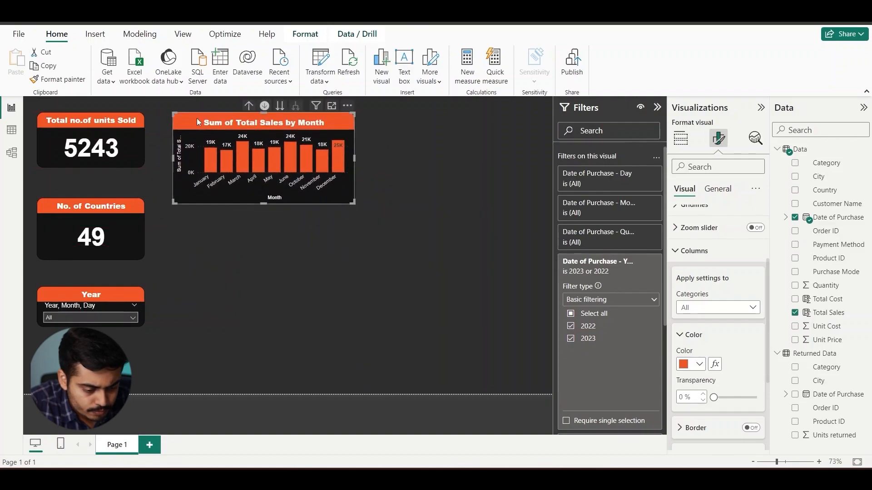
Add a line chart with Date of Purchase on the X-axis and Total Cost on the Y-axis.
left_click(383, 318)
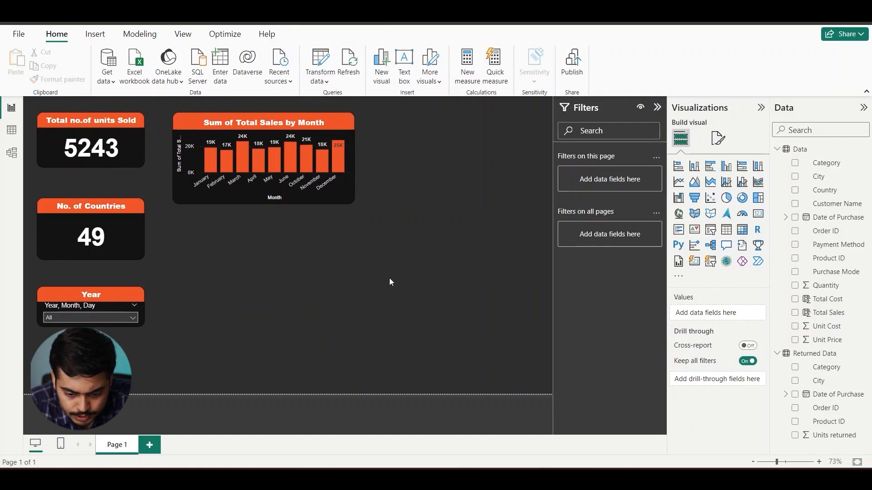
left_click(678, 182)
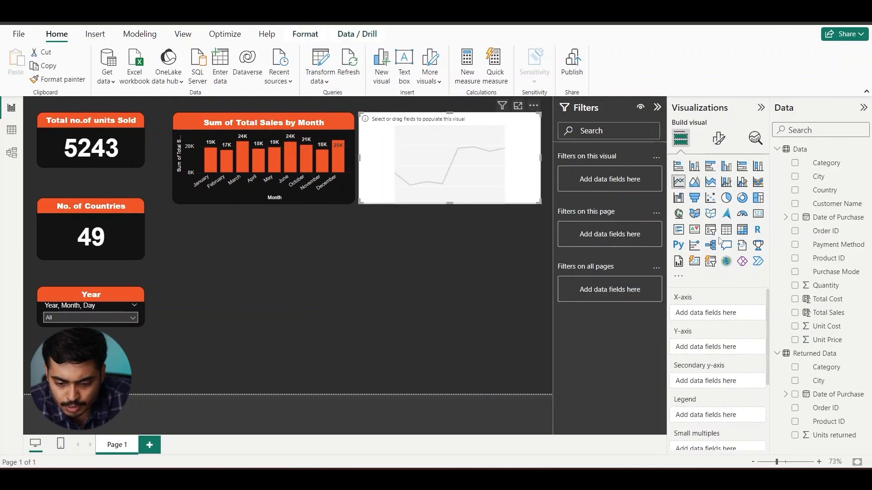
left_click_drag(850, 223, 742, 318)
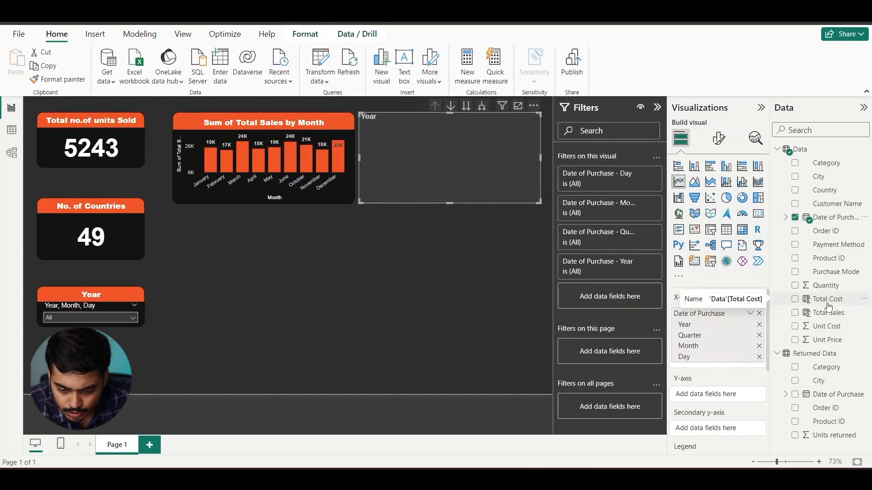
left_click_drag(828, 304, 732, 401)
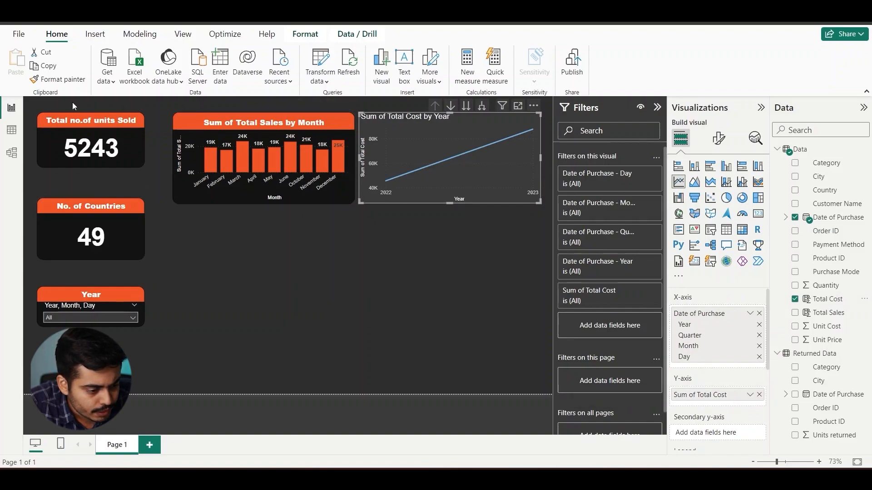
Copy the Total Sales column chart's formatting onto the Total Cost line chart with the Format painter.
left_click(194, 125)
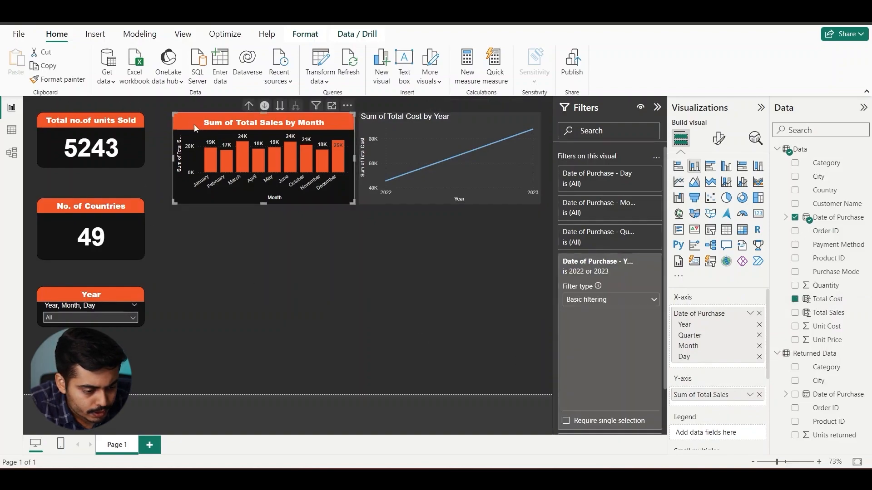
left_click(59, 79)
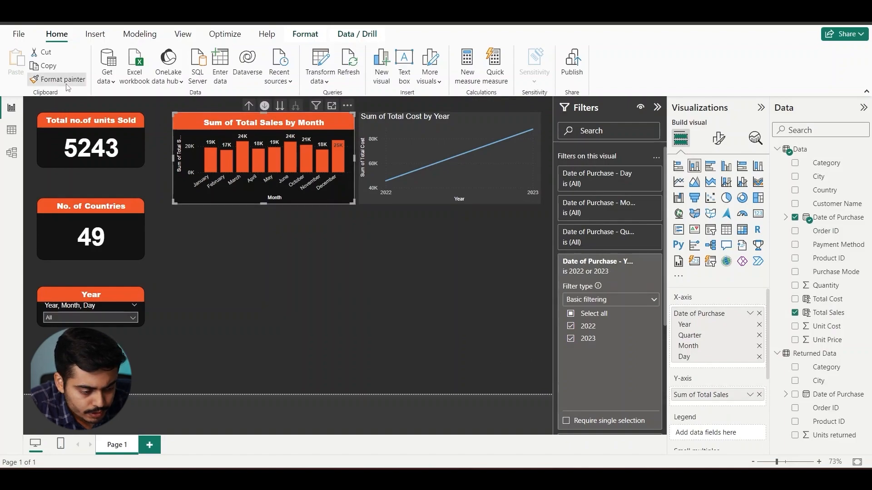
left_click(398, 132)
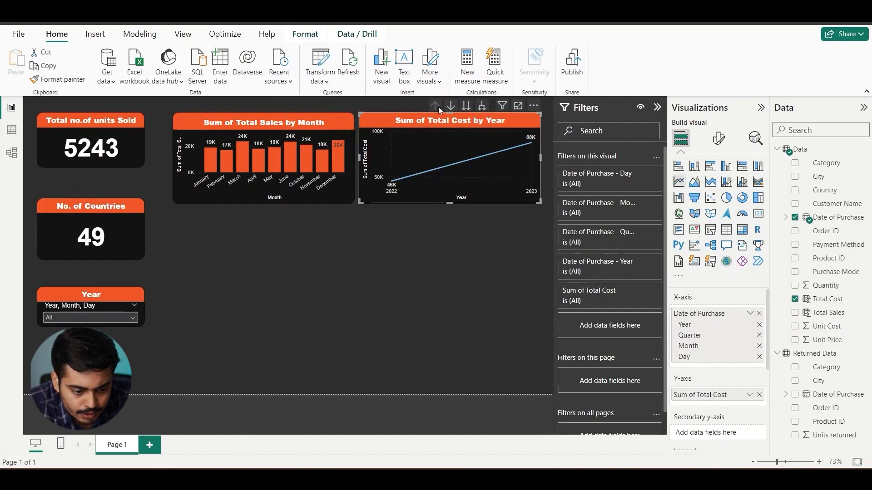
Open the Total Cost line chart in focus mode, turn on drill-down and take it from years through quarters to months.
left_click(516, 108)
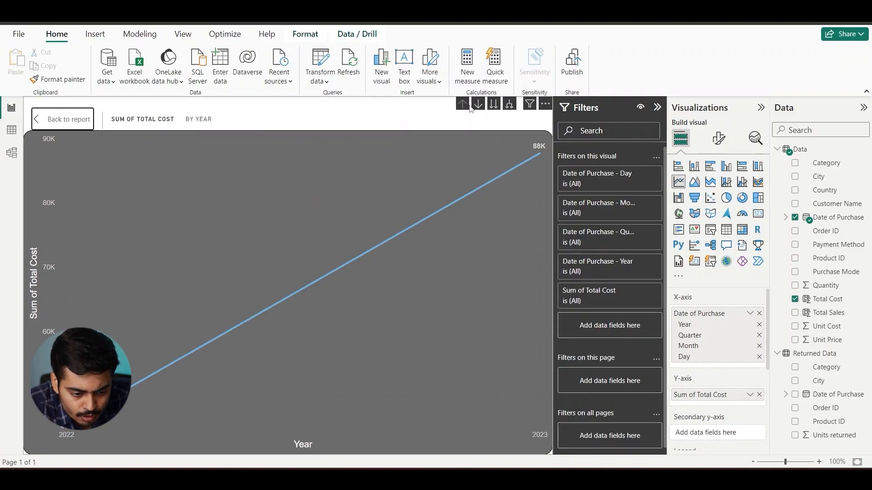
left_click(477, 104)
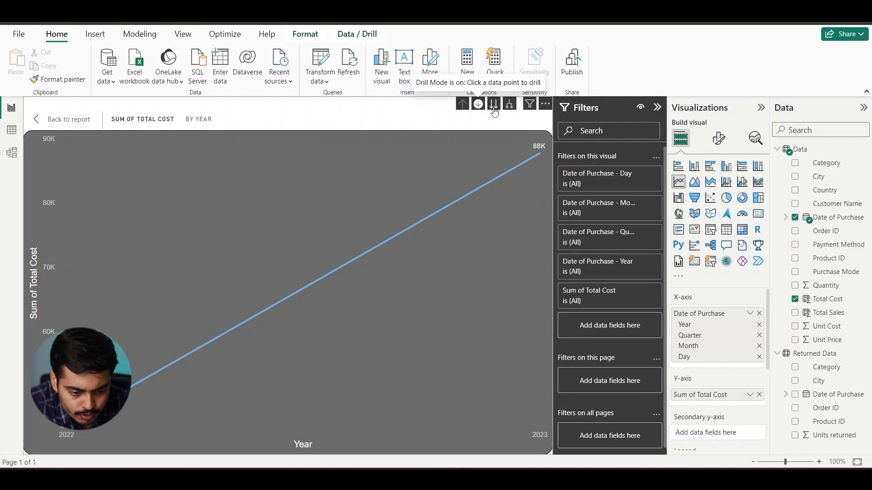
left_click(493, 106)
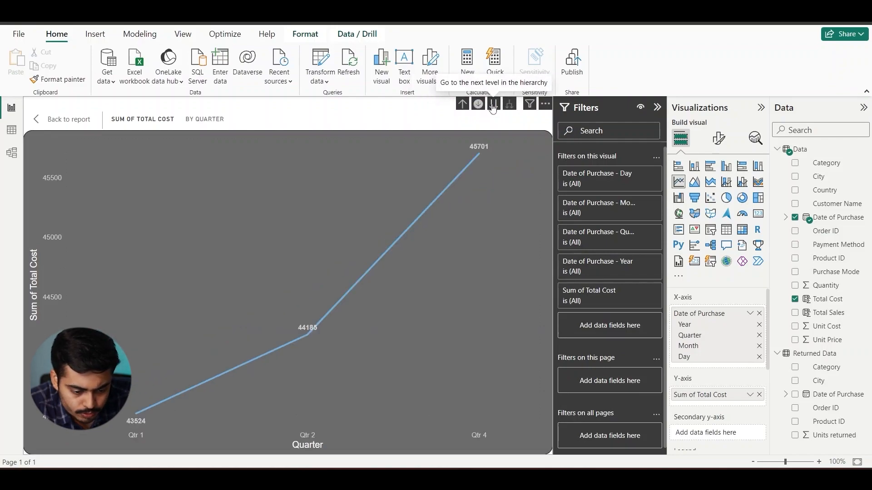
left_click(492, 106)
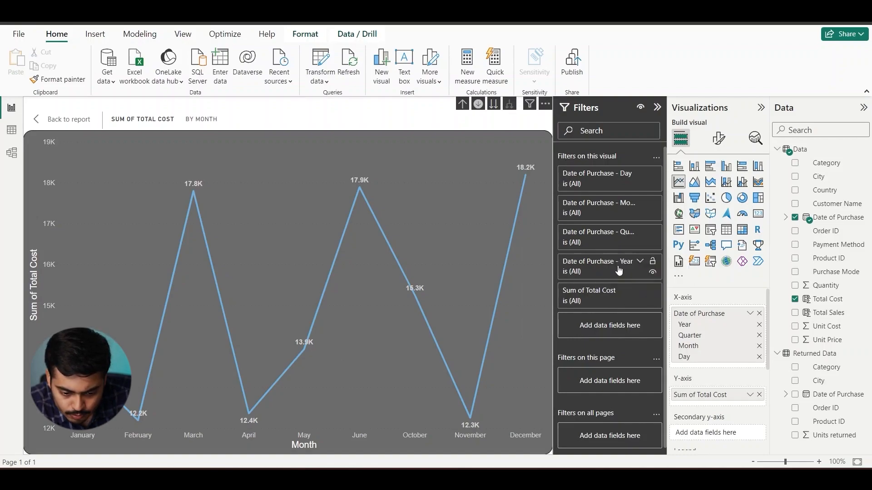
Switch the line chart's Date of Purchase - Year filter to basic filtering and limit it to 2023.
left_click(640, 263)
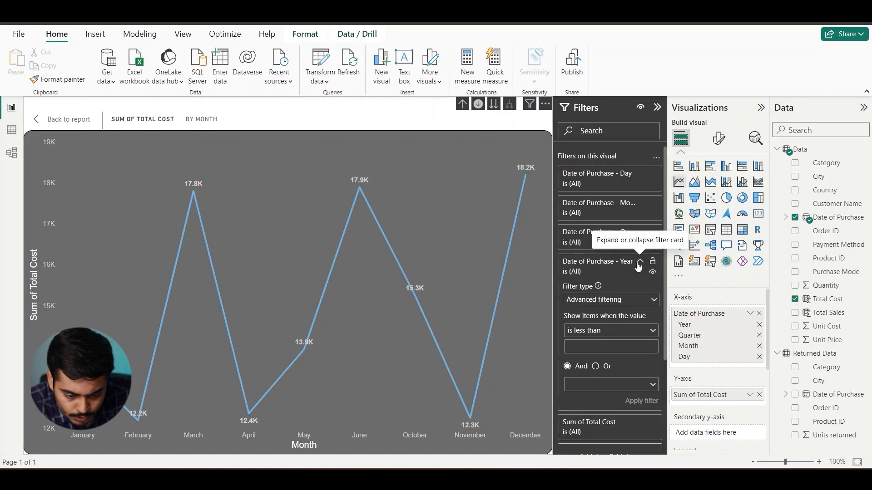
left_click(623, 302)
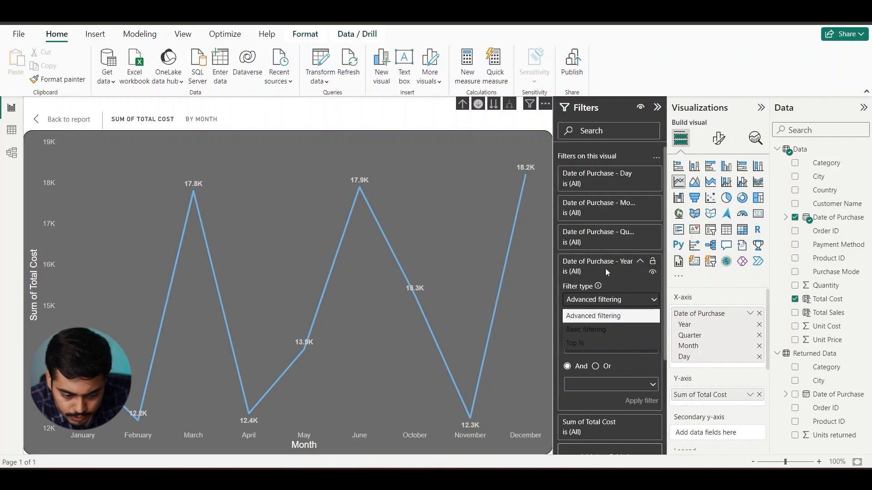
left_click(582, 335)
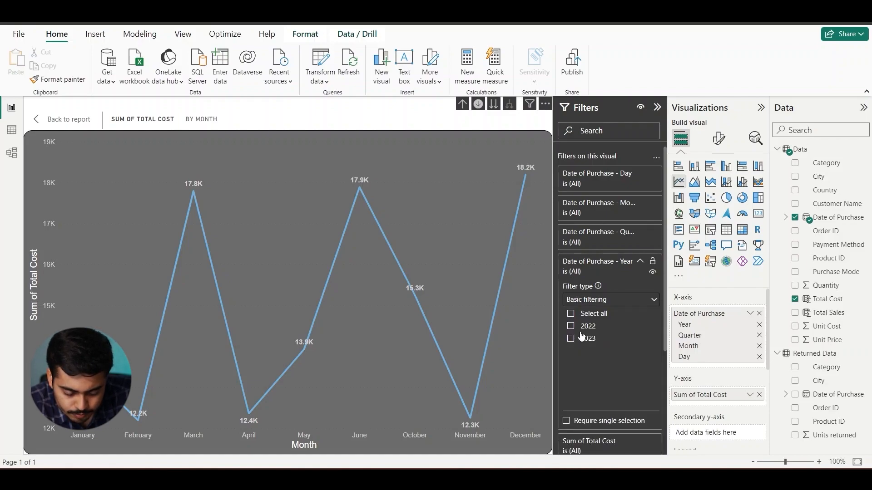
left_click(572, 340)
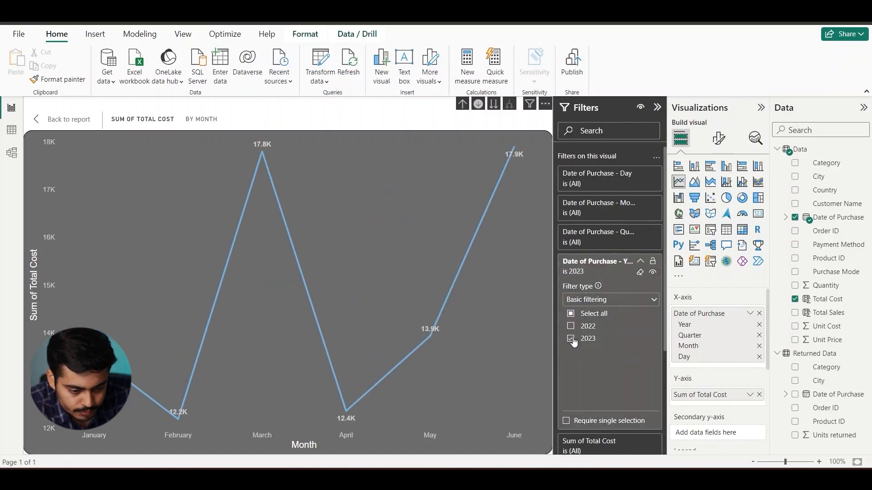
mouse_move(435, 337)
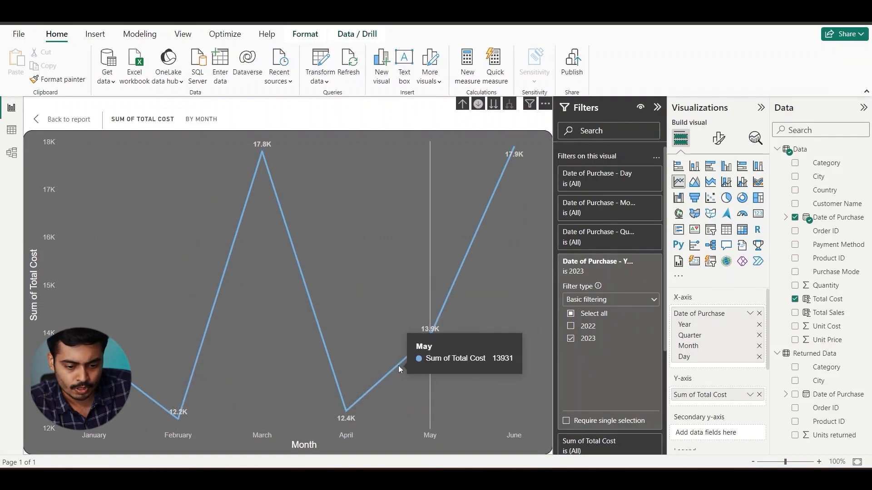
mouse_move(399, 366)
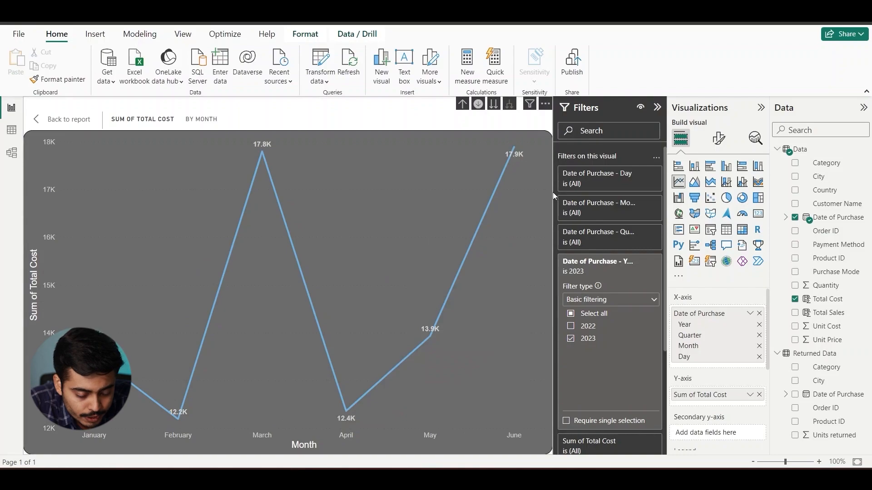
Set the Sum of Total Cost line's color to the orange theme color in the chart's line formatting.
left_click(717, 139)
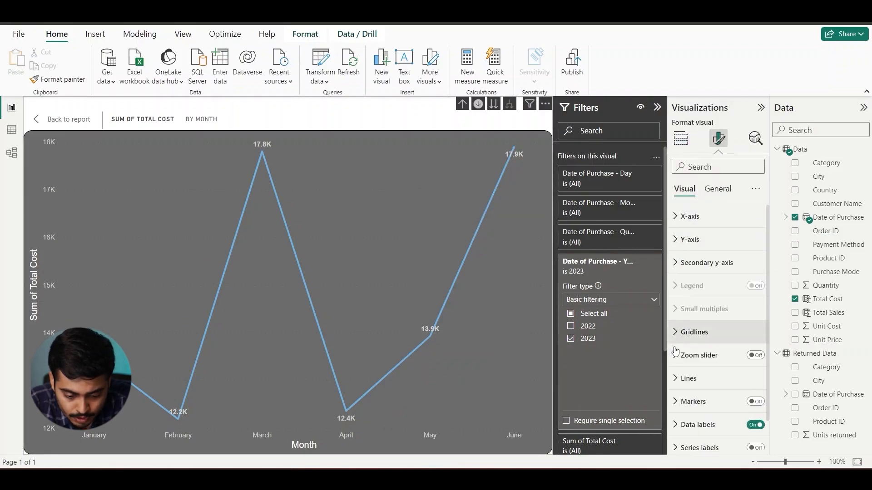
left_click(684, 381)
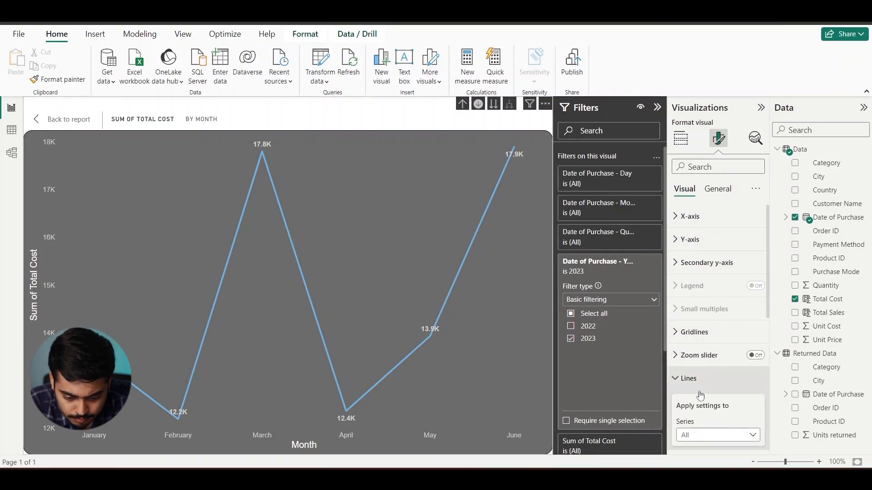
scroll(700, 396, "down", 5)
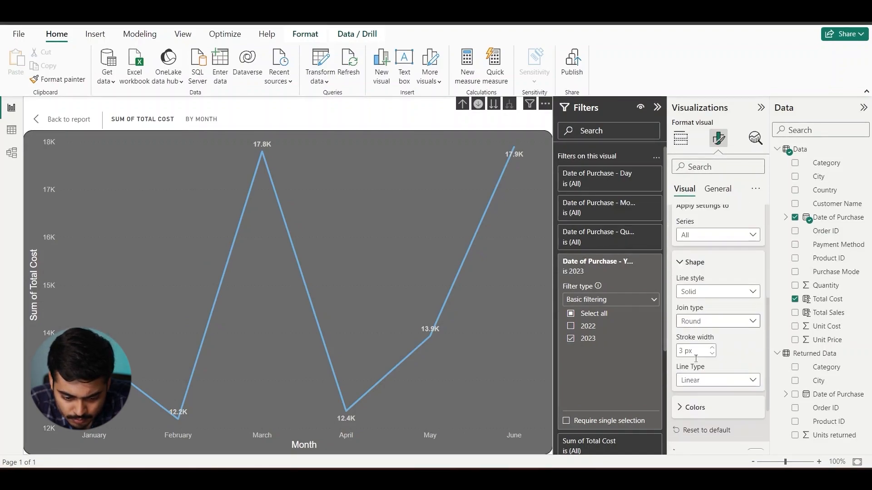
scroll(695, 359, "down", 2)
left_click(687, 364)
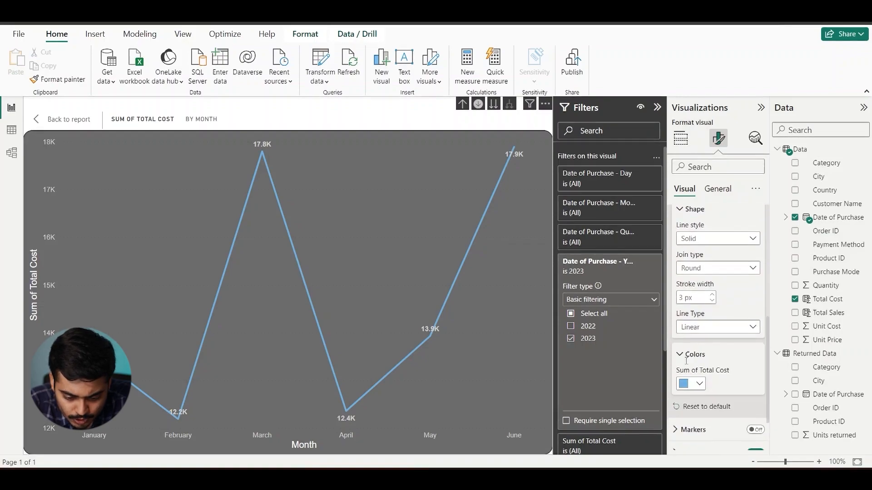
scroll(698, 356, "down", 2)
left_click(700, 349)
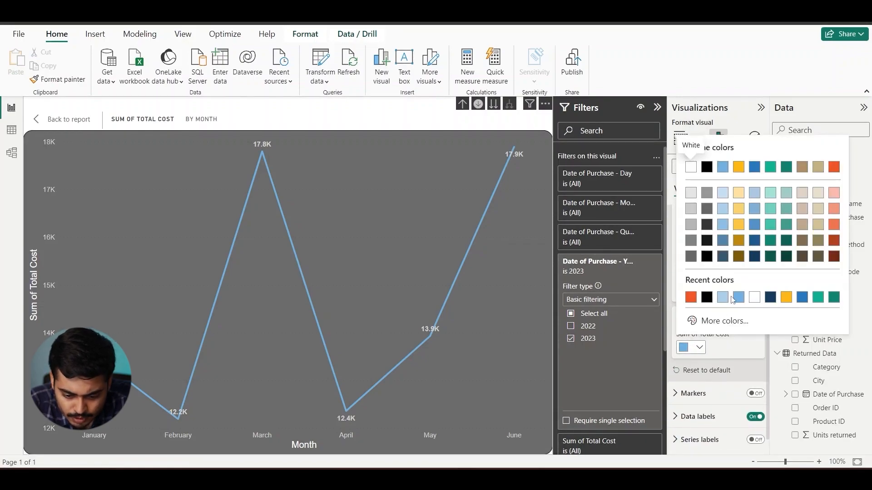
left_click(834, 167)
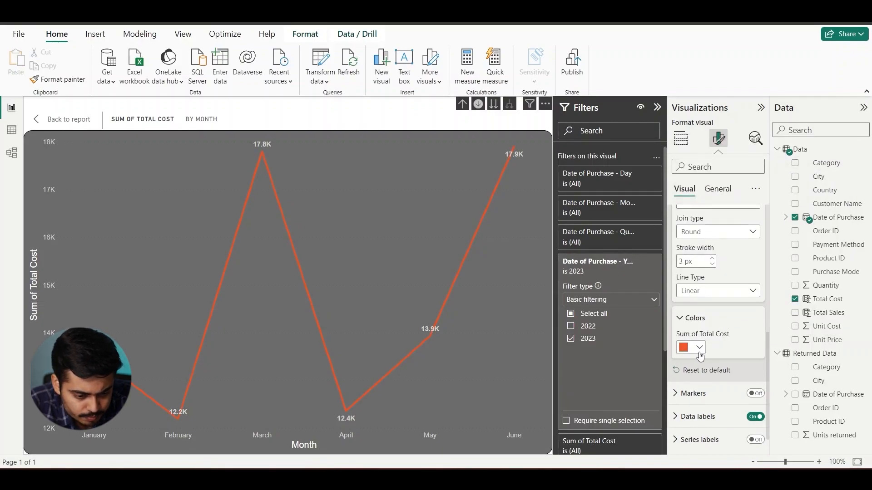
Change the Sum of Total Cost line to a custom red, #DA0B2E.
left_click(698, 348)
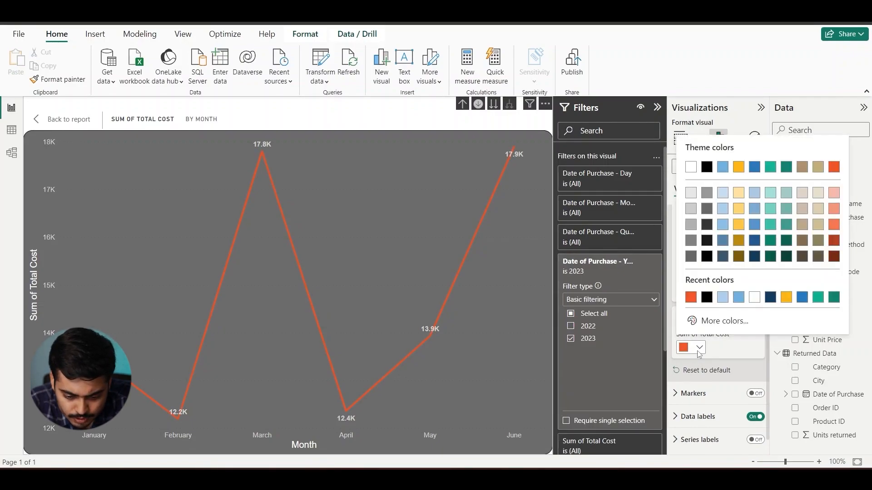
left_click(717, 321)
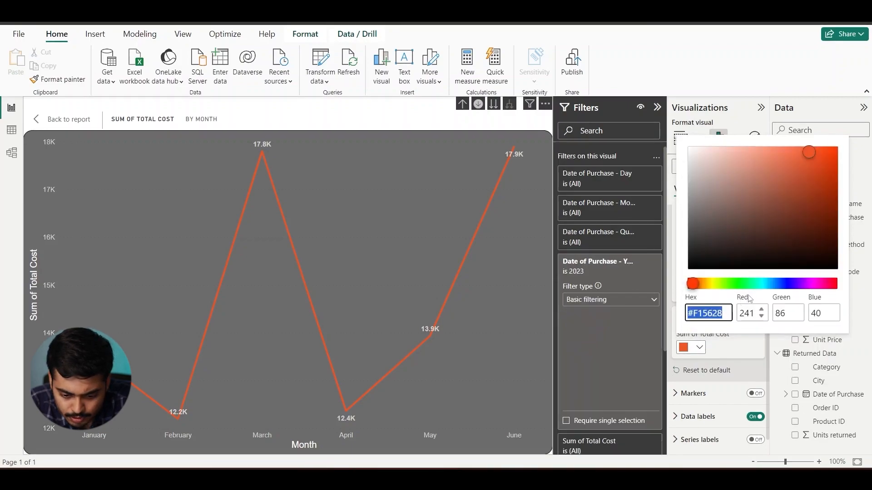
left_click(830, 167)
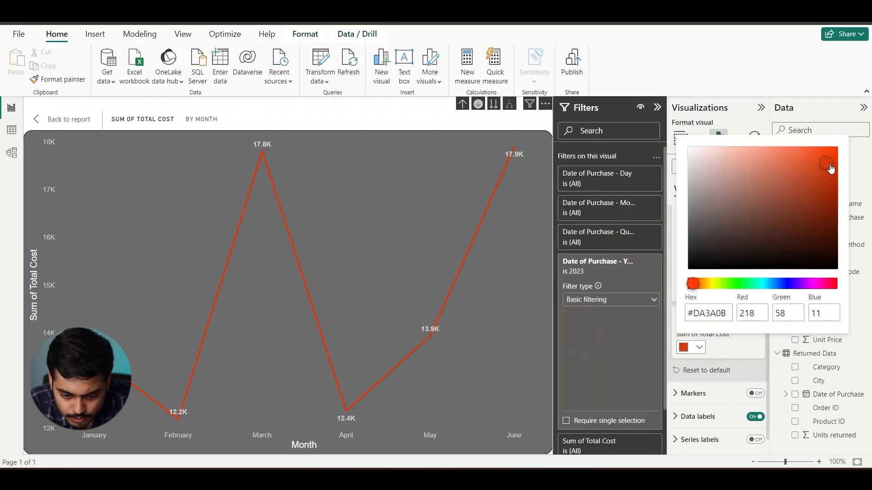
left_click(835, 285)
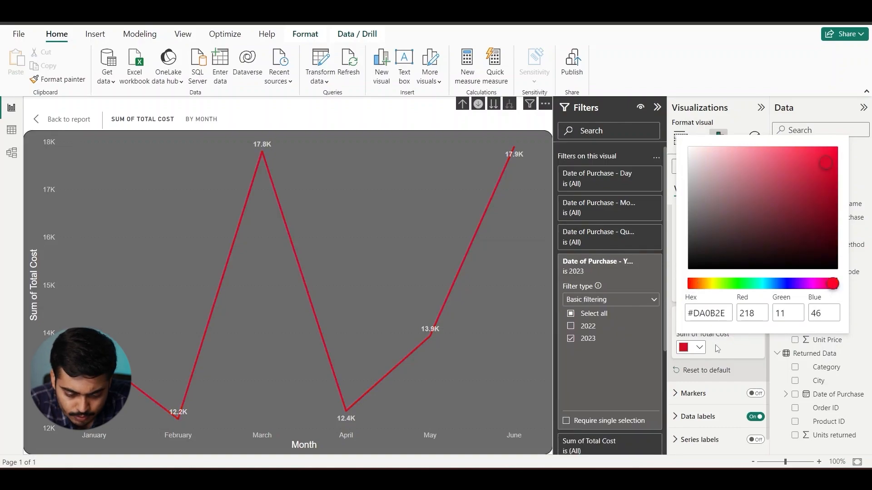
left_click(737, 354)
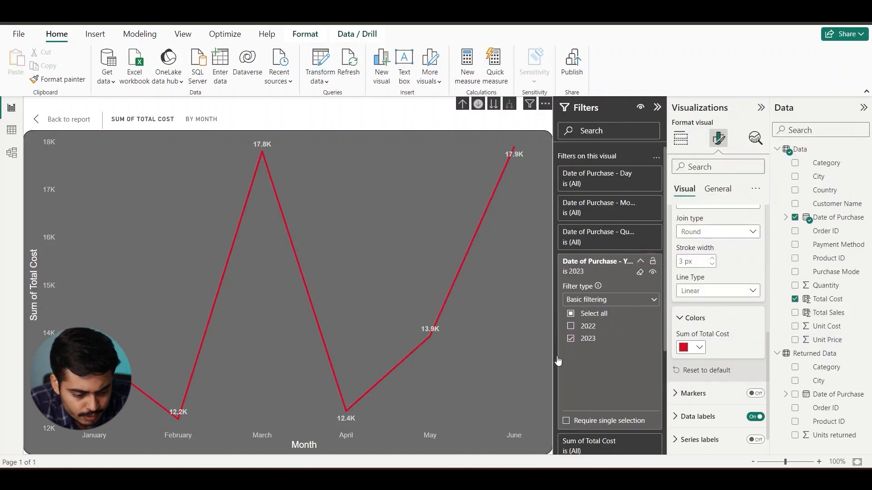
Turn on markers for the Total Cost line chart and set their shape type to triangle.
left_click(755, 394)
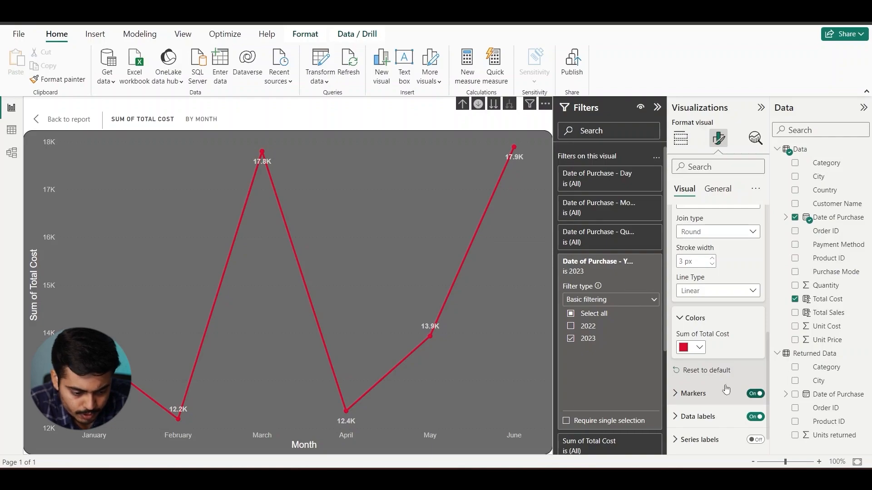
left_click(675, 394)
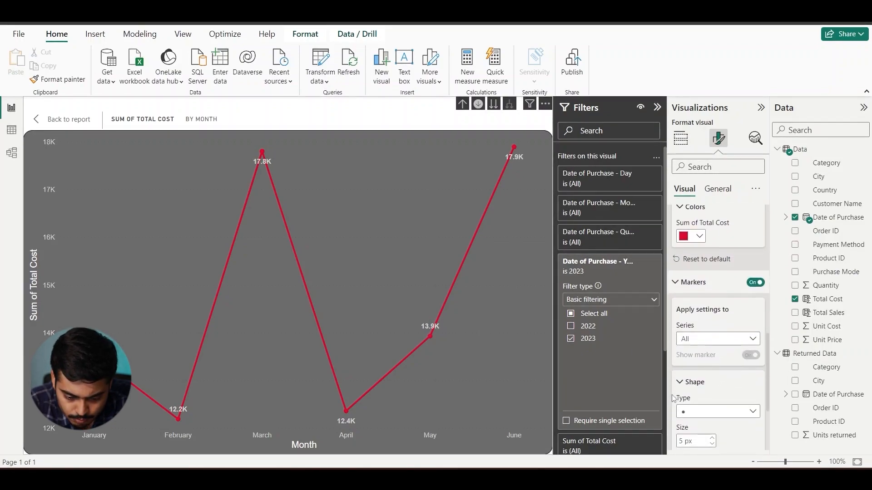
scroll(707, 397, "down", 1)
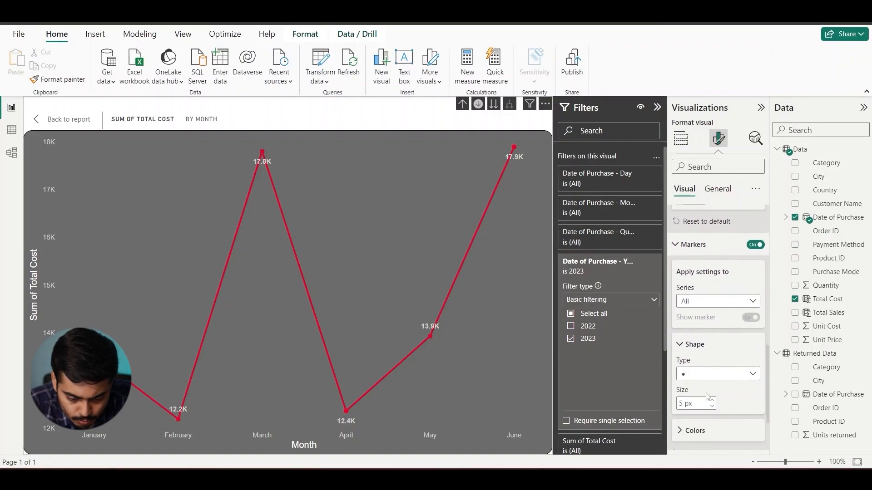
left_click(754, 376)
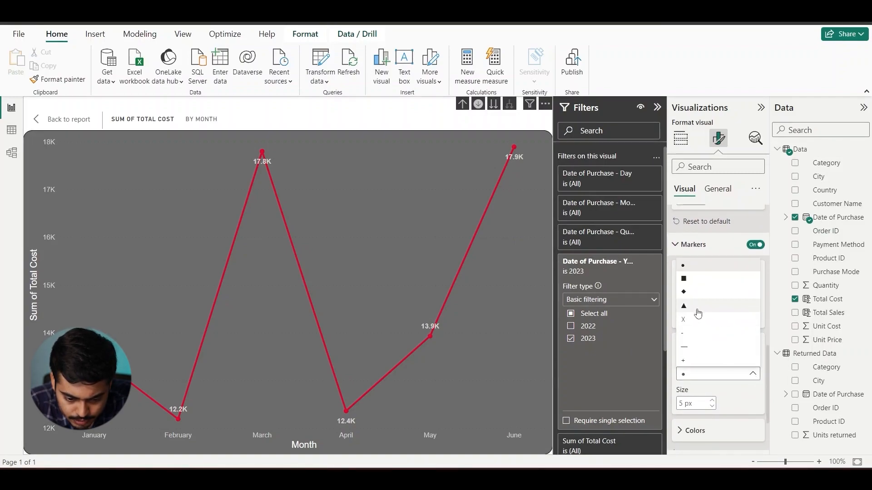
left_click(690, 311)
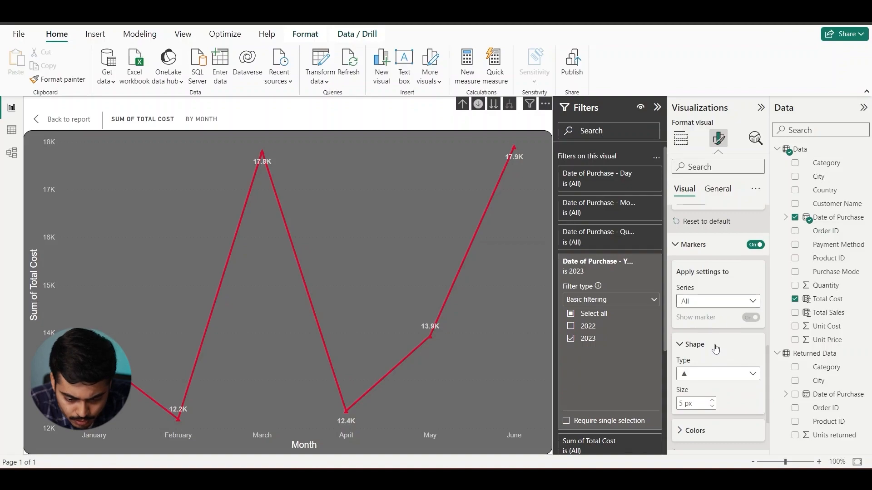
Set the line markers' default color to the recently used teal green.
scroll(704, 390, "down", 2)
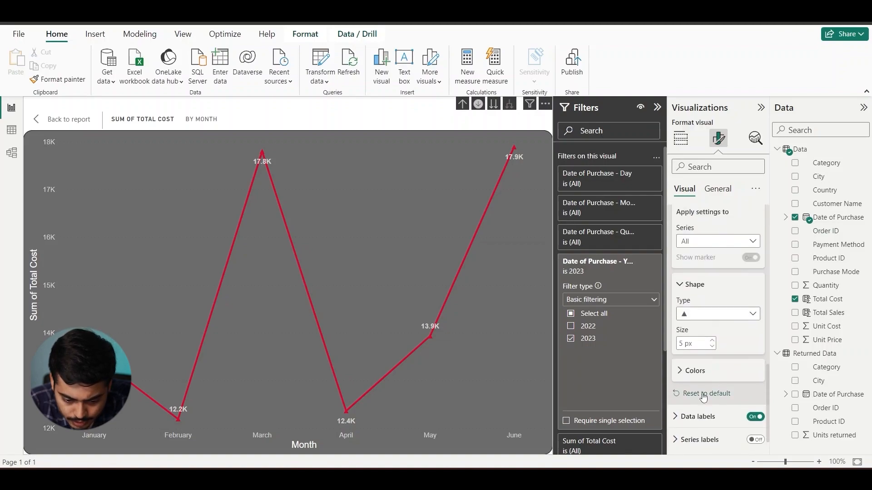
left_click(682, 373)
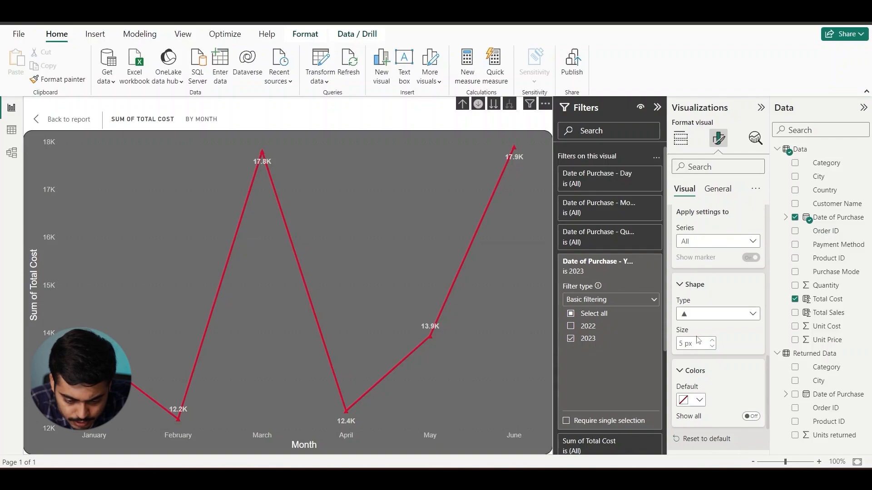
left_click(700, 403)
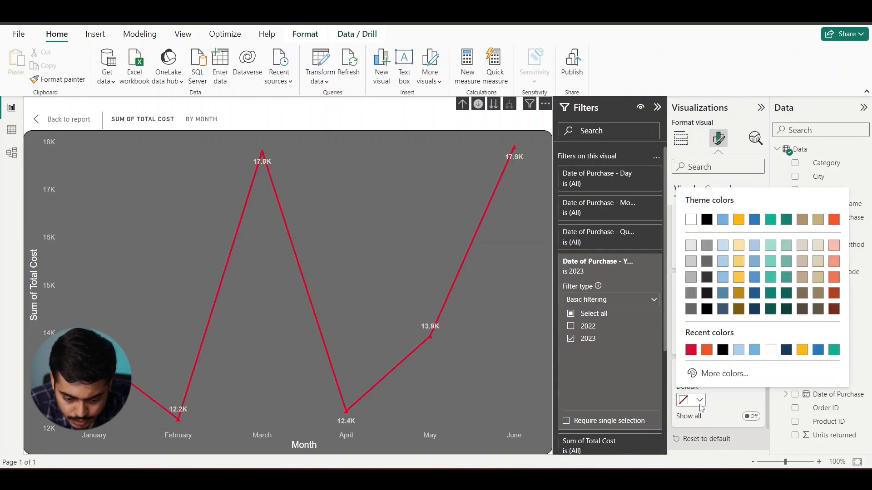
left_click(835, 351)
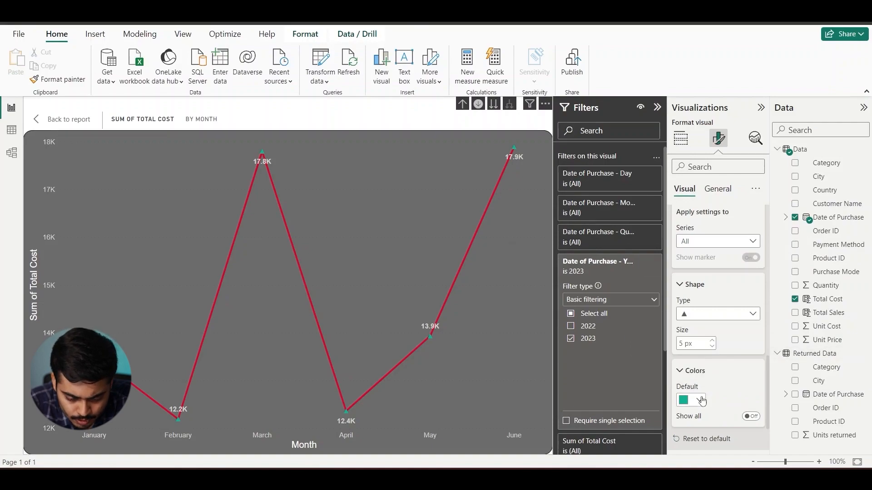
Change the line markers' default color to a custom green, #0DB110.
left_click(699, 401)
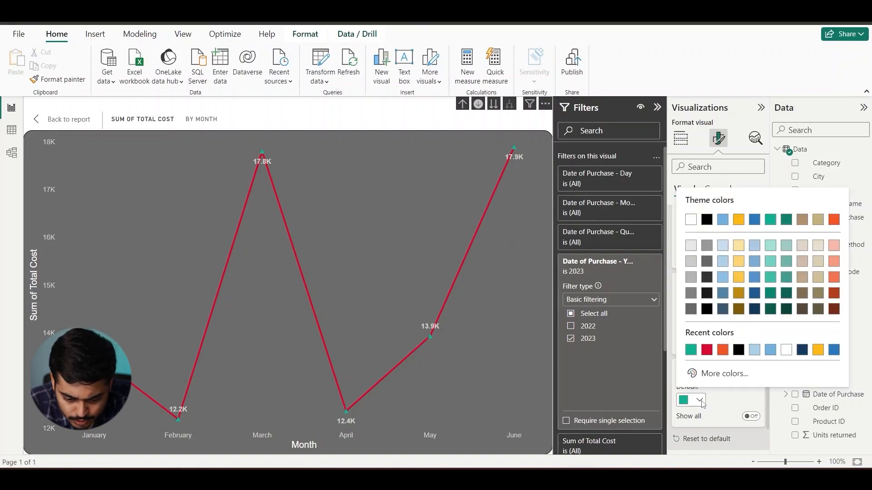
left_click(716, 375)
left_click(737, 336)
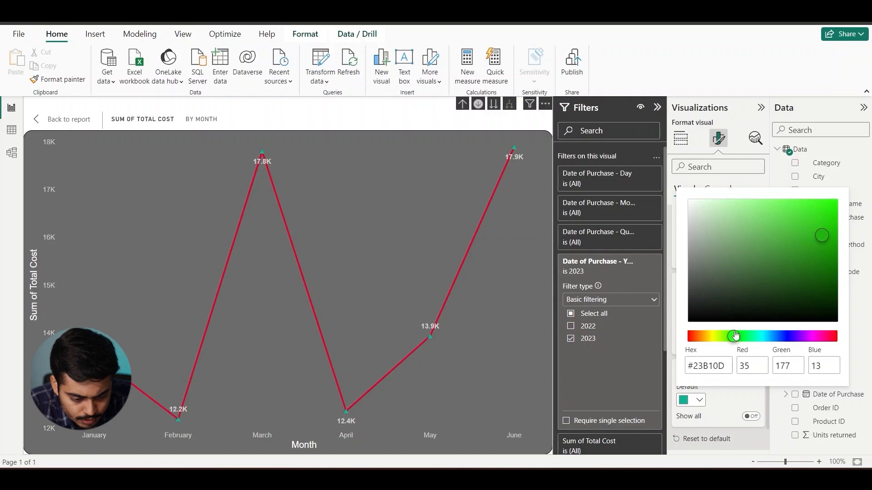
left_click(730, 336)
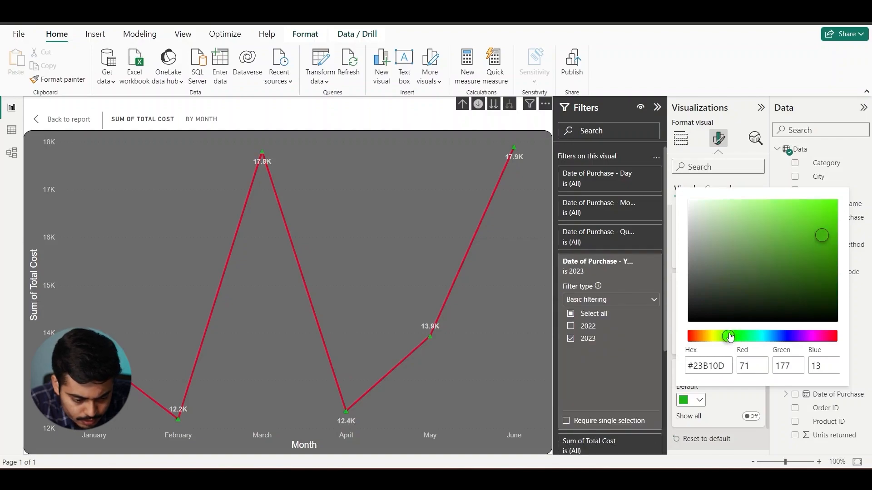
left_click(738, 337)
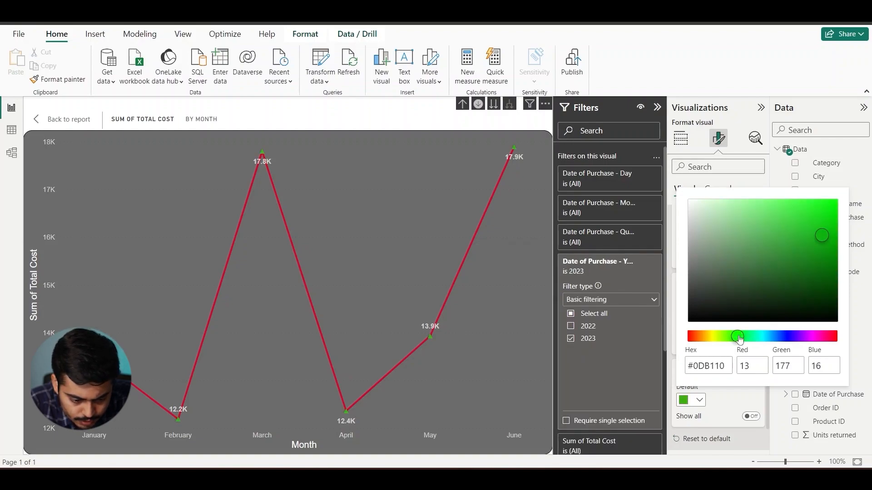
left_click(724, 408)
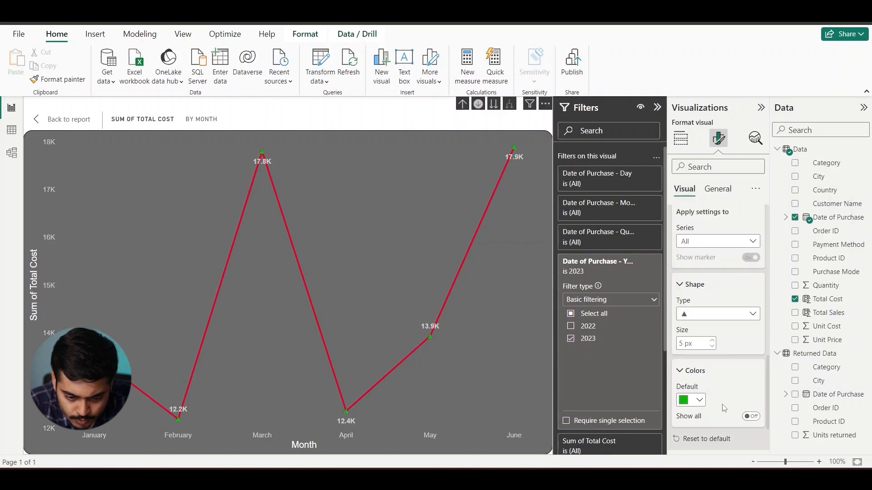
left_click(714, 191)
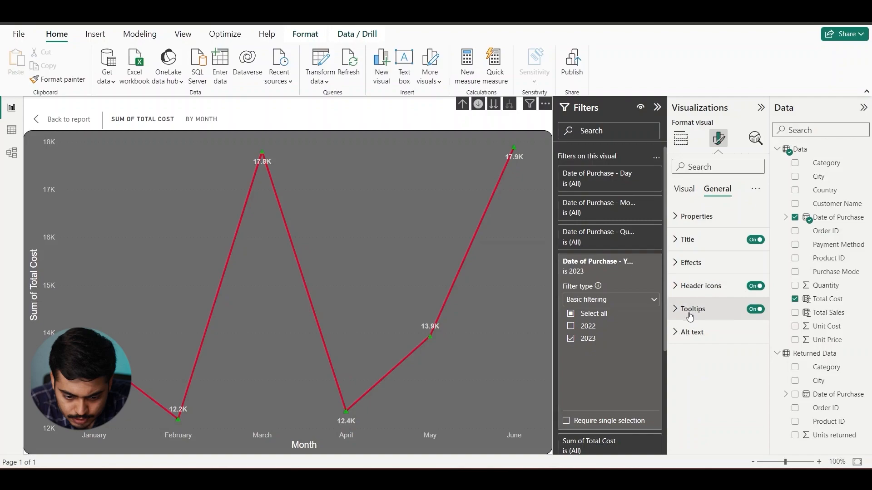
left_click(683, 262)
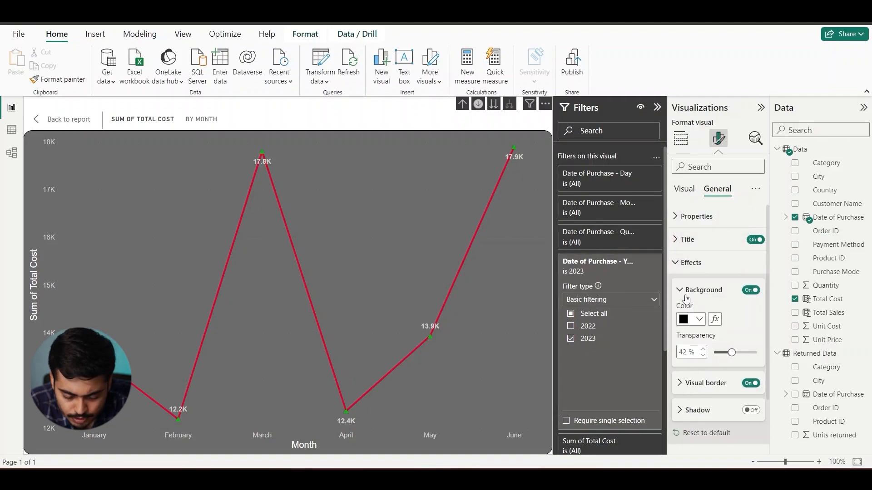
left_click(678, 264)
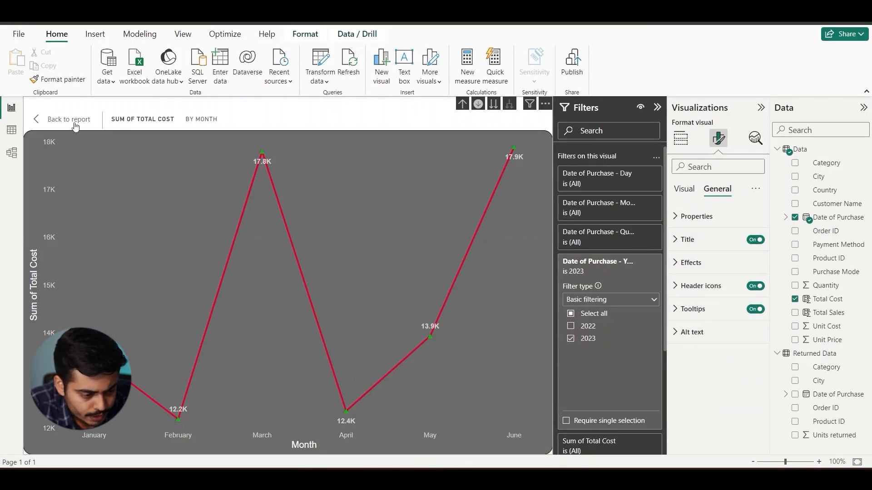
Return to the report and place the Total Cost line chart directly below the Total Sales column chart.
left_click(59, 121)
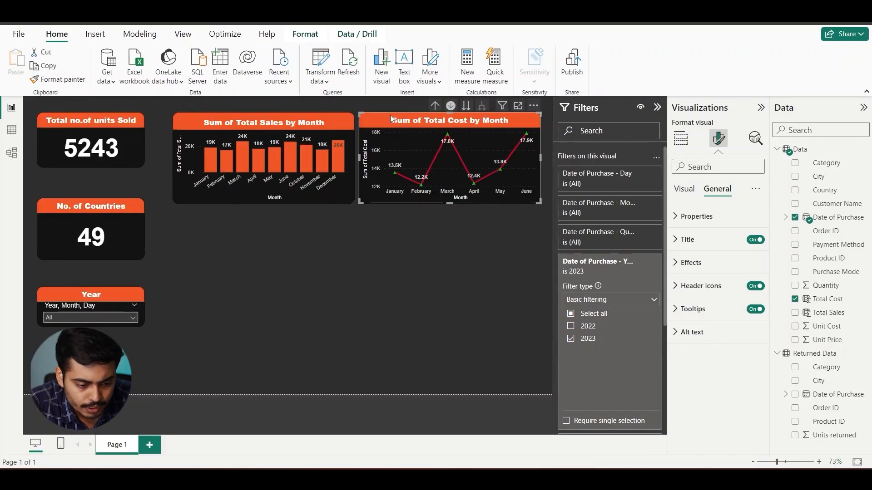
left_click_drag(382, 118, 195, 230)
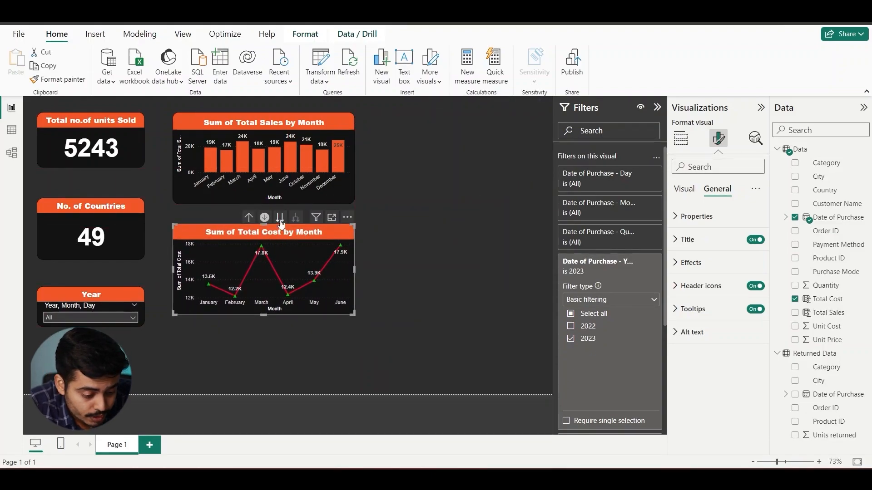
Include 2022 alongside 2023 in the line chart's year filter and drill the chart up to the Year level.
left_click(249, 217)
left_click(249, 217)
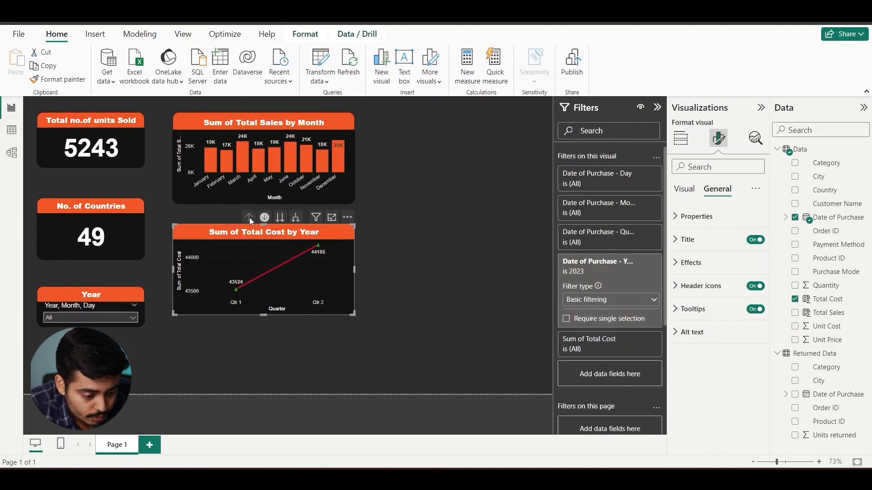
left_click(280, 219)
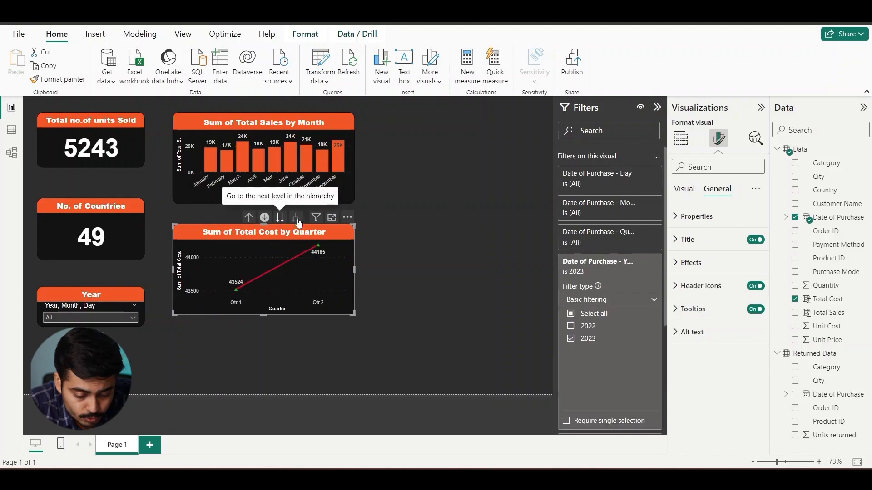
left_click(571, 329)
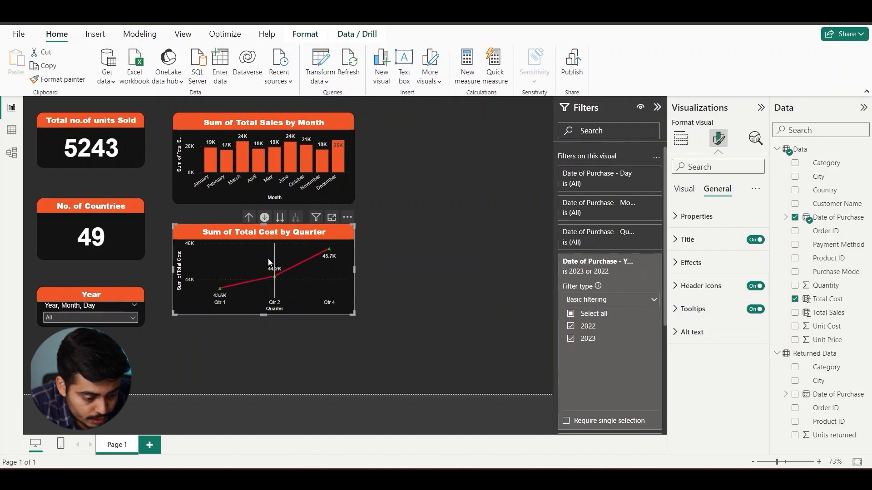
left_click(249, 217)
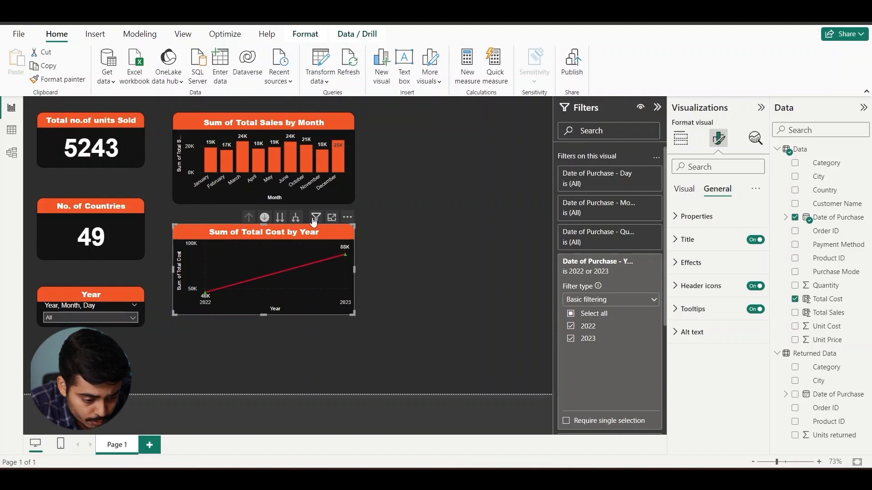
Examine the yearly Total Cost values of the line chart in focus mode, then return to the report.
left_click(331, 217)
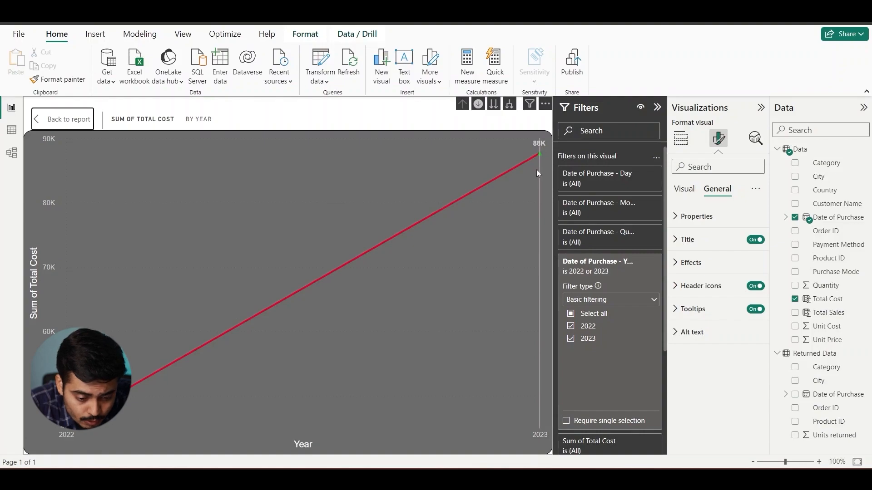
mouse_move(536, 157)
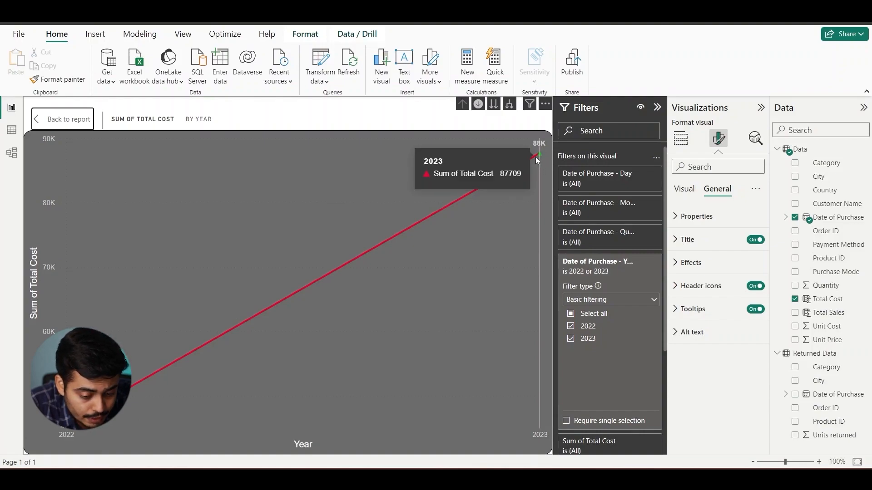
mouse_move(64, 429)
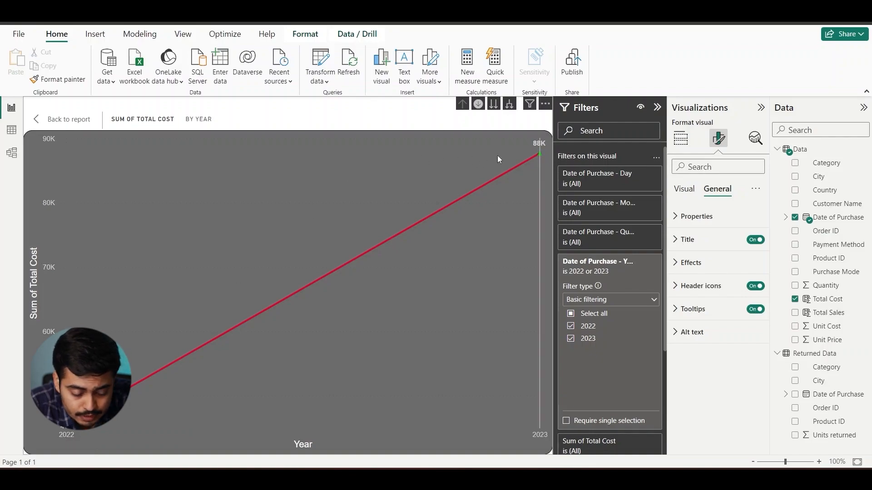
mouse_move(497, 156)
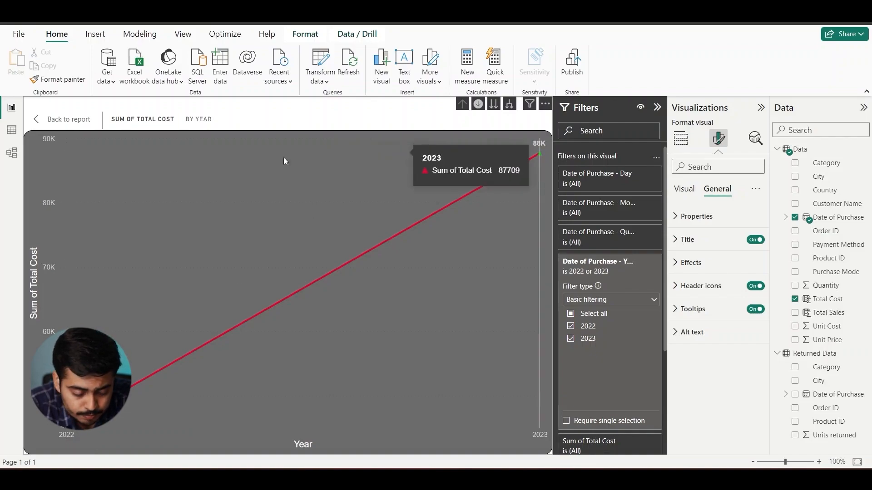
left_click(47, 122)
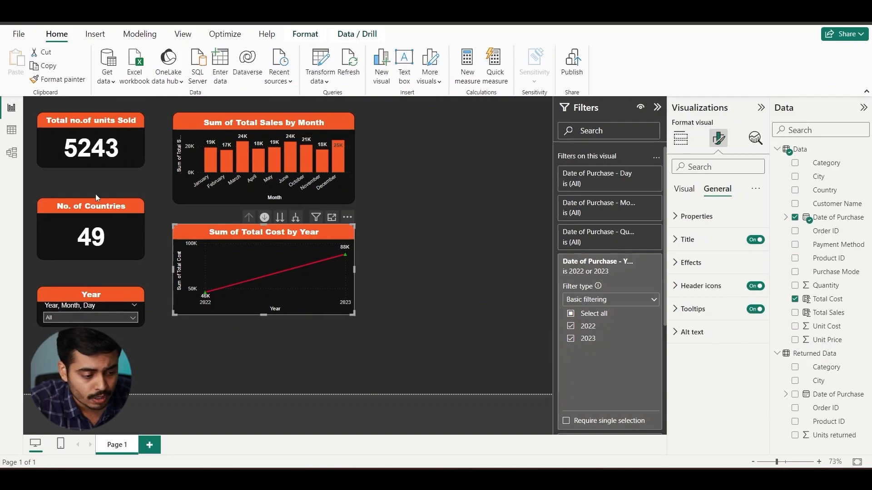
In Table view, format the Total Sales and Total Cost columns of the Data table as dollar currency.
left_click(11, 130)
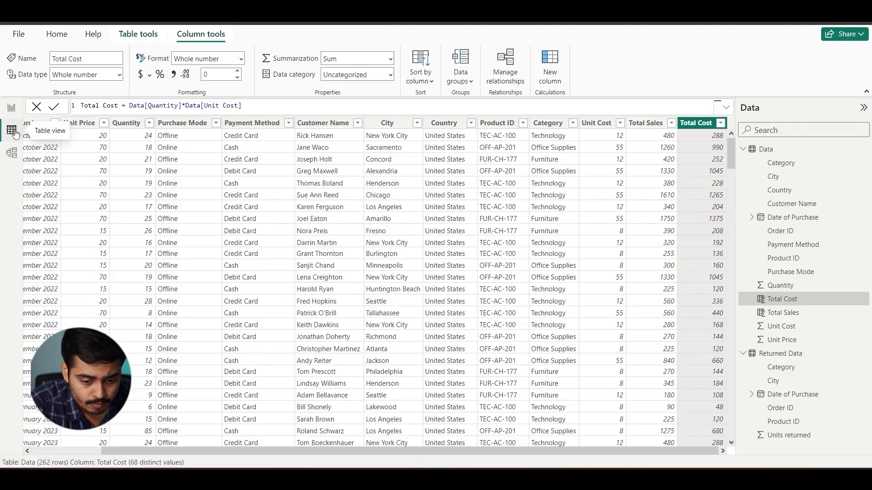
left_click(647, 123)
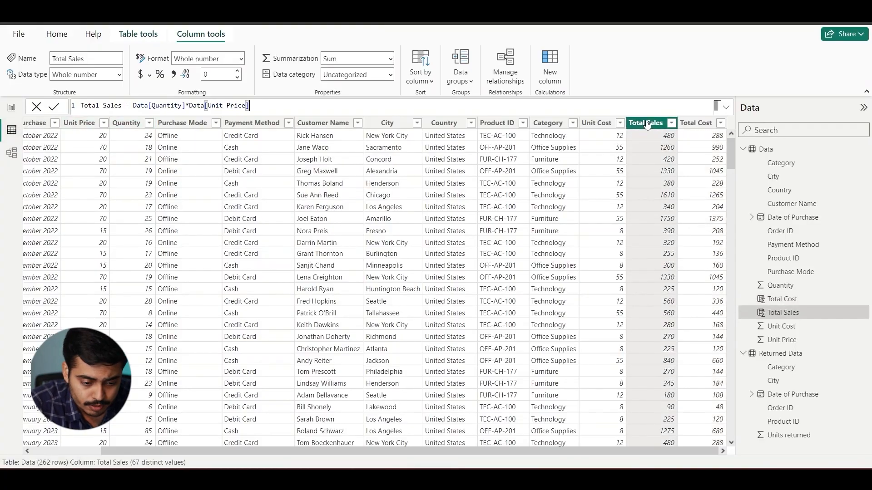
left_click(141, 75)
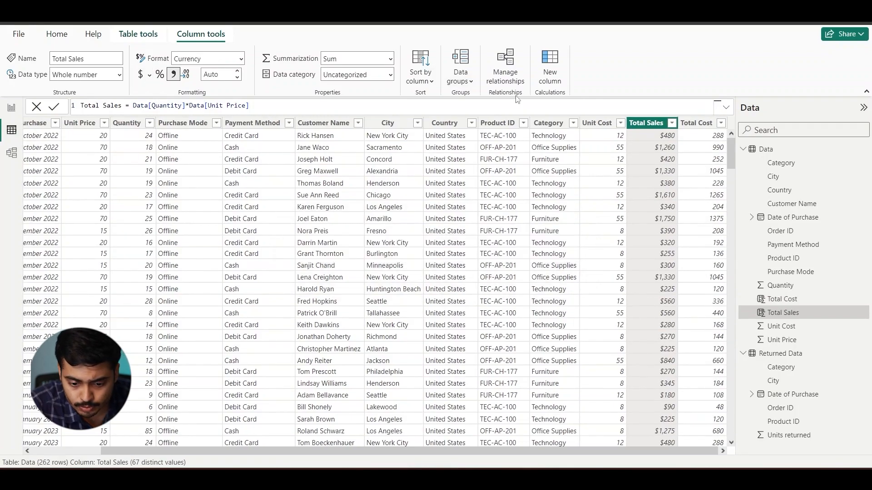
left_click(700, 124)
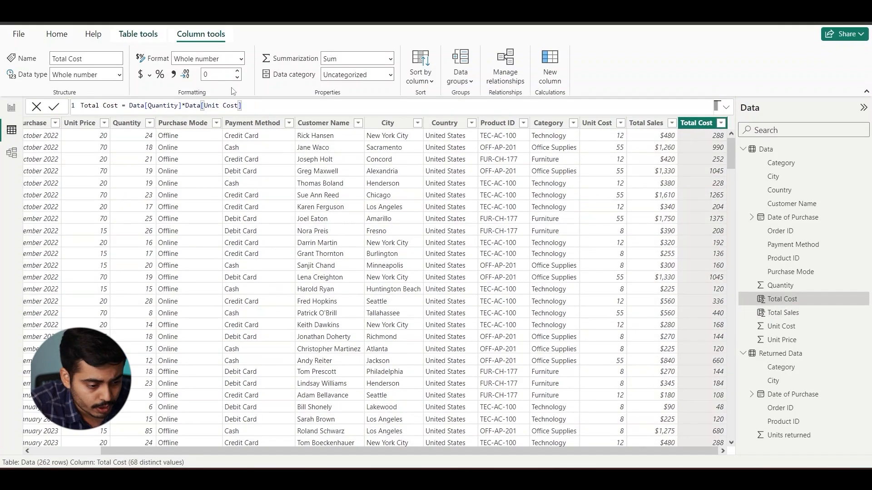
left_click(142, 76)
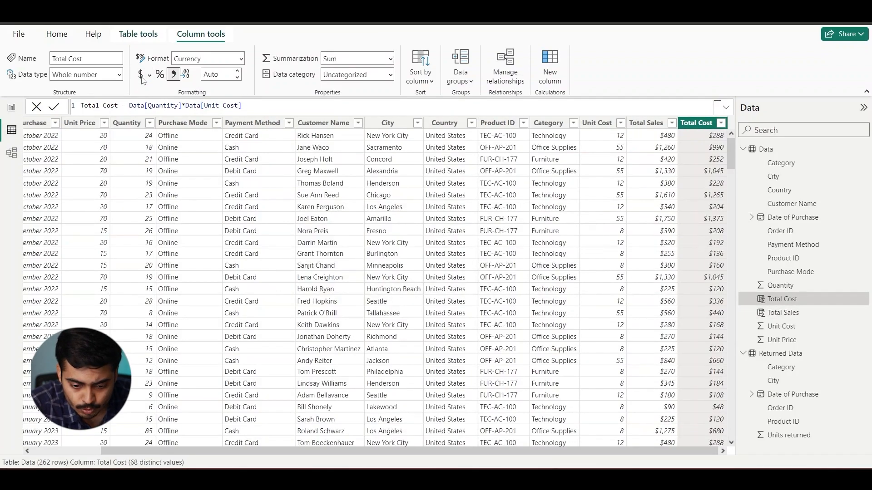
Return to the report and examine the Total Sales column chart and the Total Cost line chart in focus mode.
left_click(16, 114)
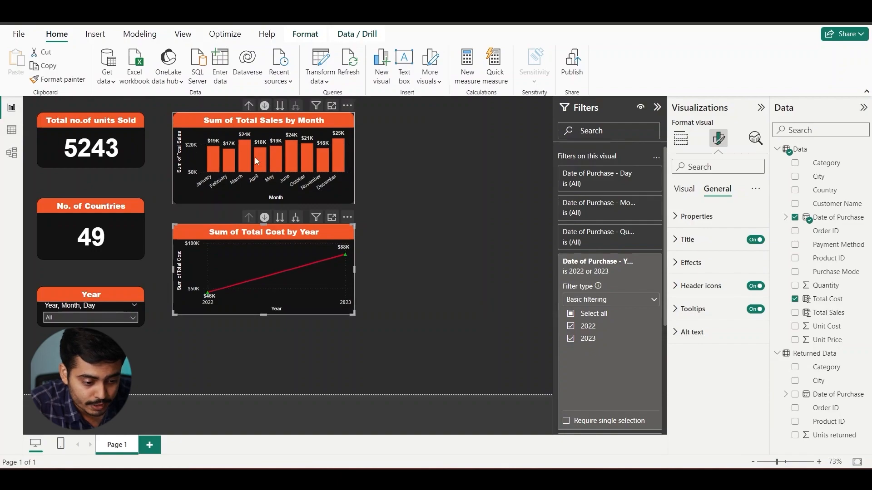
left_click(331, 106)
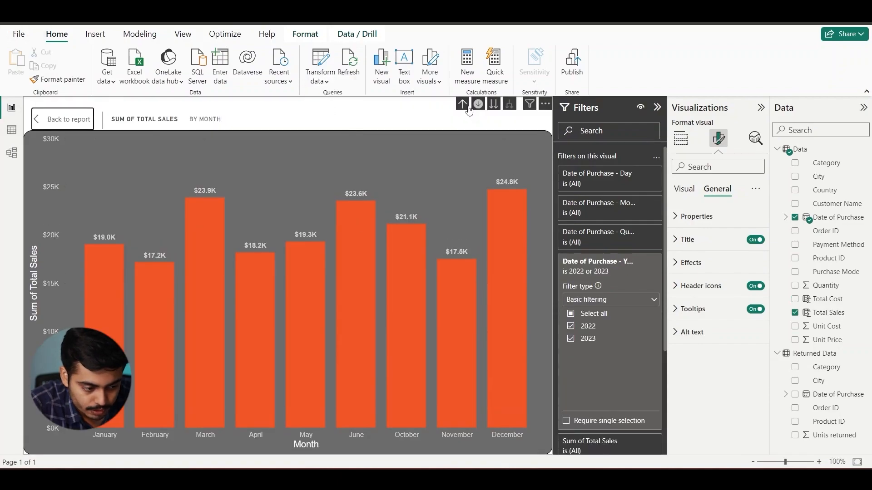
left_click(62, 119)
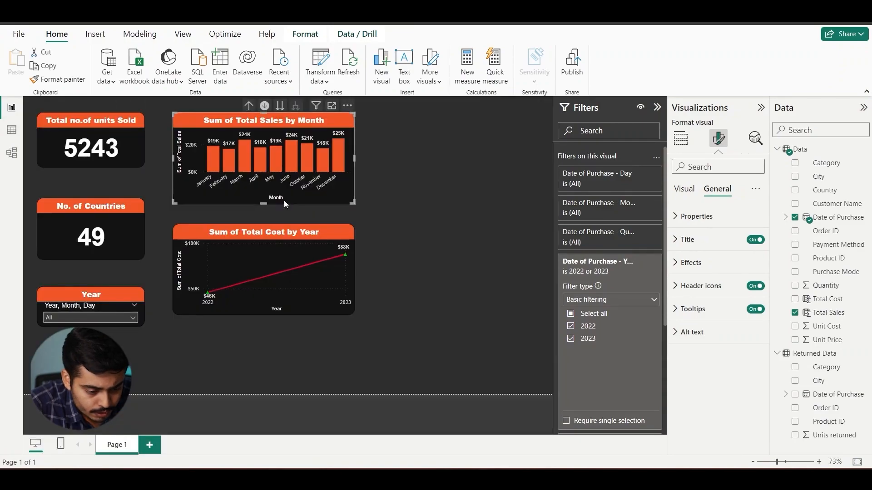
left_click(331, 217)
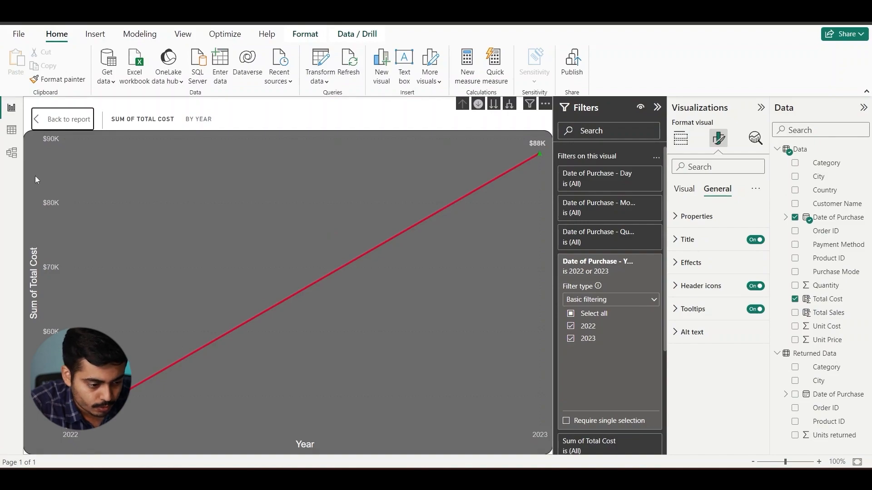
left_click(58, 120)
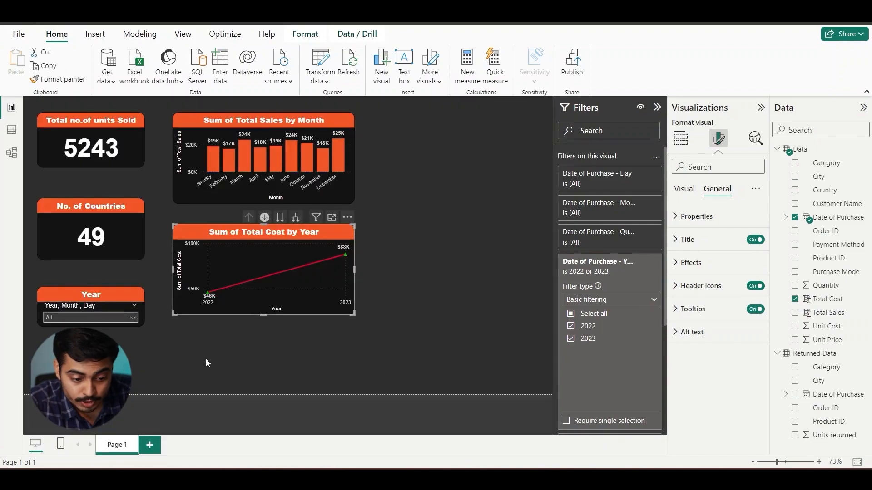
Deselect the line chart and open the Data query in the Power Query Editor through Transform data.
left_click(357, 345)
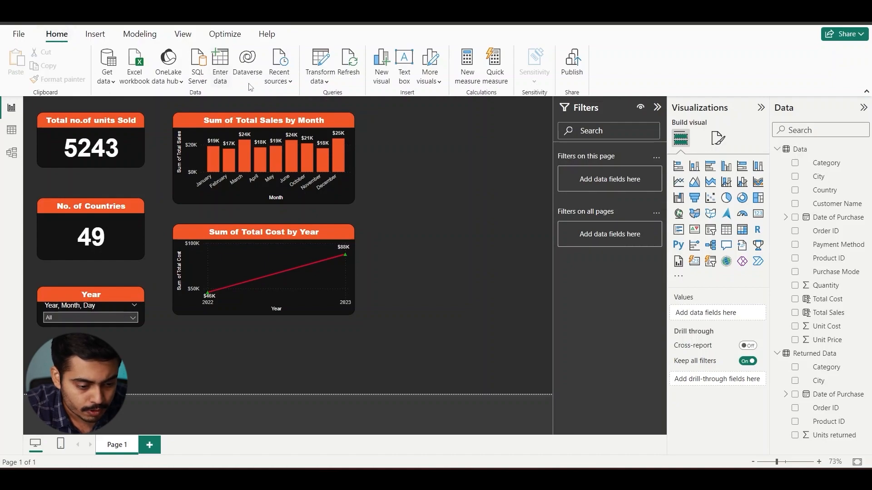
left_click(327, 82)
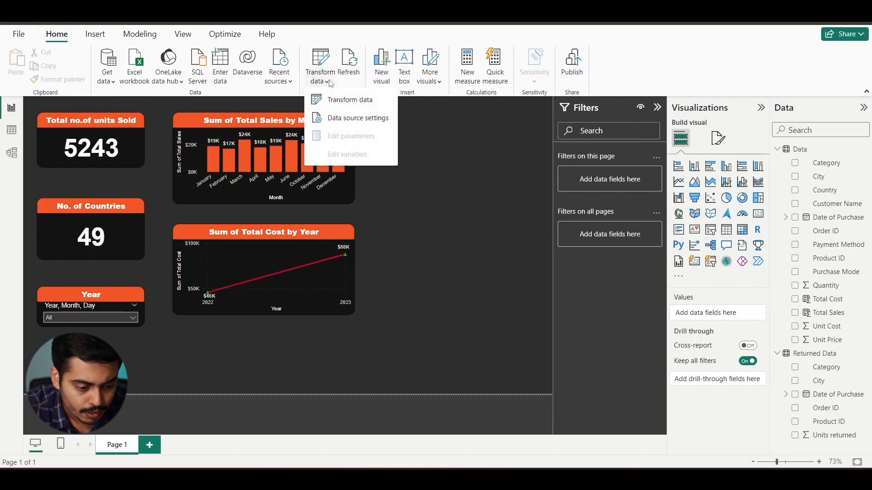
left_click(342, 103)
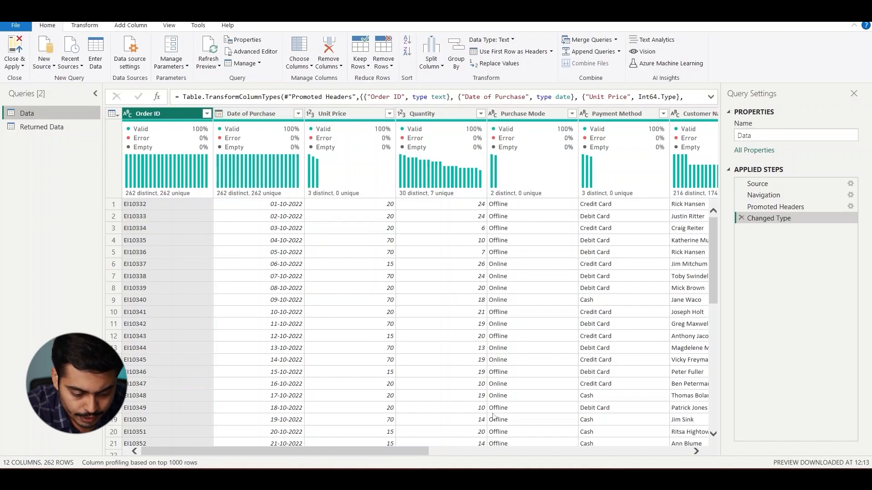
left_click_drag(405, 450, 386, 450)
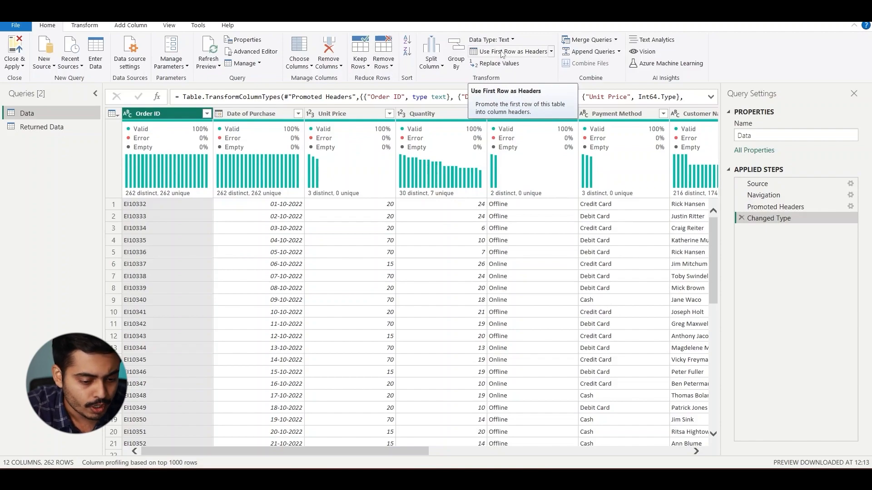
Start a custom column in the Data query and name it Total Sales_2.
left_click(138, 27)
left_click(51, 54)
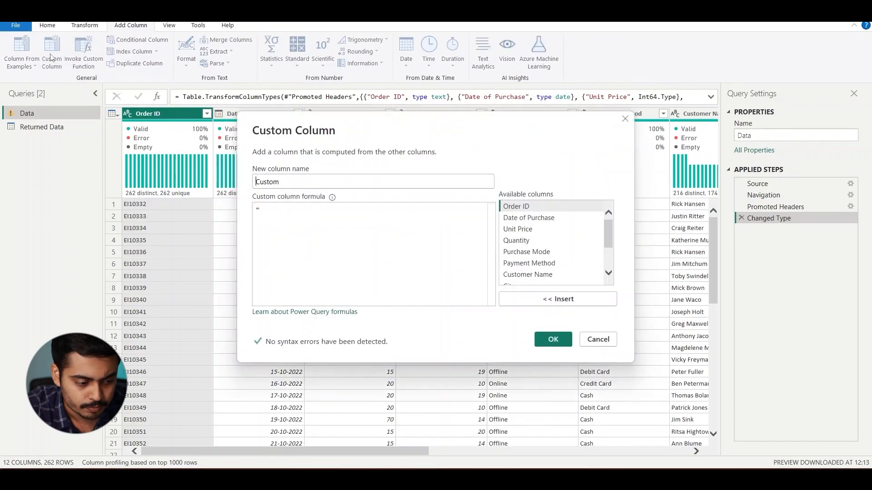
double_click(299, 184)
key("BackSpace")
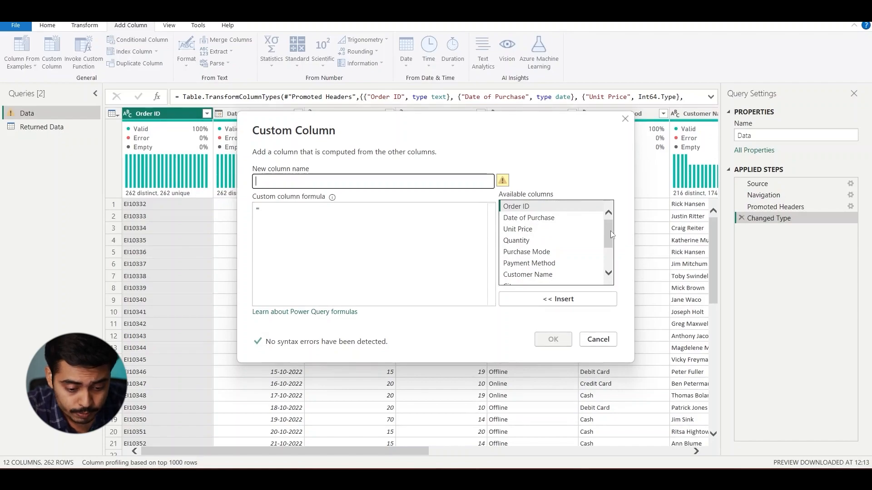
left_click_drag(610, 243, 610, 262)
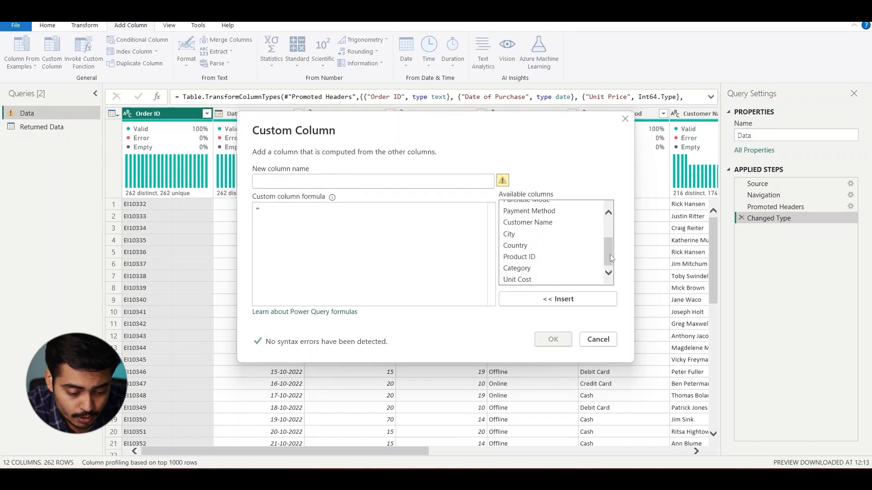
left_click_drag(609, 257, 609, 221)
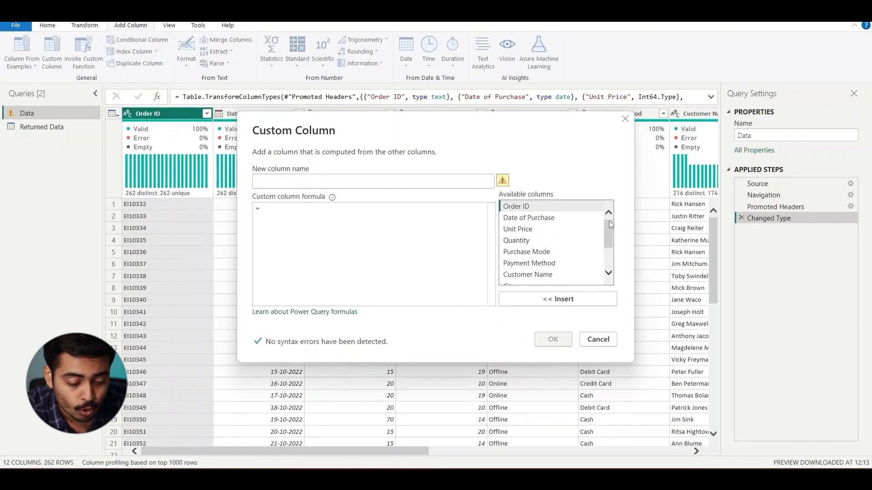
left_click(349, 181)
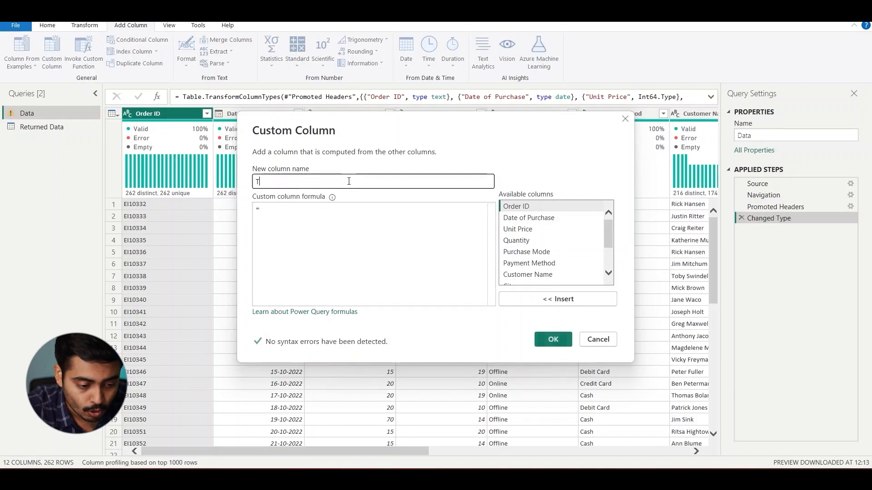
type("Total")
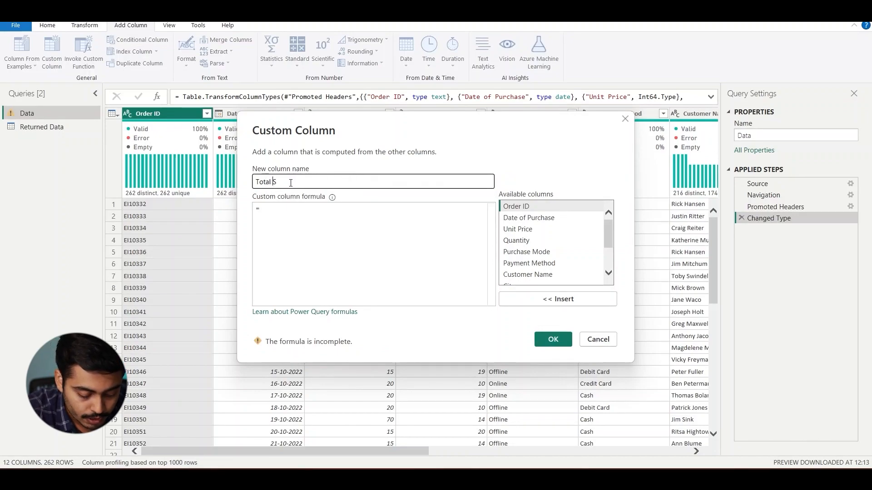
type(" Sales")
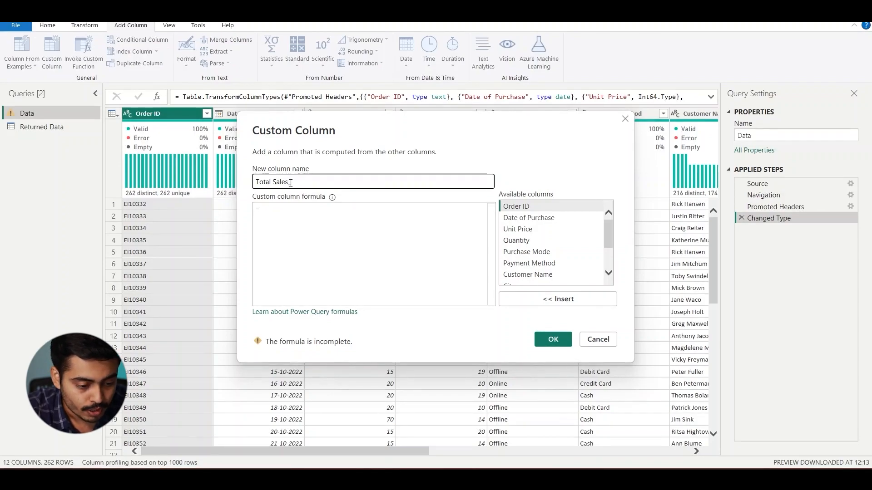
type("_2")
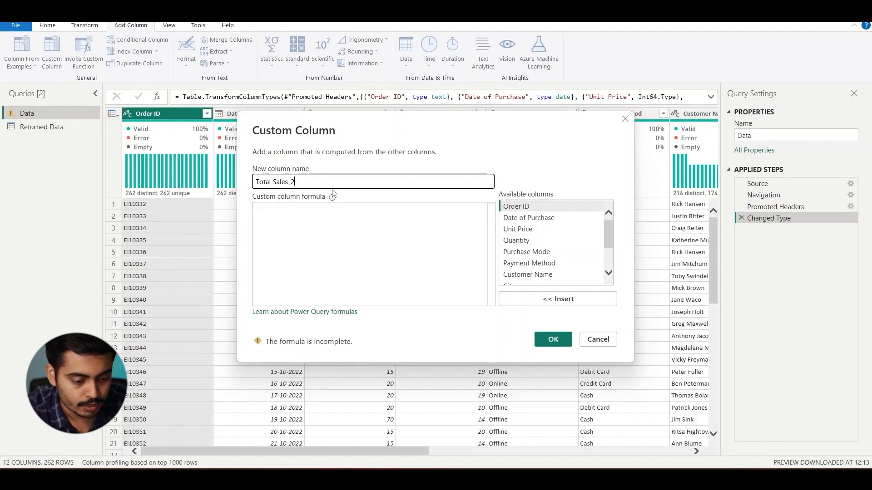
Define the Total Sales_2 formula as [Quantity]*[Unit Price] and add the column to the Data query.
left_click(274, 208)
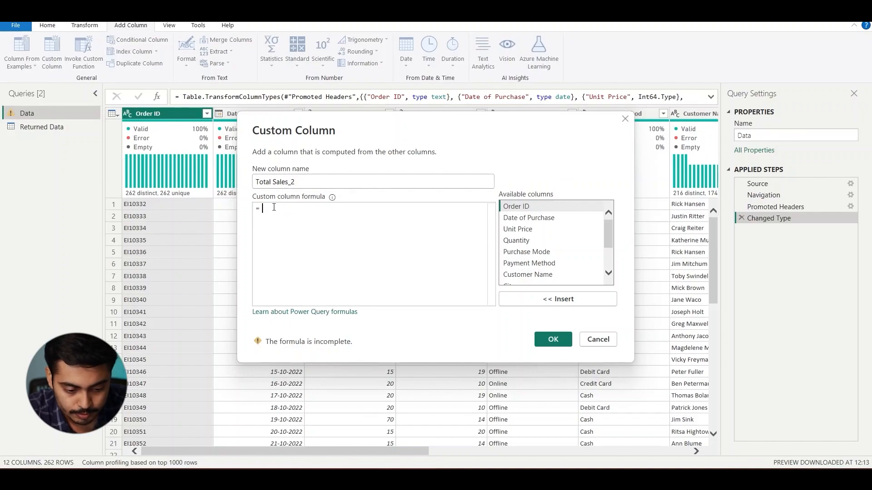
left_click(527, 242)
left_click(540, 300)
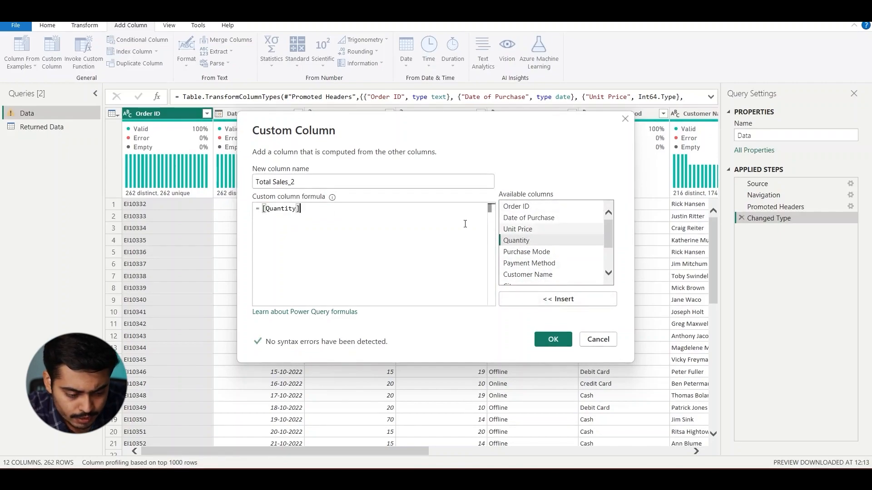
type("*")
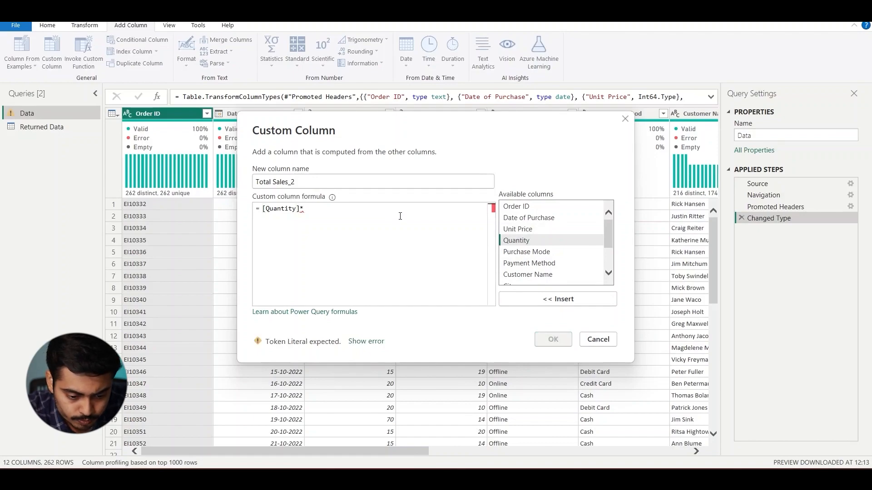
left_click(516, 231)
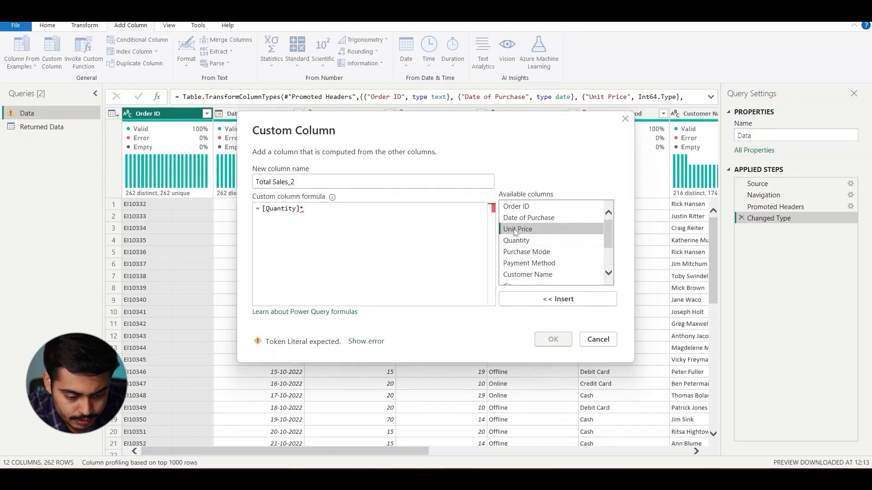
left_click(544, 300)
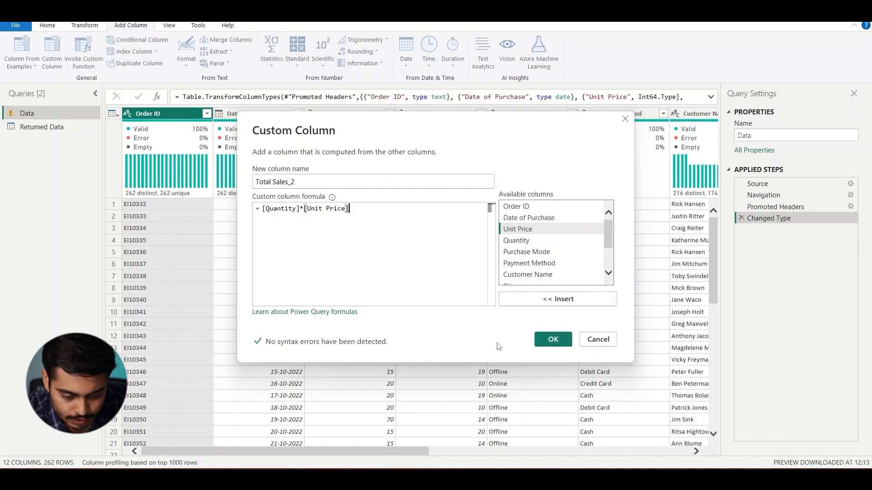
left_click(551, 339)
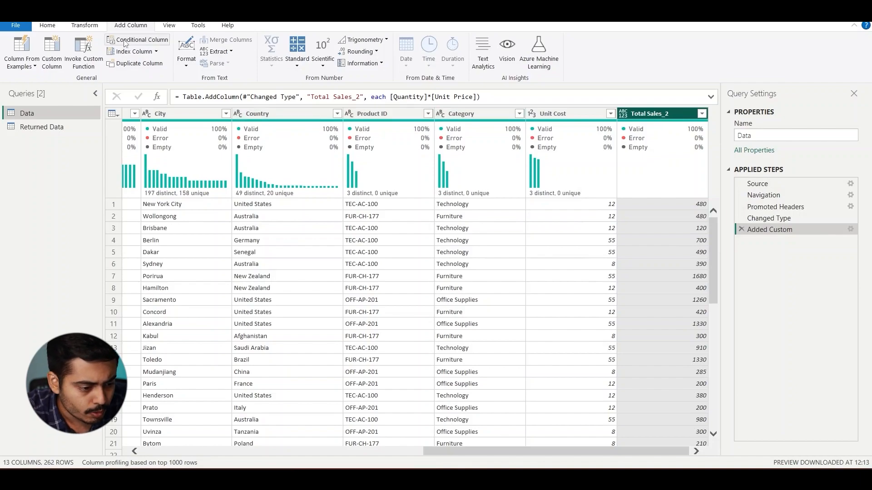
Start another custom column in the Data query and name it Total Cost.
left_click(53, 57)
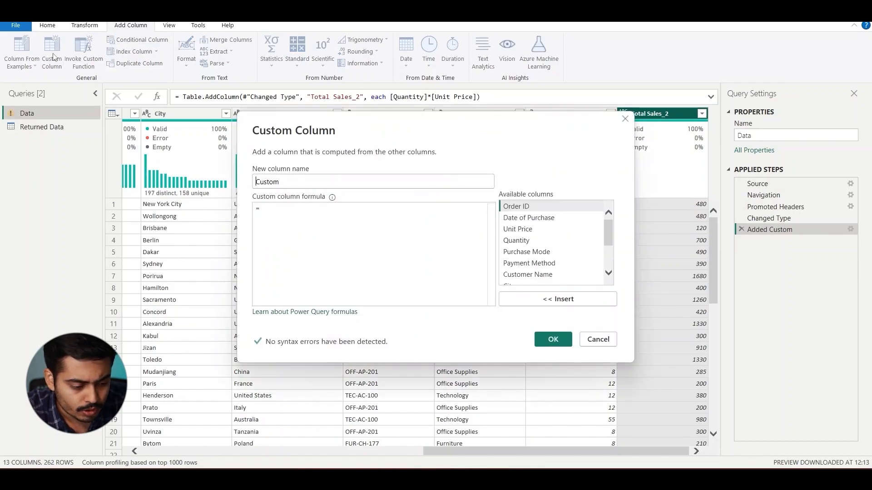
double_click(285, 183)
key("BackSpace")
type("Total Cost")
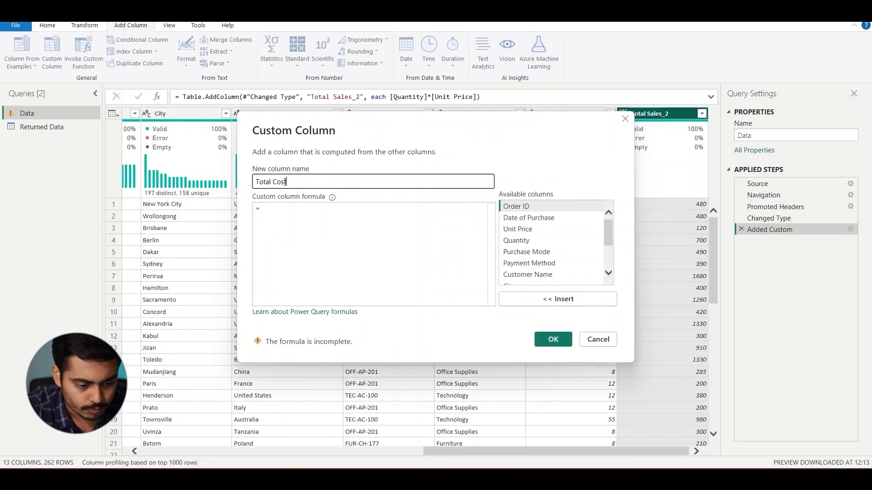
Define the Total Cost formula as [Quantity]*[Unit Cost] and add the column to the Data query.
left_click(289, 216)
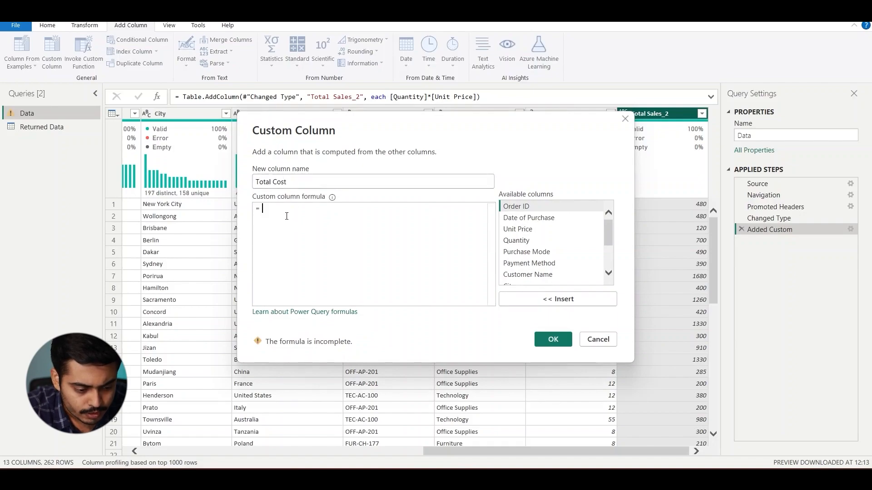
left_click(522, 240)
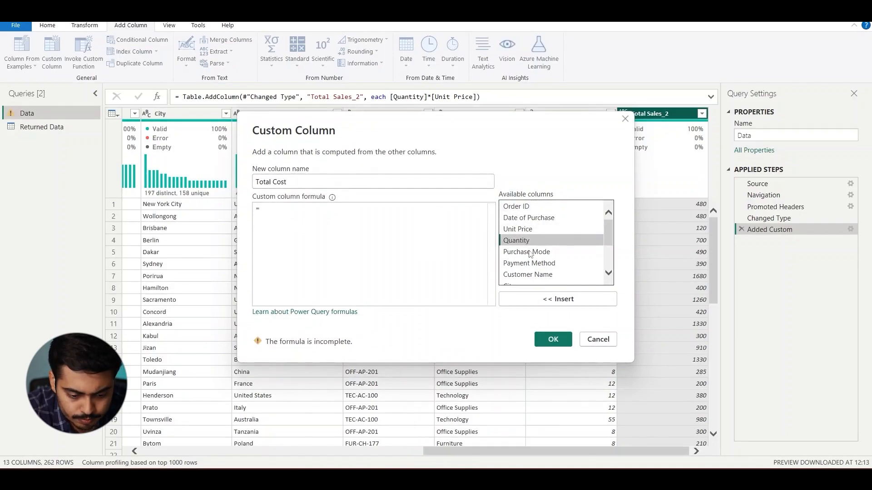
left_click(548, 300)
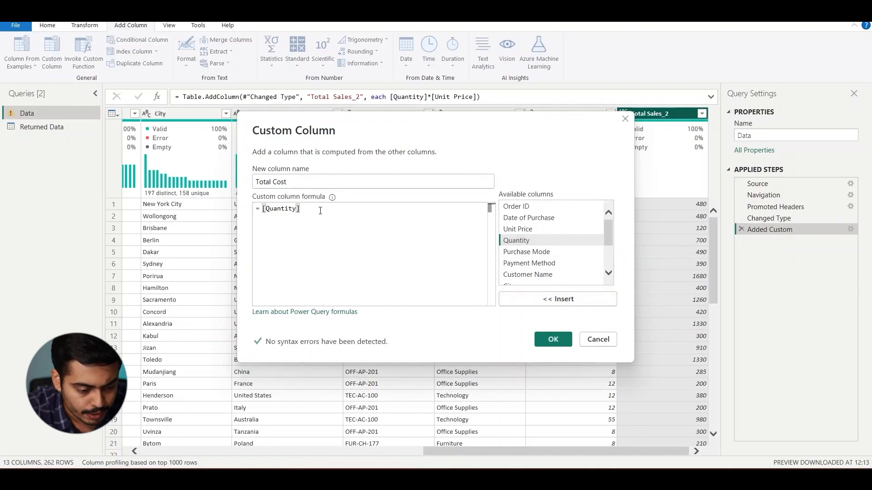
type("*")
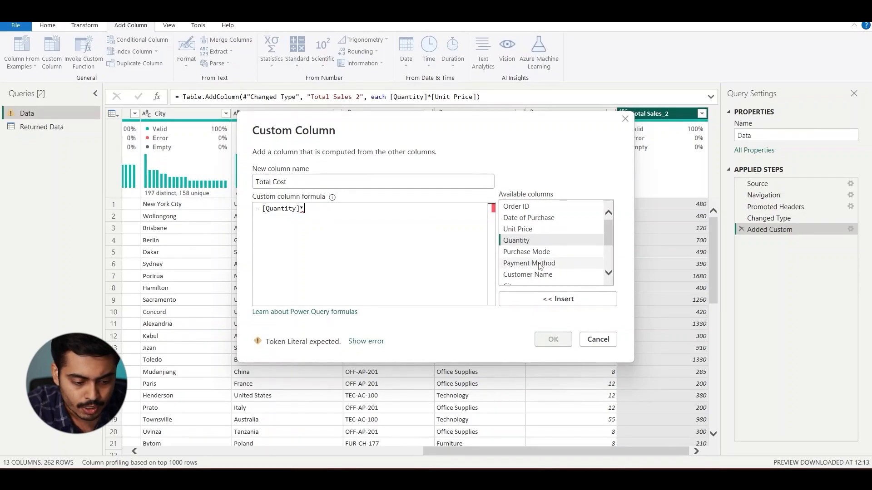
scroll(541, 267, "down", 2)
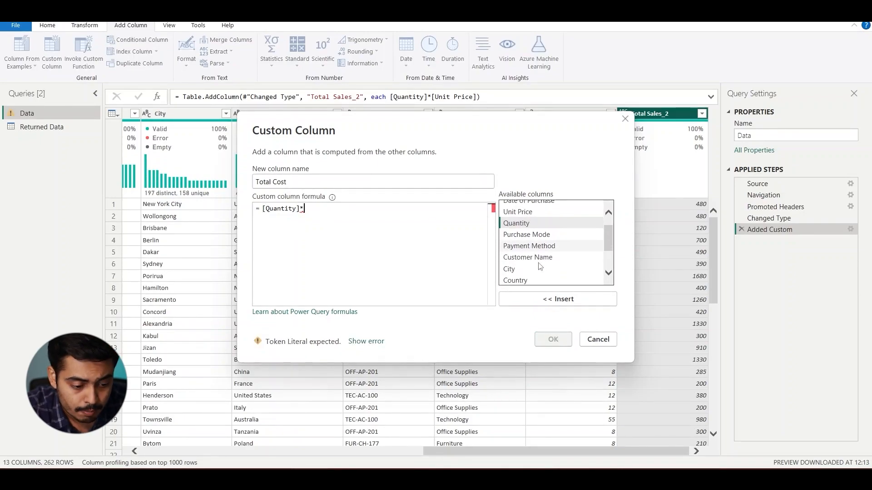
scroll(540, 266, "down", 3)
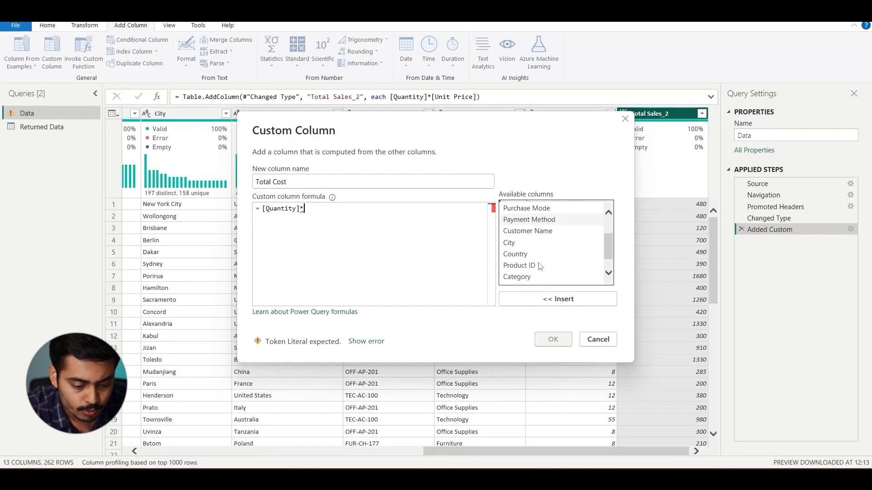
scroll(540, 266, "down", 2)
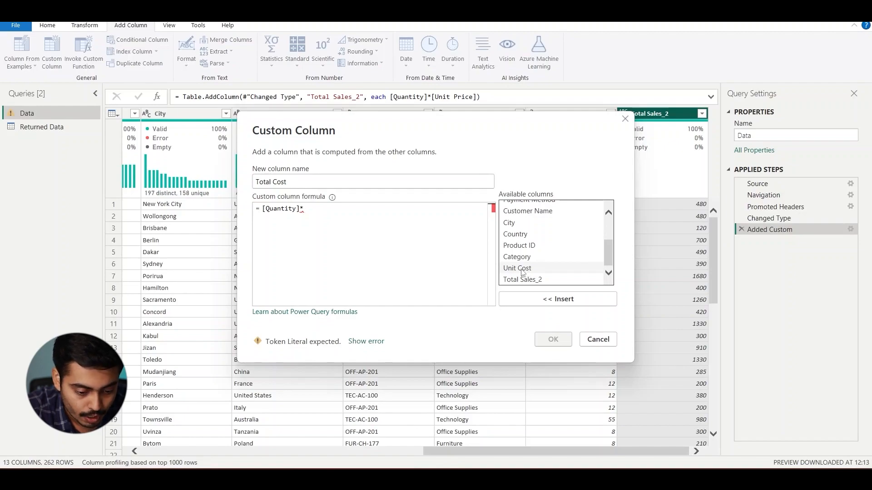
left_click(522, 269)
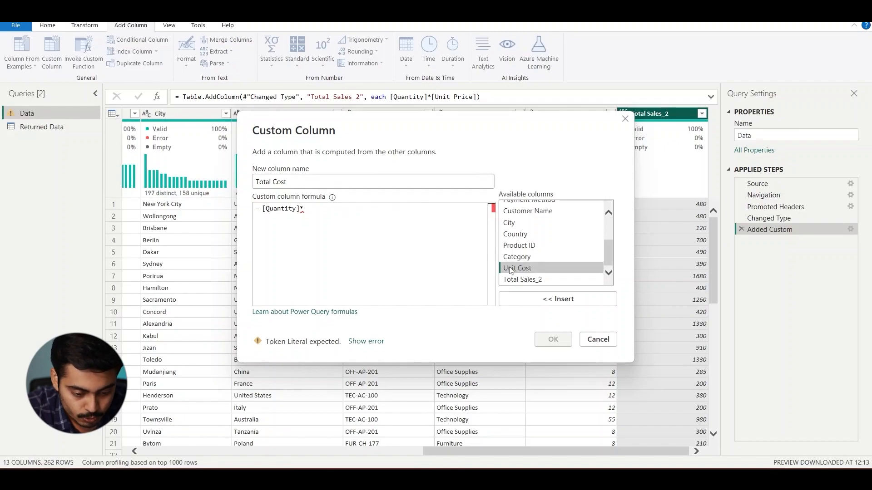
left_click(531, 298)
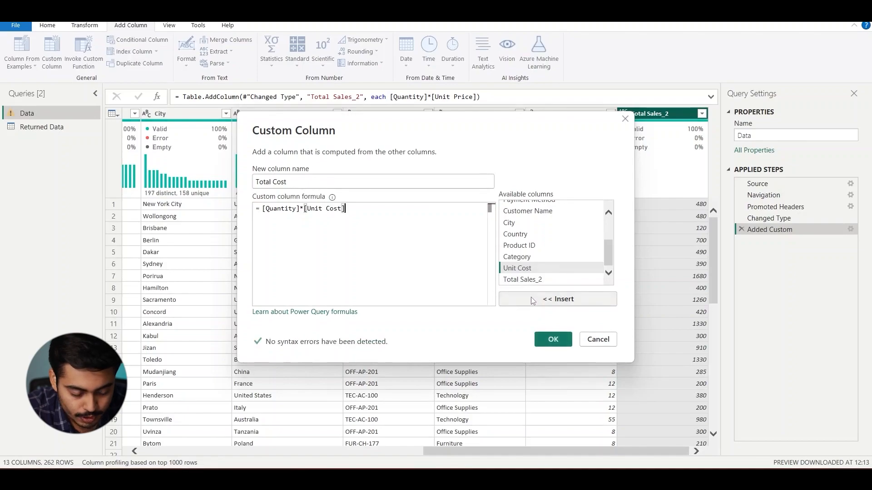
left_click(552, 341)
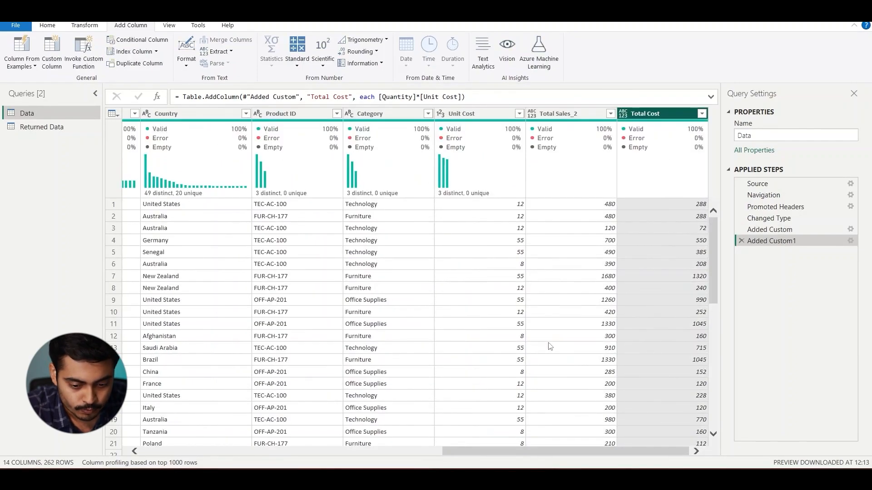
Review the applied steps that added the Total Sales_2 and Total Cost columns to the Data query.
left_click(777, 232)
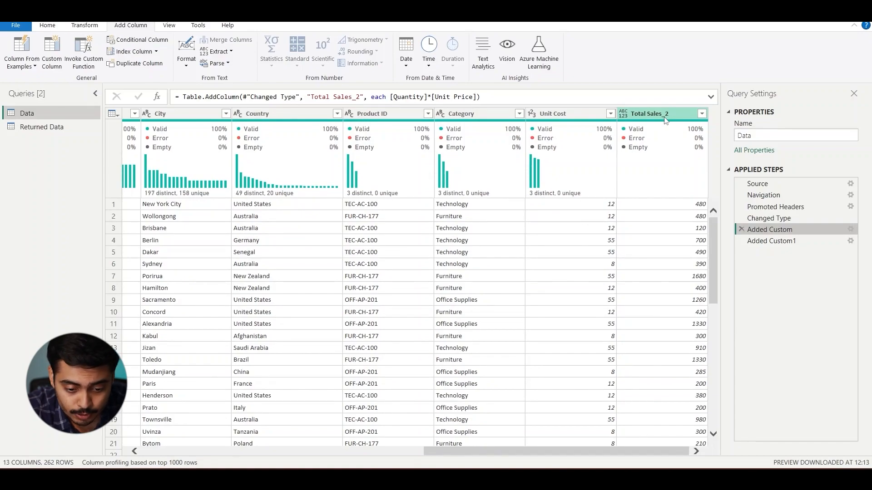
left_click(781, 242)
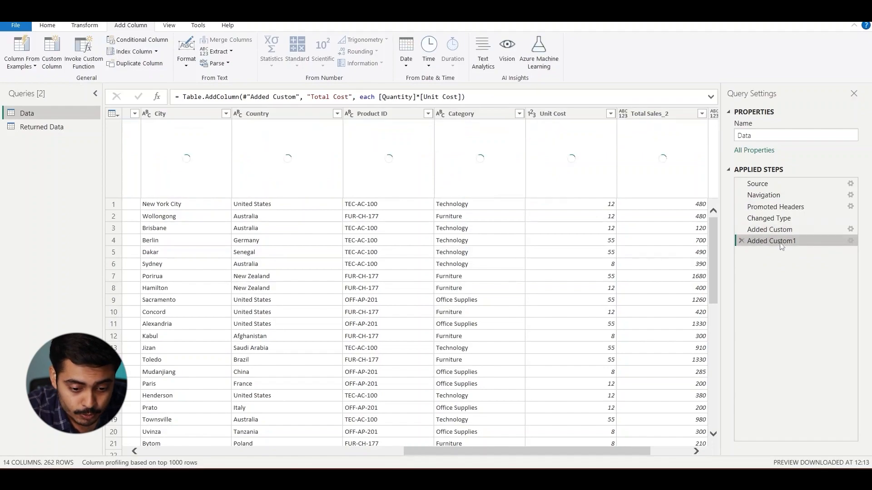
scroll(638, 238, "right", 2)
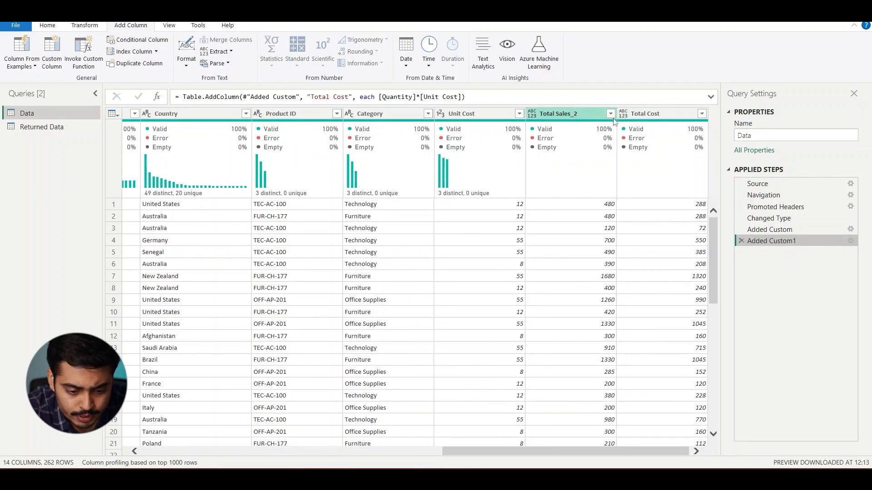
Rename the Total Cost column in the Data query as Total Cost_2.
left_click(656, 114)
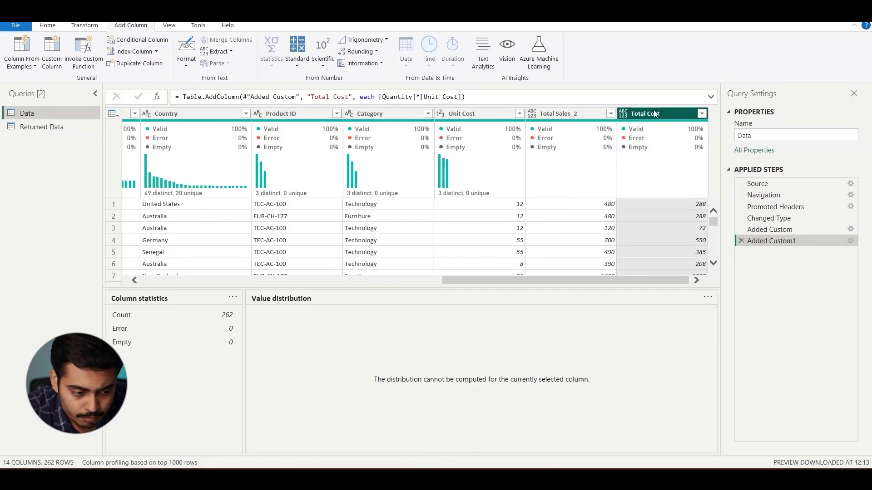
right_click(655, 114)
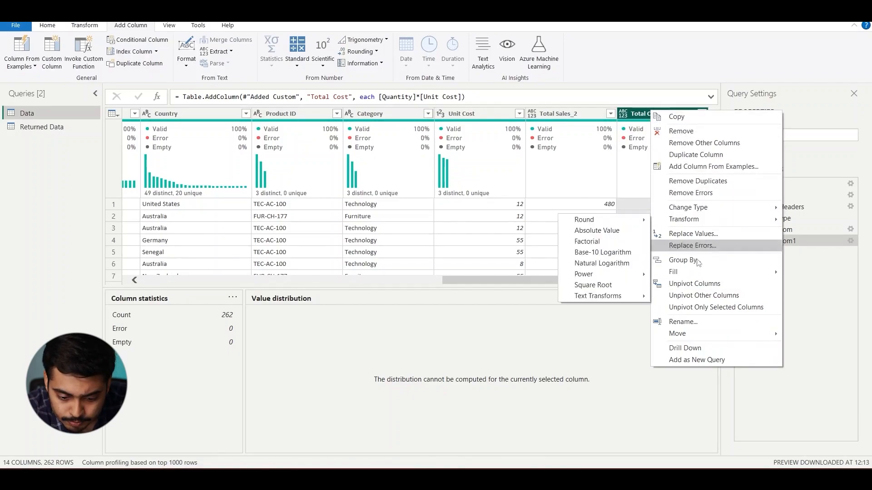
left_click(697, 321)
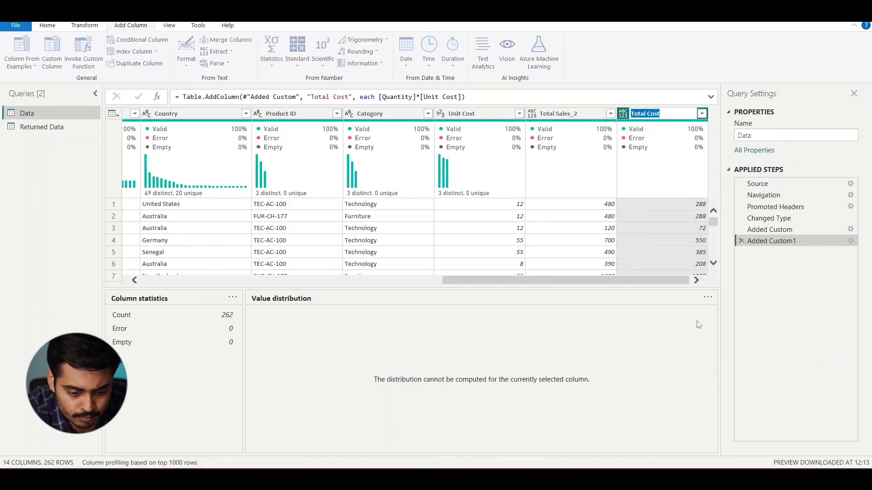
key("Return")
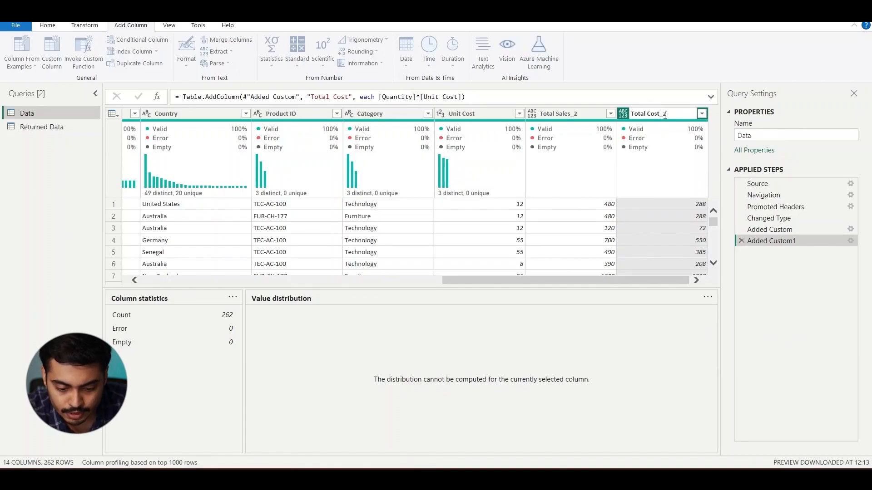
type("2")
key("Return")
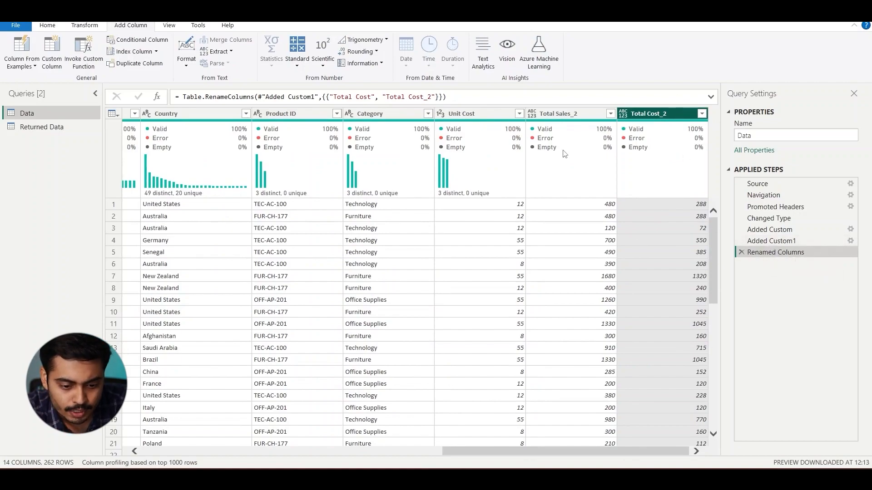
Start a new custom column in the Data query and name it Profit.
left_click(53, 55)
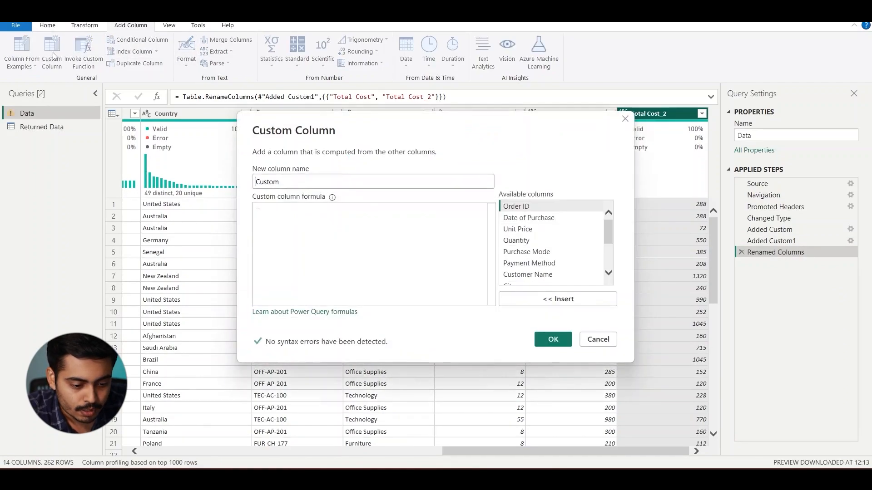
double_click(310, 181)
key("BackSpace")
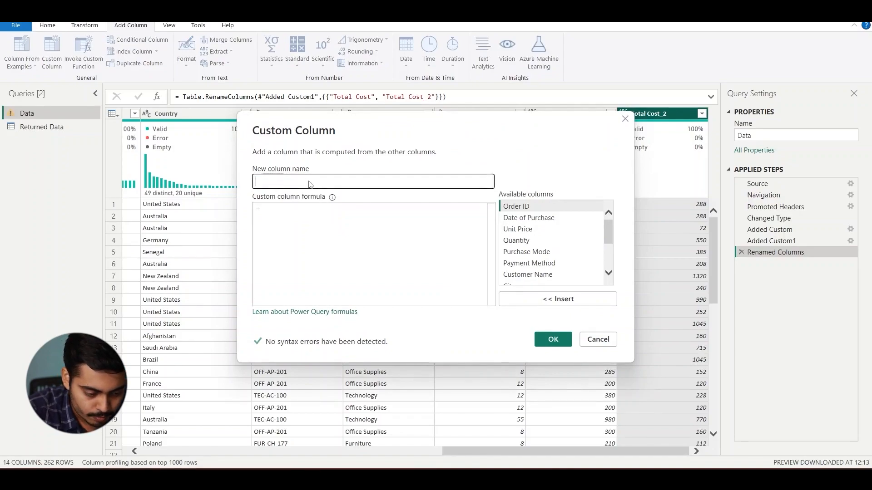
type("Profit")
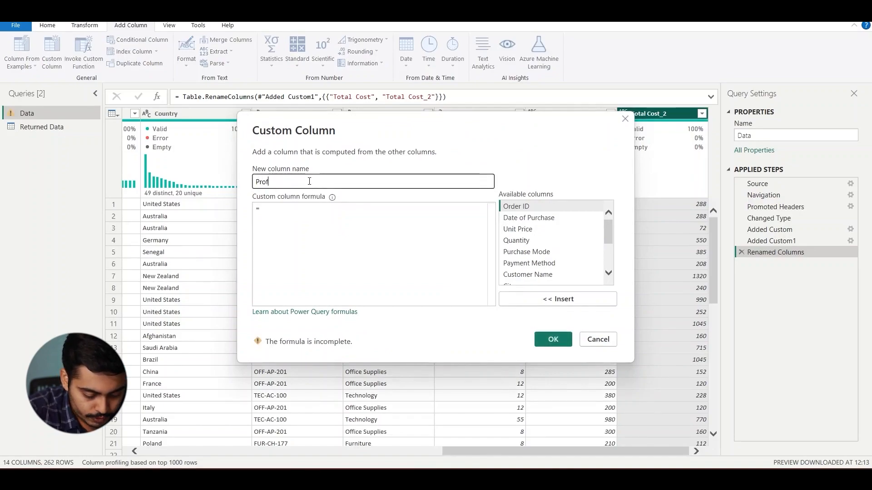
Define the Profit column's formula as [Total Sales_2]-[Total Cost_2] and create the column.
left_click(298, 207)
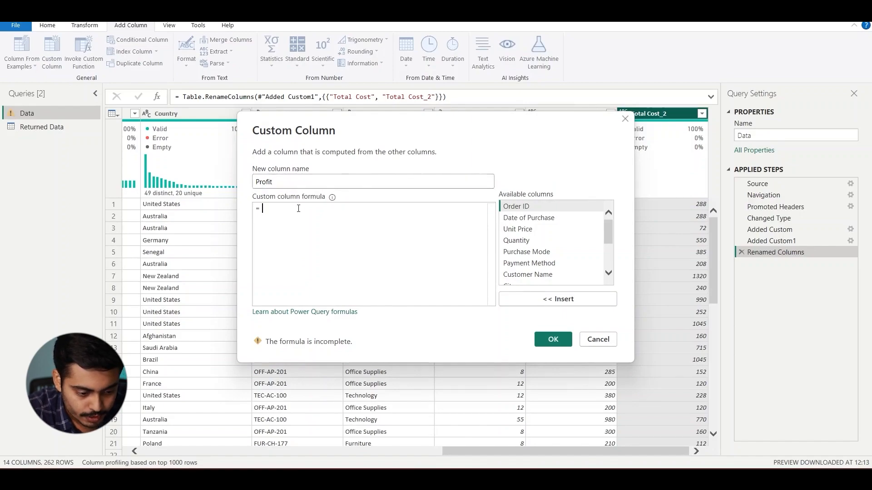
scroll(536, 256, "down", 3)
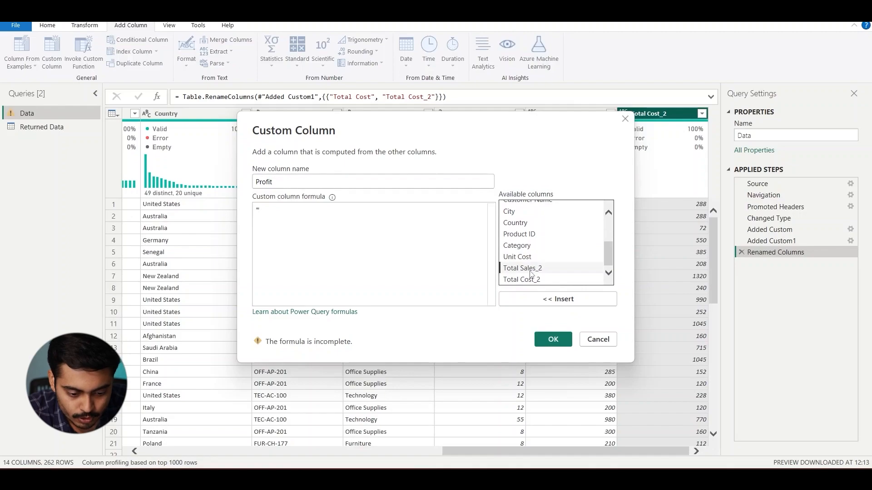
left_click(531, 270)
left_click(541, 302)
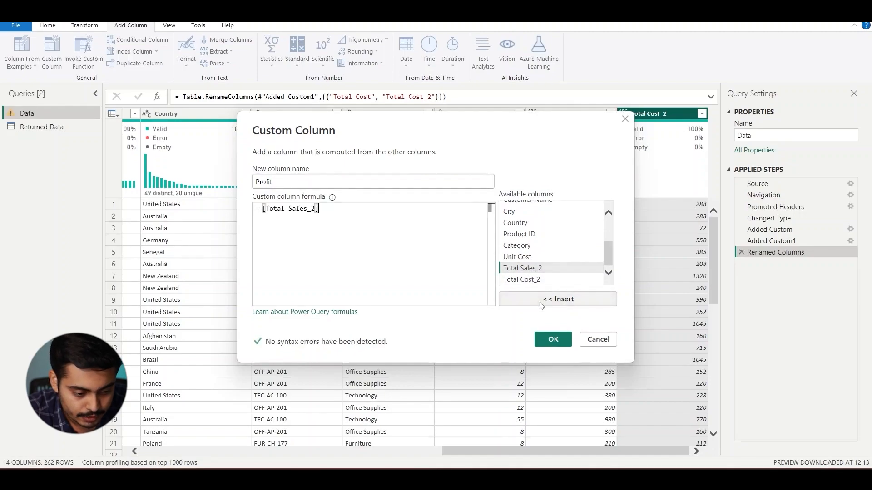
type("-")
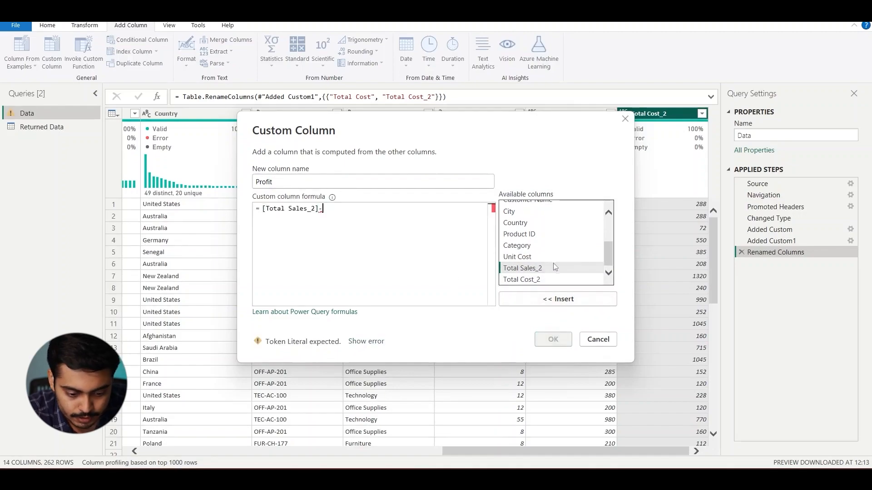
left_click(547, 280)
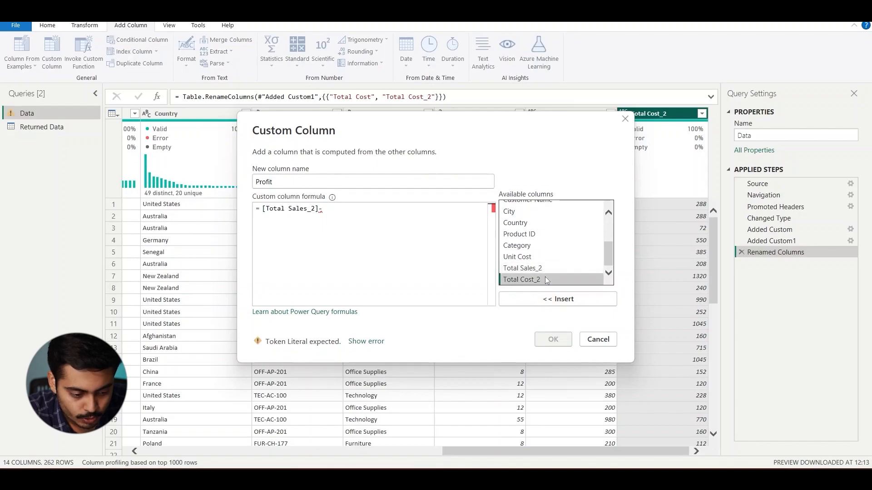
left_click(549, 300)
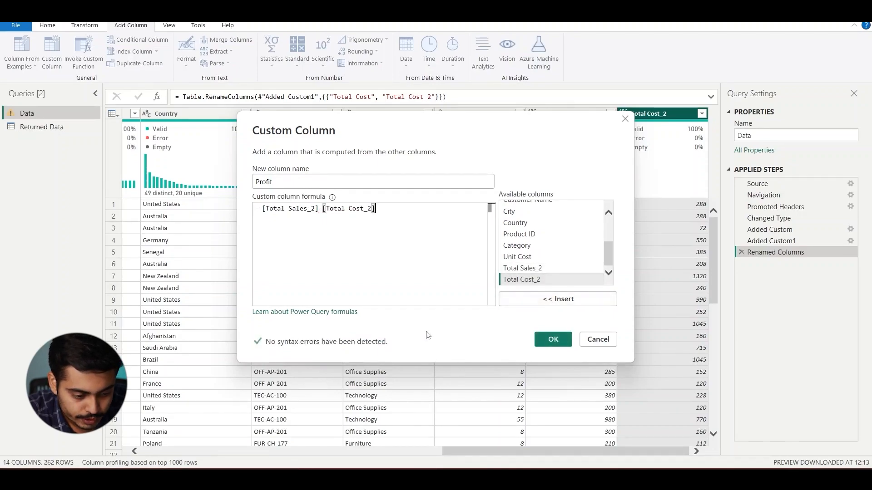
left_click(554, 340)
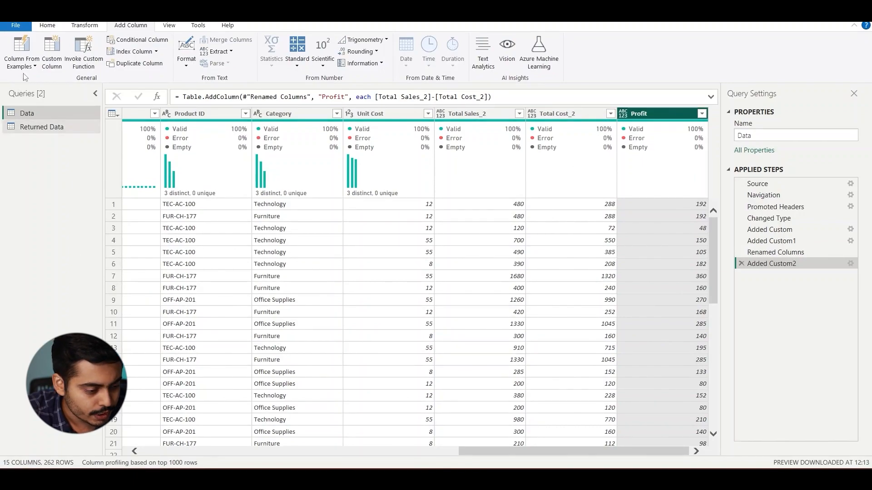
Apply the query changes to the report and close the Power Query editor.
left_click(47, 26)
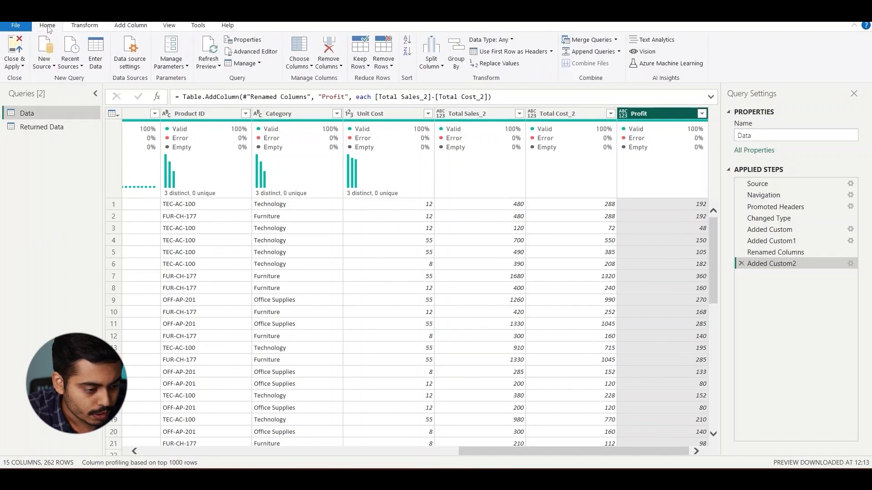
left_click(21, 66)
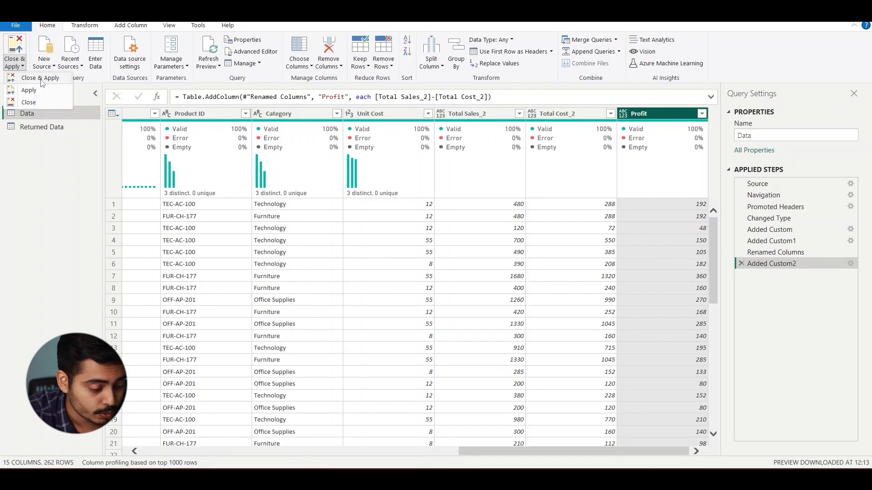
left_click(42, 80)
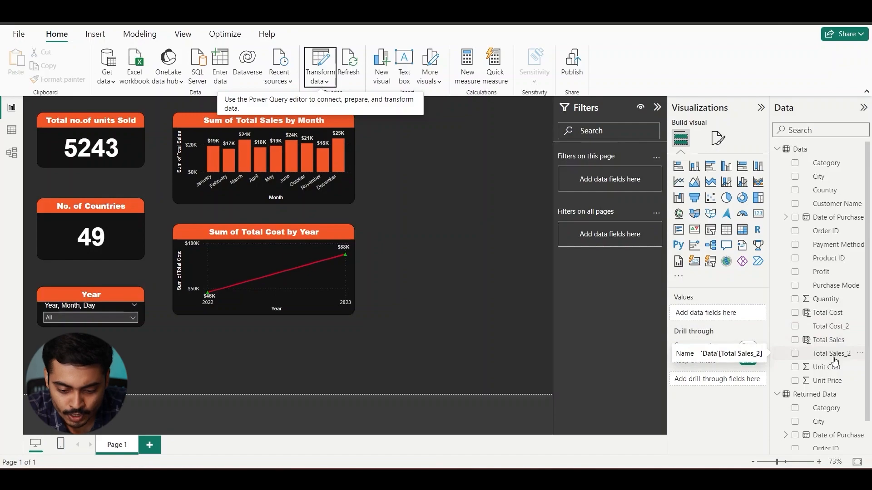
Add a card visual with the Profit field to the report page and check the field's summarization options.
scroll(821, 395, "down", 1)
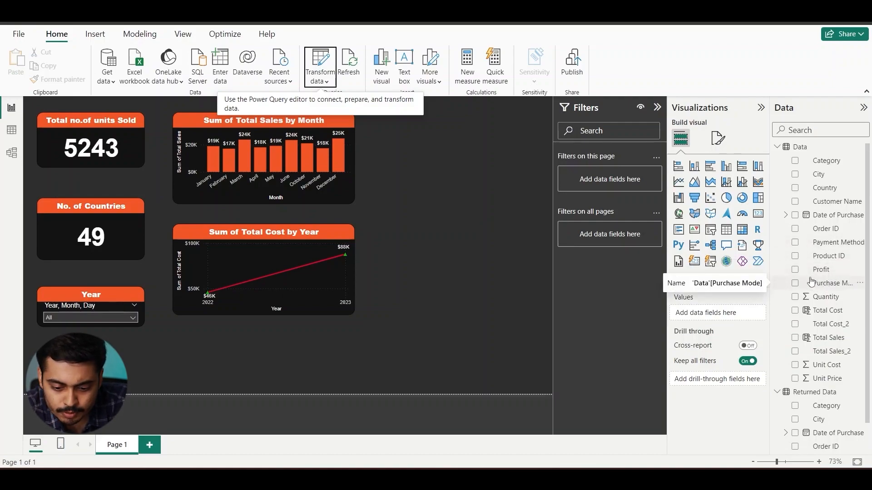
left_click(759, 218)
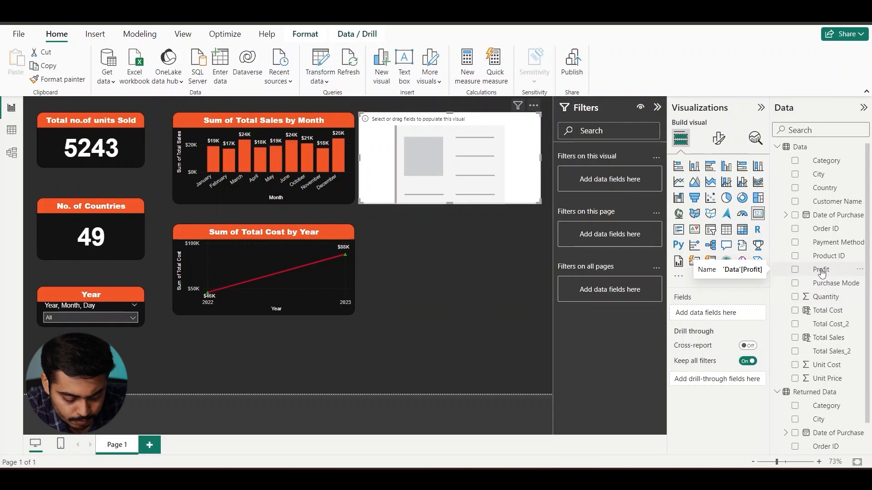
left_click_drag(822, 273, 722, 319)
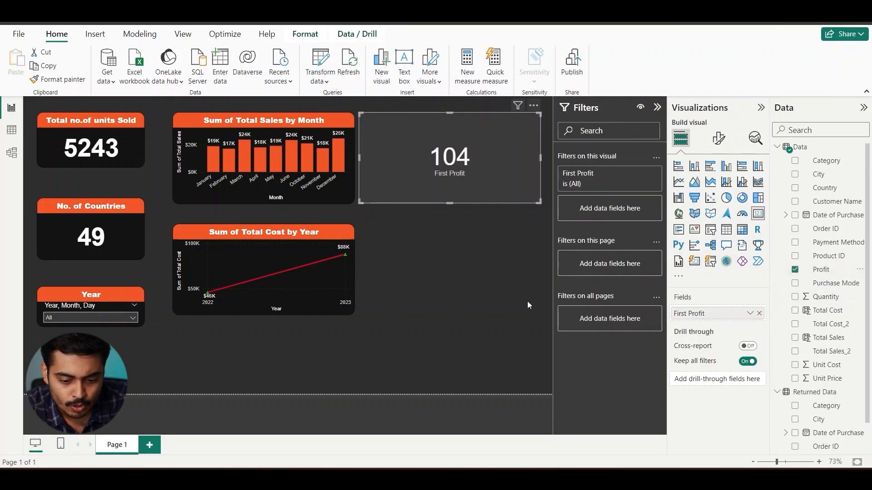
left_click(750, 314)
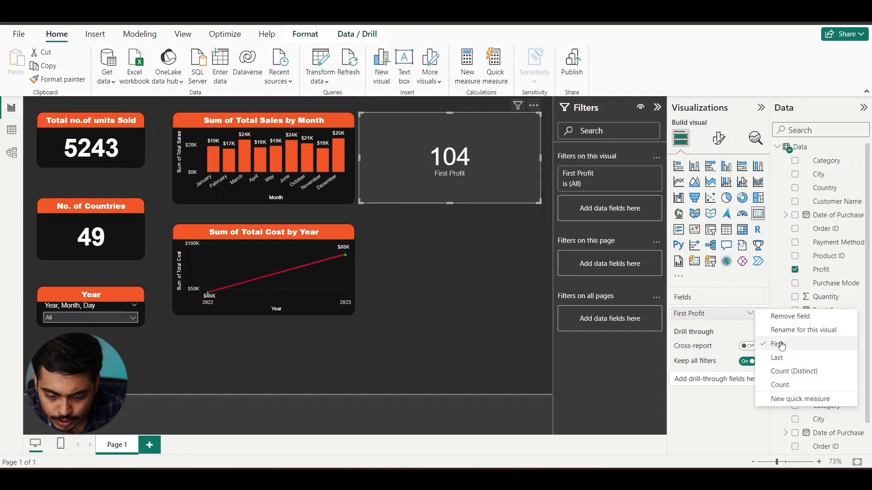
left_click(732, 318)
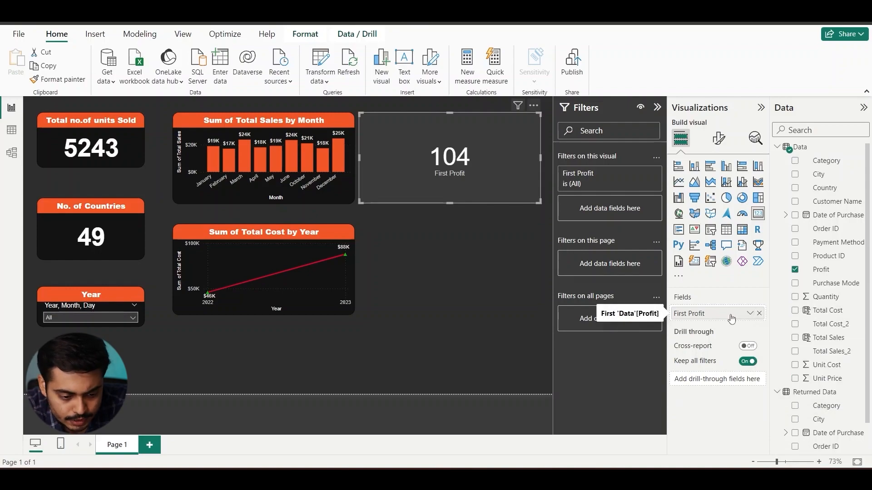
In the table view of the Data table, change the Total Sales_2 column's data type to Whole number.
left_click(11, 131)
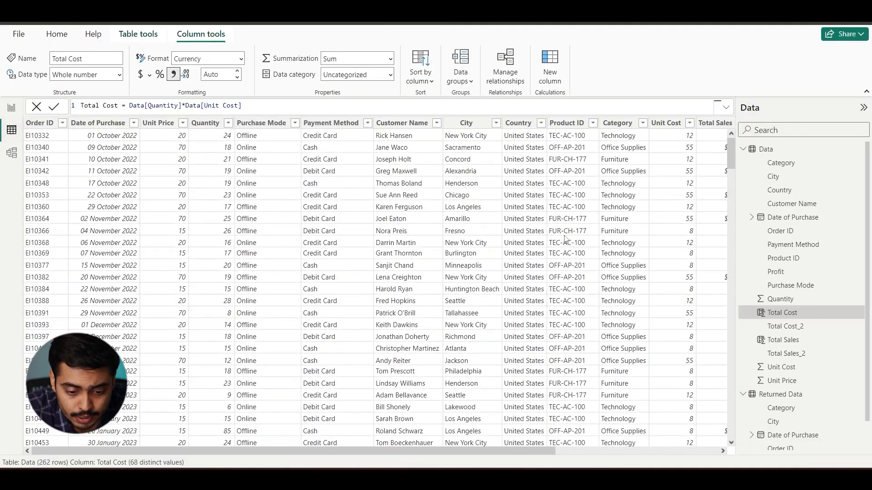
scroll(564, 239, "right", 2)
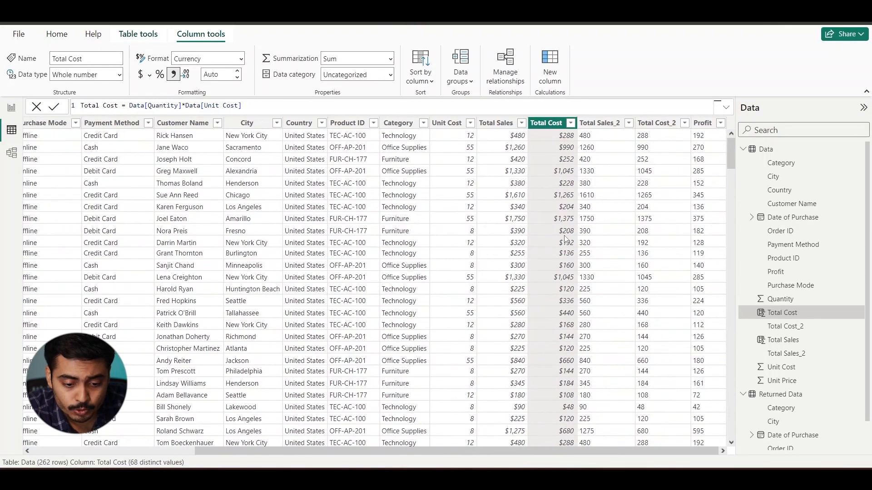
left_click(605, 126)
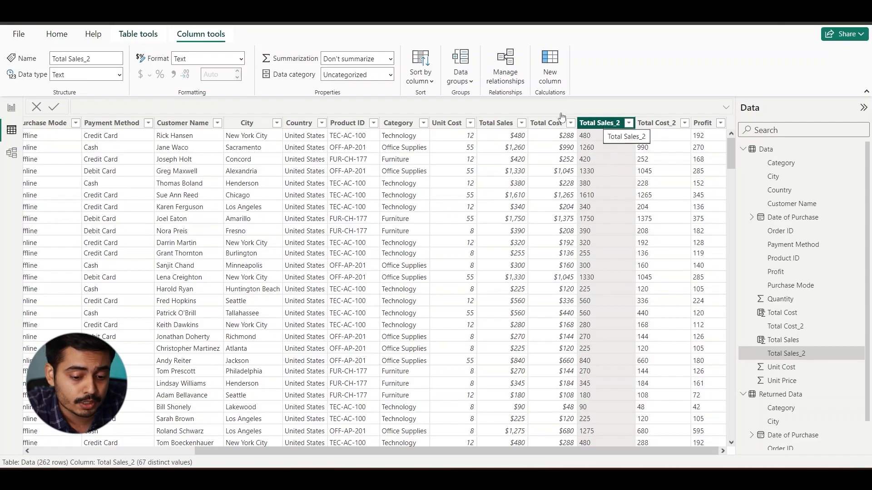
left_click(120, 76)
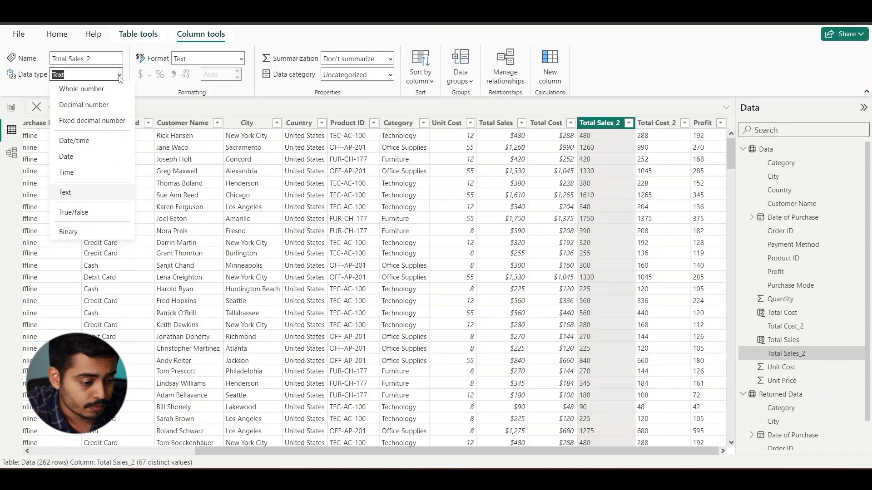
left_click(98, 94)
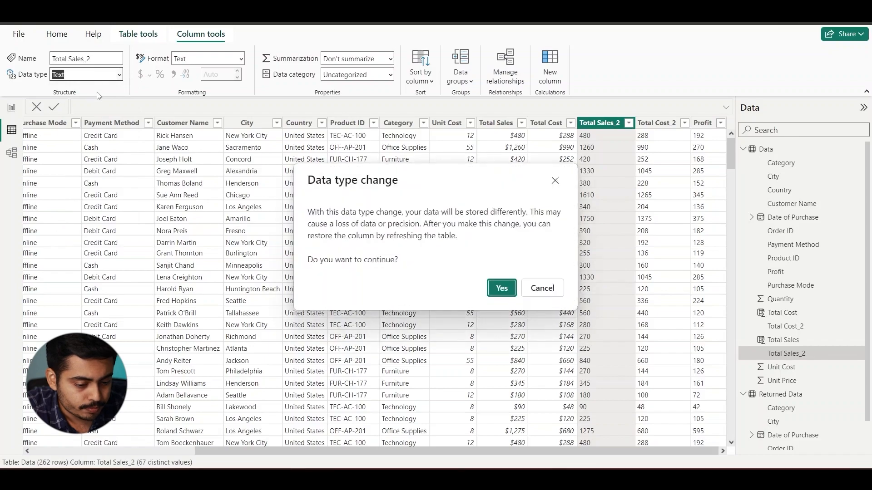
left_click(501, 289)
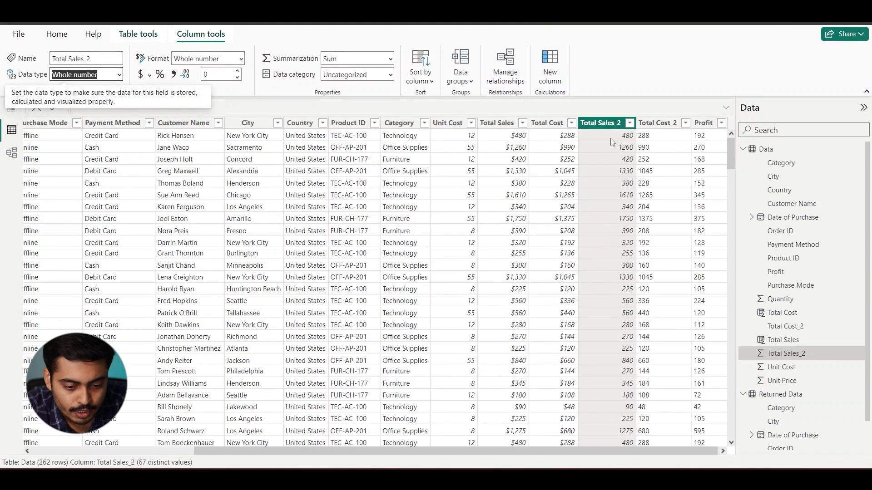
Change the Total Cost_2 column's data type to Whole number.
left_click(663, 123)
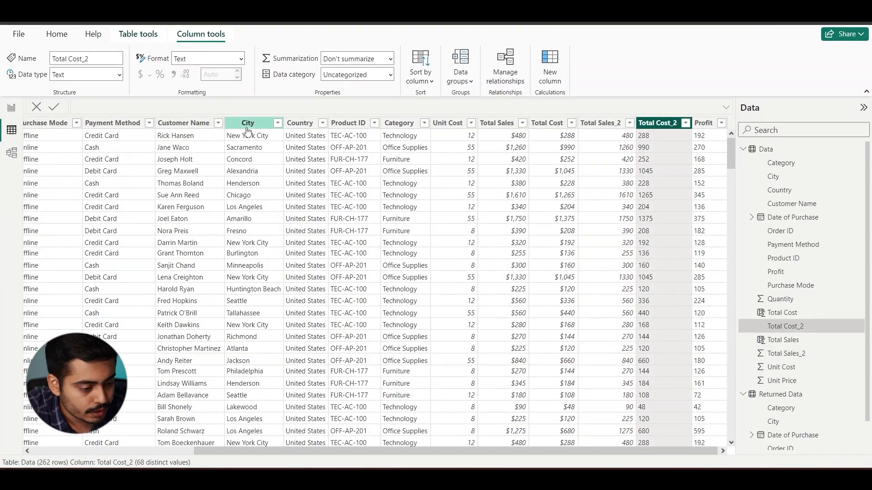
left_click(98, 74)
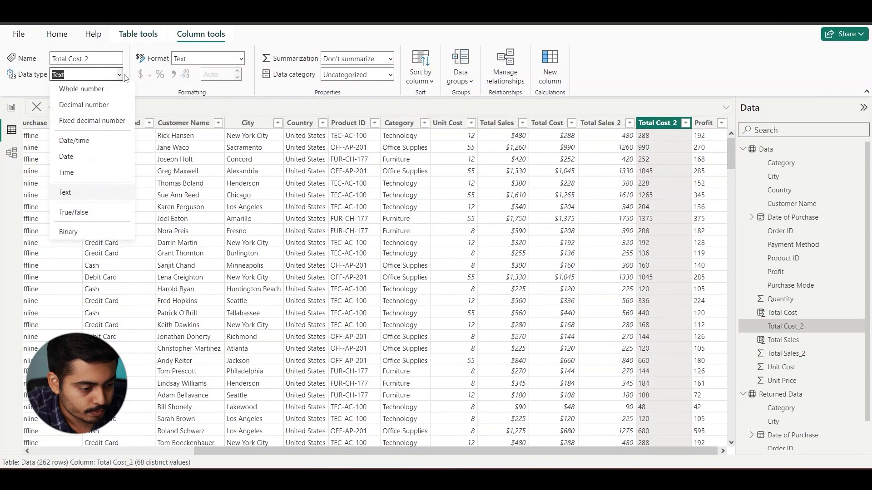
left_click(104, 89)
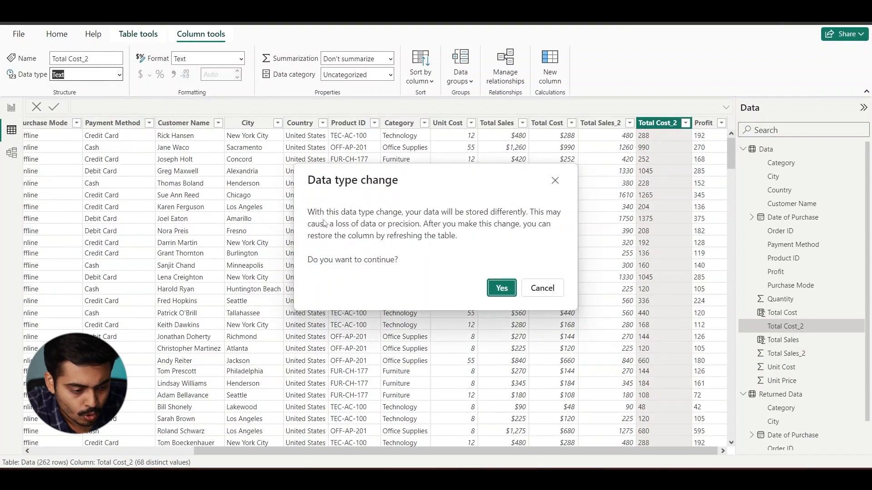
left_click(502, 288)
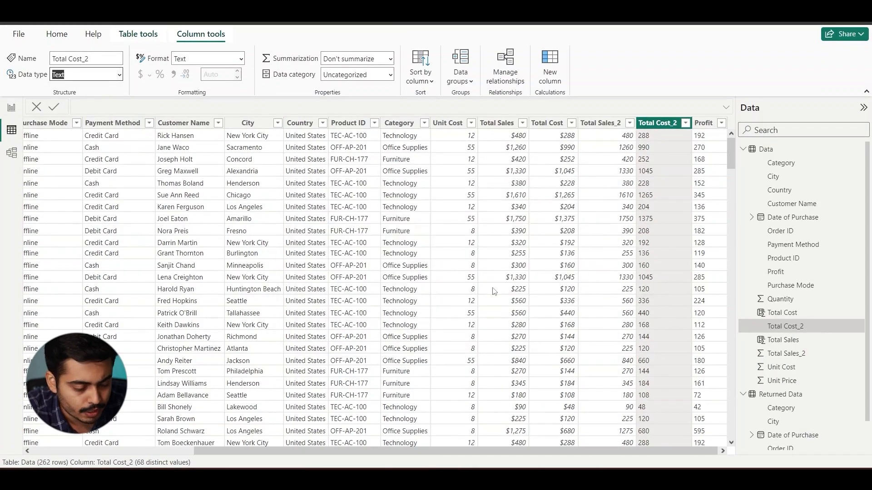
Change the Profit column's data type to Whole number.
left_click(709, 123)
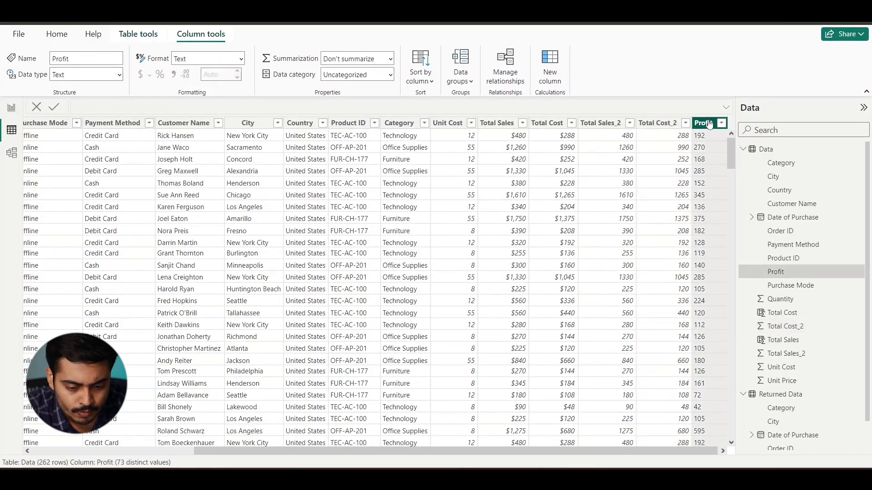
left_click(116, 75)
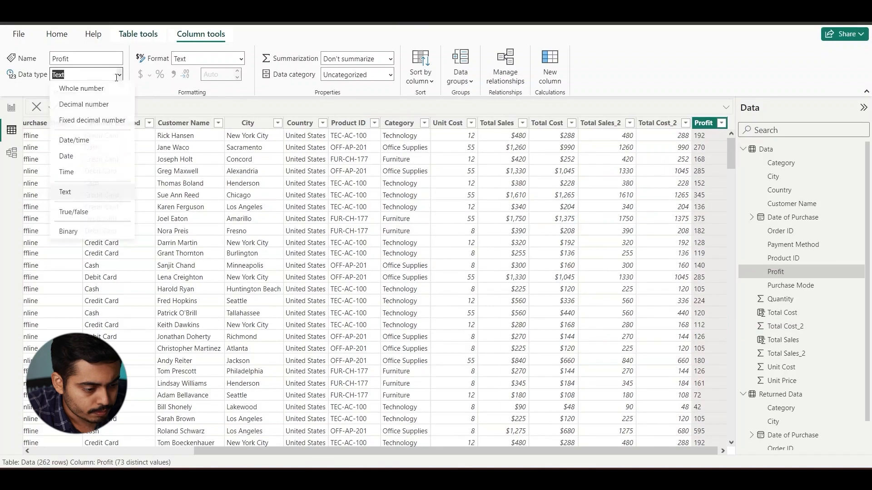
left_click(104, 91)
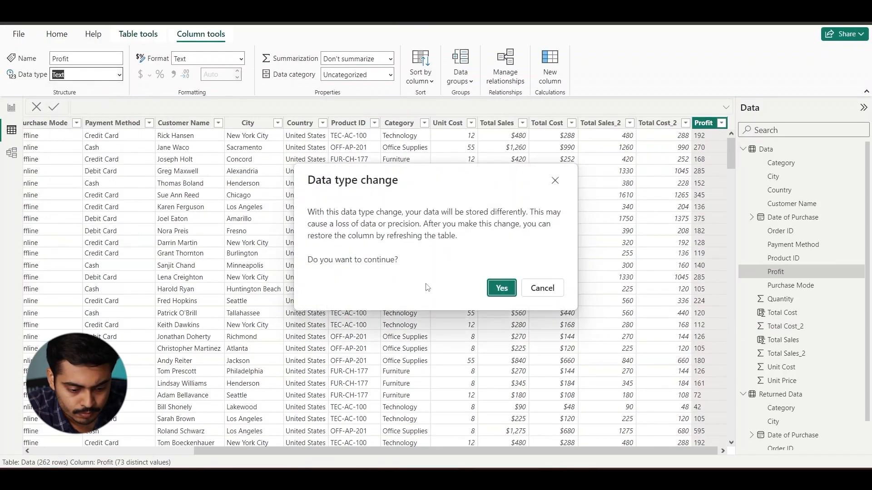
left_click(501, 287)
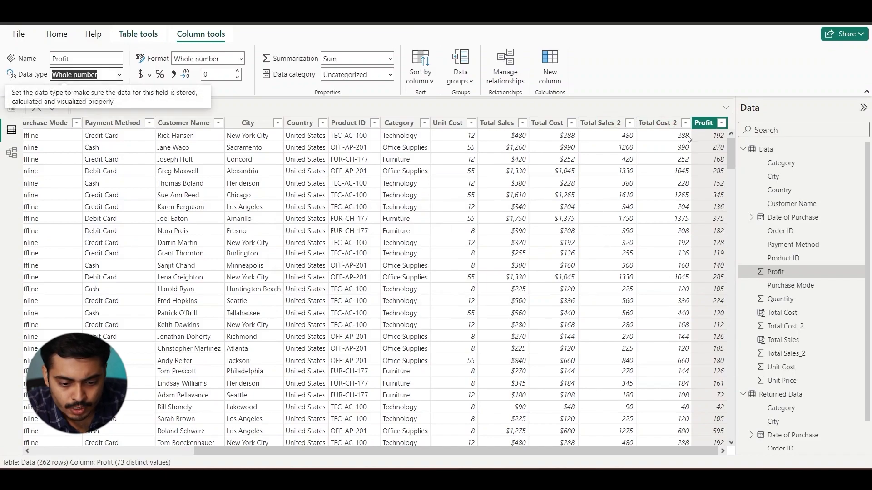
Compare the data type and format settings of the Total Cost, Total Sales and Total Sales_2 columns.
left_click(500, 128)
left_click(550, 125)
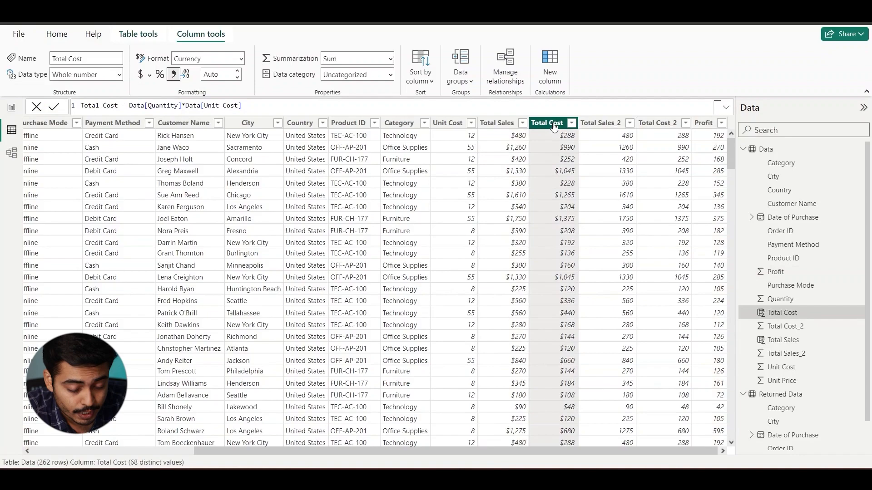
left_click(481, 127)
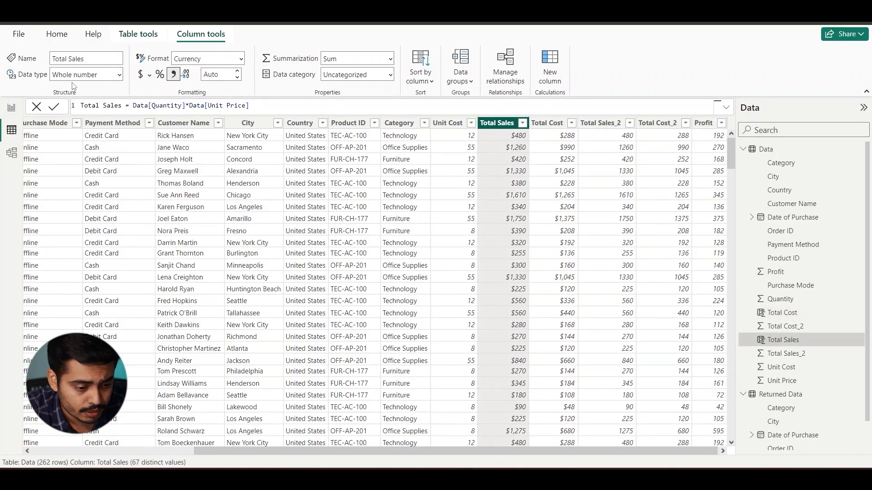
left_click(609, 129)
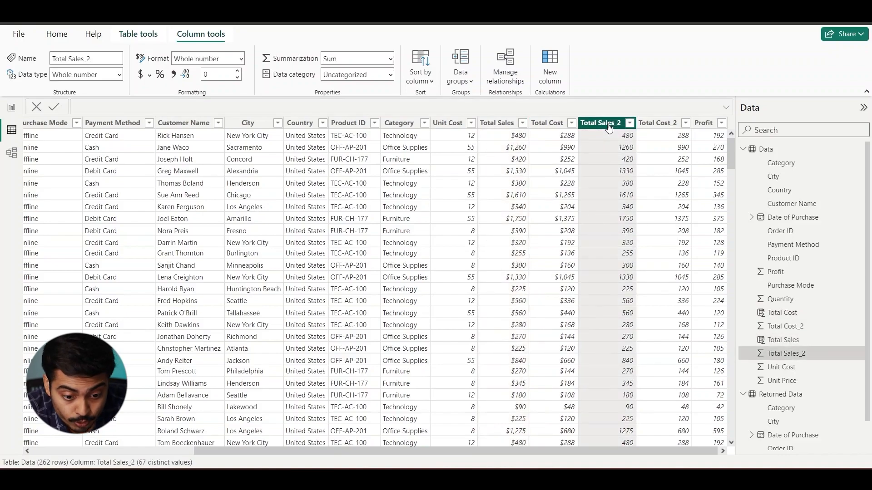
Format the Total Sales_2, Total Cost_2 and Profit columns as currency with the dollar sign.
left_click(141, 75)
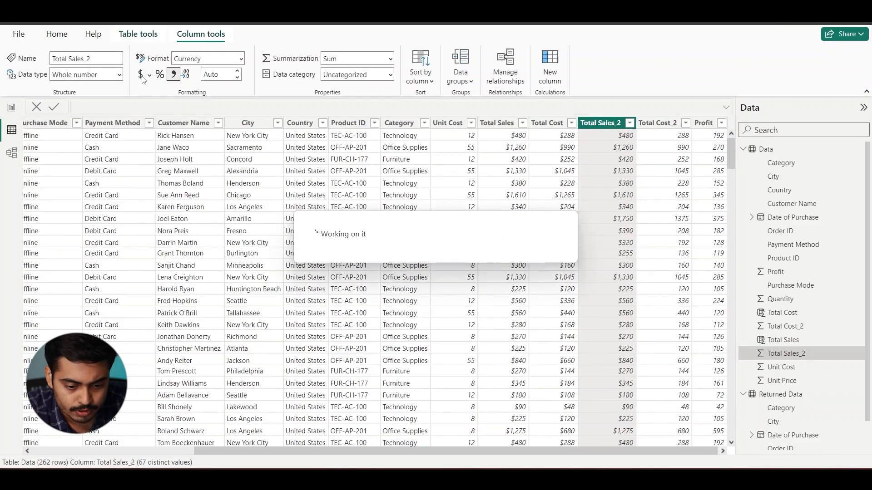
left_click(663, 123)
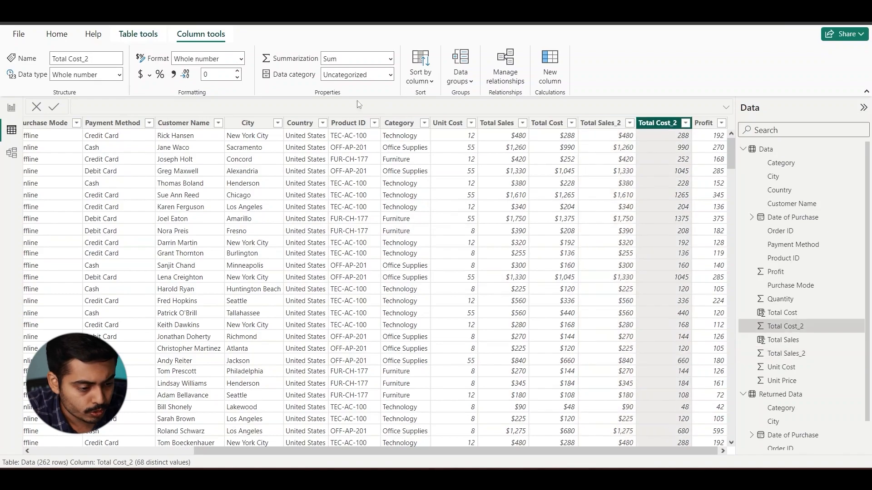
left_click(141, 76)
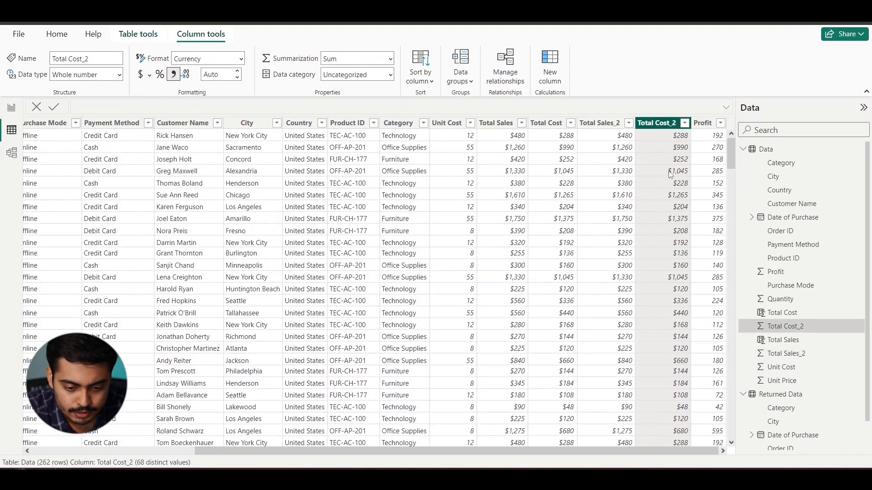
left_click(704, 123)
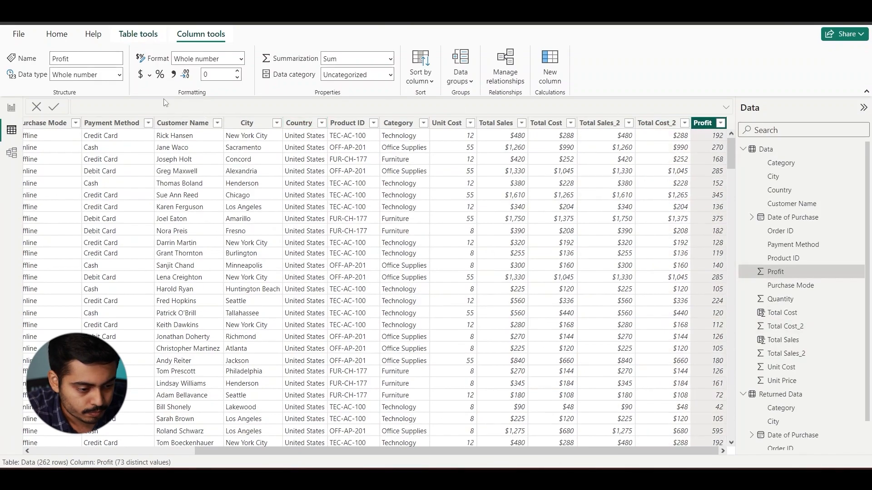
left_click(141, 76)
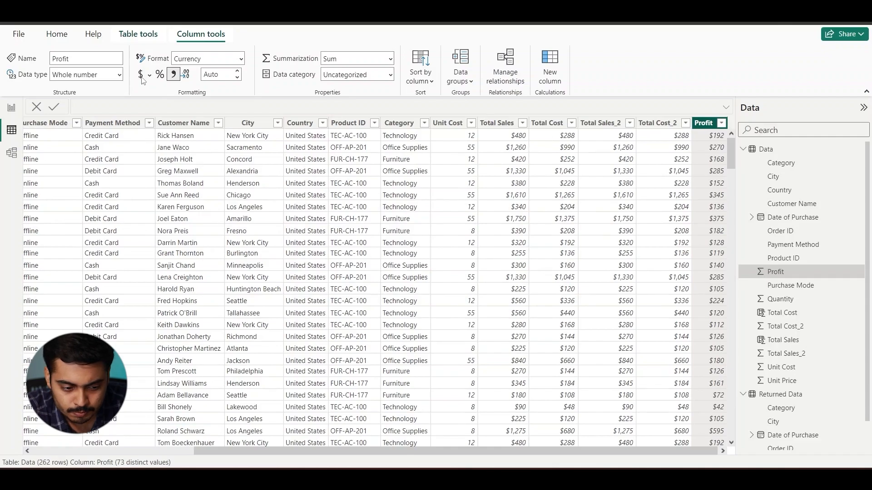
In the report view, change the profit card's aggregation to Sum.
left_click(12, 114)
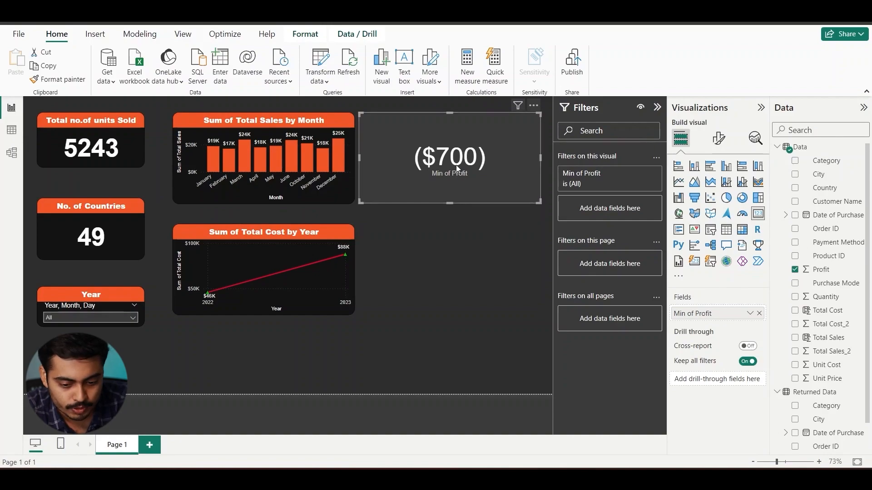
left_click(751, 314)
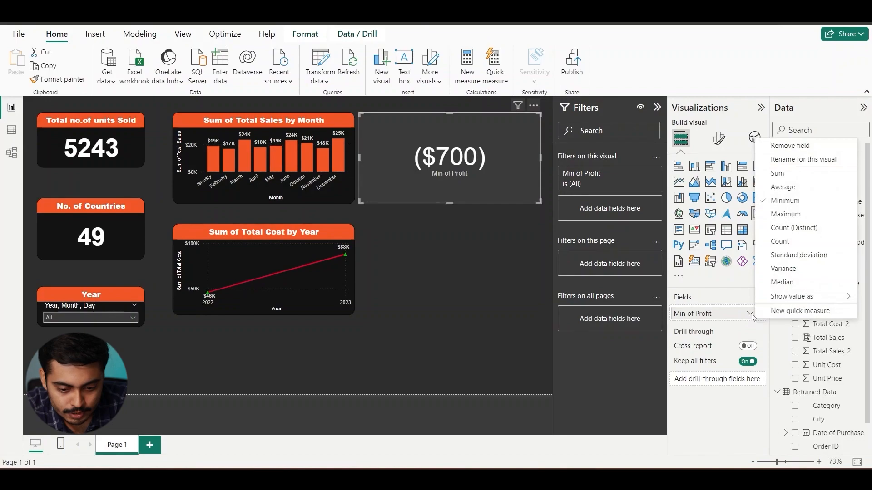
left_click(790, 178)
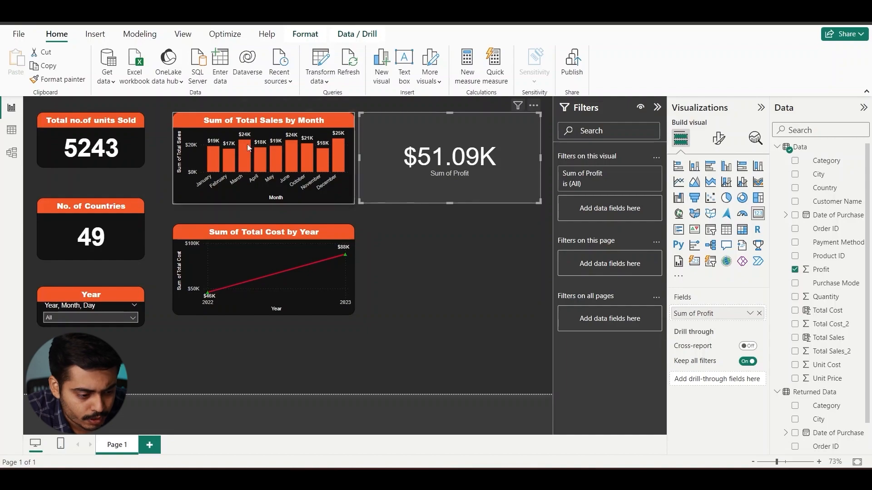
Copy the formatting of the "Total no.of units Sold" card onto the profit card with Format painter.
left_click(122, 148)
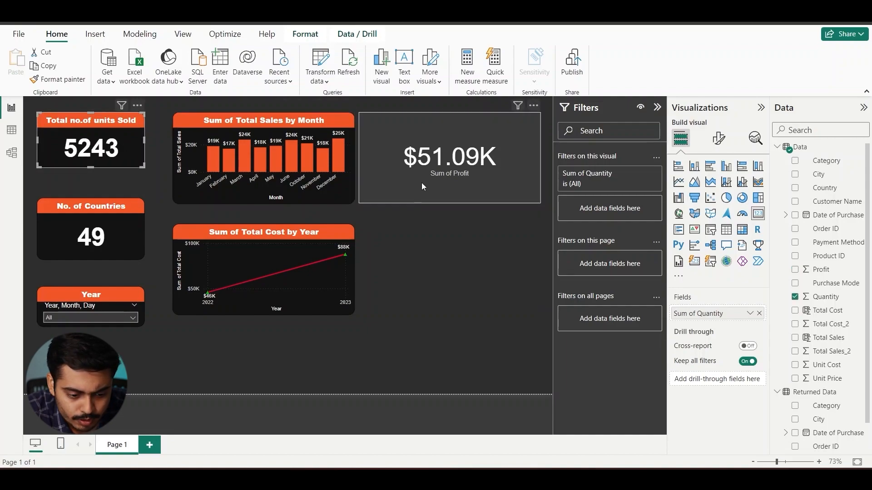
left_click(63, 79)
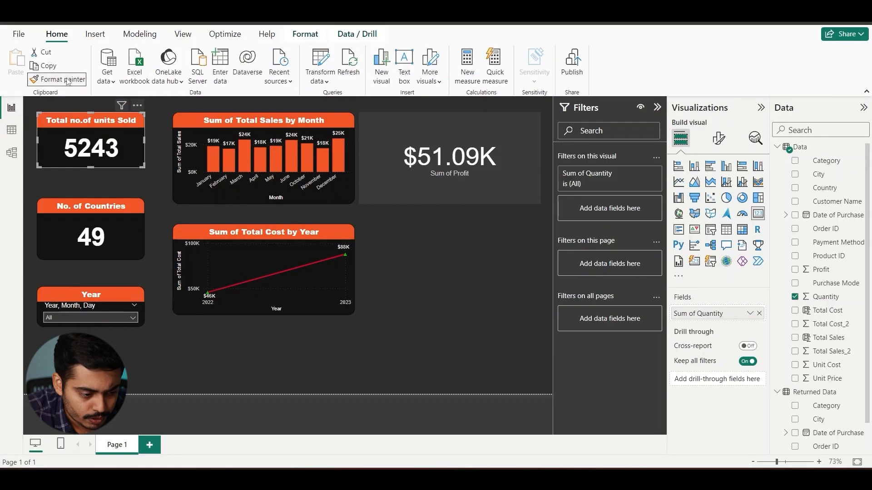
left_click(437, 126)
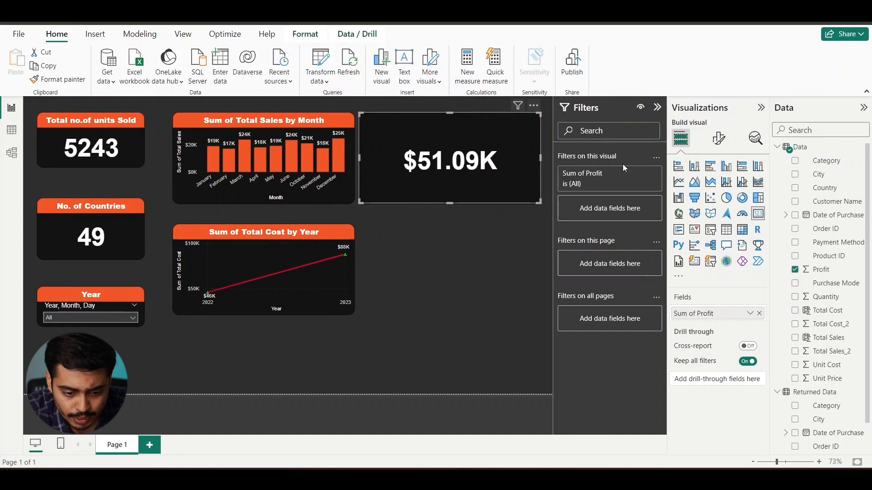
Set the profit card's title text to "Profit".
left_click(719, 144)
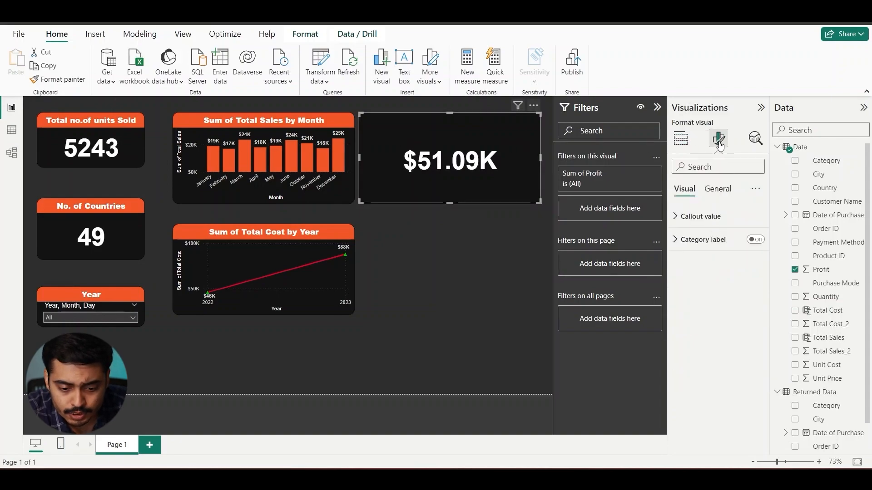
left_click(714, 194)
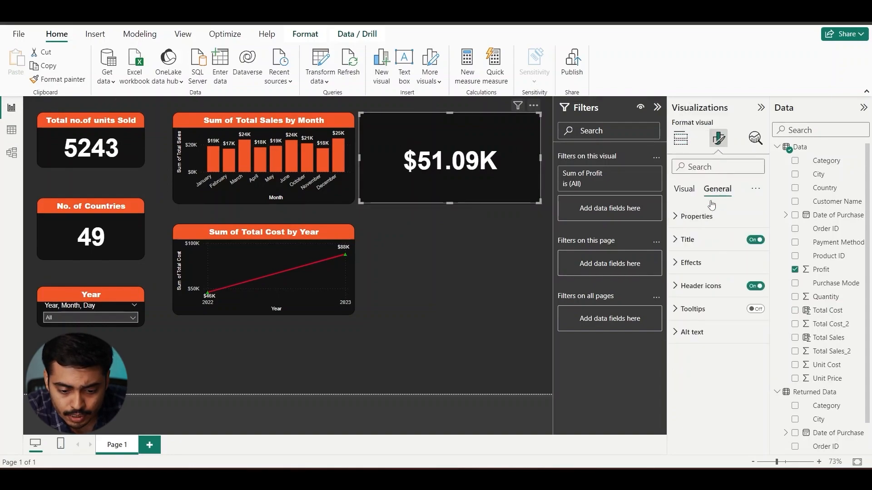
left_click(687, 239)
left_click(698, 298)
type("Pro")
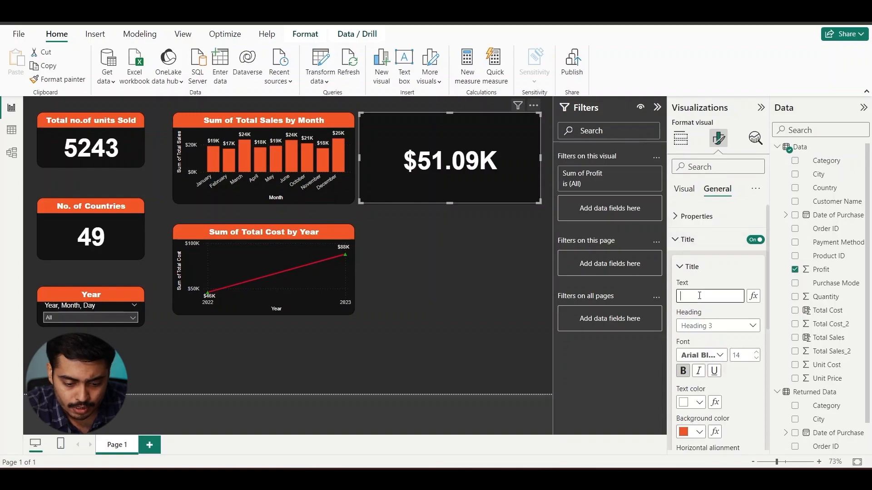
type("fit")
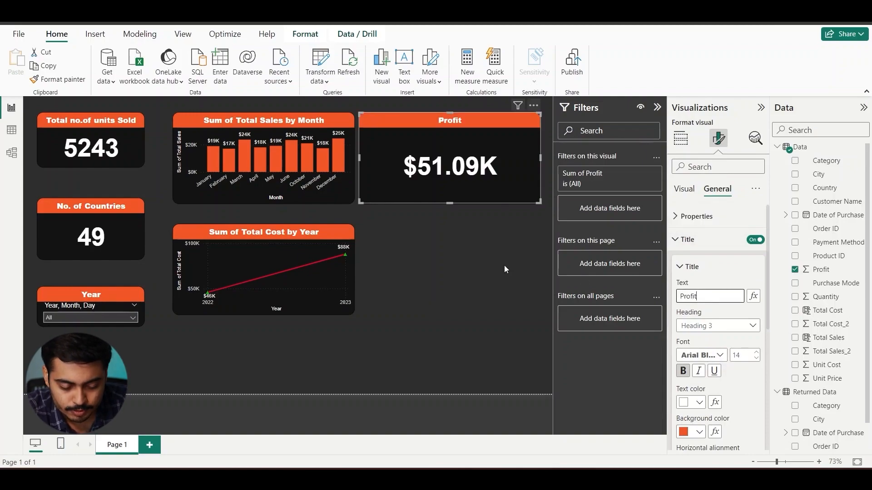
left_click(475, 260)
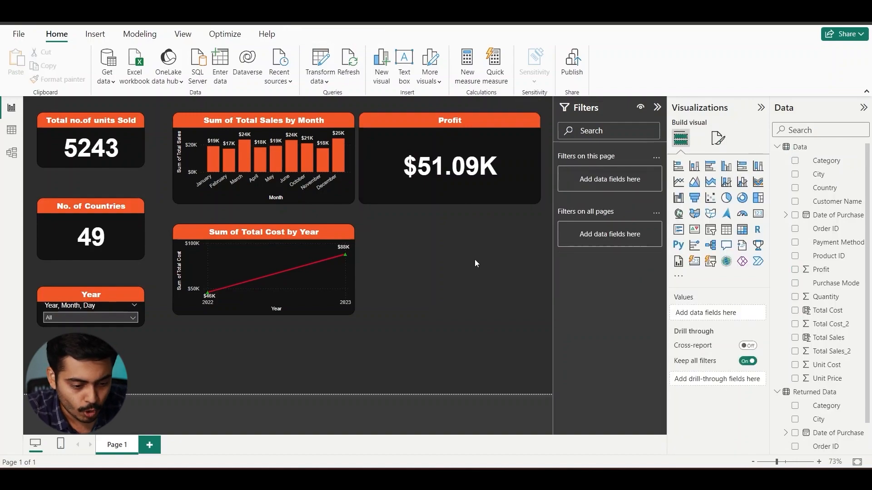
Check the dashboard filtered to 2022 with the Year slicer, and clear that year again.
left_click(133, 315)
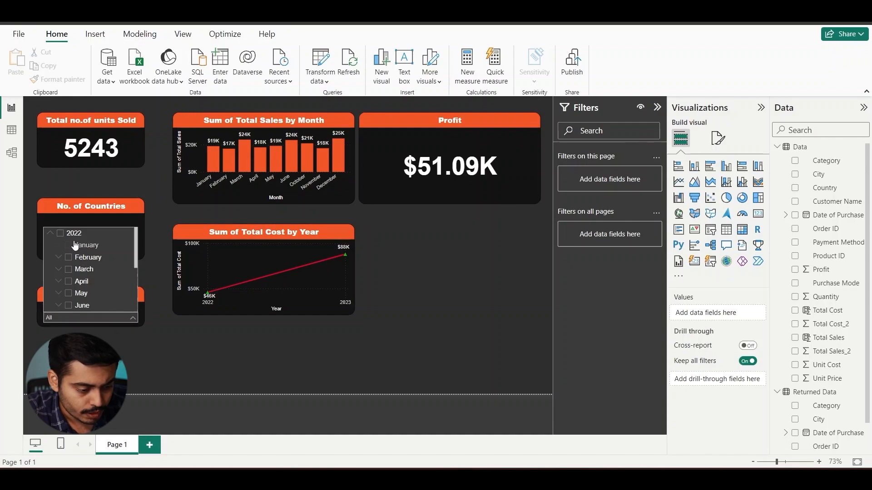
left_click(62, 235)
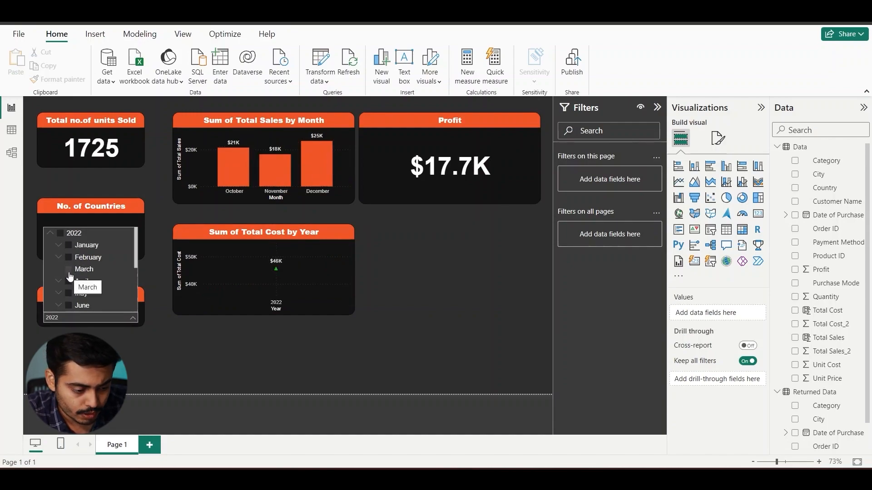
scroll(70, 277, "down", 2)
right_click(68, 225)
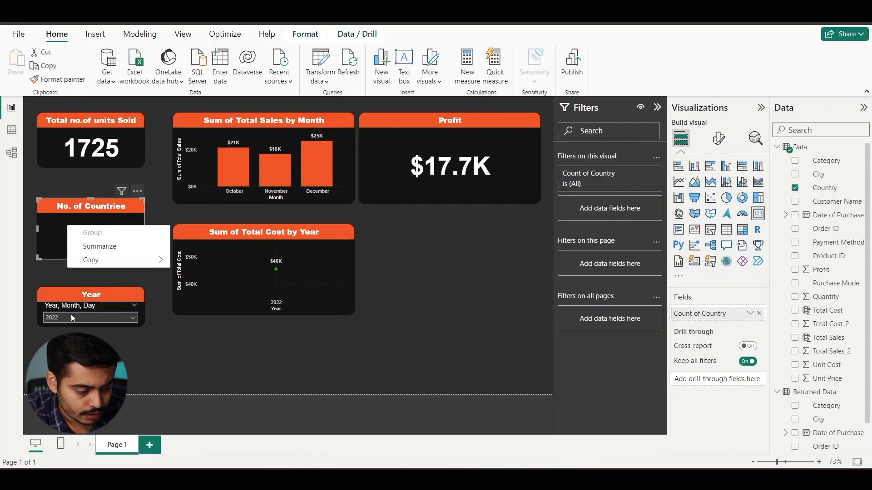
left_click(72, 317)
scroll(78, 275, "up", 2)
left_click(59, 233)
Compare the dashboard for 2023 and for 2022 with the Year slicer, and clear the year selection.
scroll(66, 278, "down", 3)
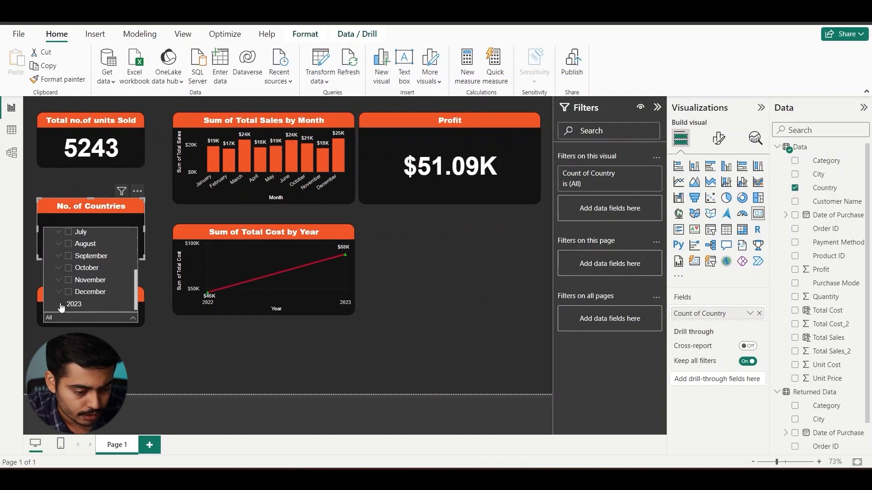
left_click(61, 304)
scroll(64, 290, "up", 3)
left_click(60, 233)
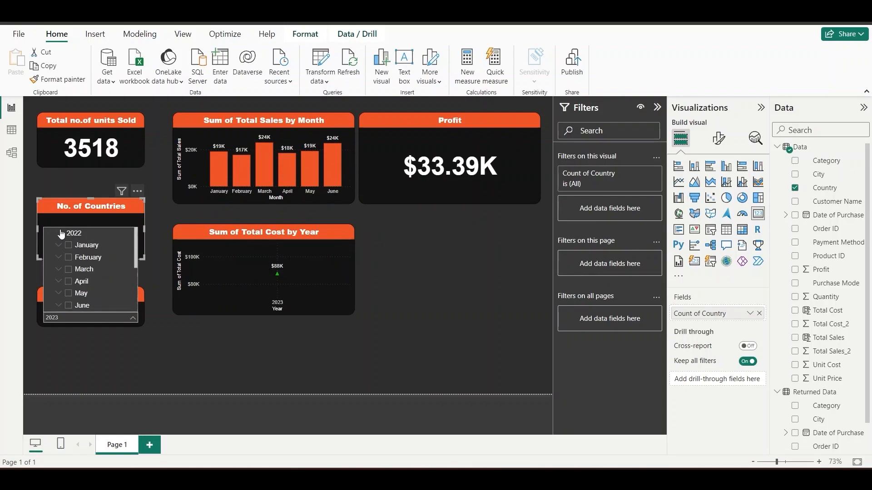
left_click(116, 320)
left_click(114, 320)
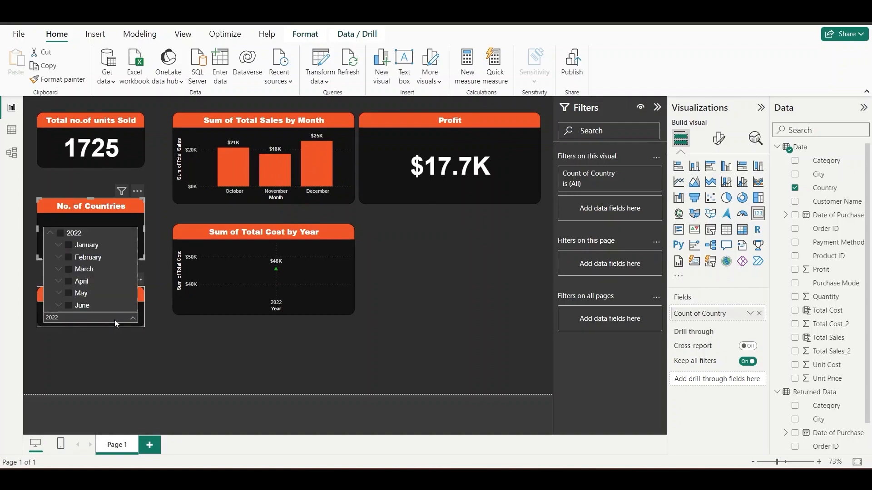
scroll(80, 258, "down", 3)
scroll(72, 257, "up", 3)
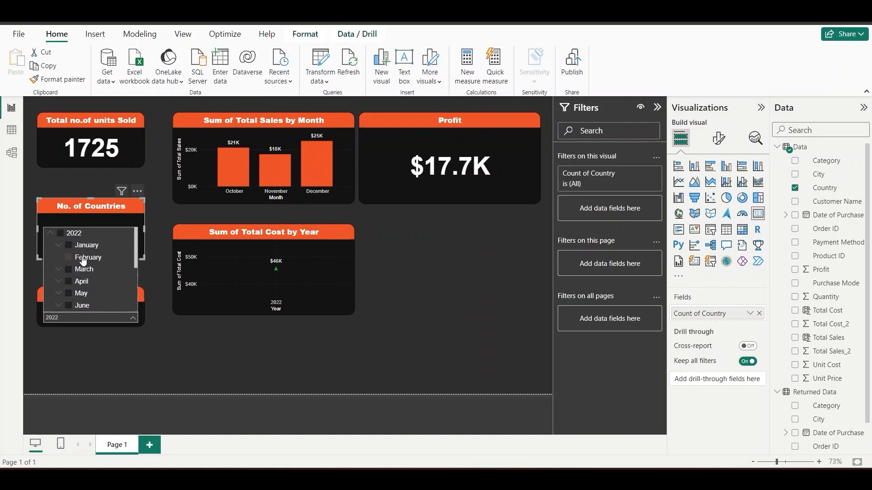
left_click(61, 234)
scroll(62, 286, "down", 2)
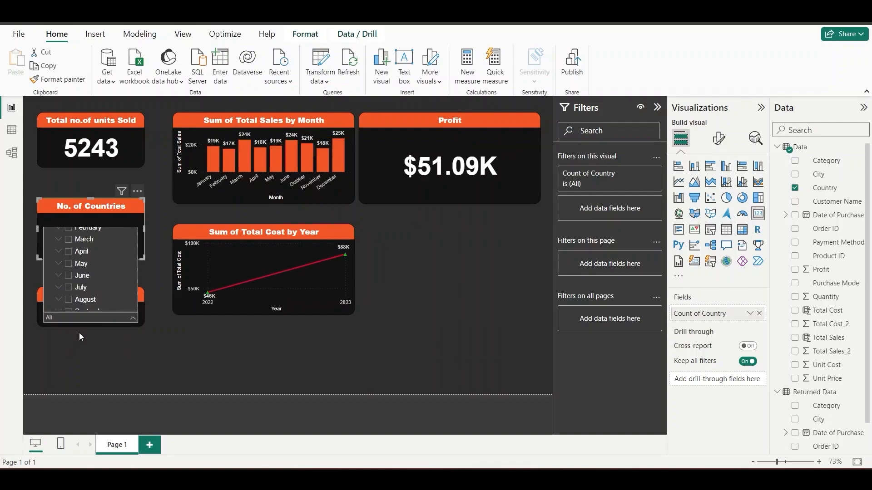
left_click(91, 368)
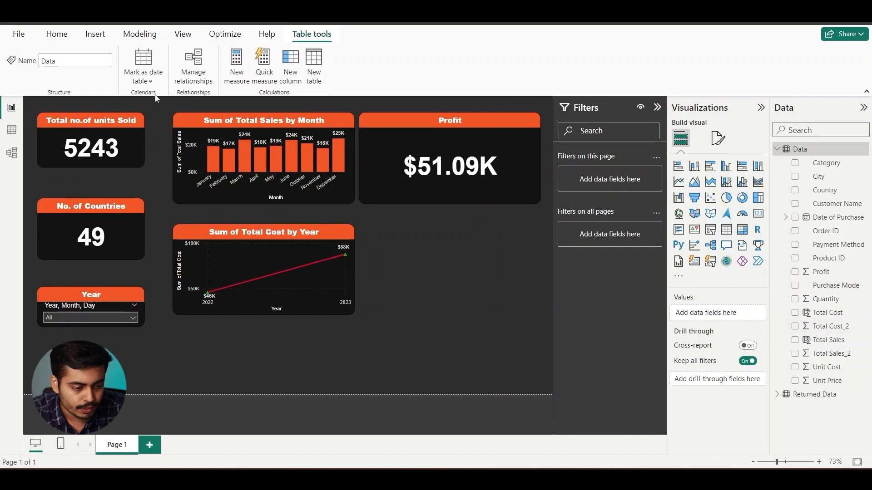
Create a new measure in the Data table named "Total number of customers".
left_click(57, 34)
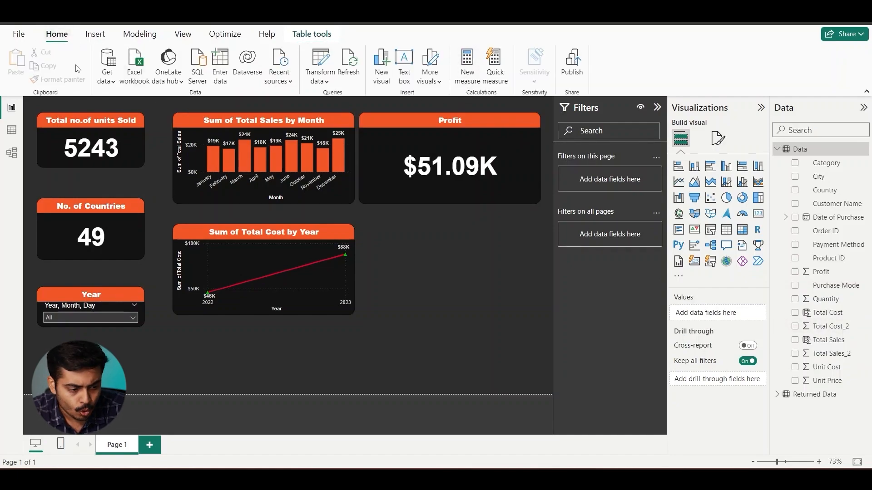
left_click(461, 81)
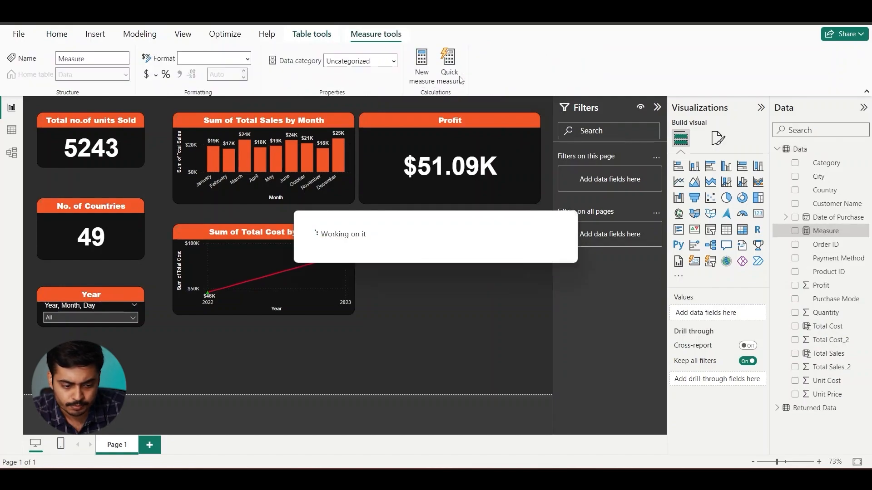
left_click(109, 106)
key("BackSpace")
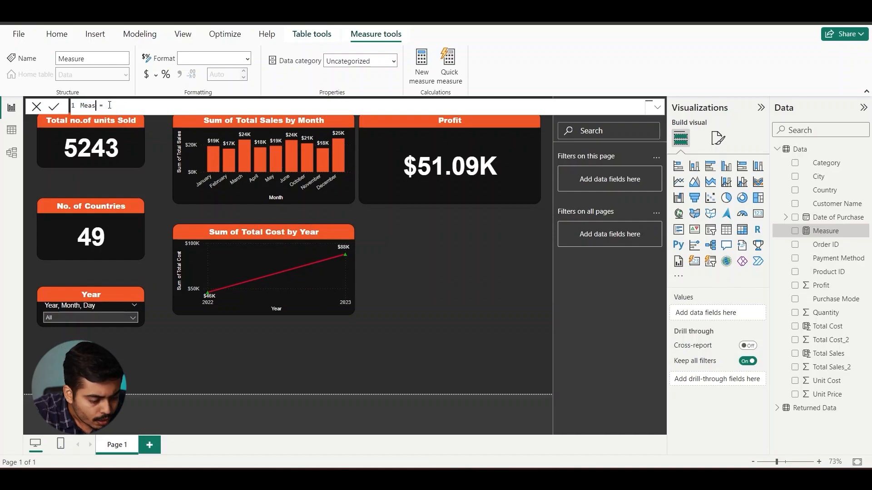
type("Total number ")
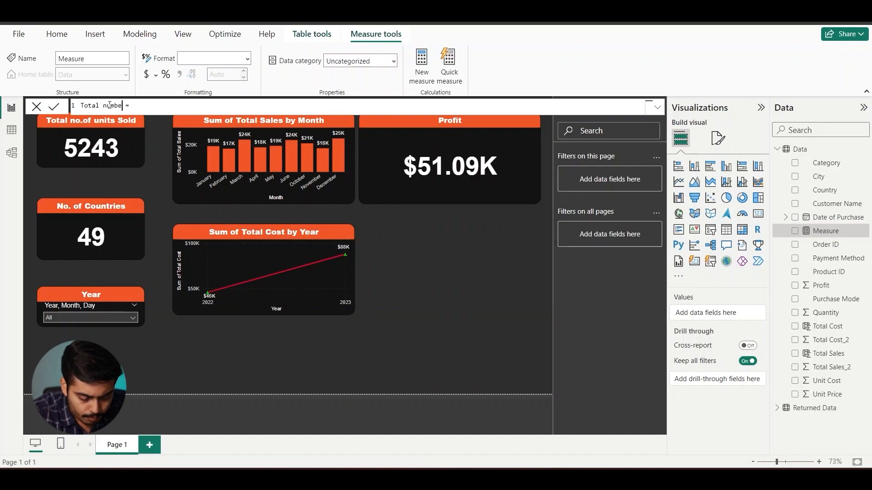
type("of customers")
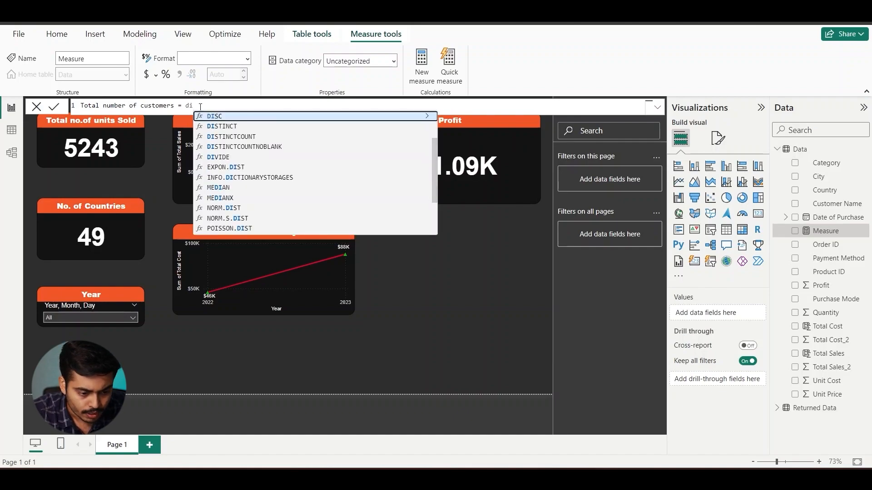
Define the "Total number of customers" measure as DISTINCTCOUNT(Data[Customer Name]).
key("Down")
key("Down")
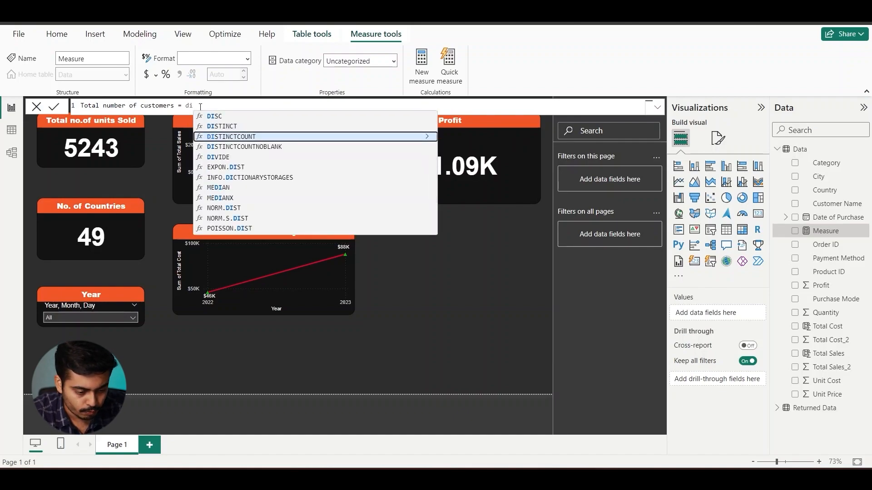
key("Tab")
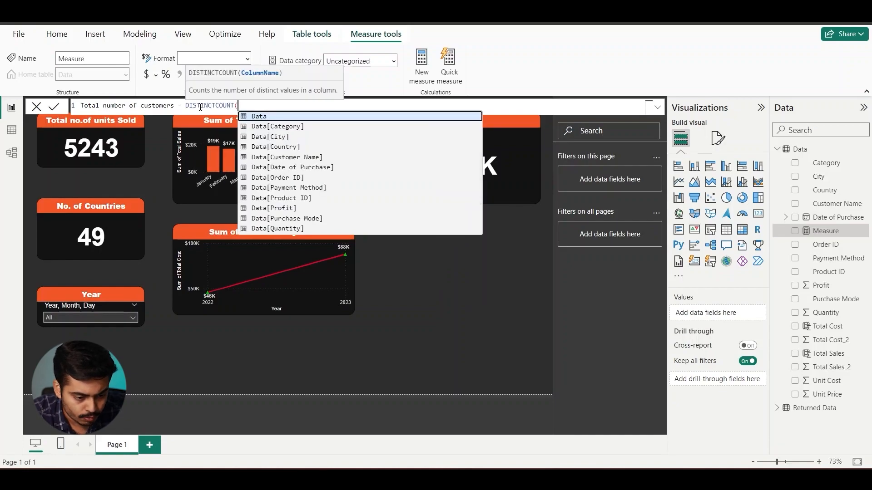
key("Down")
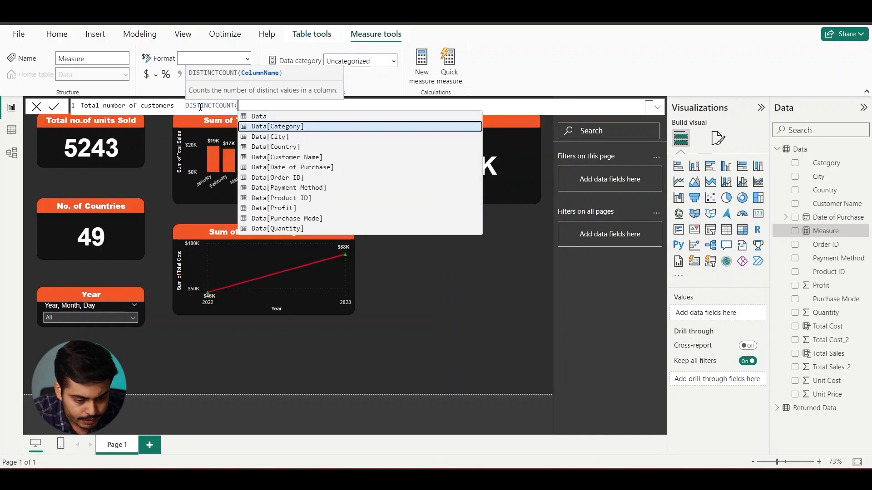
key("Down")
key("Down")
key("Down")
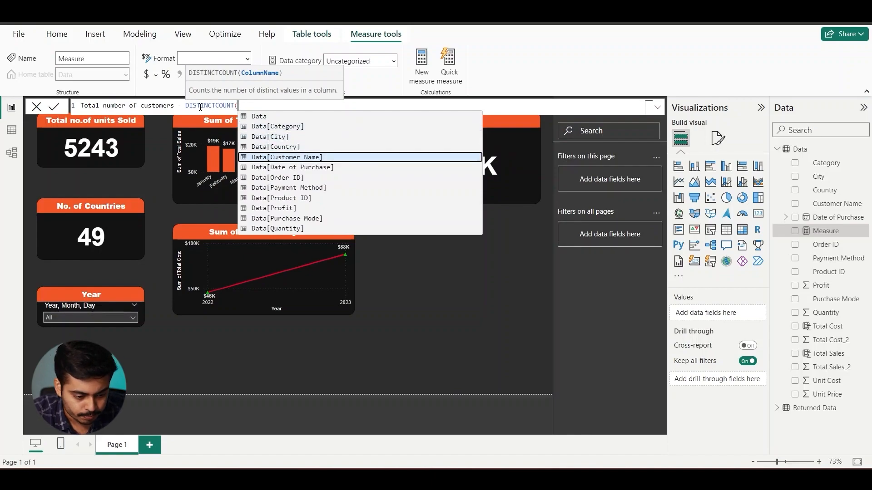
key("Tab")
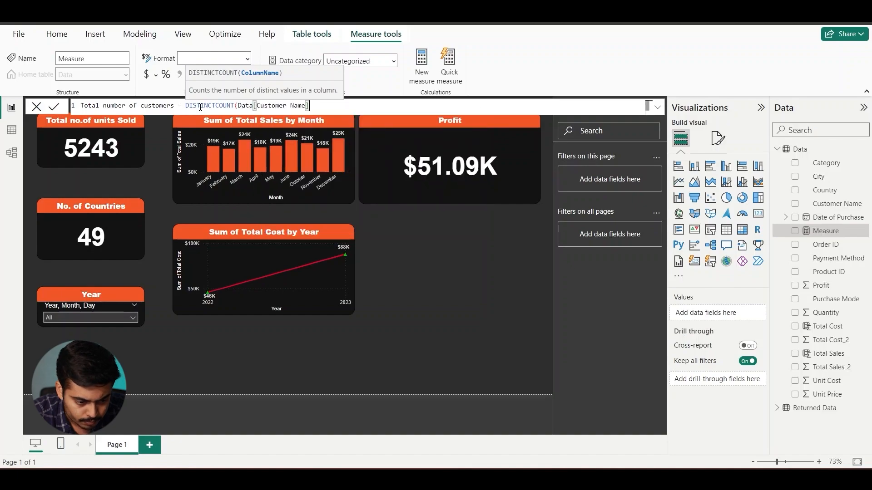
type(")")
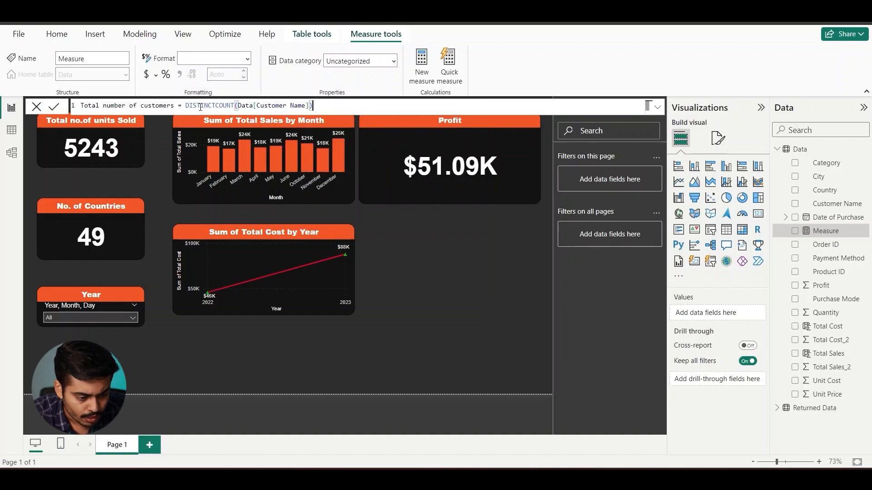
key("Return")
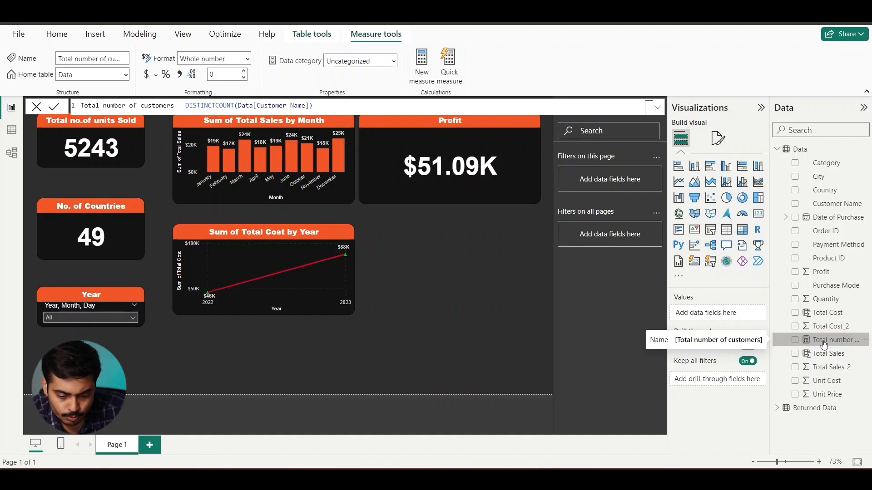
Look through the columns of the Data table in the table view, and return to the report.
left_click(10, 130)
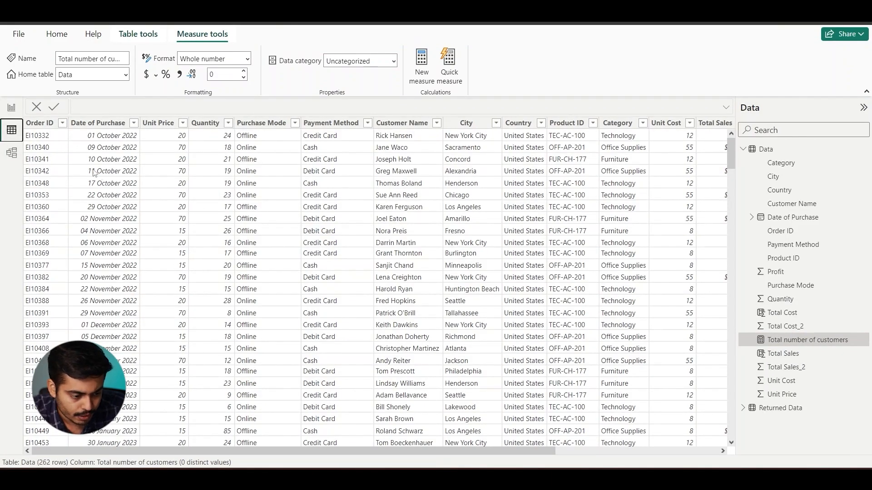
left_click_drag(142, 458, 339, 464)
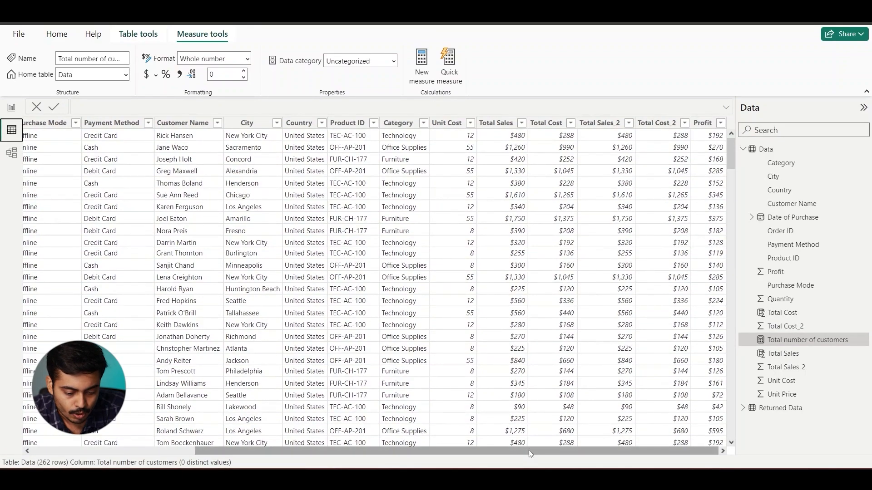
left_click_drag(530, 457, 289, 438)
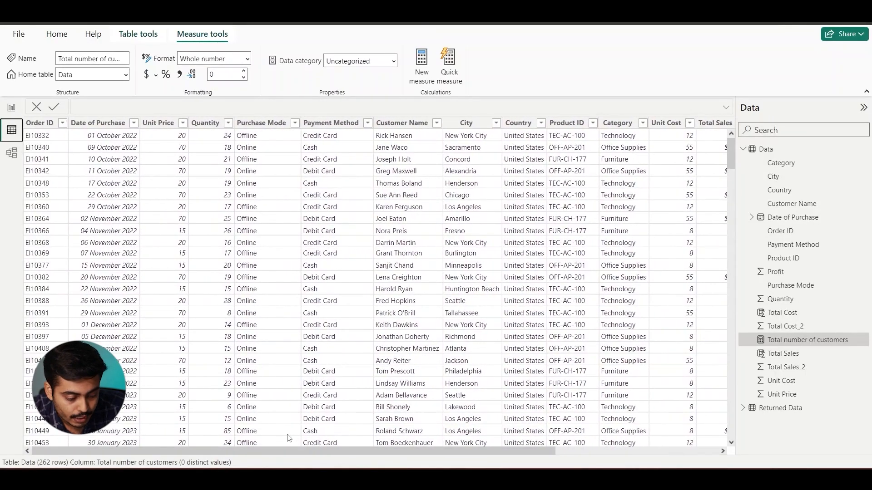
left_click(15, 109)
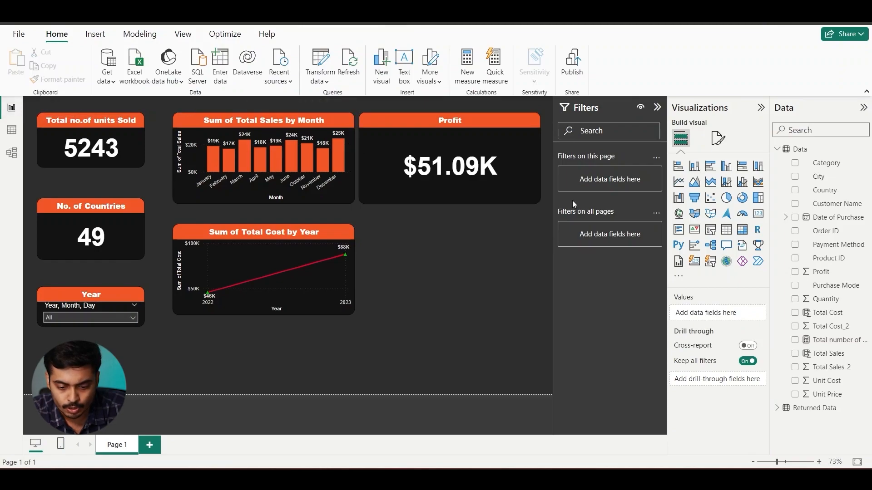
Add a card showing the Total number of customers measure and copy the Profit card's formatting onto it.
left_click(757, 216)
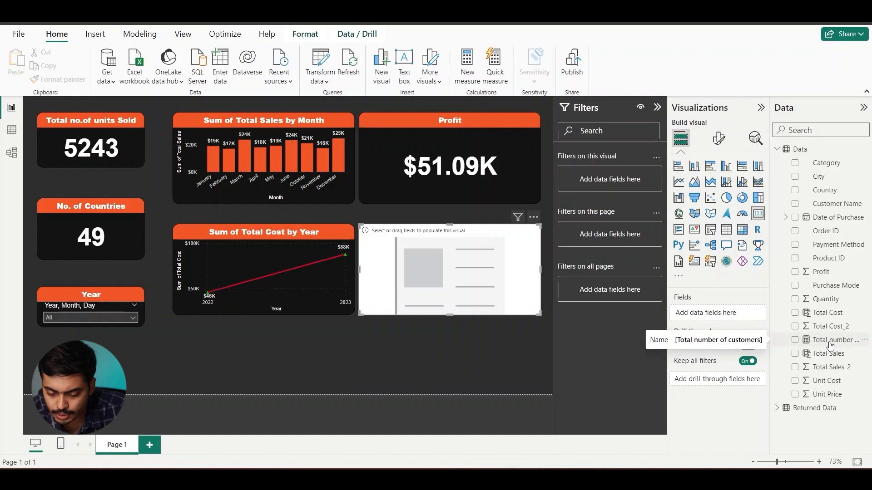
left_click_drag(830, 346, 745, 316)
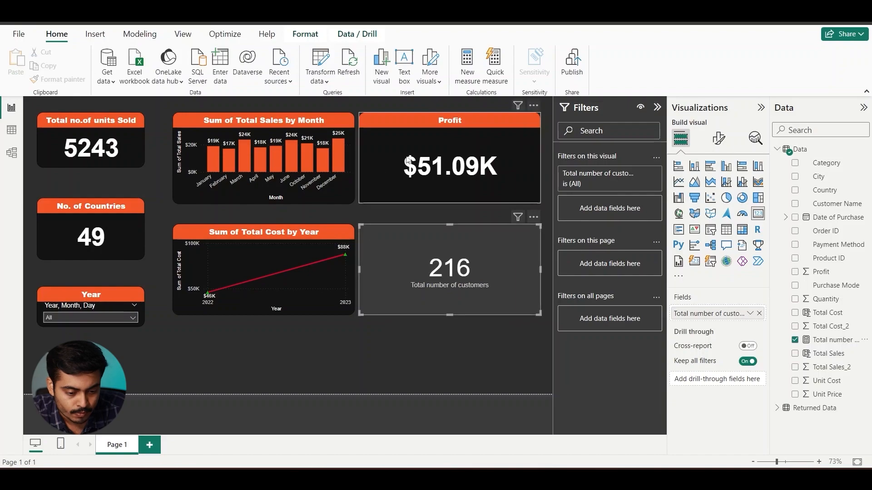
left_click(386, 160)
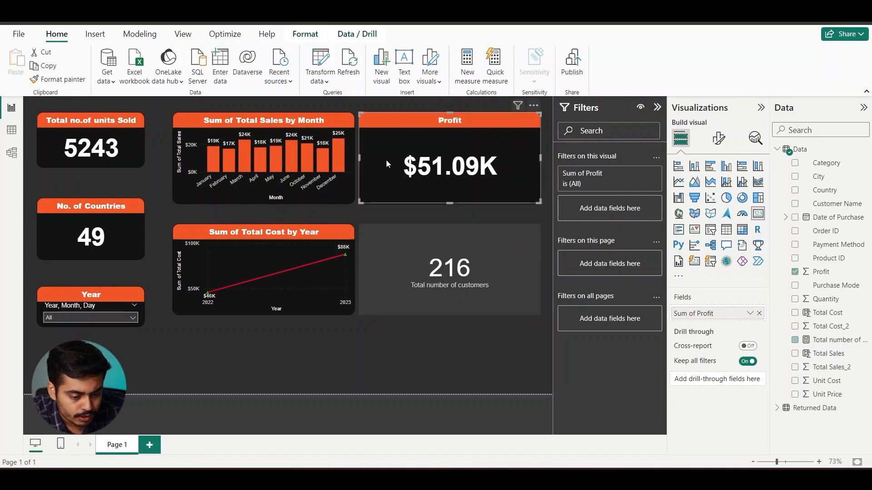
left_click(62, 80)
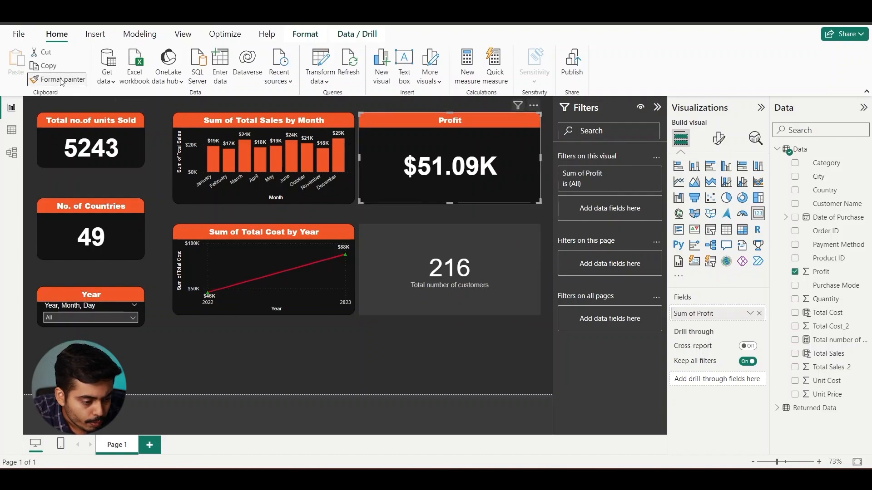
left_click(445, 236)
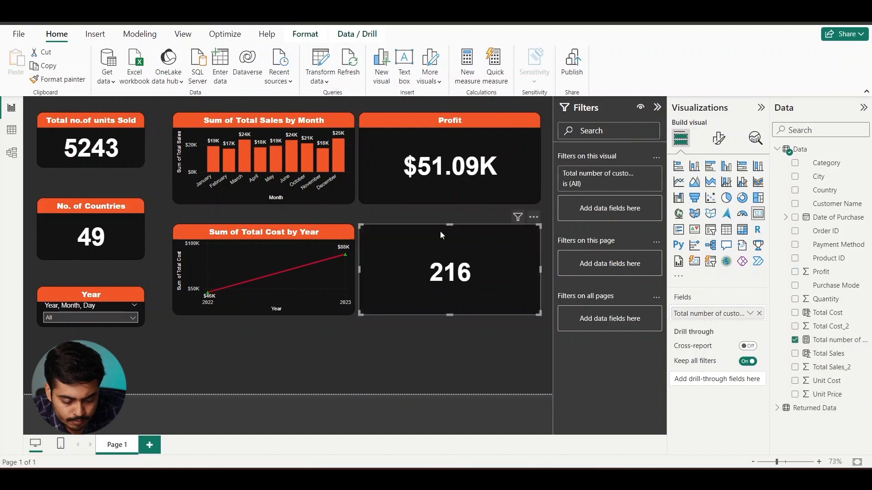
Set the customer count card's title text to "Total number of customers".
left_click(717, 140)
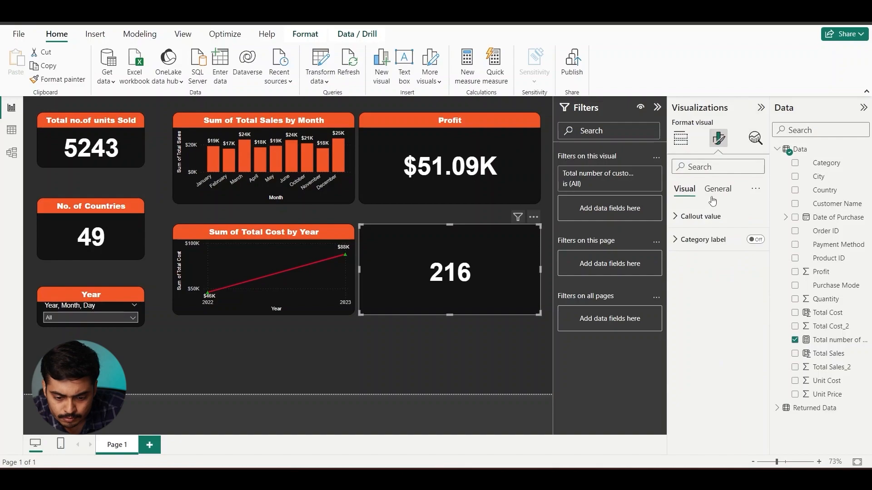
left_click(722, 192)
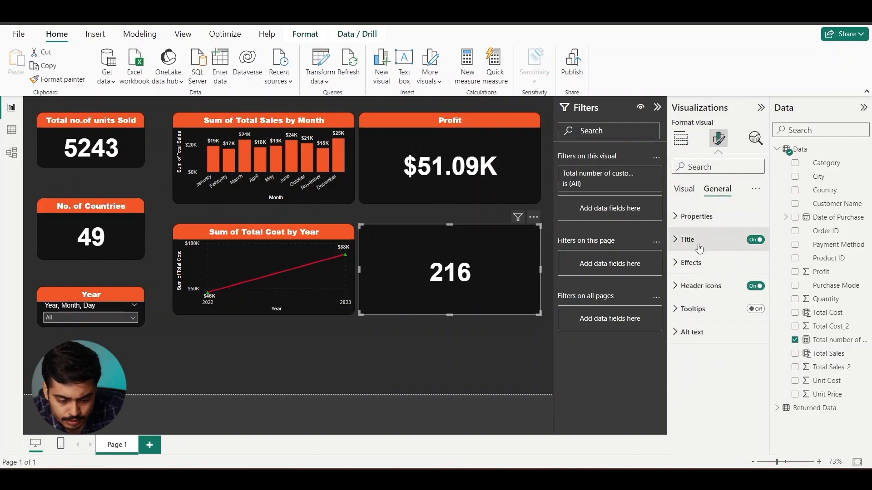
left_click(697, 240)
left_click(698, 298)
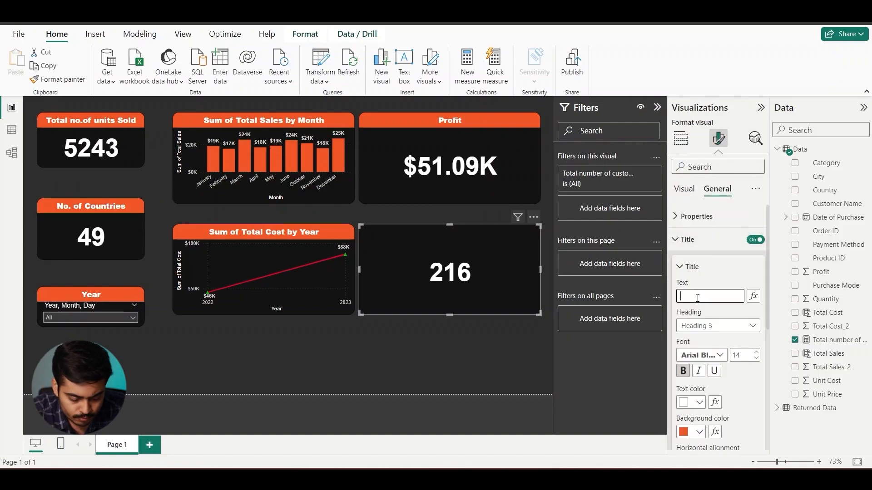
type("Total")
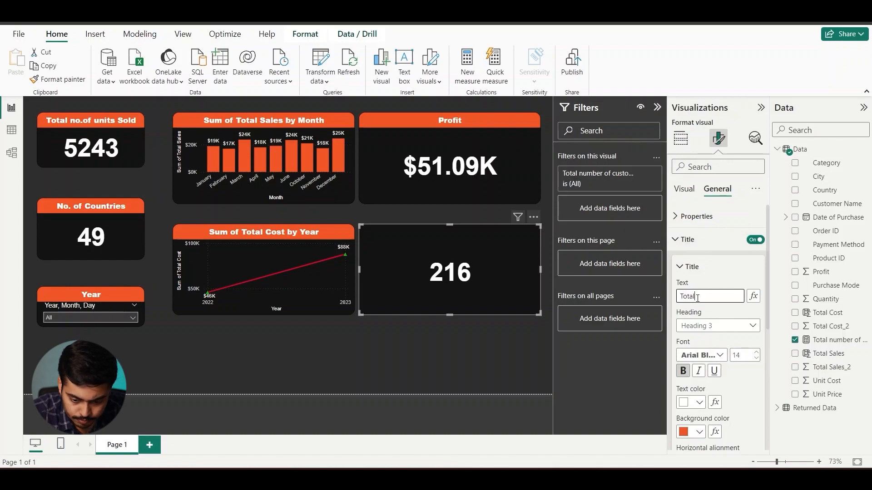
type(" number ")
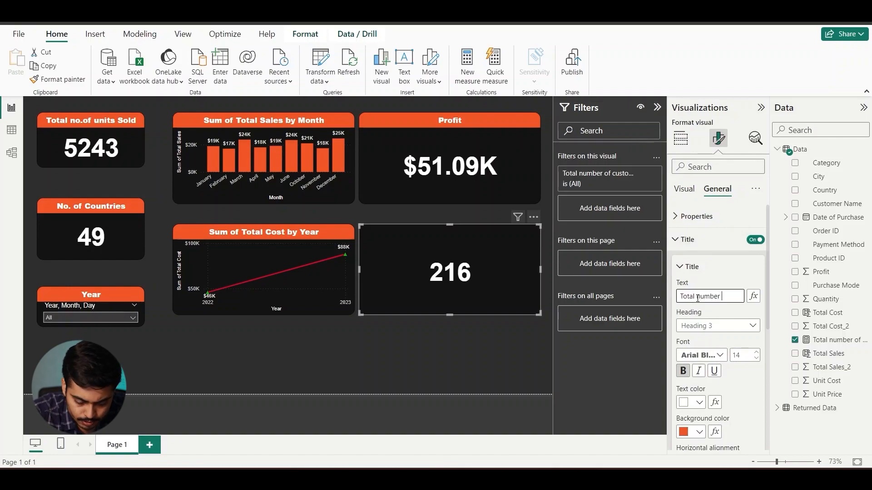
type("of cus")
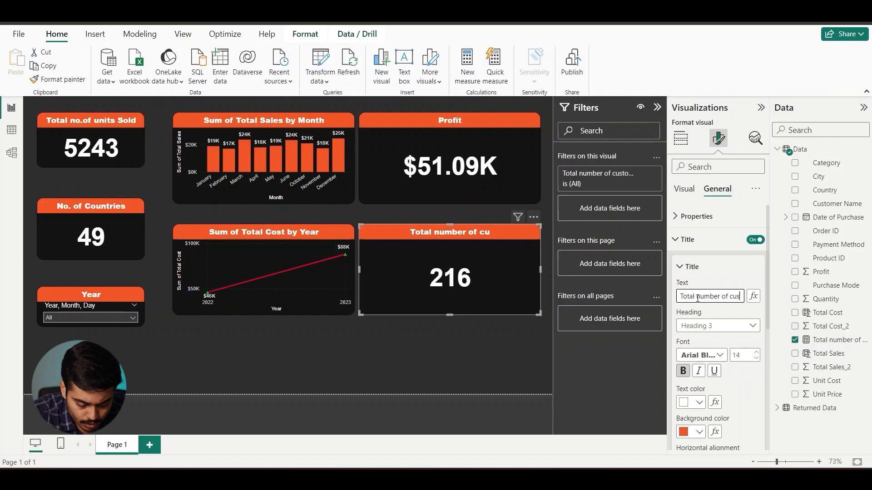
type("tomers")
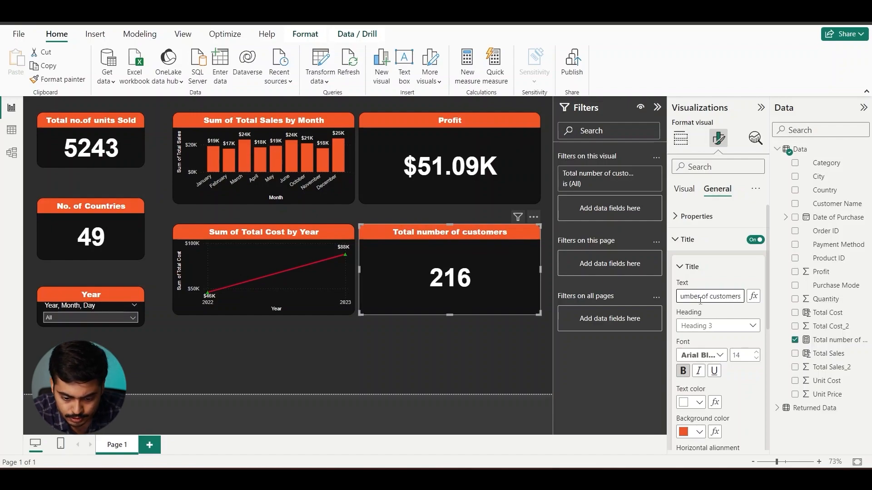
left_click(470, 344)
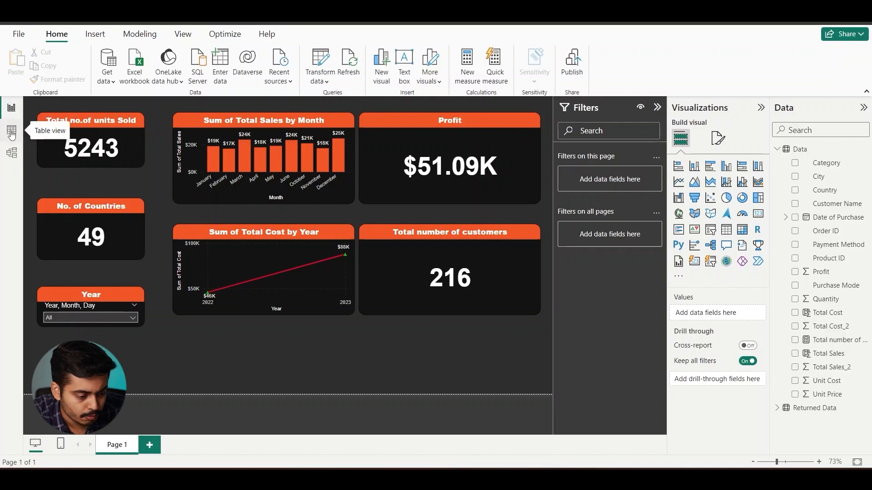
Inspect the relationship between the Returned Data and Data tables in the model view.
left_click(12, 154)
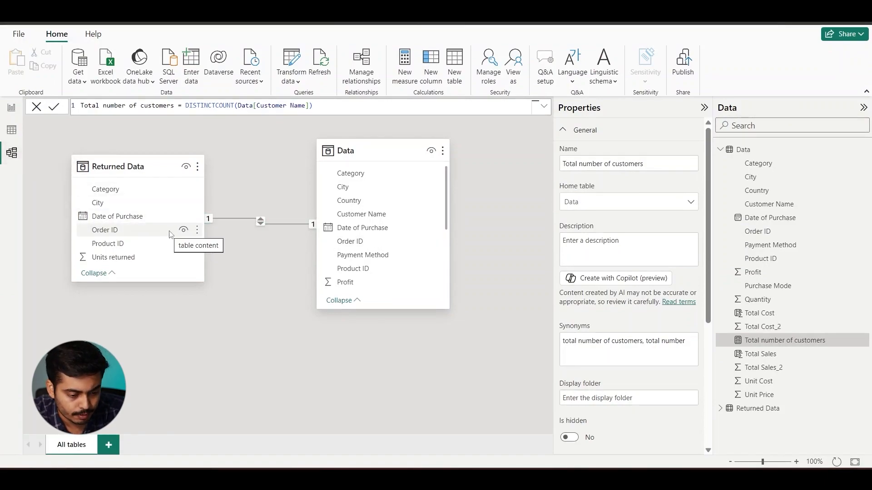
left_click(240, 219)
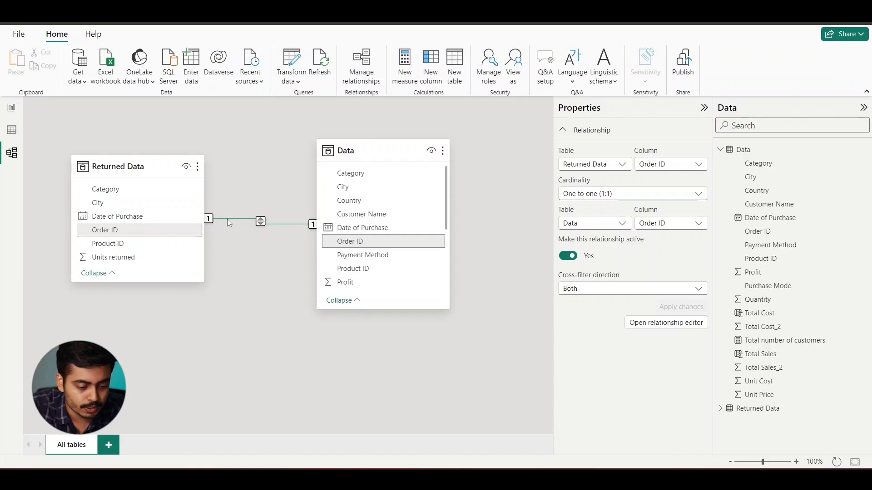
left_click(240, 332)
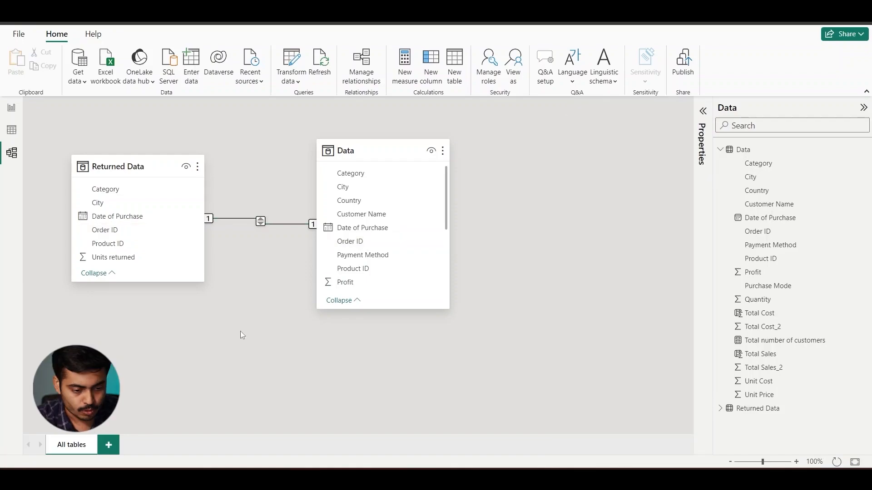
Try setting up a new relationship between Data and Returned Data on their Product ID columns, and cancel it.
left_click(355, 71)
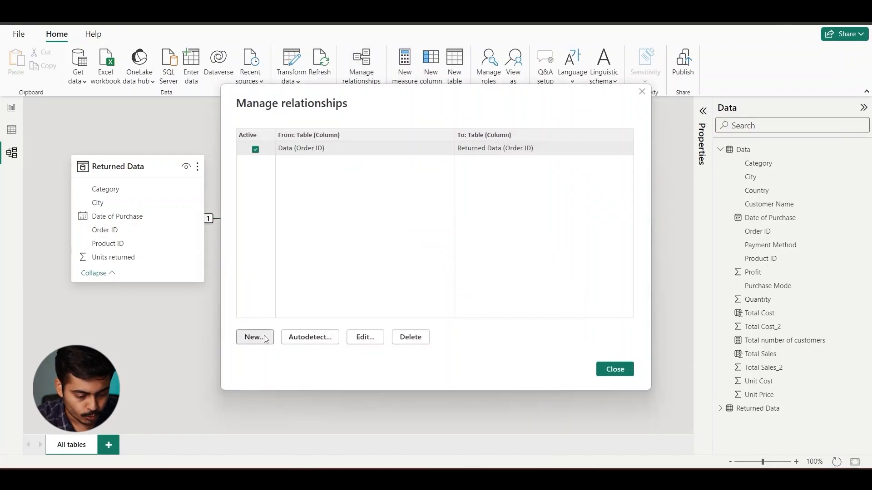
left_click(265, 338)
left_click(323, 138)
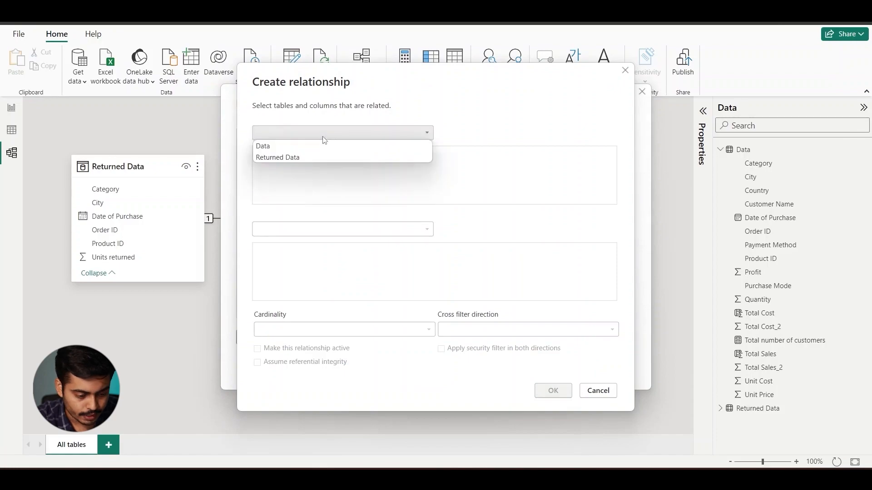
left_click(321, 146)
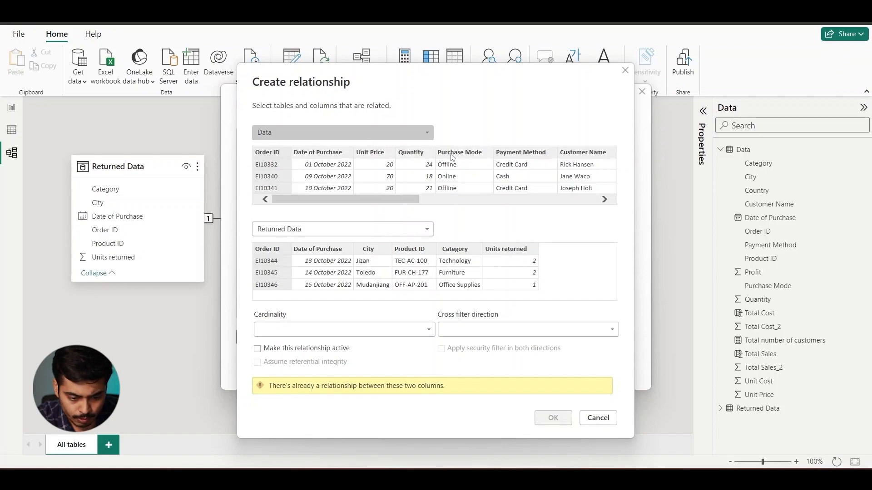
scroll(559, 163, "right", 3)
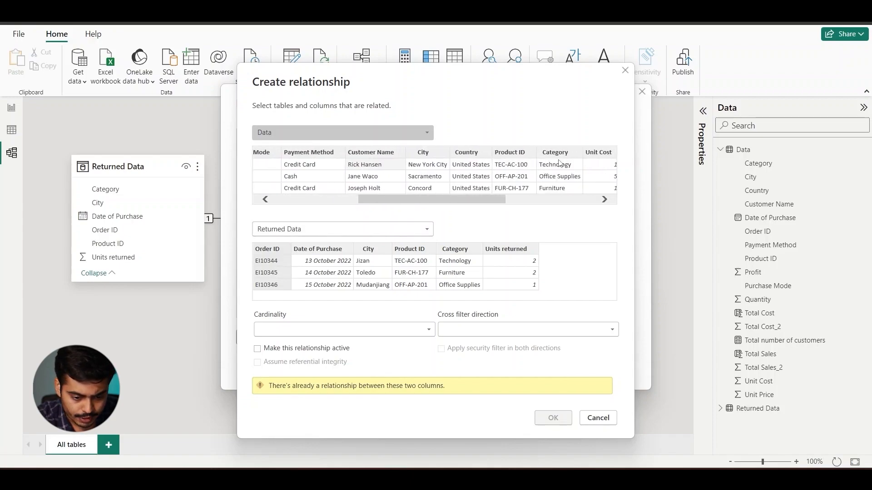
left_click(511, 153)
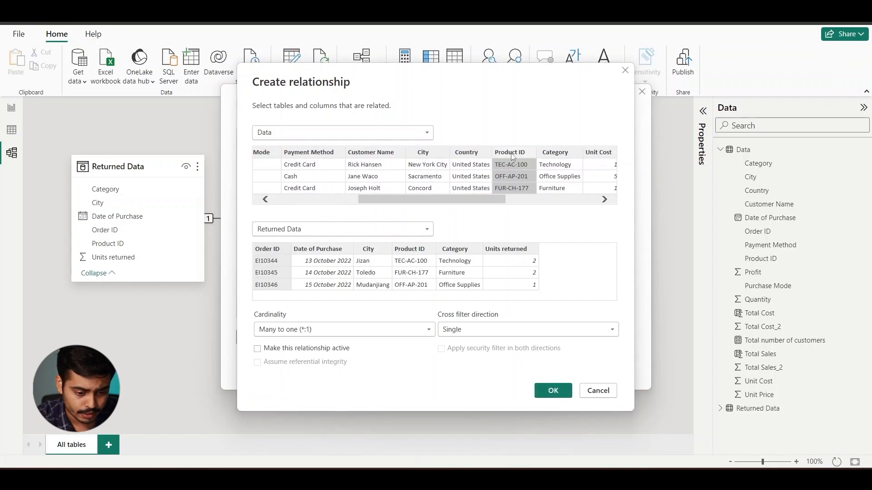
left_click(415, 250)
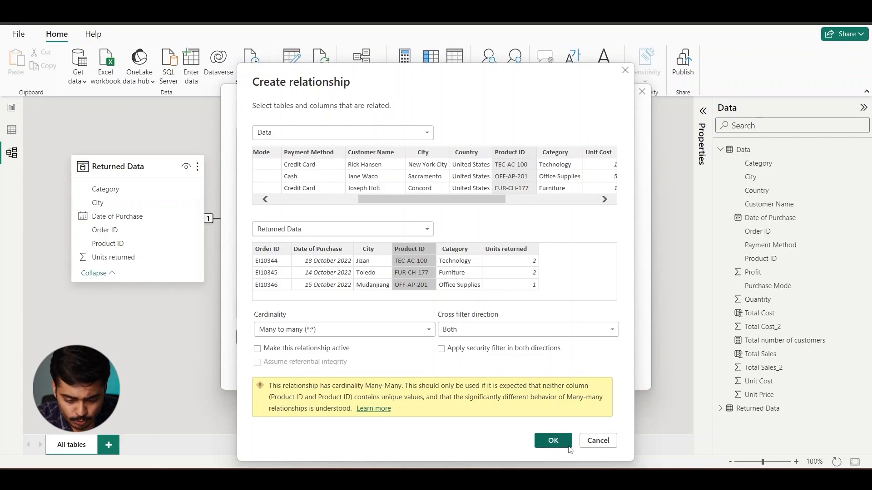
left_click(599, 442)
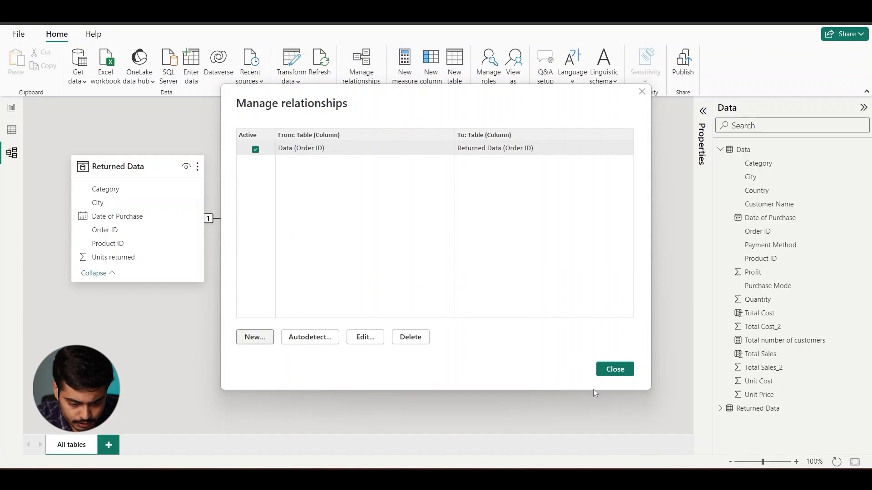
left_click(630, 372)
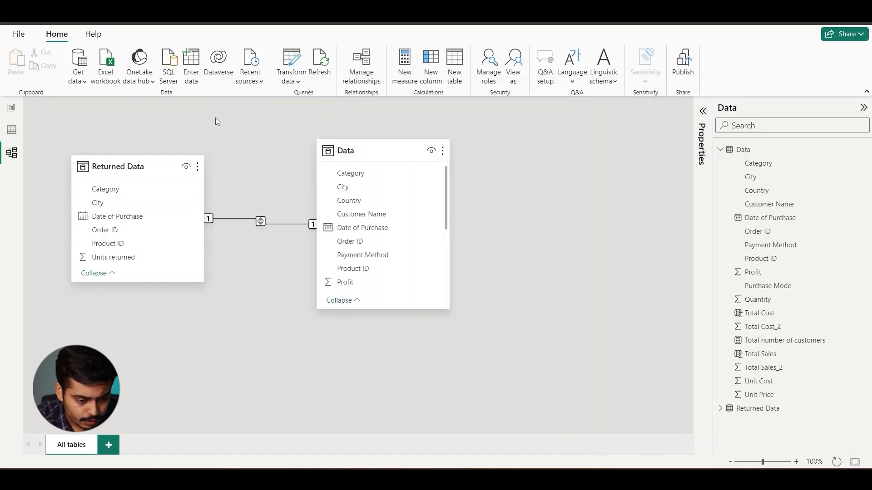
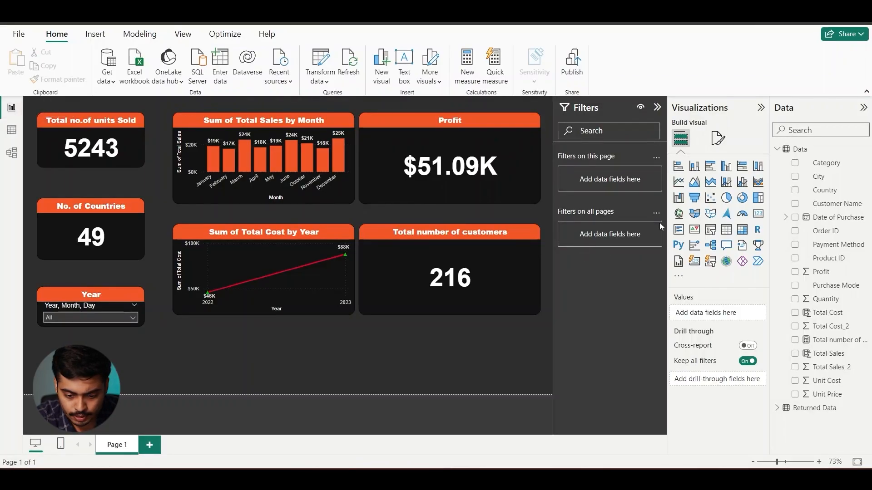
Add a clustered column chart with Date of Purchase on the X-axis and Order ID counts from Data and Returned Data on the Y-axis.
left_click(725, 167)
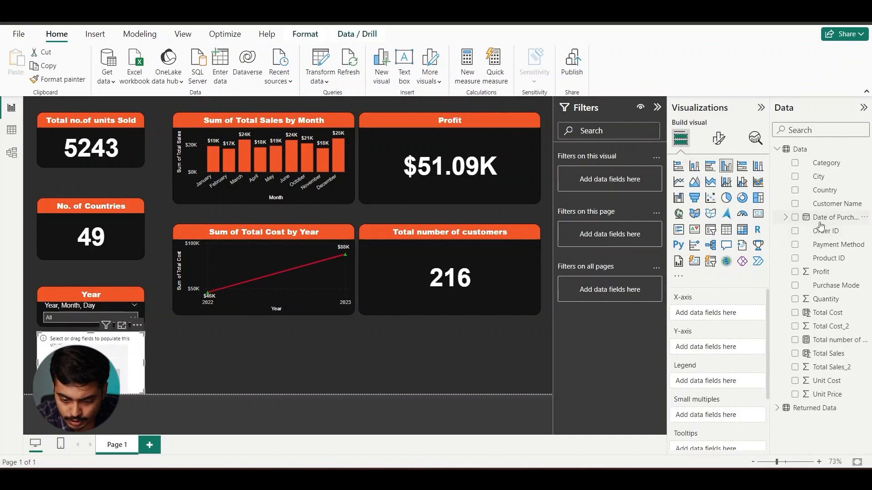
left_click_drag(825, 222, 728, 319)
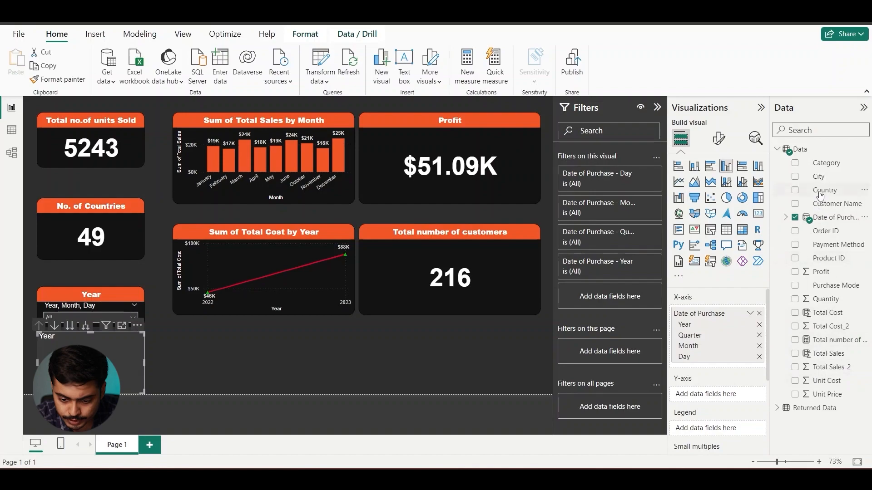
left_click_drag(823, 234, 729, 400)
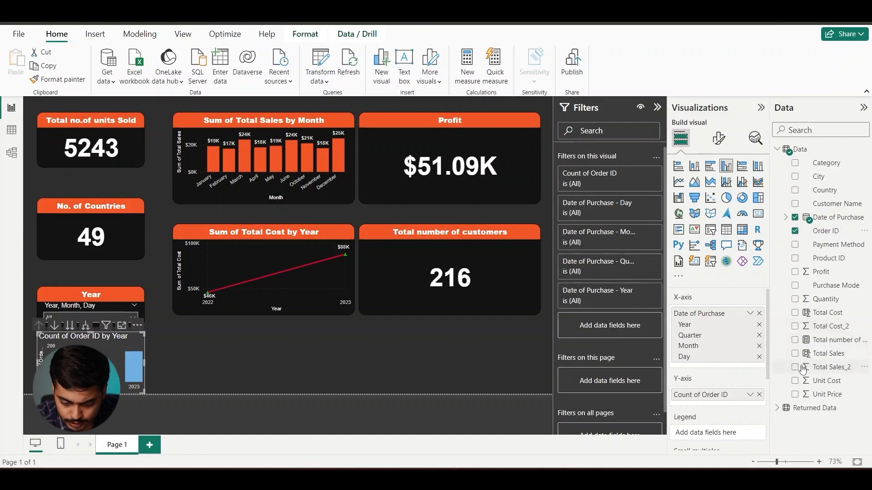
left_click(777, 408)
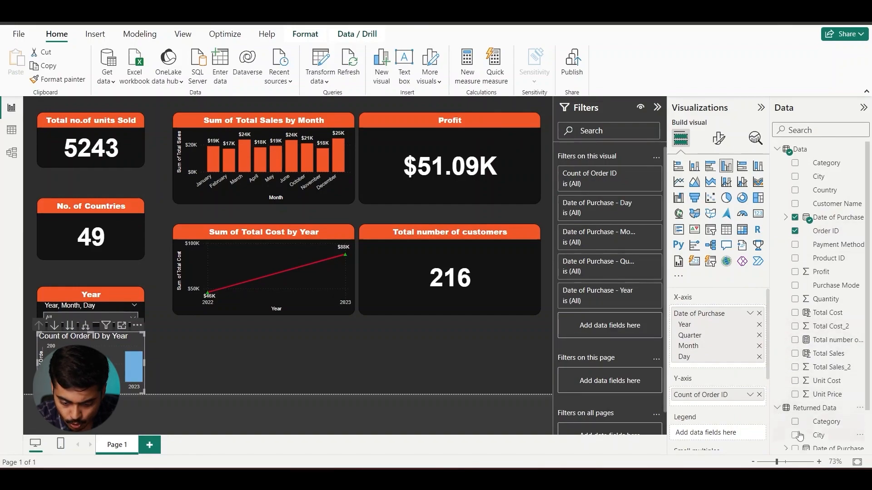
scroll(800, 436, "down", 1)
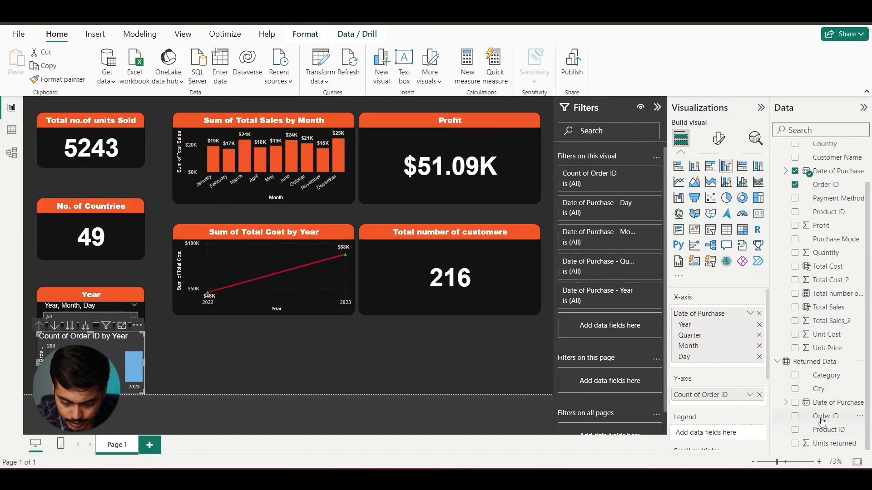
left_click_drag(817, 416, 722, 402)
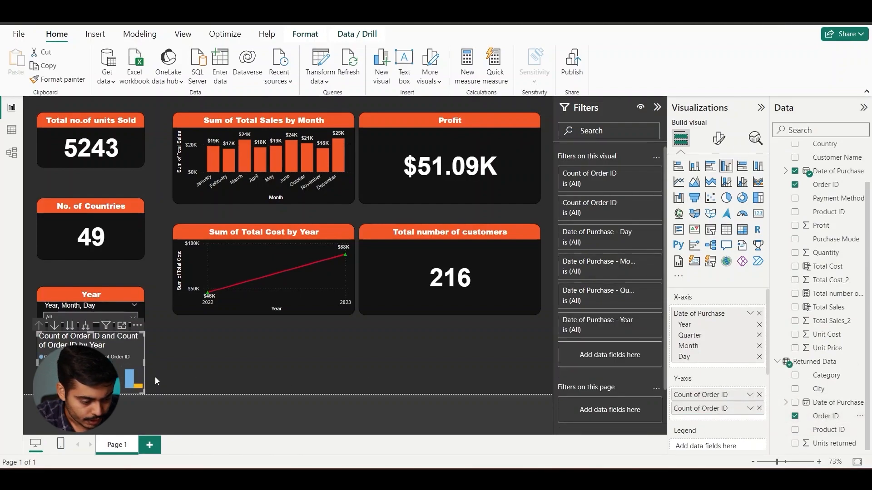
Enlarge the new column chart in focus mode and turn on its data labels.
left_click(122, 327)
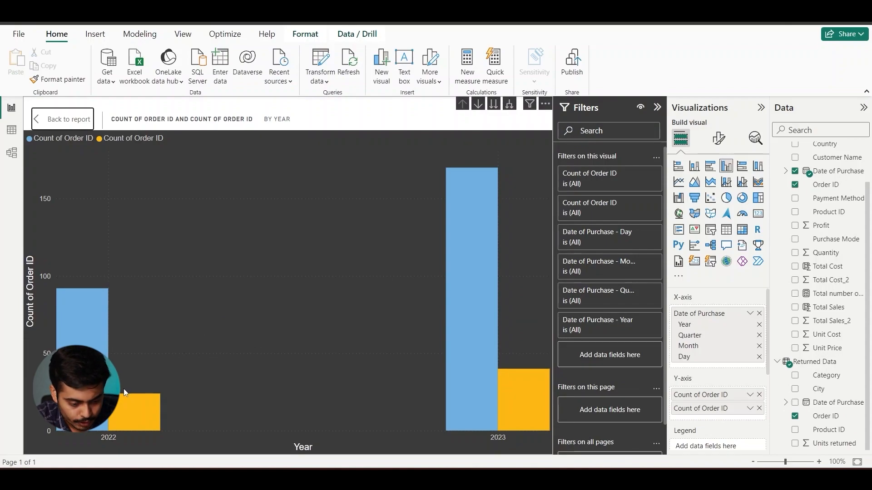
left_click(718, 139)
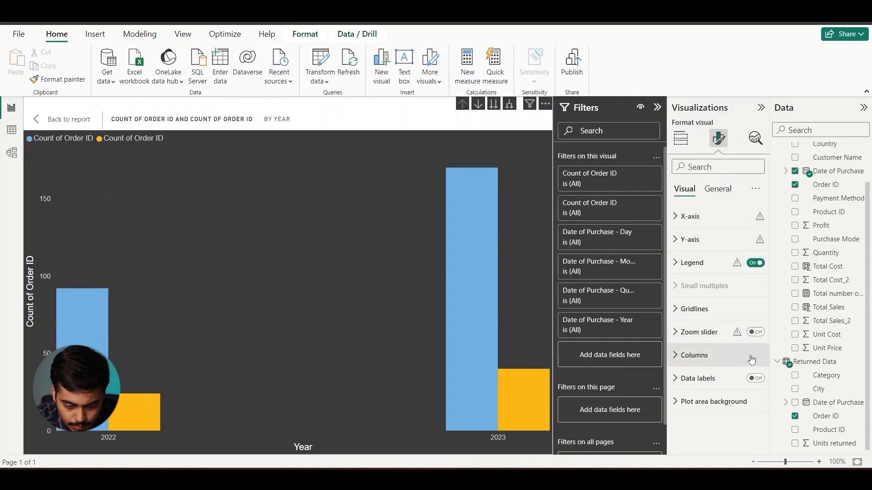
left_click(756, 379)
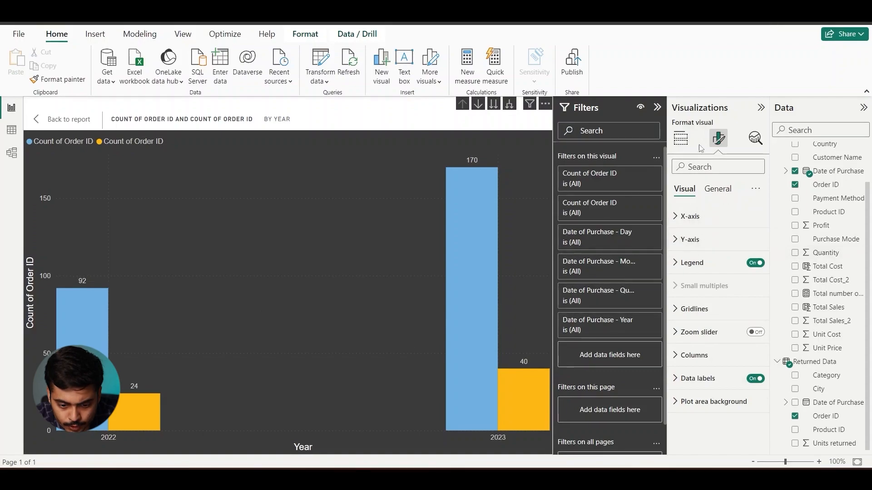
Check the aggregation of the Data table's Order ID value, and take the chart down the date hierarchy to month level.
left_click(680, 141)
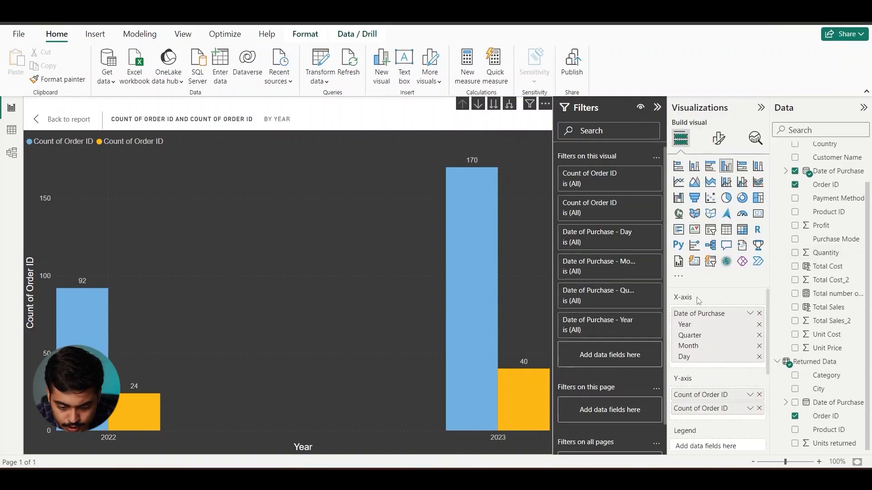
left_click(749, 396)
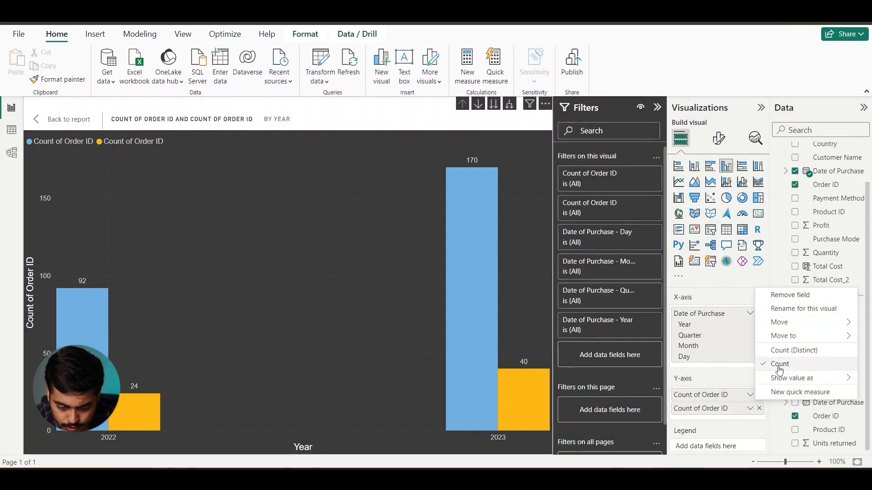
left_click(715, 419)
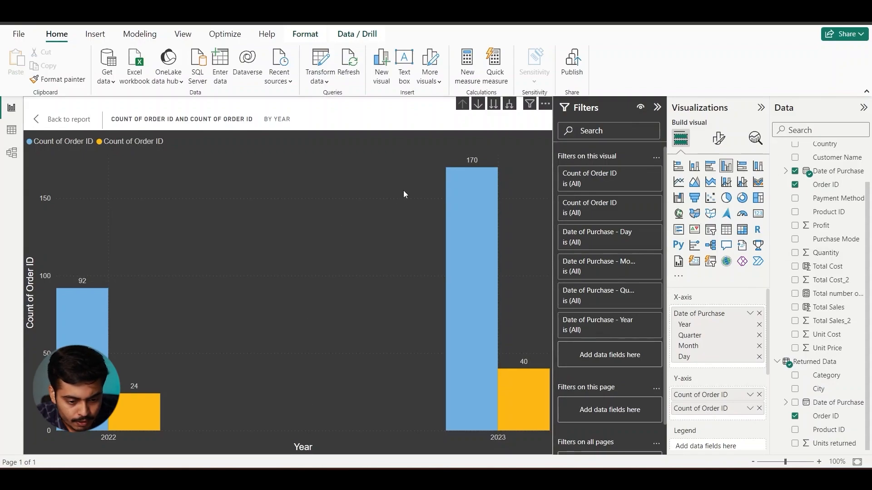
left_click(478, 105)
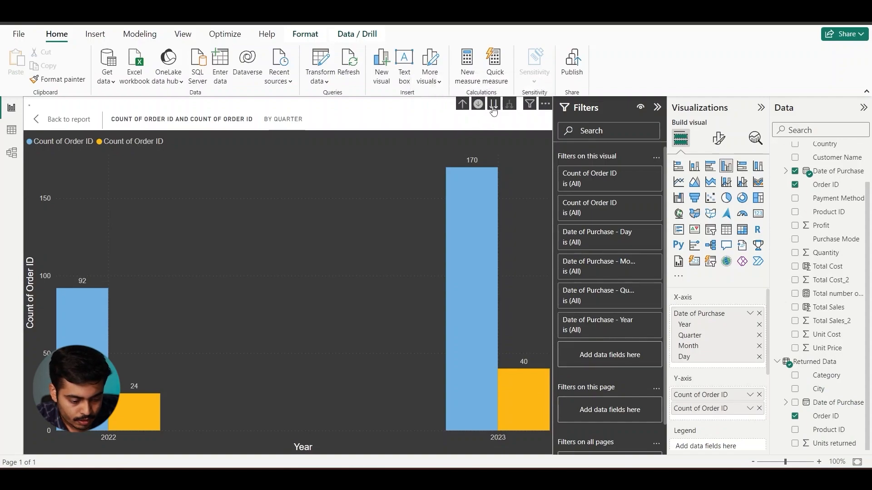
left_click(494, 103)
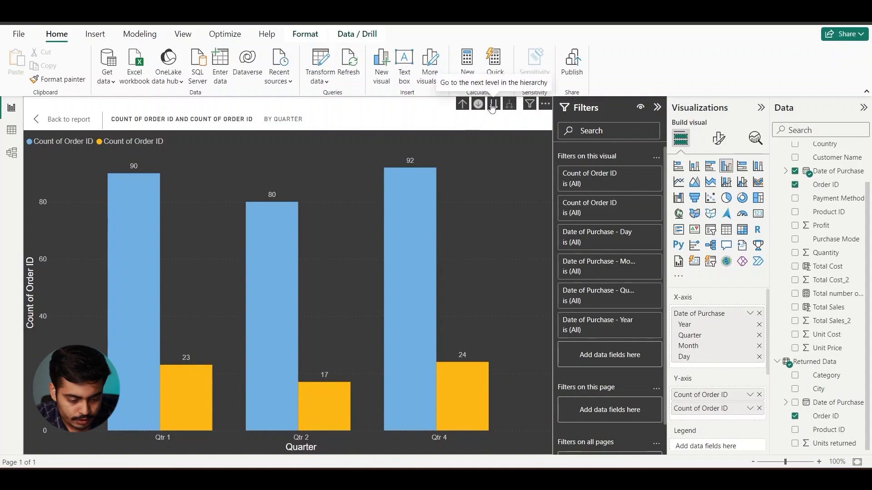
left_click(492, 108)
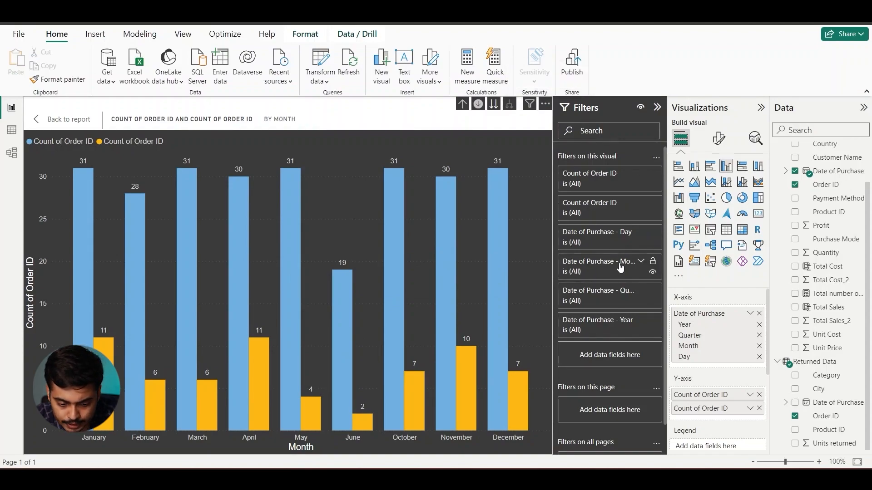
Try filtering the chart to year 2022 with basic filtering, and select all years again.
left_click(640, 320)
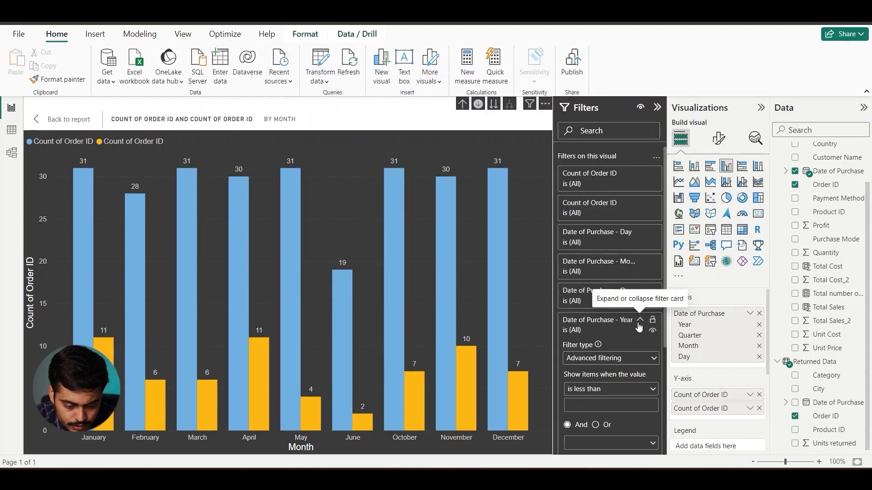
left_click(624, 362)
left_click(611, 391)
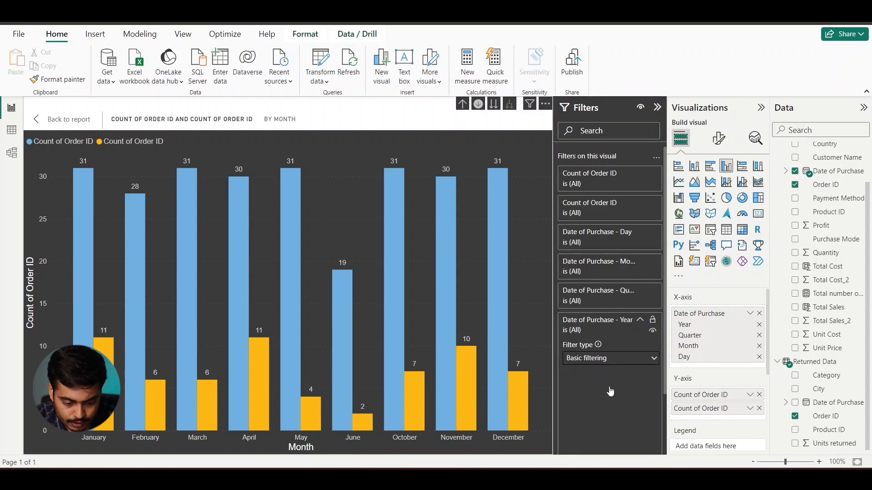
left_click(581, 389)
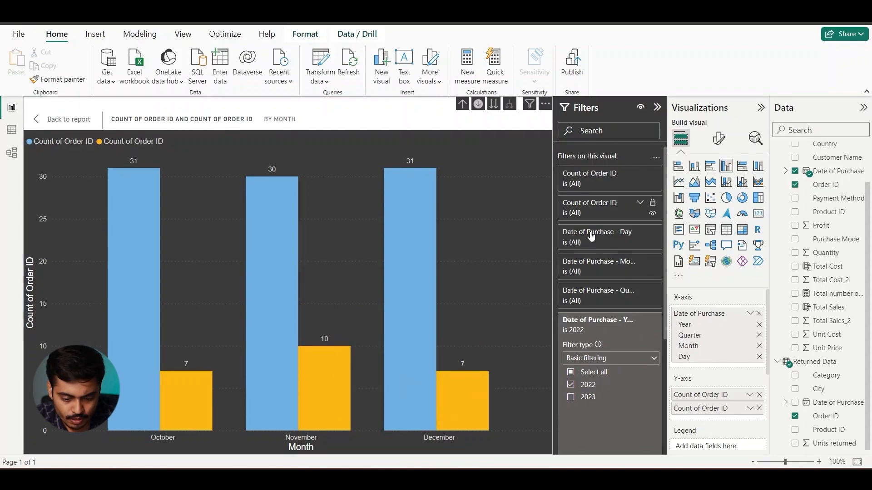
left_click(575, 372)
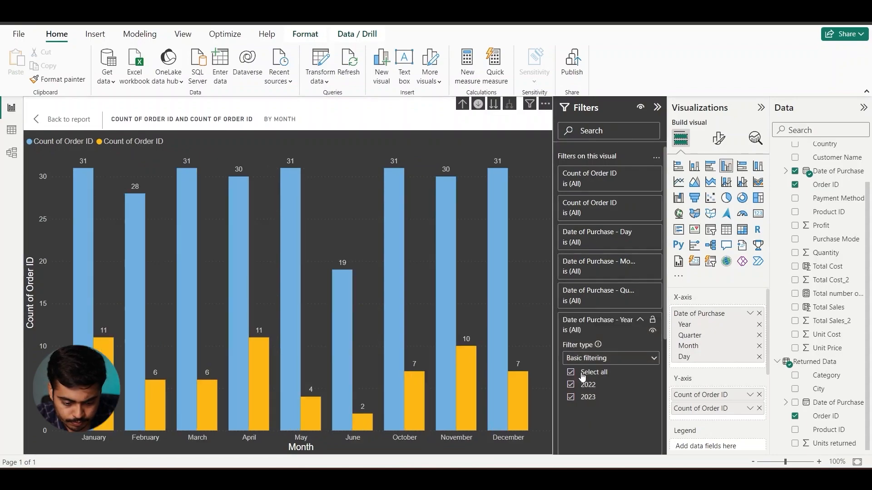
Collapse the filters, return to the report page and move the order count chart below the Sum of Total Cost by Year chart.
left_click(657, 108)
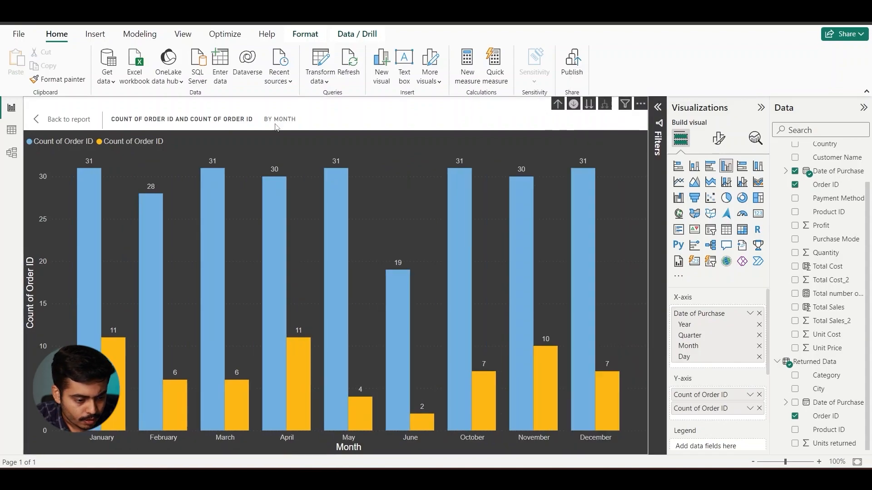
left_click(59, 121)
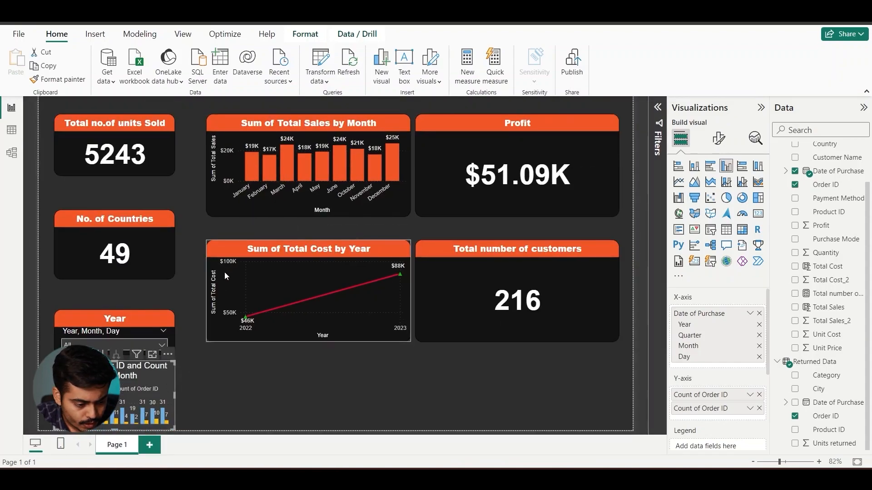
left_click_drag(157, 385, 344, 381)
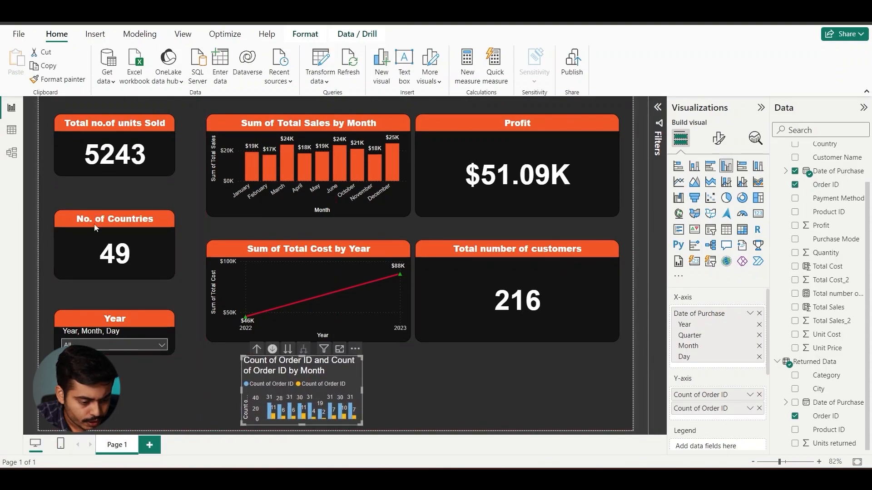
Copy the No. of Countries card's formatting onto the order count column chart.
left_click(150, 239)
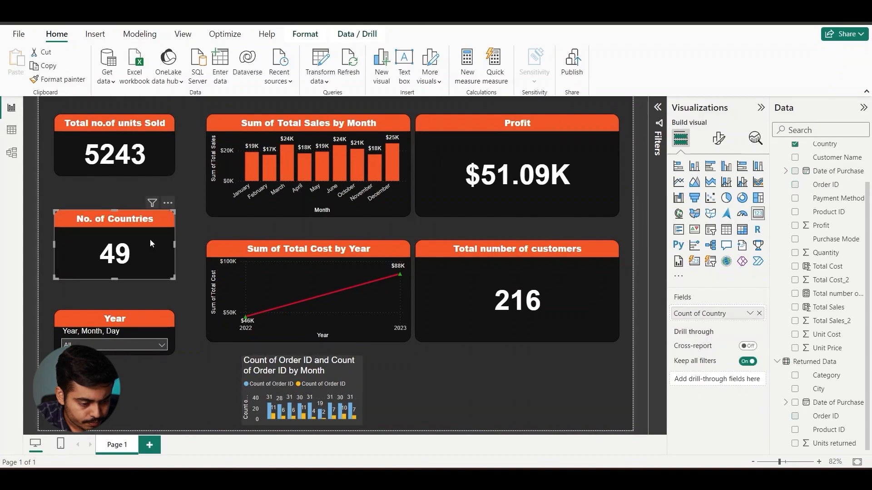
left_click(65, 78)
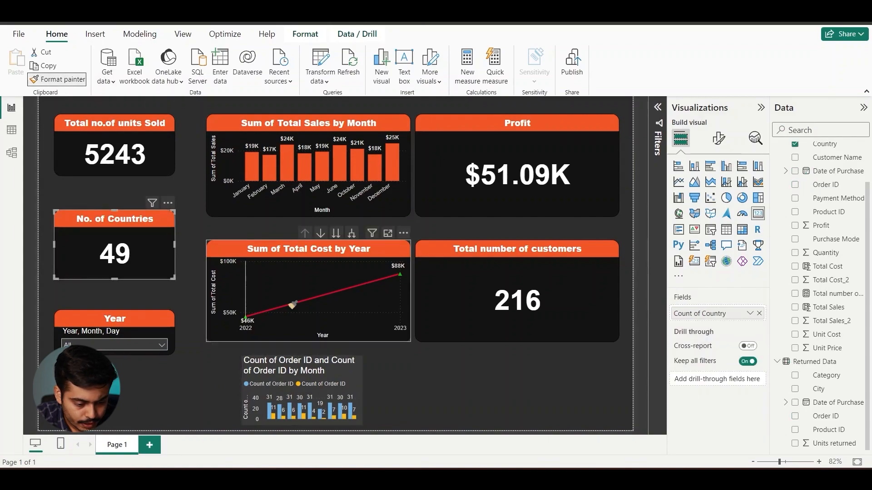
left_click(303, 356)
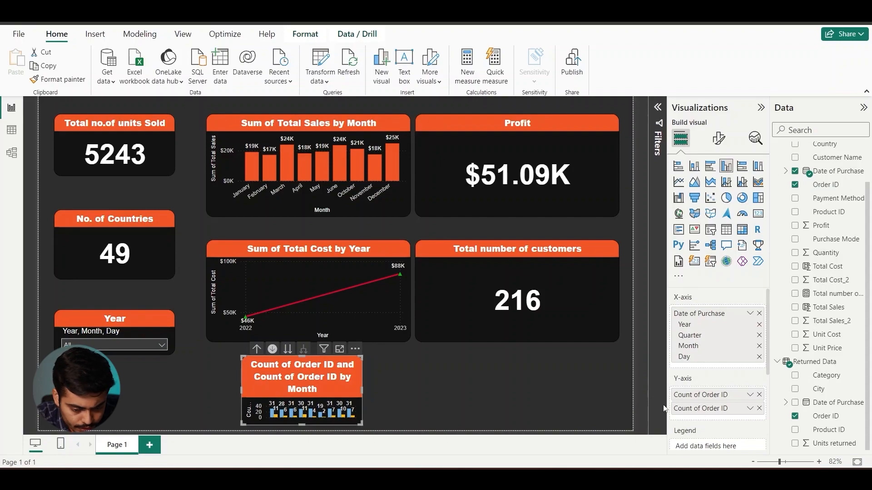
Rename the Data table's Order ID count for this visual as "No. of Orders placed".
right_click(690, 399)
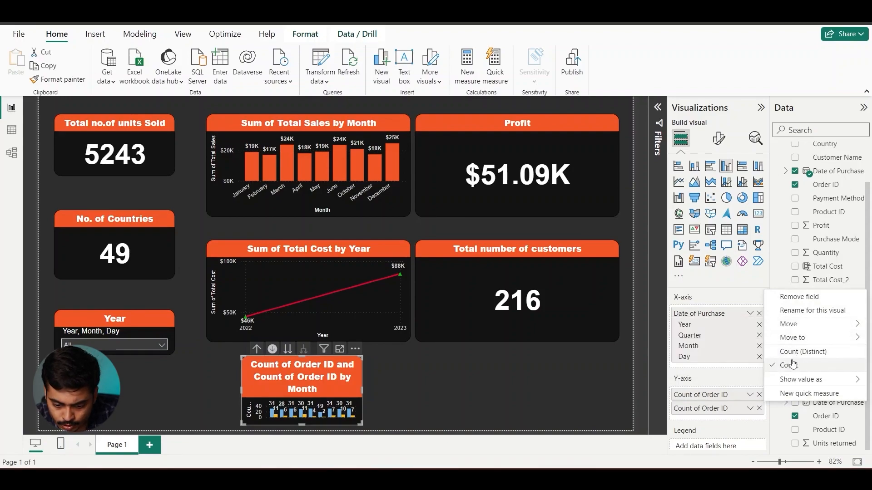
left_click(705, 398)
right_click(704, 397)
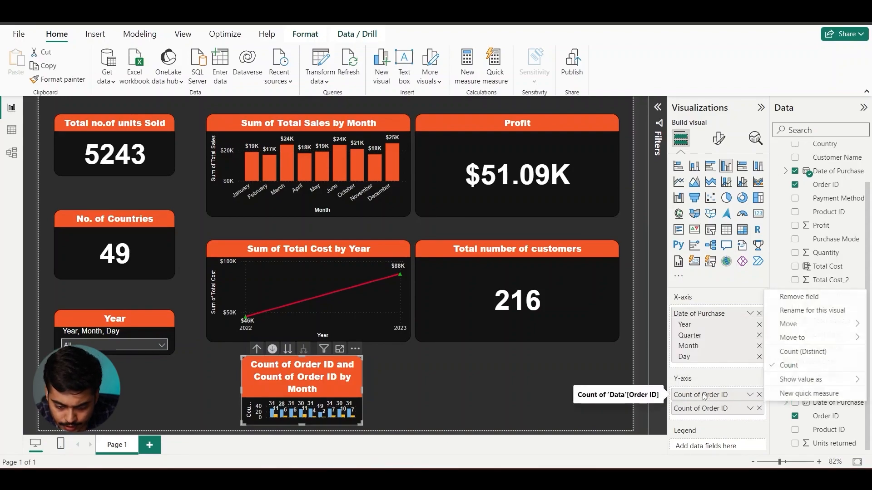
left_click(785, 312)
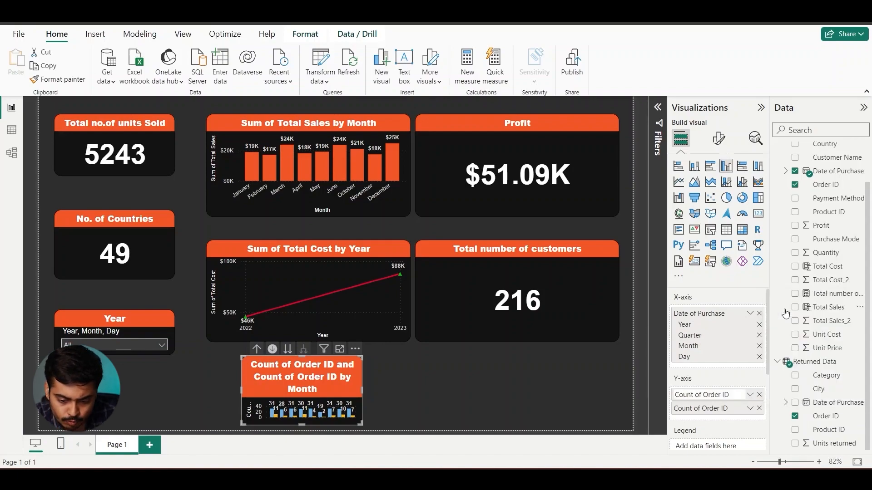
left_click(733, 395)
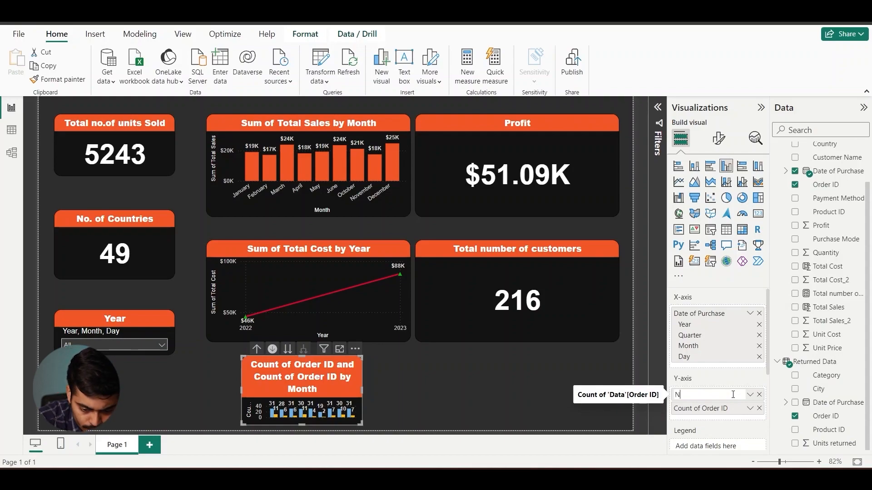
type("No. ")
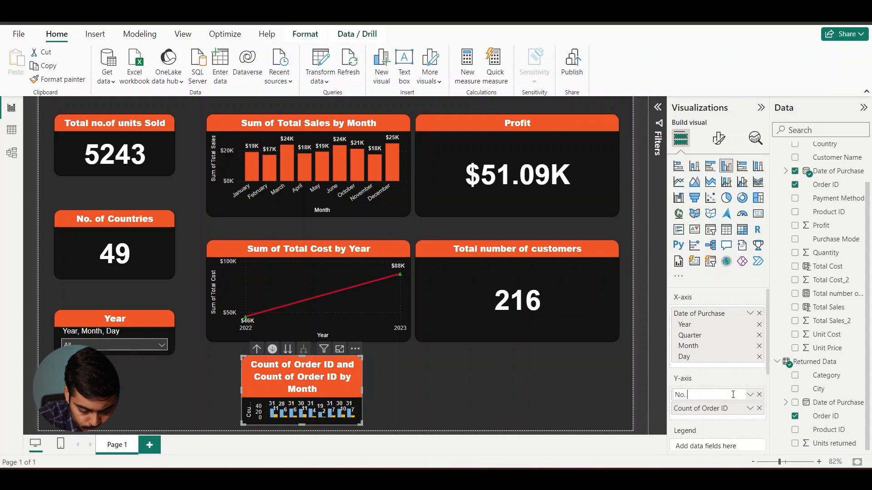
type("of Or")
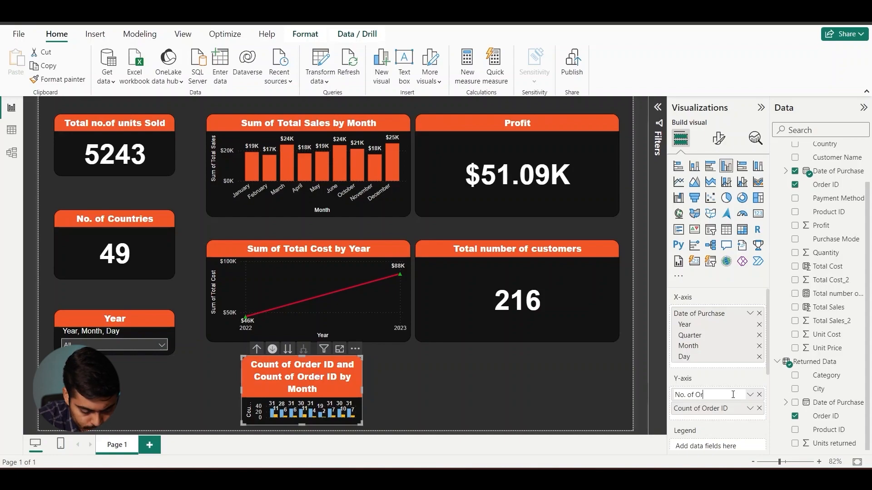
type("ders placed")
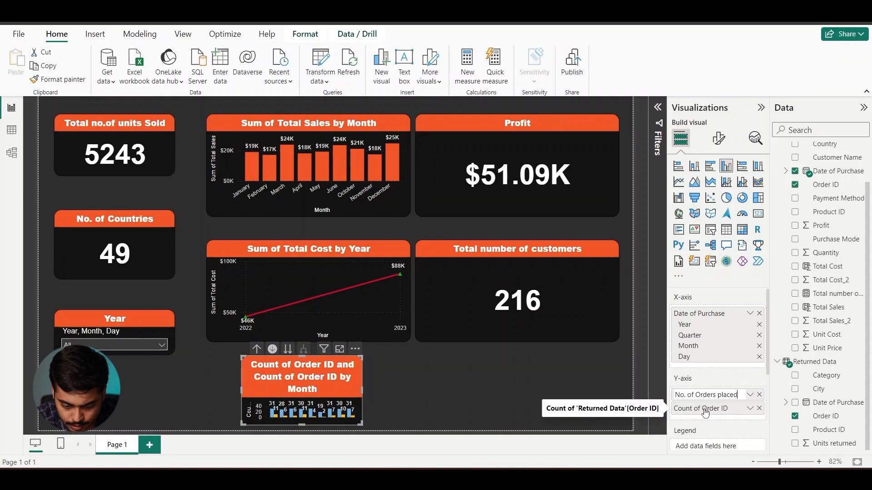
key("Return")
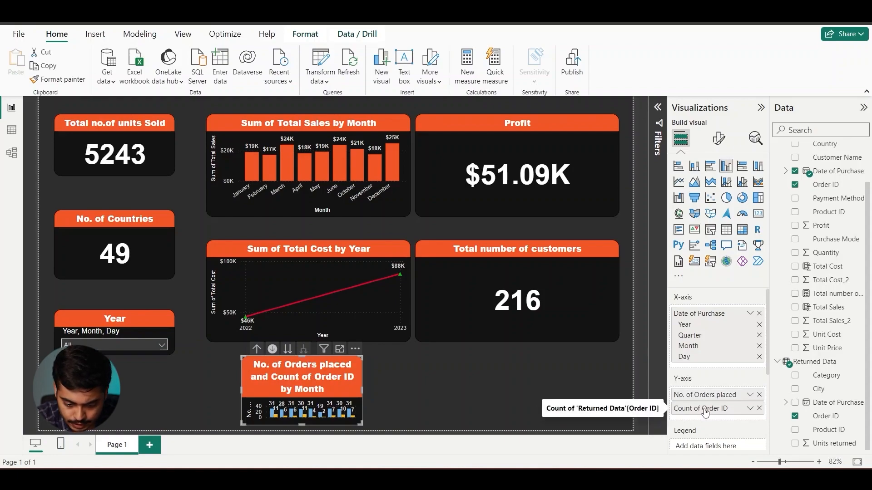
Rename the Returned Data table's Order ID count for this visual as "No. of Orders returned".
right_click(705, 411)
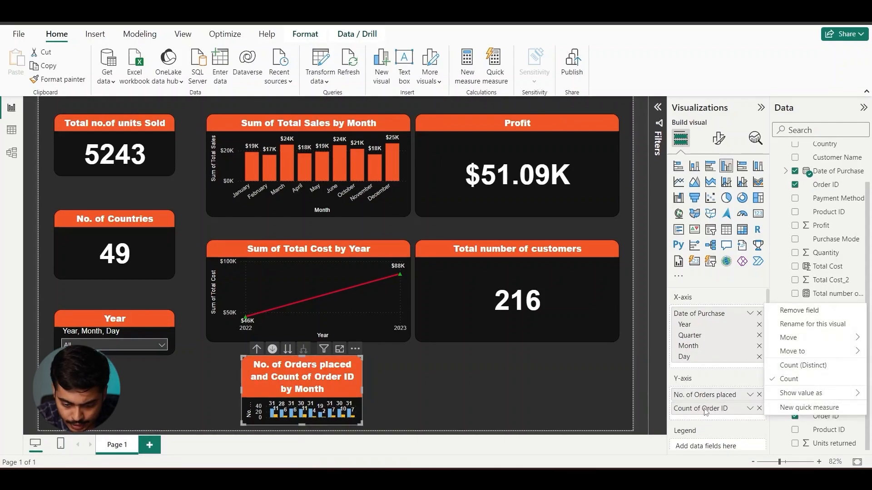
left_click(795, 324)
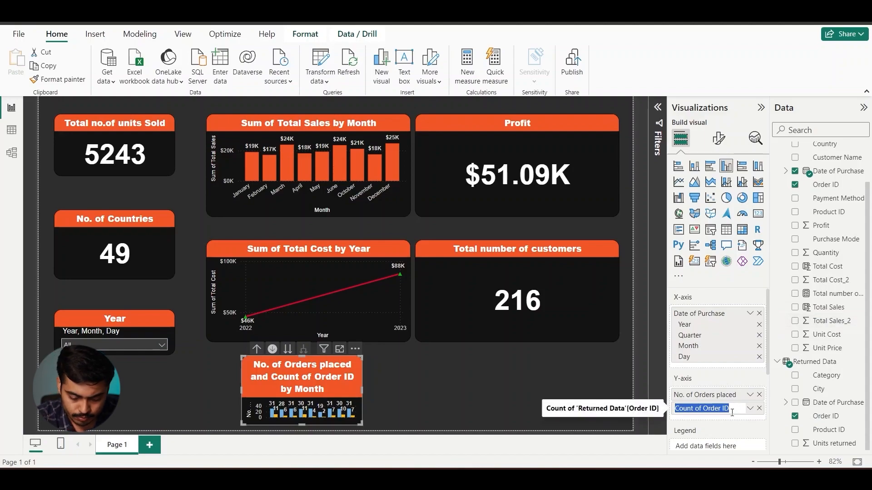
key("BackSpace")
type("No.")
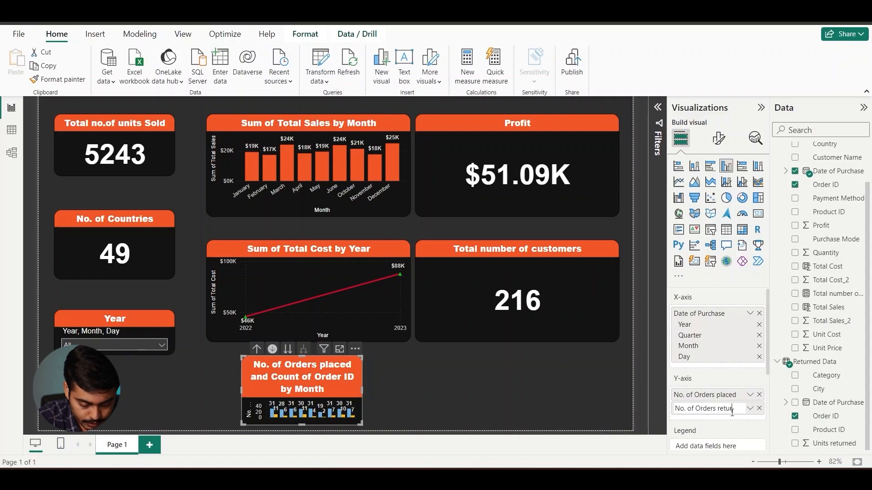
key("Return")
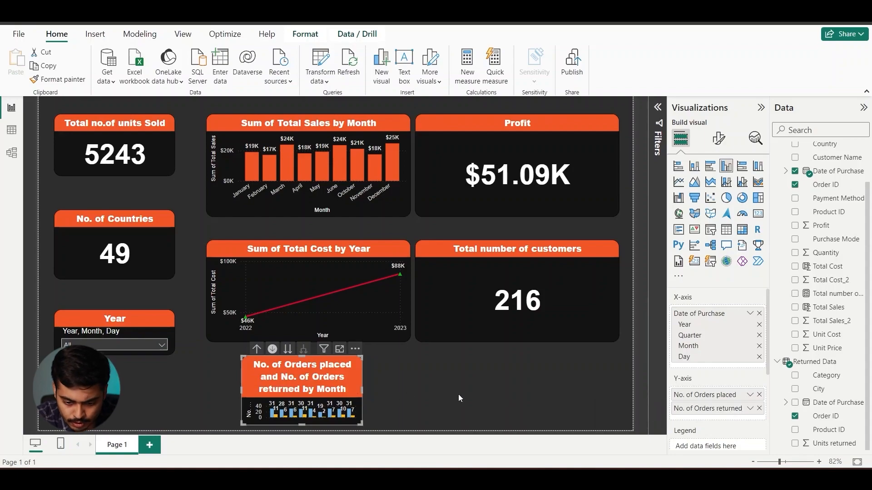
Show the orders chart in focus mode and replace "and" with "V/S" in its title text.
left_click(339, 349)
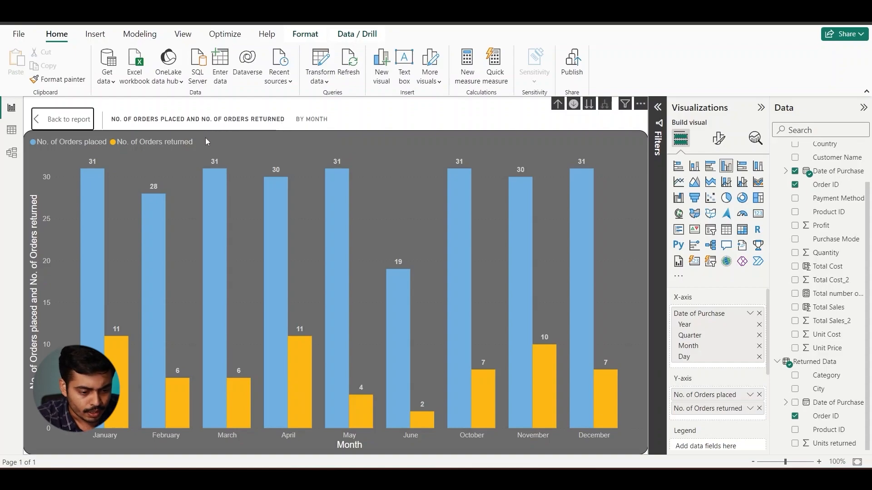
left_click(718, 138)
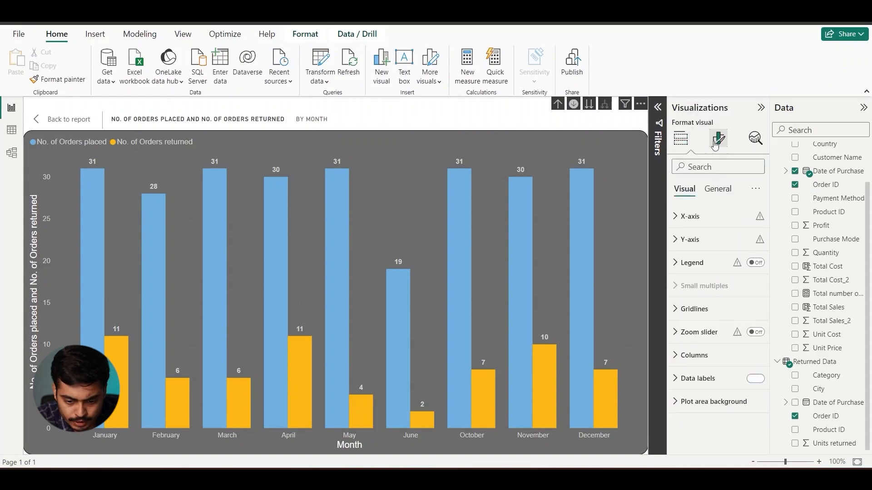
left_click(716, 191)
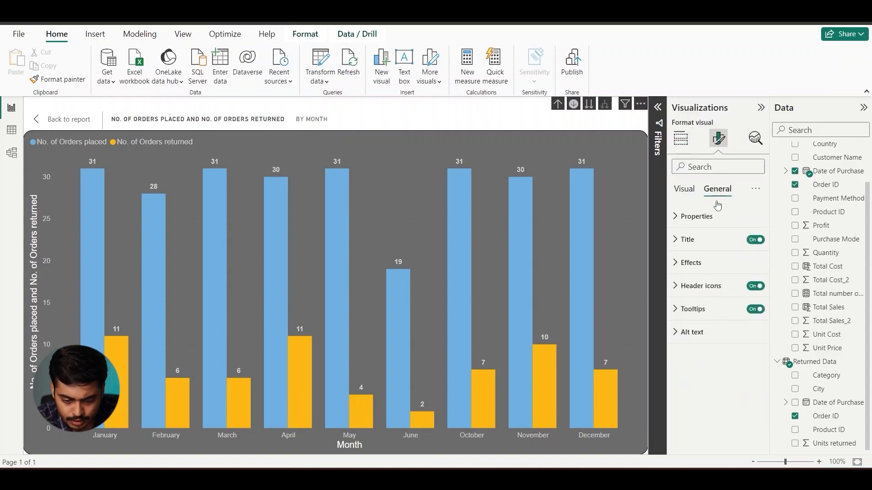
left_click(709, 240)
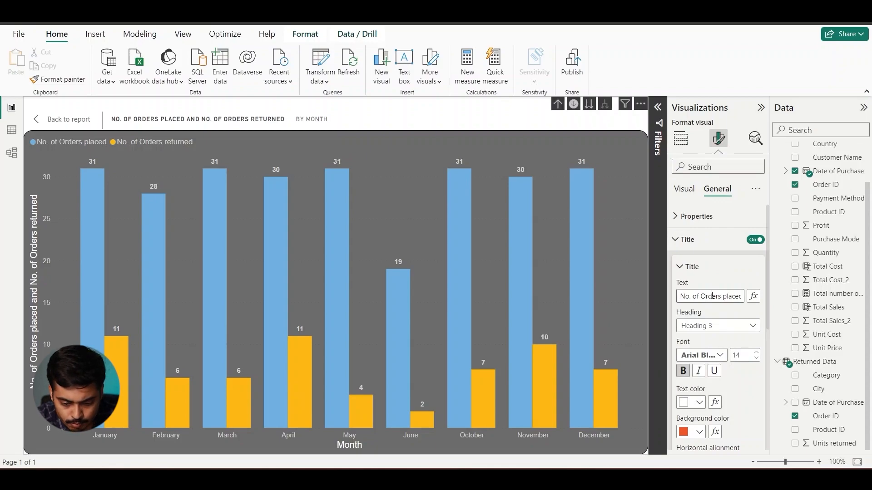
scroll(720, 298, "right", 2)
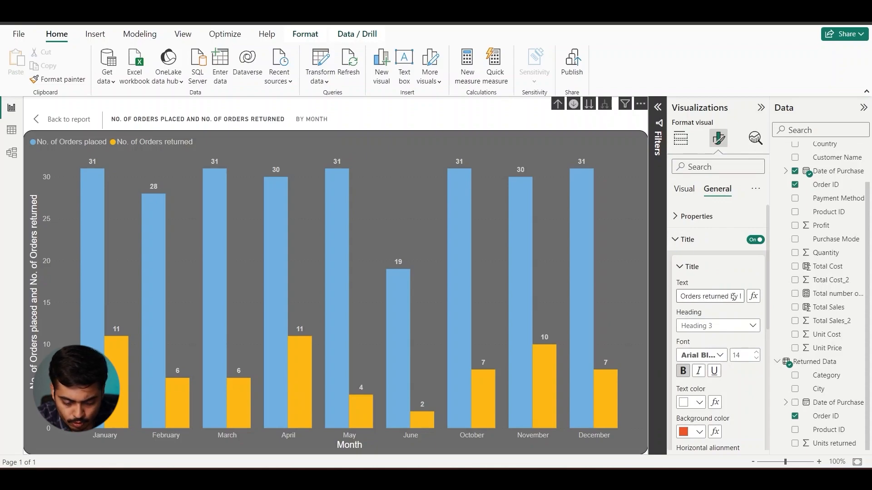
key("Right")
key("Right")
key("Right")
key("Right")
key("Right")
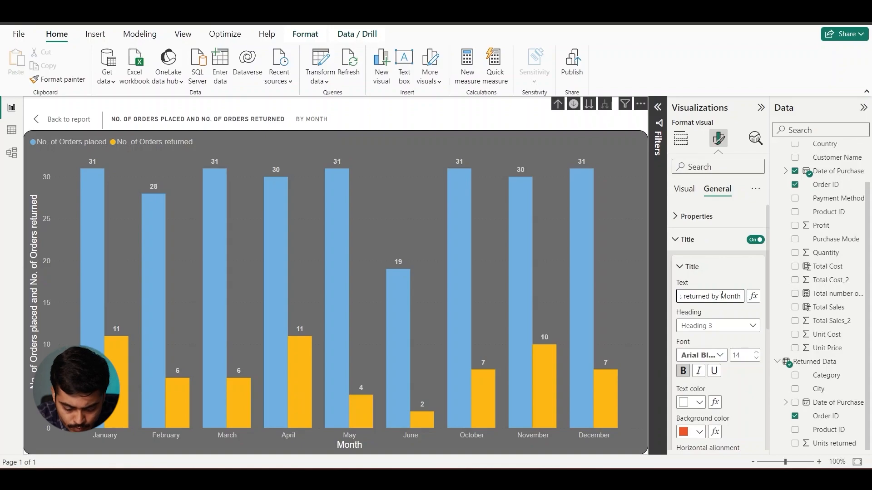
key("Left")
key("Left")
key("Left")
key("Left")
key("Left")
key("Left")
key("Left")
key("Left")
key("Left")
key("Left")
key("Left")
key("Left")
key("Left")
key("Left")
key("Left")
key("Left")
key("Left")
key("Left")
key("Left")
key("Left")
key("Left")
key("Left")
key("Left")
key("Left")
key("Left")
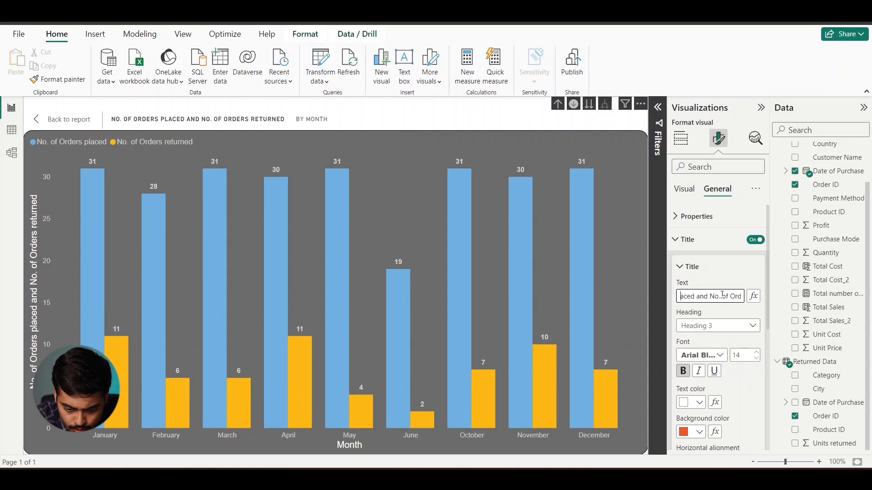
key("BackSpace")
key("BackSpace")
key("BackSpace")
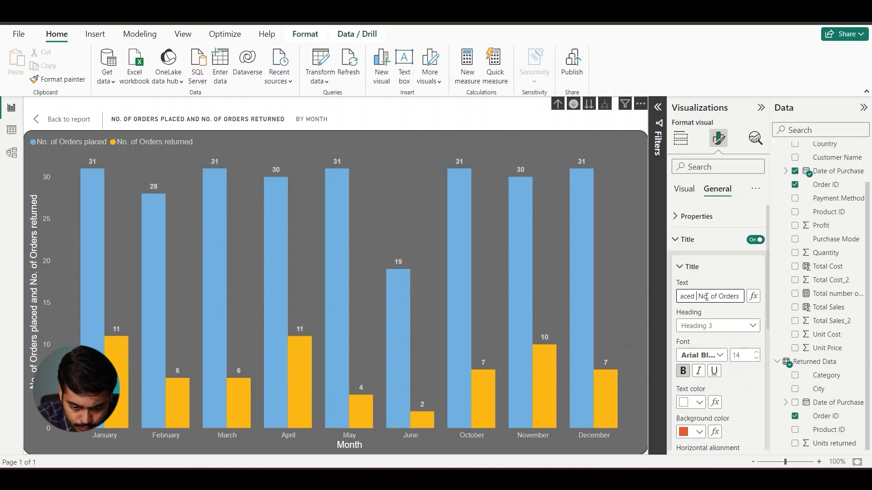
type("V/S")
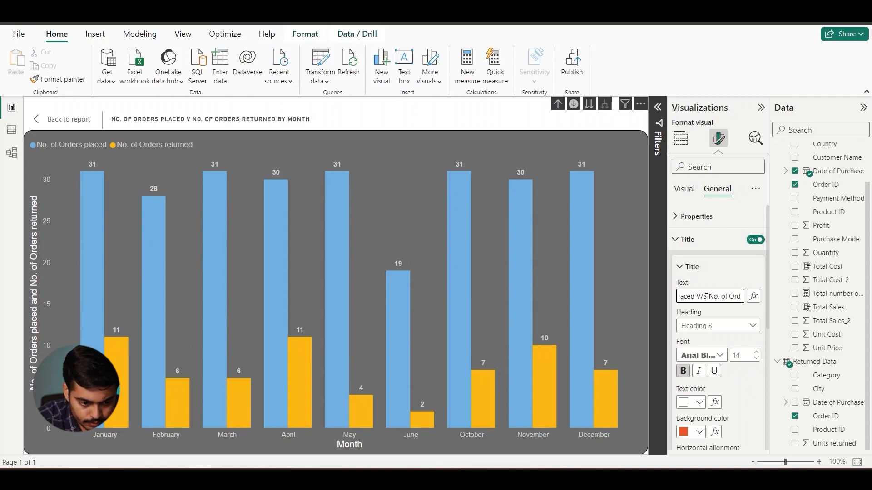
key("Return")
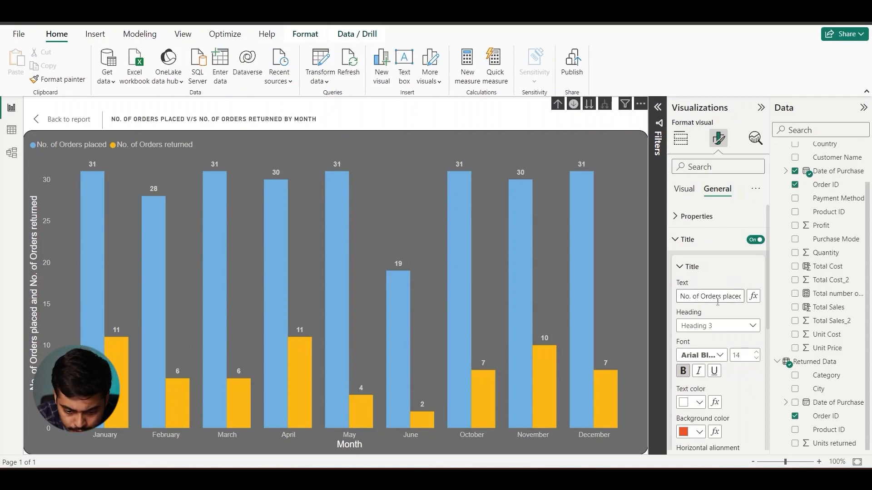
Try writing "Orders" in capitals in the chart title, and restore its original spelling.
left_click(724, 298)
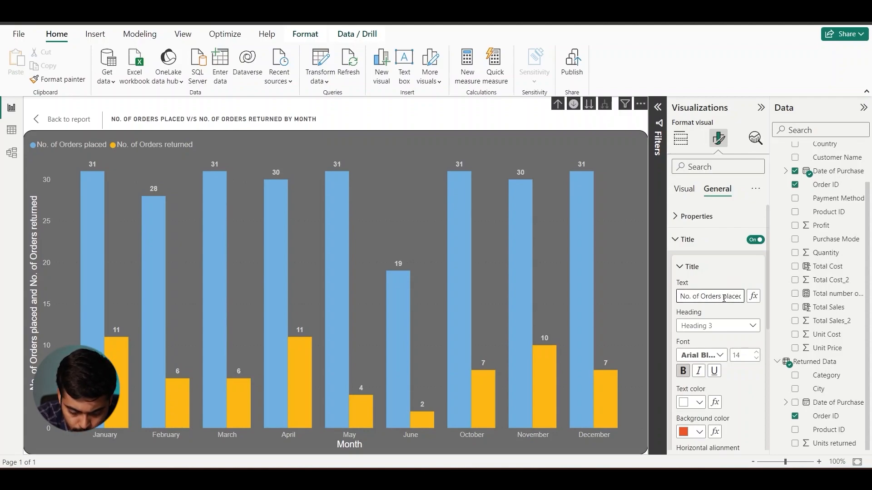
key("BackSpace")
key("BackSpace")
key("BackSpace")
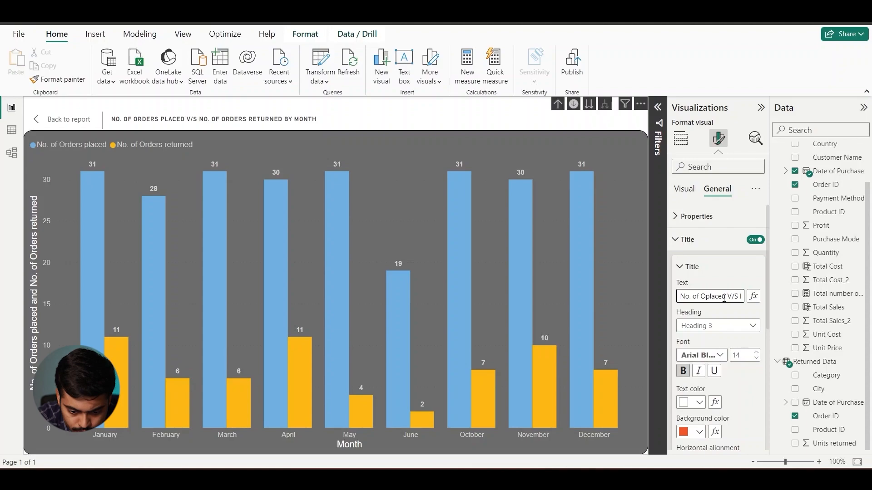
type("RDER")
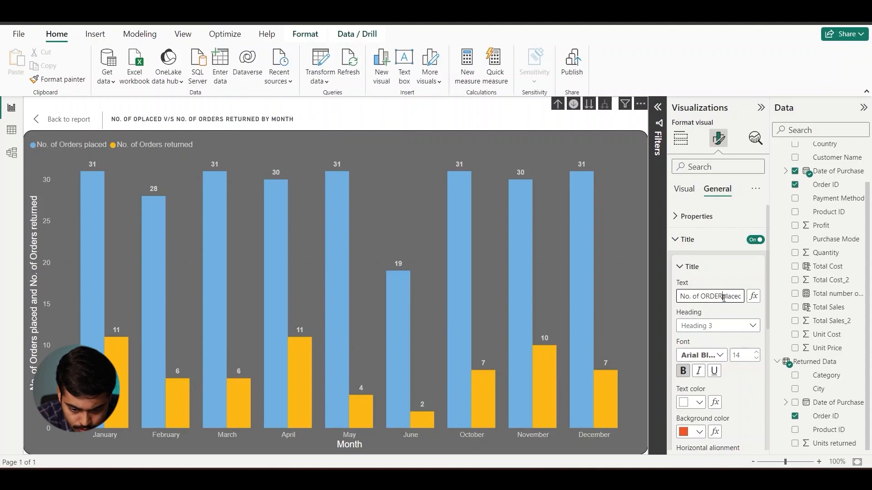
type("S")
key("BackSpace")
key("BackSpace")
key("BackSpace")
key("BackSpace")
key("BackSpace")
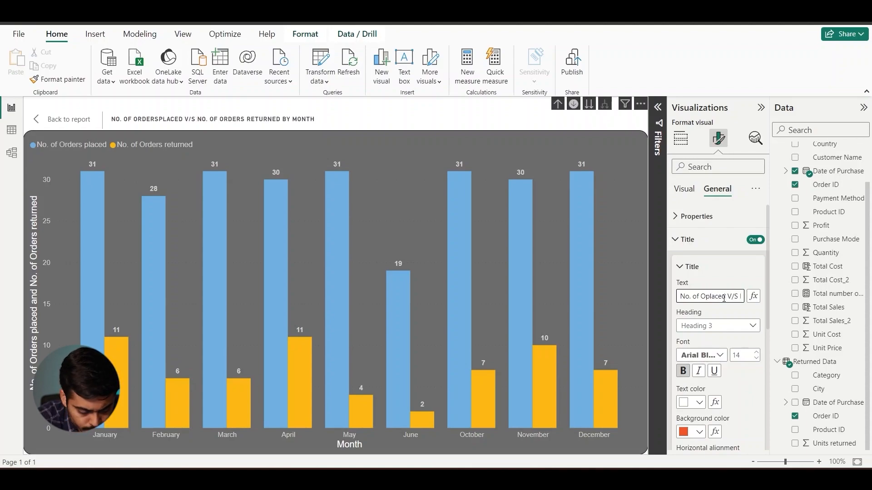
type("rders")
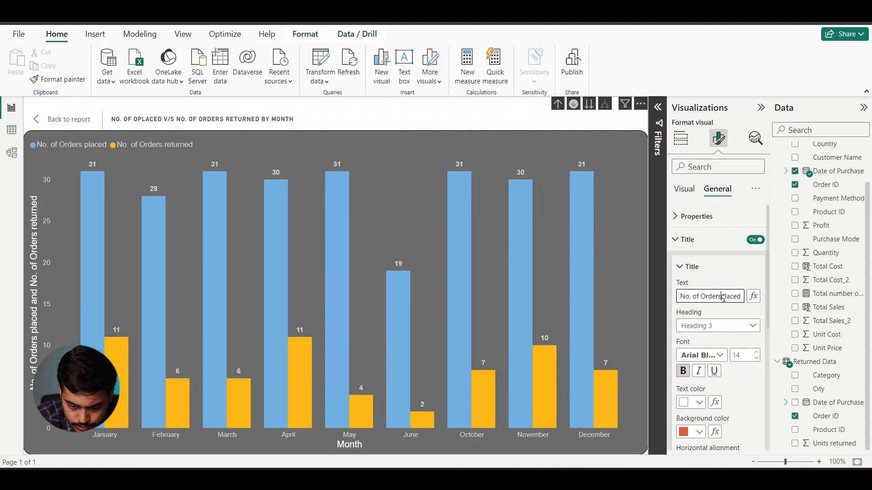
Remove the second "No. of Orders" from the title and capitalize "Returned", giving "No. of Orders placed V/S Returned by Month".
key("Right")
key("Right")
key("Right")
key("Right")
key("Right")
key("Right")
key("Right")
key("Right")
key("Right")
key("Right")
key("Right")
key("Right")
key("Right")
key("Right")
key("Right")
key("Right")
key("Right")
key("Right")
key("Right")
key("Right")
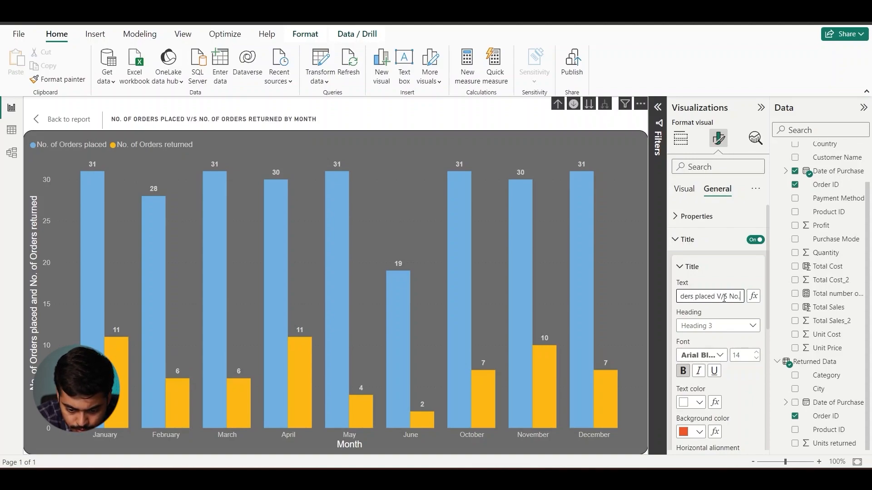
key("Right")
key("Right")
key("Right")
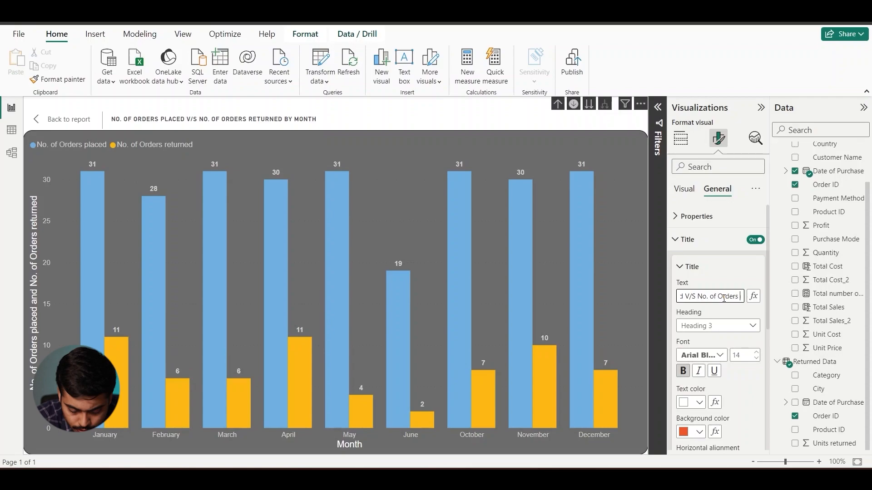
key("BackSpace")
key("BackSpace")
key("BackSpace")
key("BackSpace")
key("BackSpace")
key("BackSpace")
key("BackSpace")
key("BackSpace")
key("BackSpace")
key("BackSpace")
key("BackSpace")
key("BackSpace")
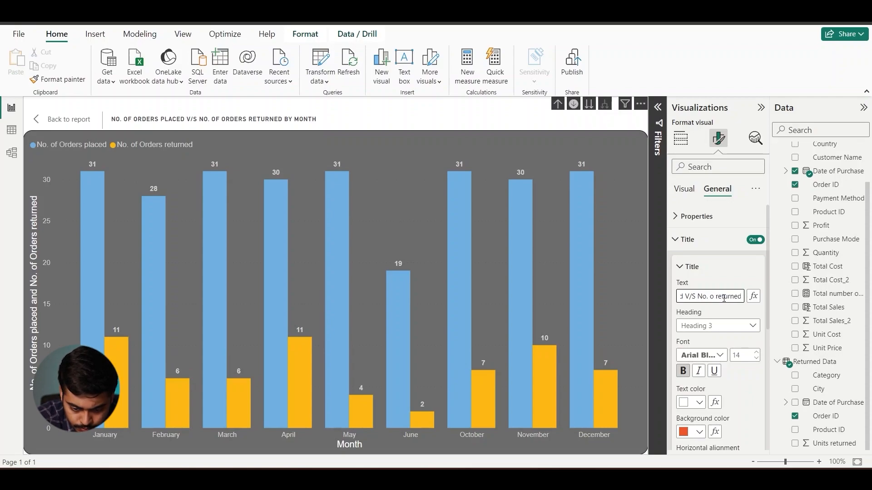
key("BackSpace")
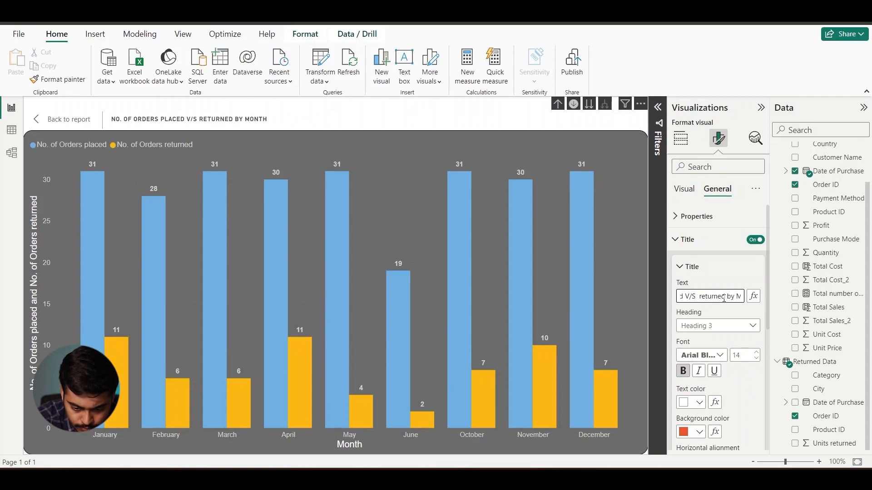
key("BackSpace")
key("Delete")
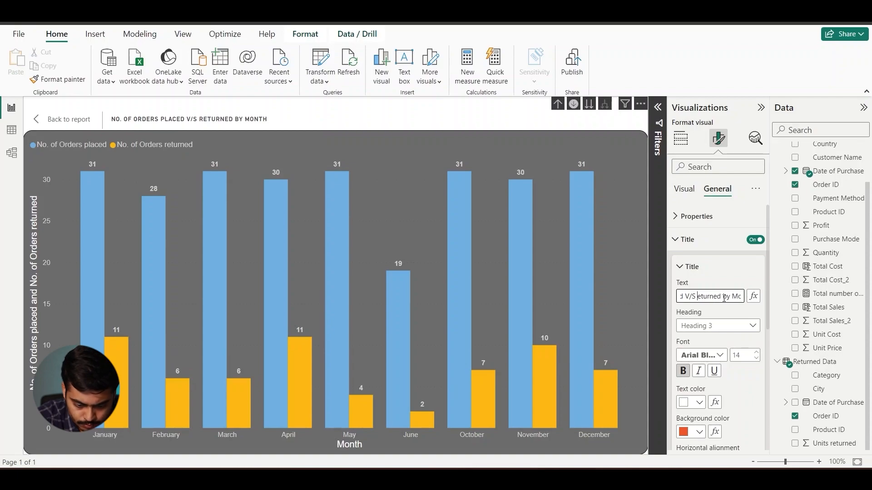
type("R")
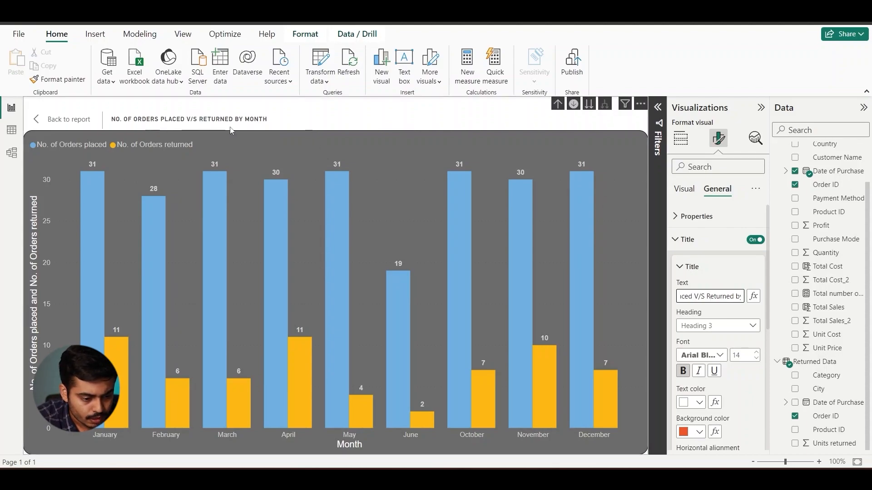
Drill the orders chart up to the year level and shorten its title to "No. of Orders placed V/S Returned".
left_click(558, 109)
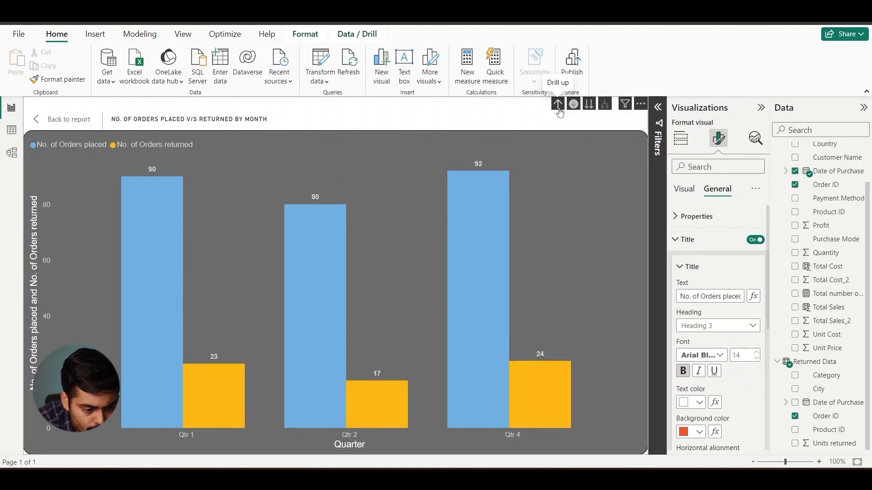
left_click(559, 108)
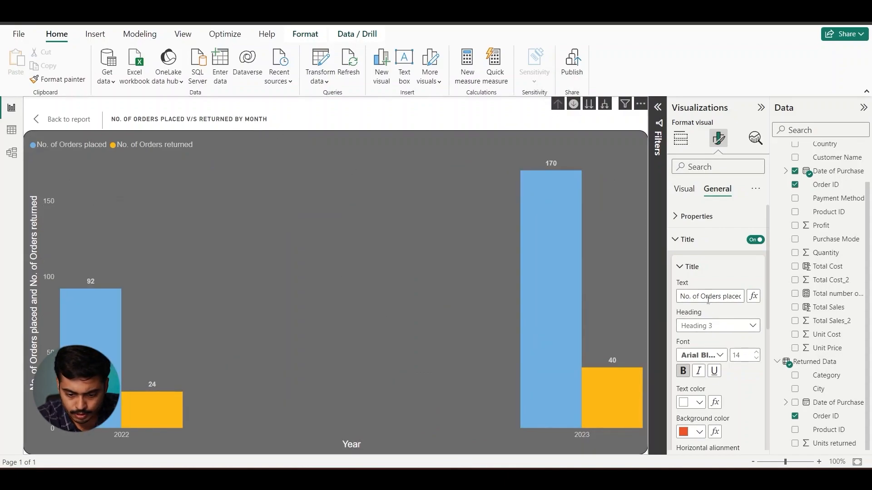
key("Right")
key("Right")
key("Right")
key("Right")
key("Right")
key("Right")
key("Right")
key("Right")
key("Right")
key("Right")
key("Right")
key("Right")
key("Right")
key("Right")
key("Right")
key("Right")
key("Right")
key("Right")
key("Right")
key("Right")
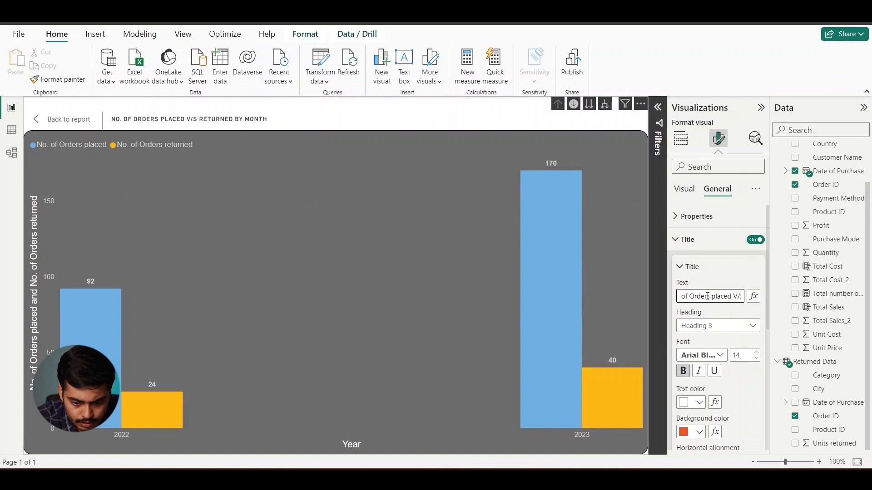
key("BackSpace")
key("BackSpace")
key("BackSpace")
key("BackSpace")
key("BackSpace")
key("BackSpace")
key("BackSpace")
key("BackSpace")
key("BackSpace")
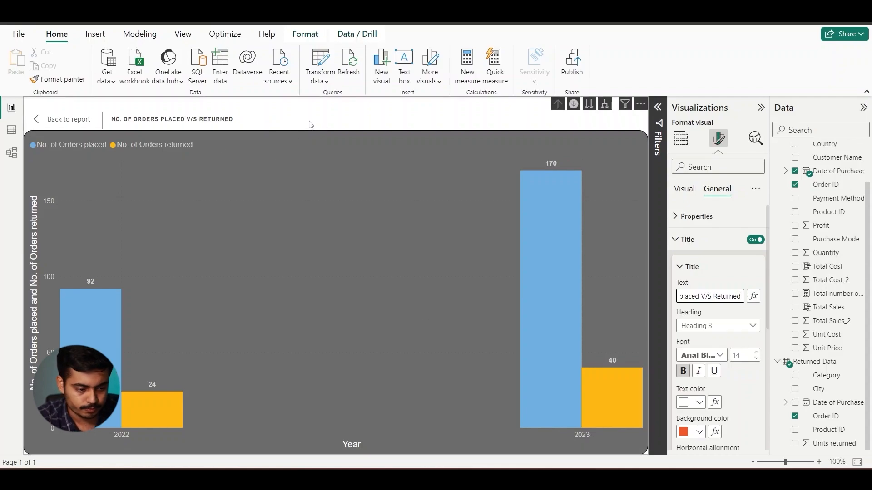
Return to the report page and add a pie chart with the Data table's City as legend and Total Sales_2 as values.
left_click(63, 119)
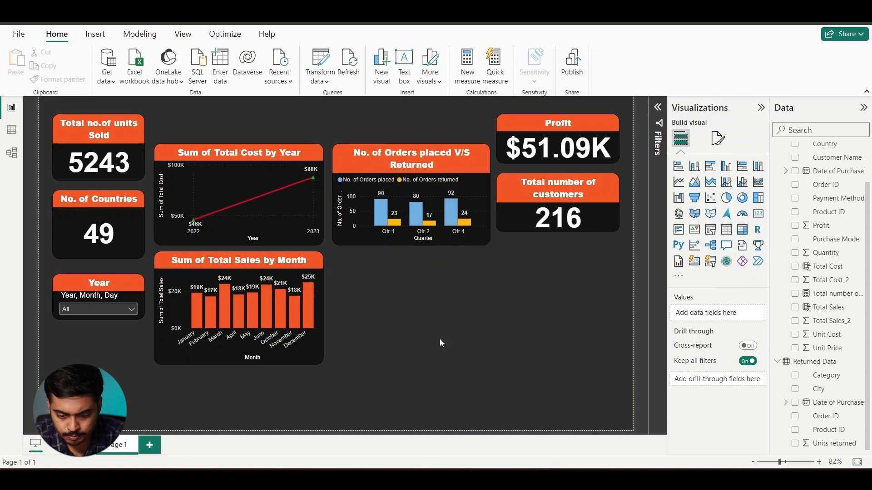
left_click(726, 198)
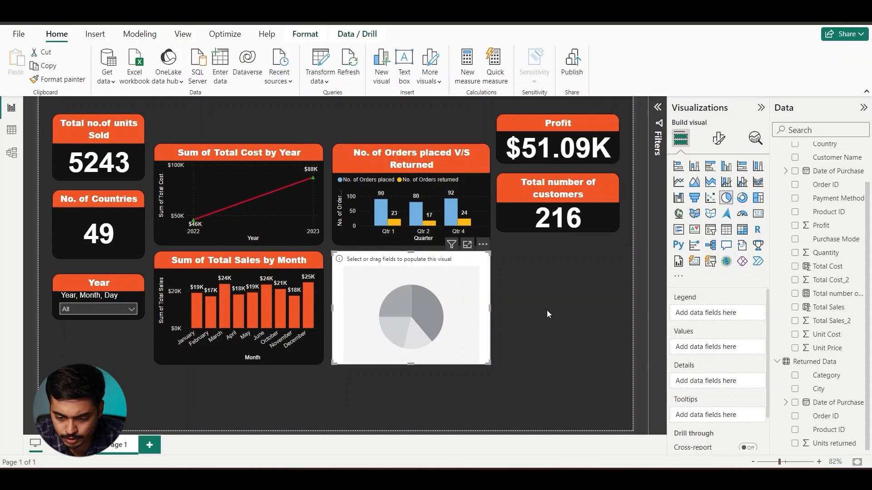
scroll(808, 286, "up", 1)
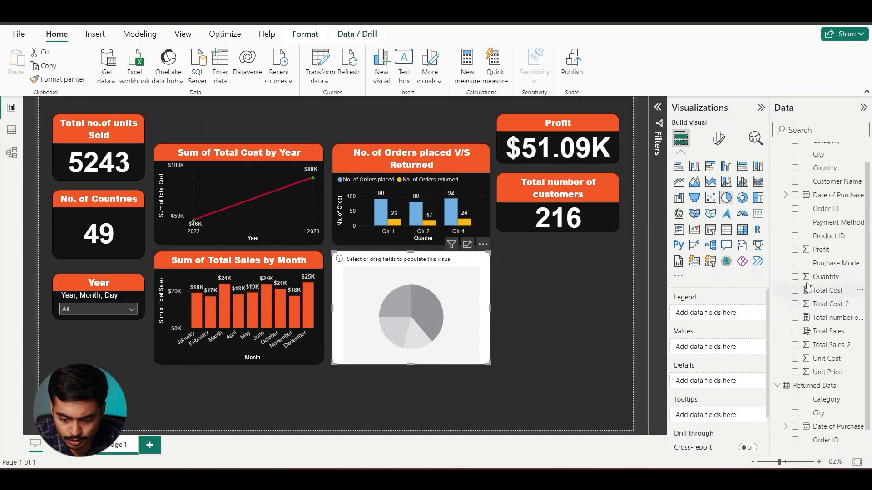
scroll(807, 286, "up", 1)
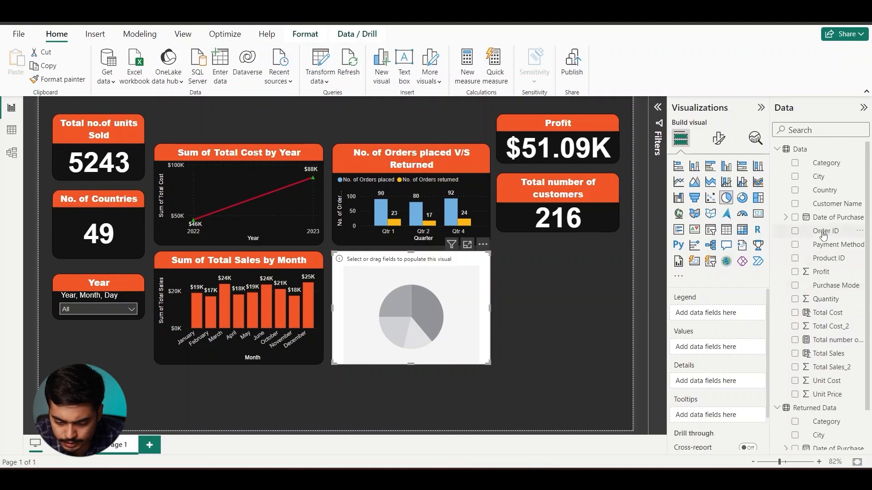
left_click_drag(826, 181, 728, 314)
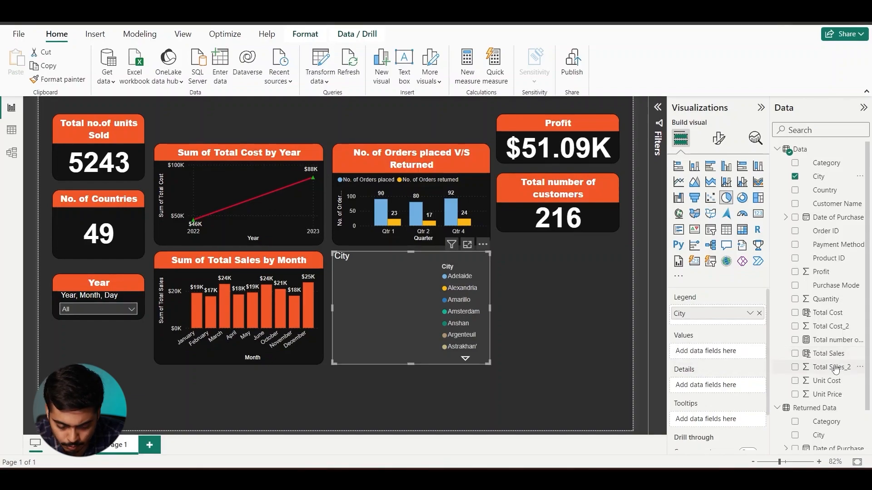
left_click_drag(832, 367, 743, 353)
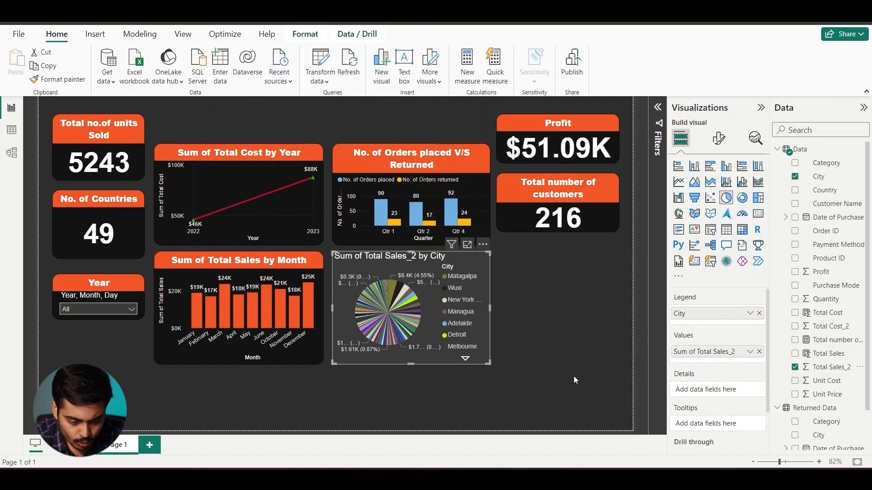
Enlarge the pie chart in focus mode and filter its City field to the top 10 by Sum of Total Sales_2.
left_click(467, 245)
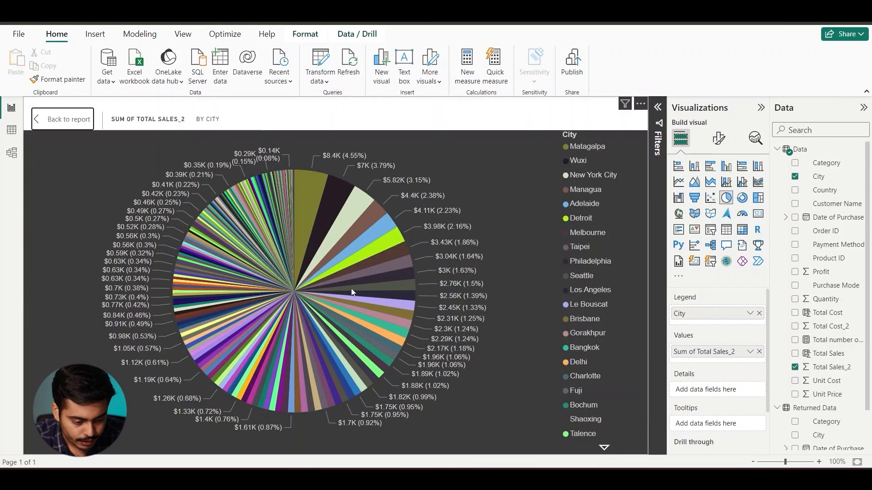
mouse_move(277, 347)
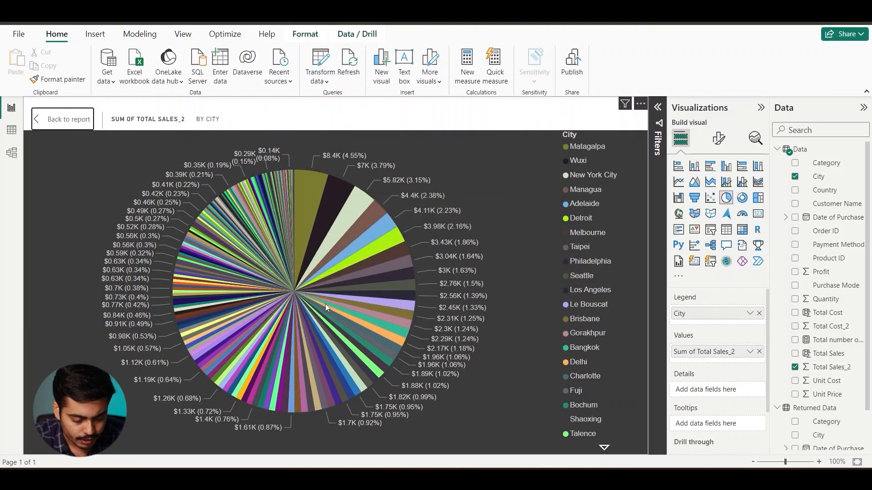
mouse_move(325, 303)
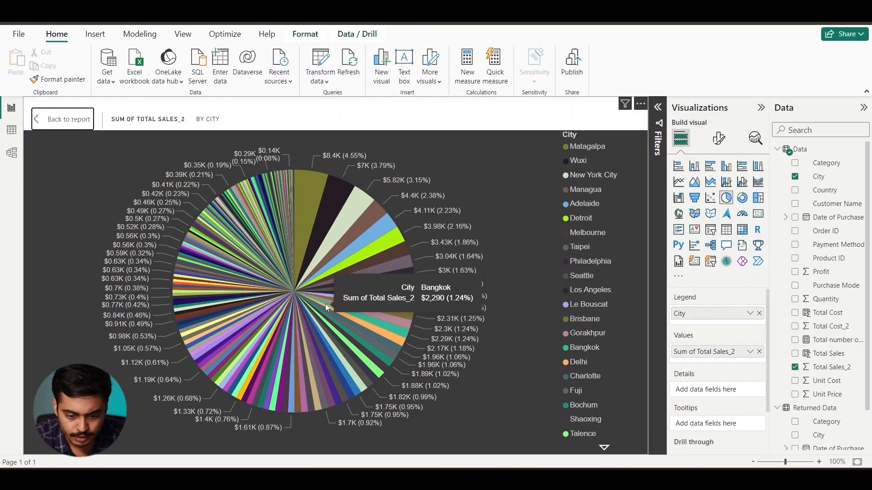
left_click(660, 109)
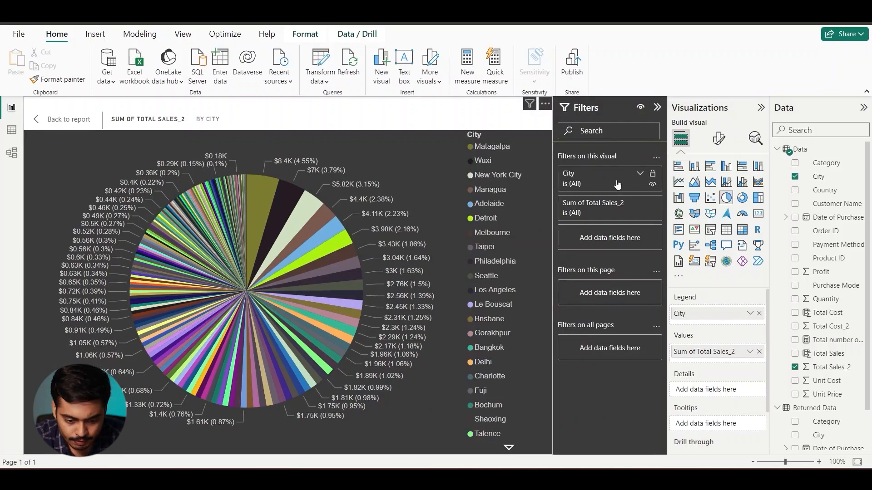
left_click(640, 175)
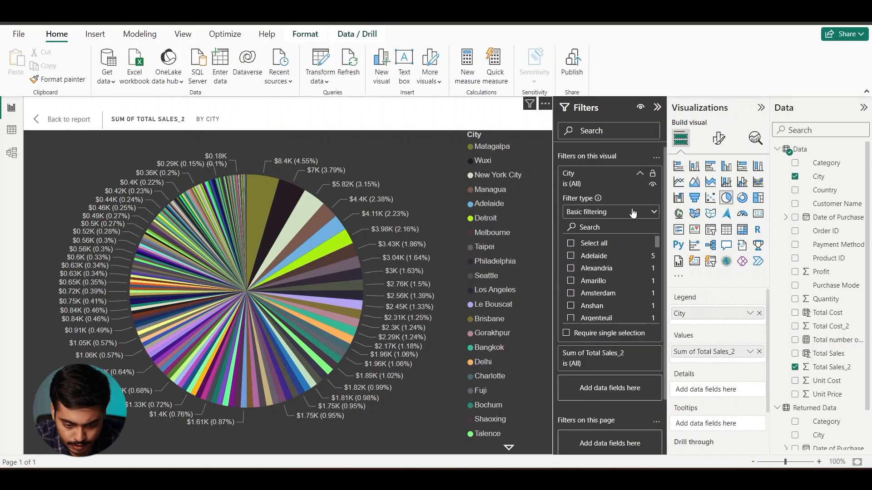
left_click(634, 214)
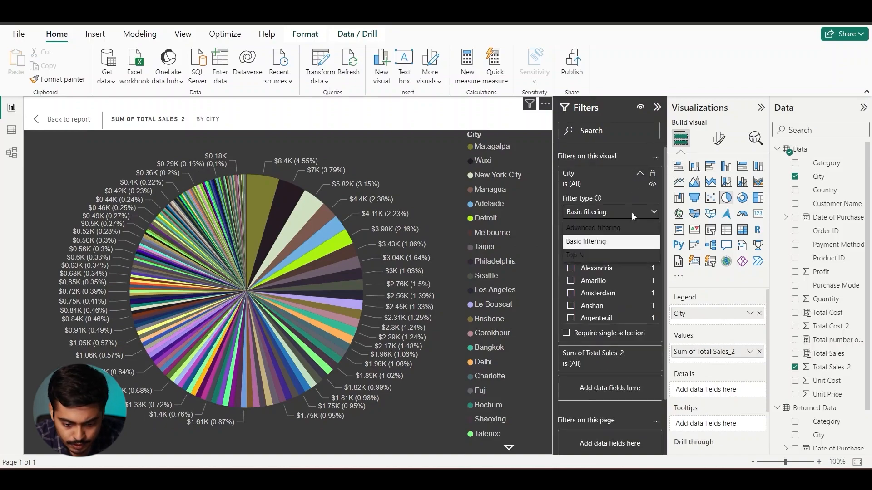
left_click(598, 256)
left_click(635, 245)
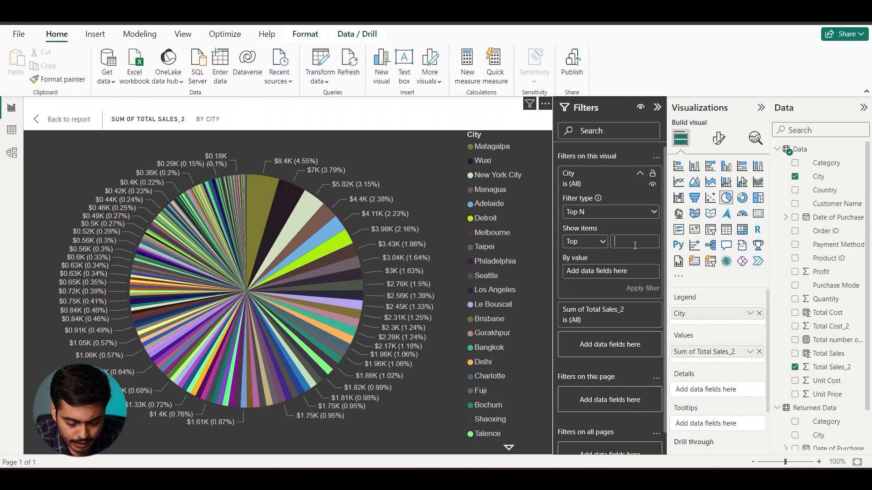
type("10")
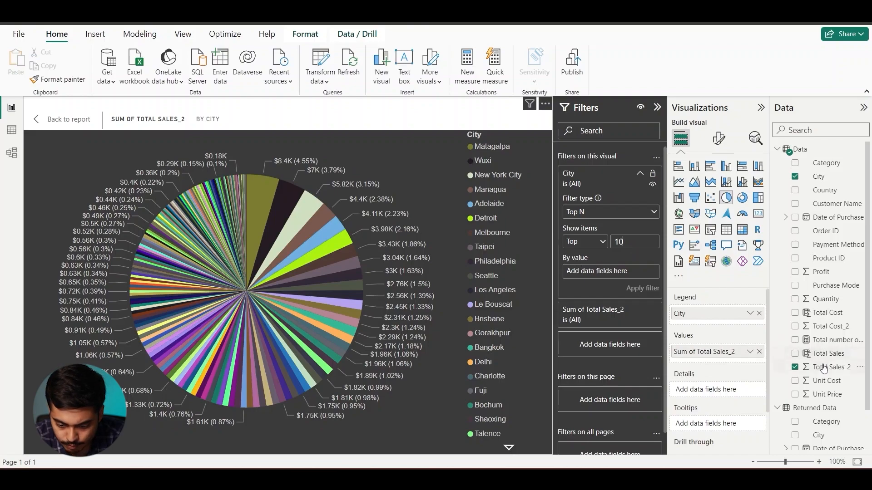
left_click_drag(823, 368, 621, 271)
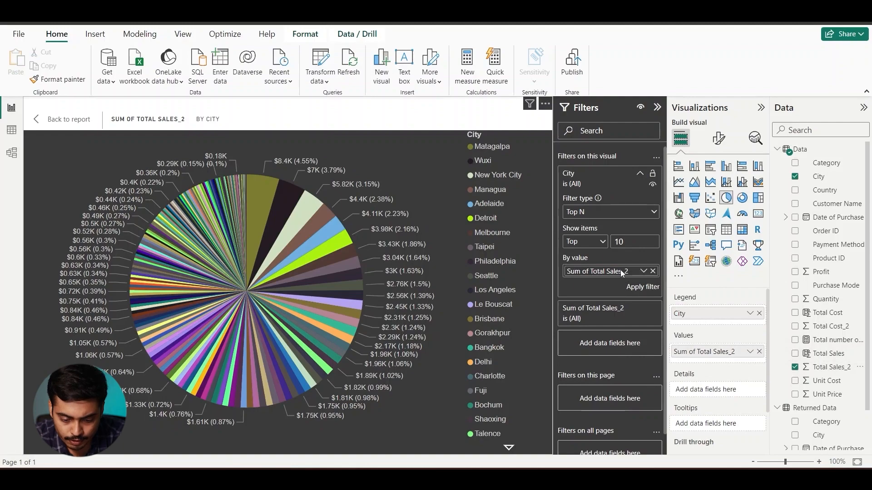
left_click(638, 290)
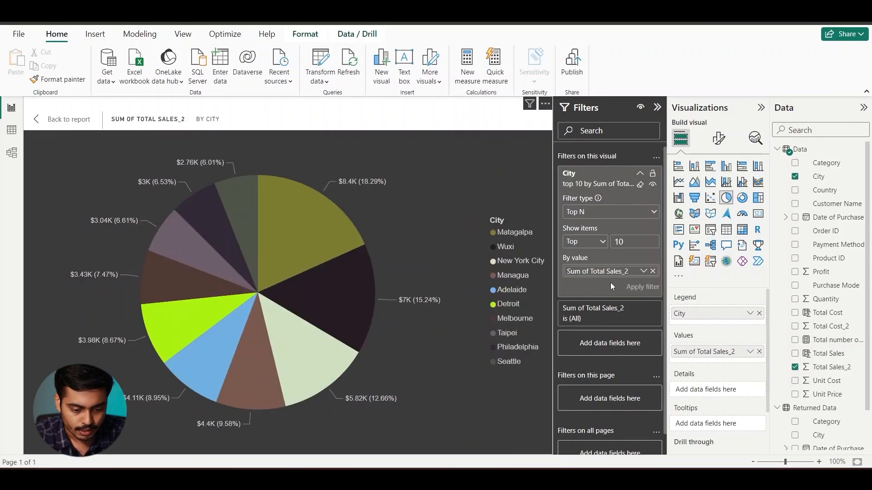
mouse_move(364, 244)
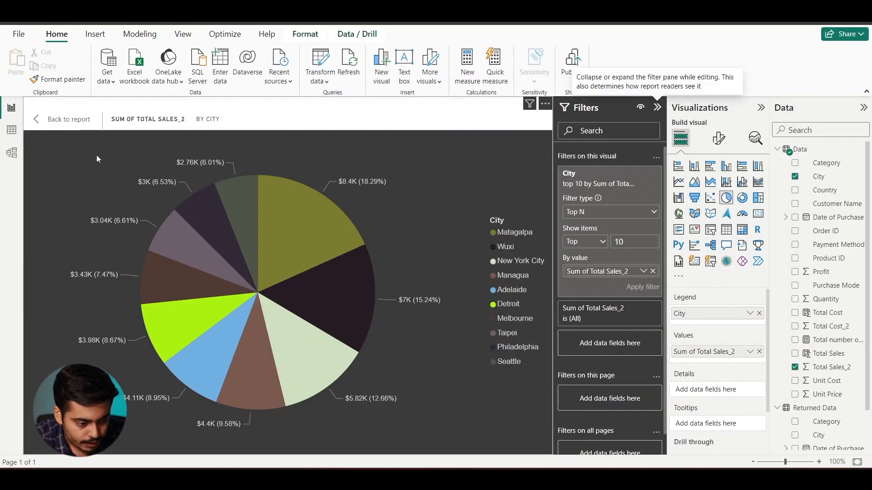
Return to the report page and copy the formatting of the Sum of Total Cost by Year chart onto the pie chart.
left_click(68, 118)
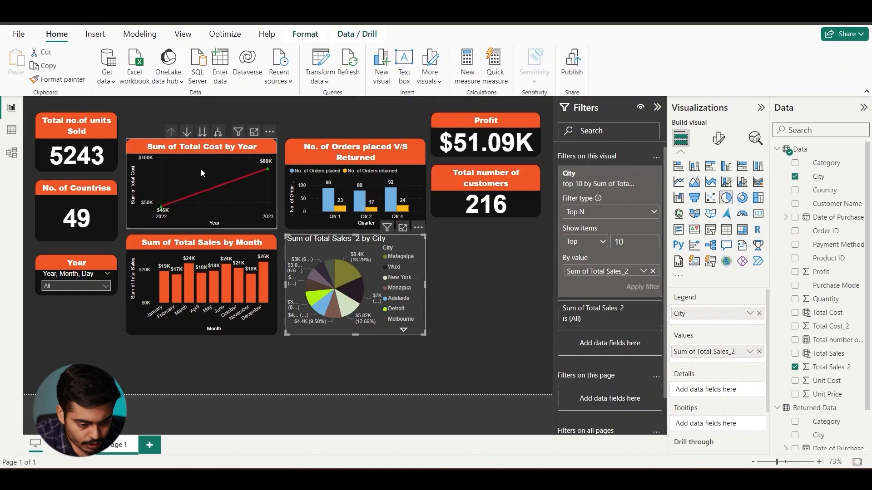
left_click(145, 184)
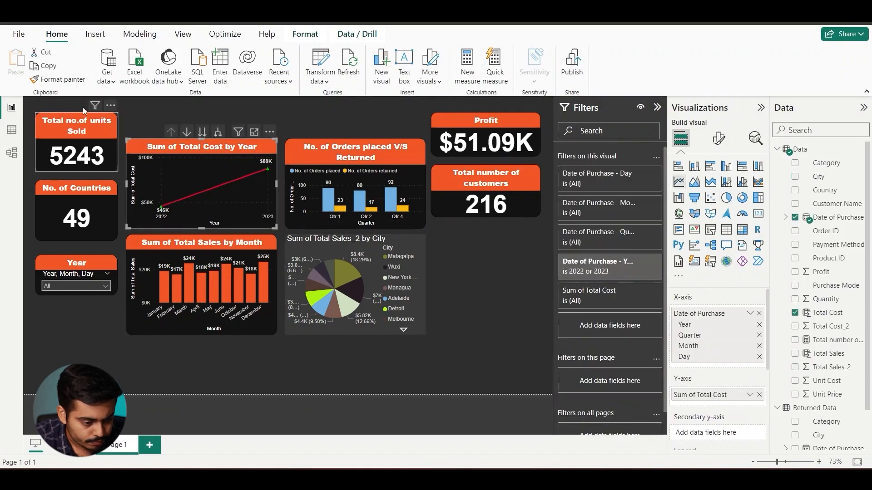
left_click(58, 79)
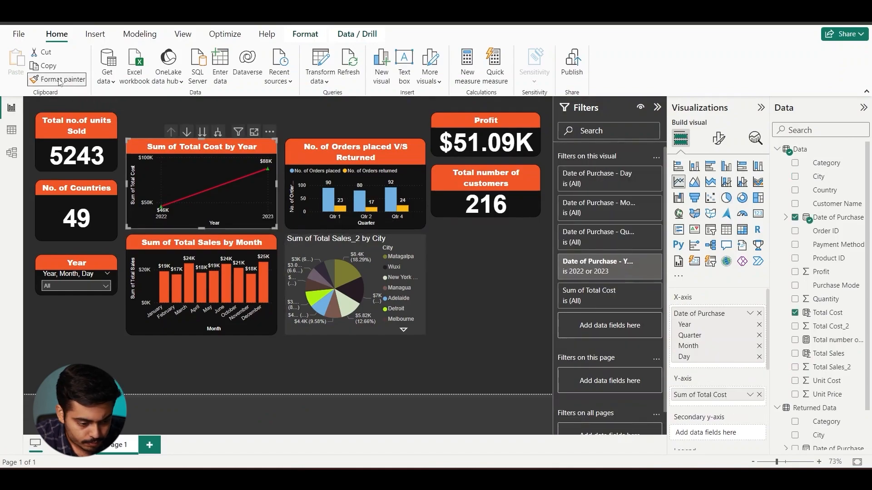
left_click(378, 252)
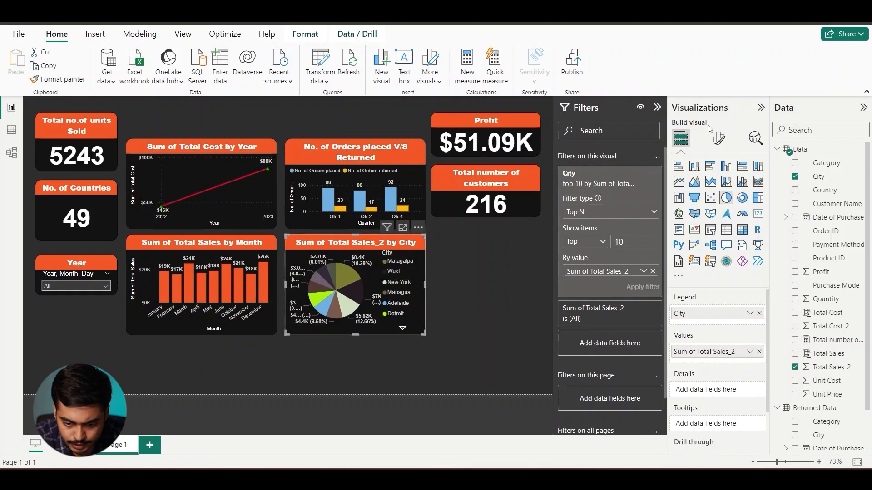
Shorten the pie chart's title to "Total Sales by City" and deselect the chart.
left_click(718, 137)
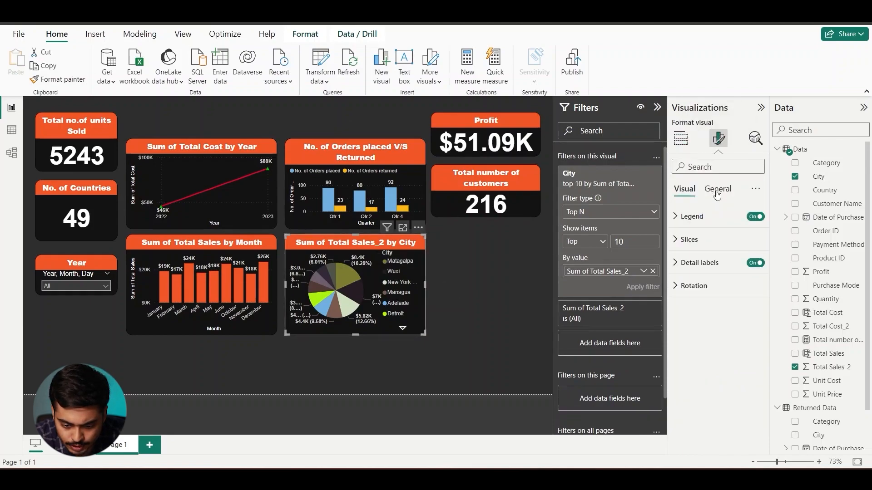
left_click(717, 195)
left_click(708, 238)
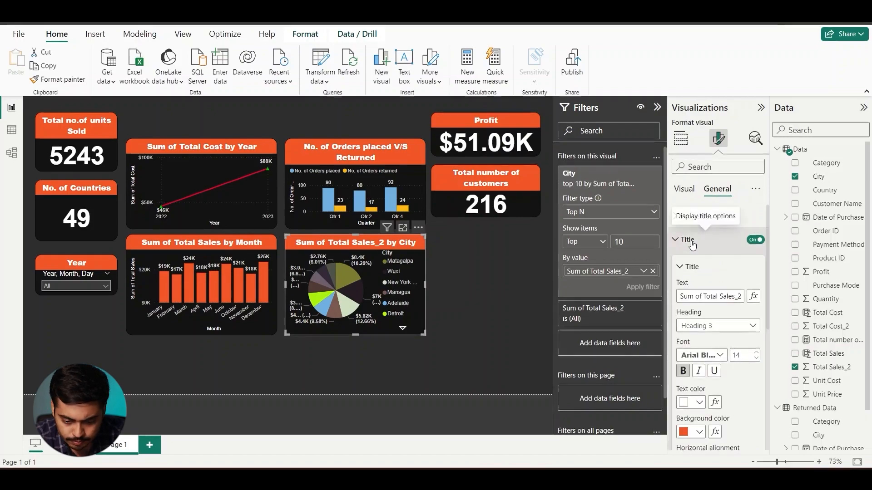
left_click(704, 296)
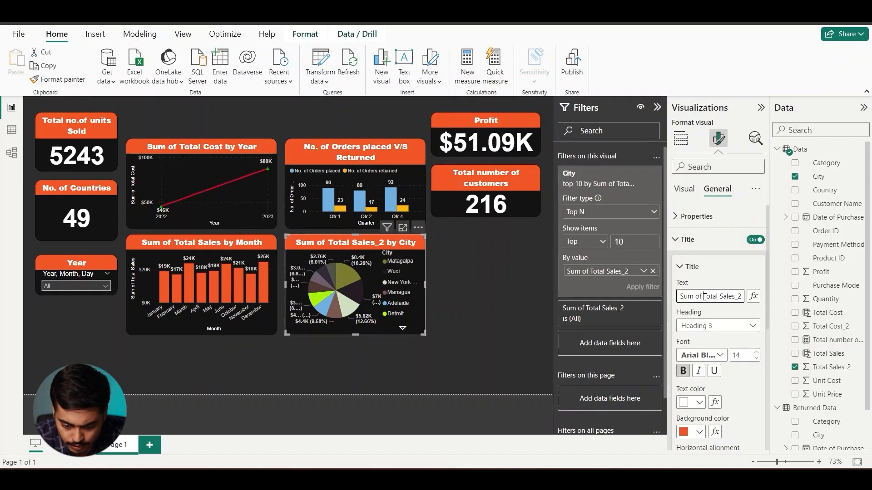
key("BackSpace")
key("BackSpace")
key("BackSpace")
key("BackSpace")
key("BackSpace")
key("BackSpace")
key("BackSpace")
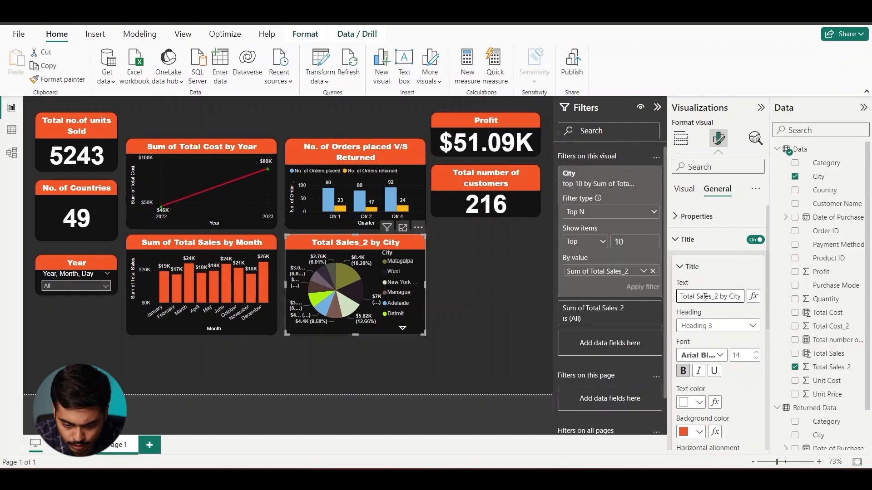
left_click(716, 296)
key("BackSpace")
key("BackSpace")
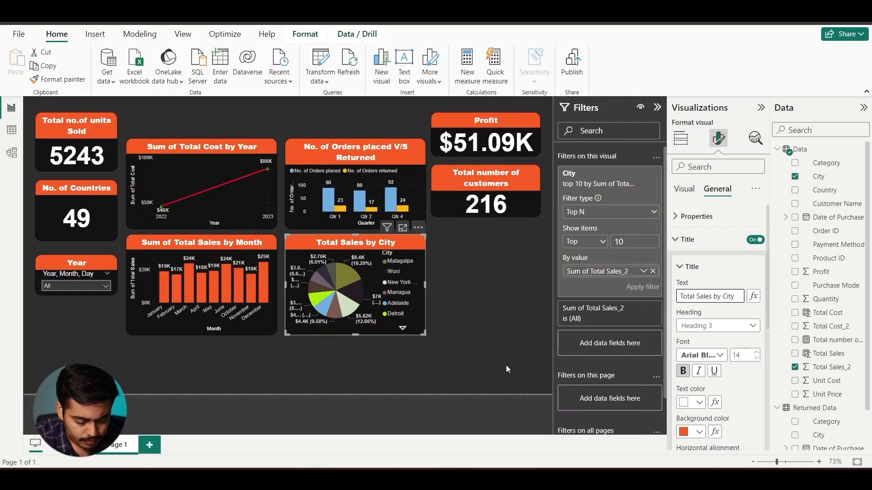
left_click(438, 372)
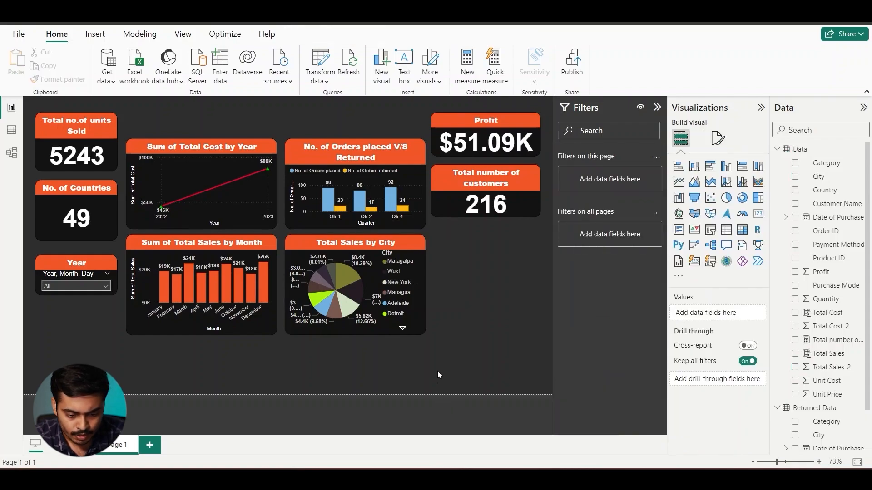
Add a map with the Data table's Country as location and, in focus mode, assign Total Sales_2 as its bubble size.
left_click(679, 213)
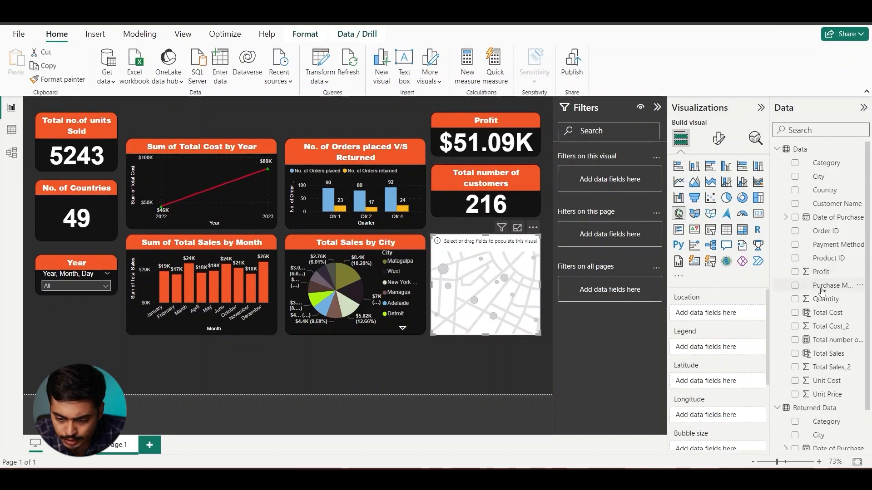
left_click_drag(825, 196, 733, 317)
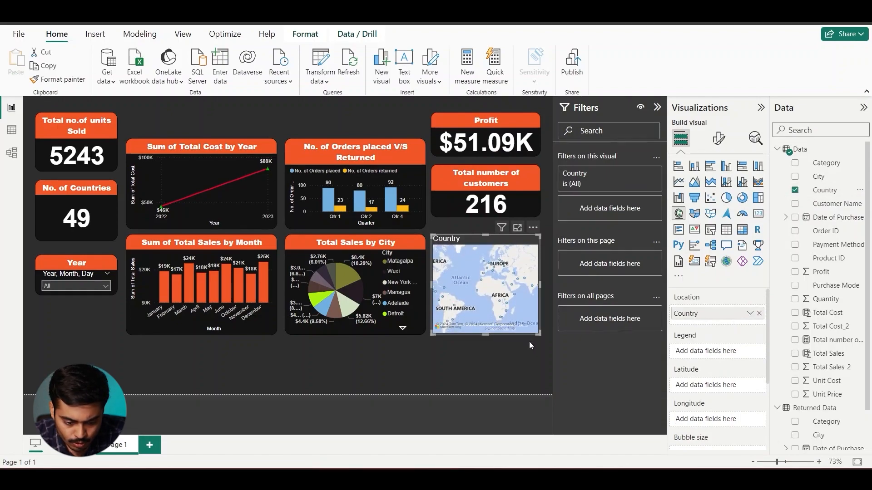
left_click(517, 228)
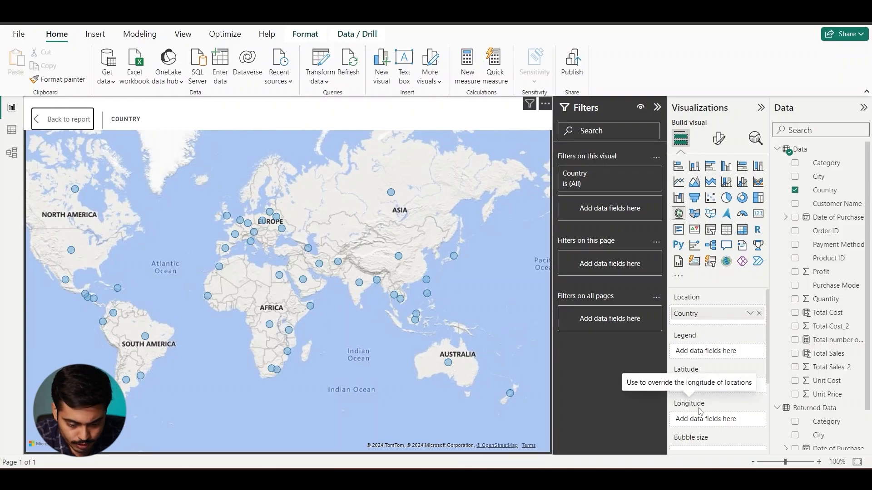
scroll(700, 412, "down", 3)
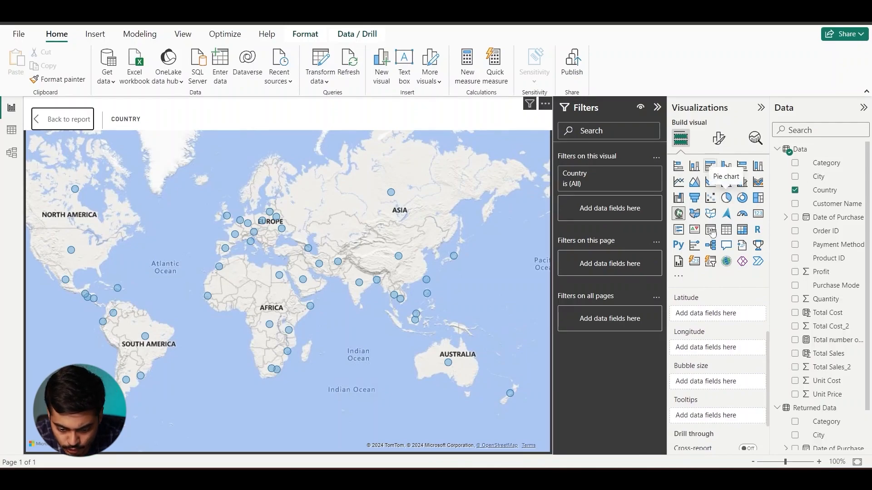
scroll(695, 383, "down", 1)
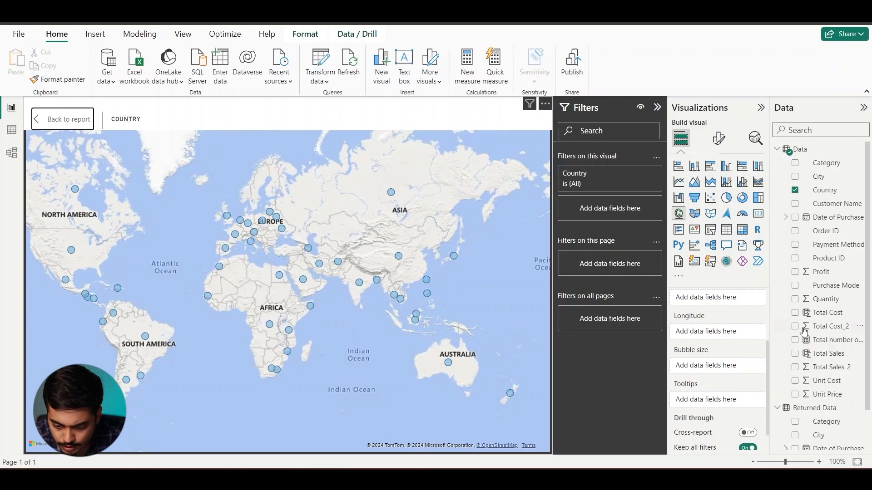
left_click_drag(835, 373, 729, 373)
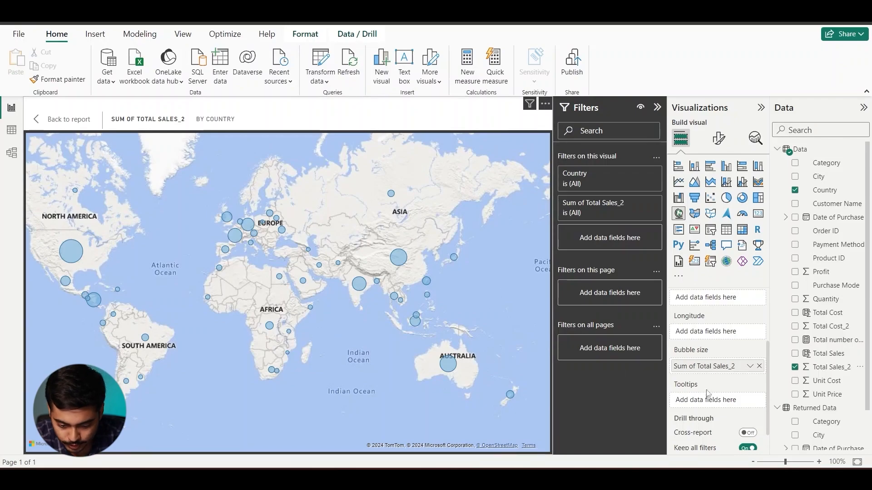
scroll(709, 393, "down", 1)
scroll(713, 366, "up", 4)
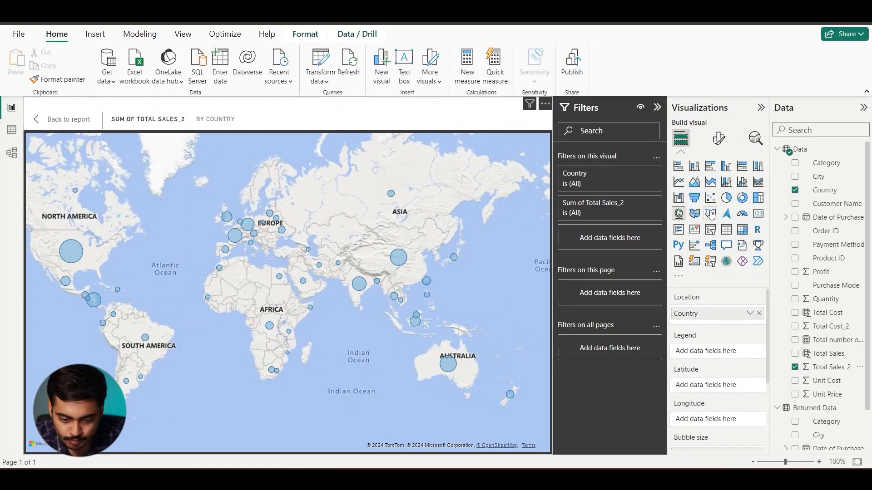
Open the conditional formatting for the map's default bubble color and set its format style to Gradient.
left_click(721, 139)
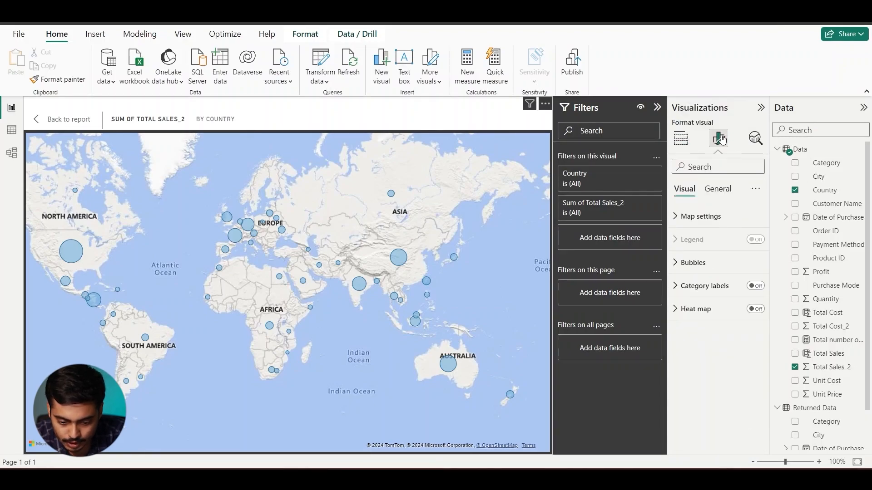
left_click(690, 269)
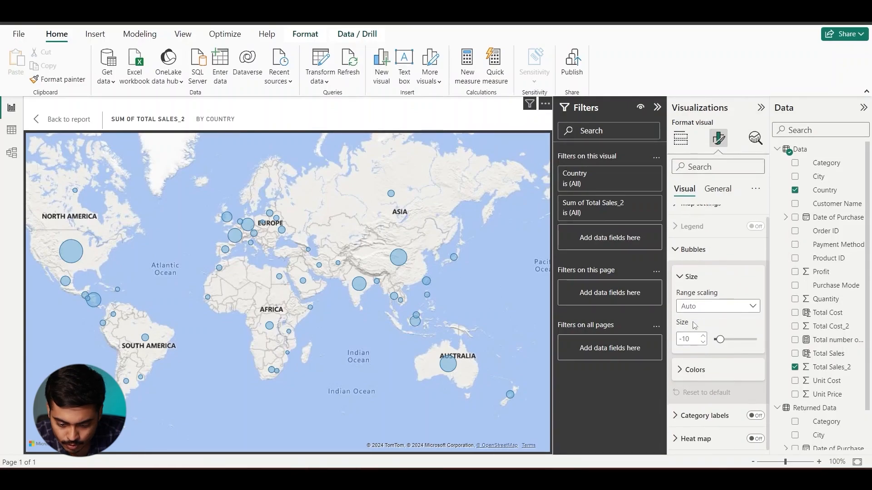
left_click(690, 372)
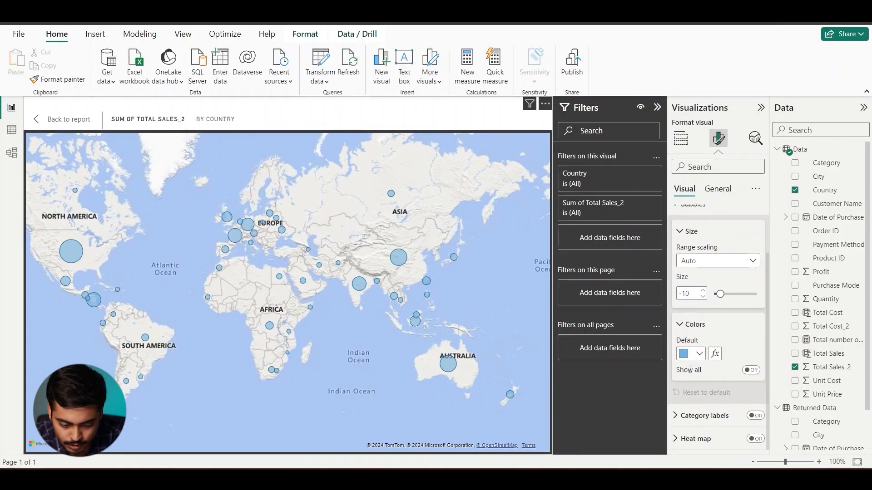
left_click(716, 354)
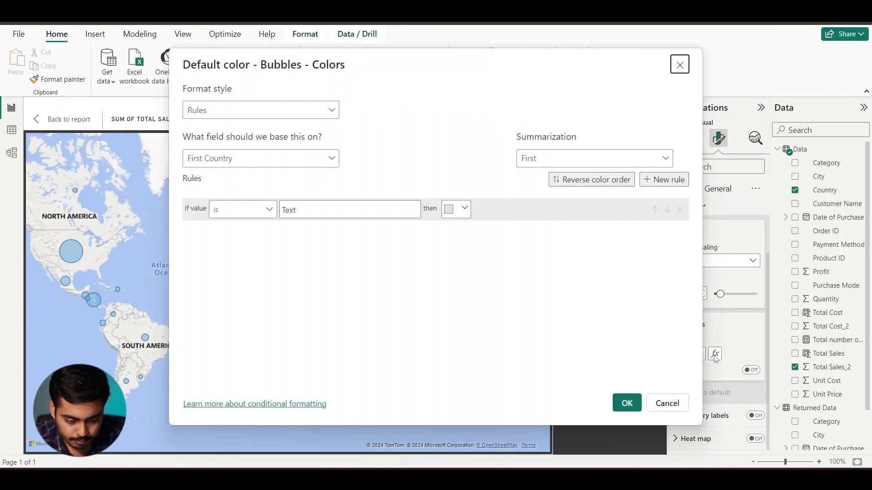
left_click(307, 112)
left_click(292, 130)
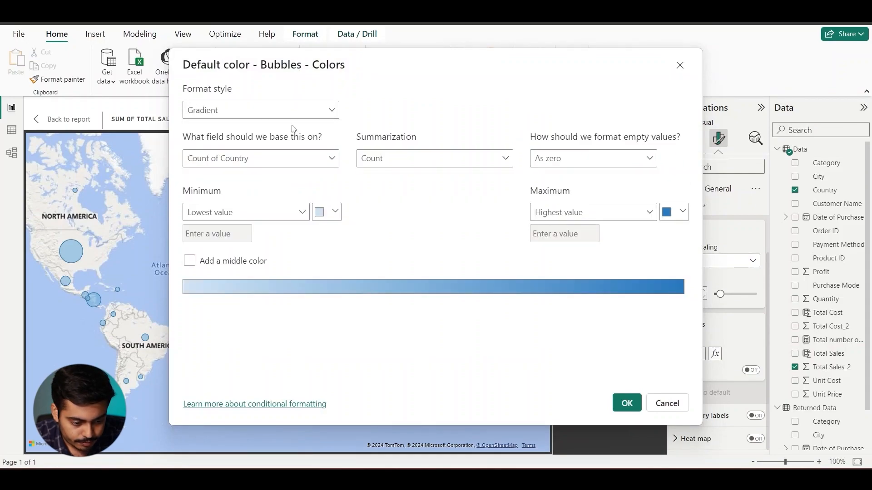
Give the bubble gradient a dark blue minimum, a red #FA0909 maximum and a middle color, and apply it.
left_click(333, 215)
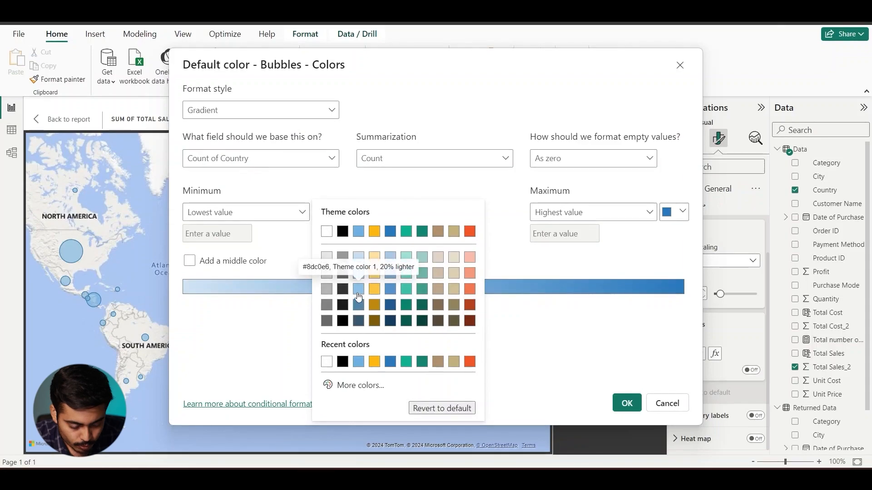
left_click(359, 322)
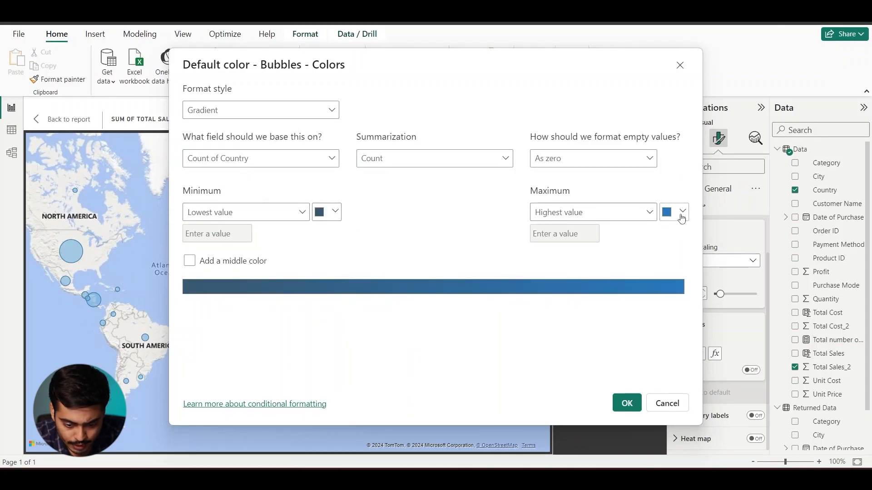
left_click(681, 212)
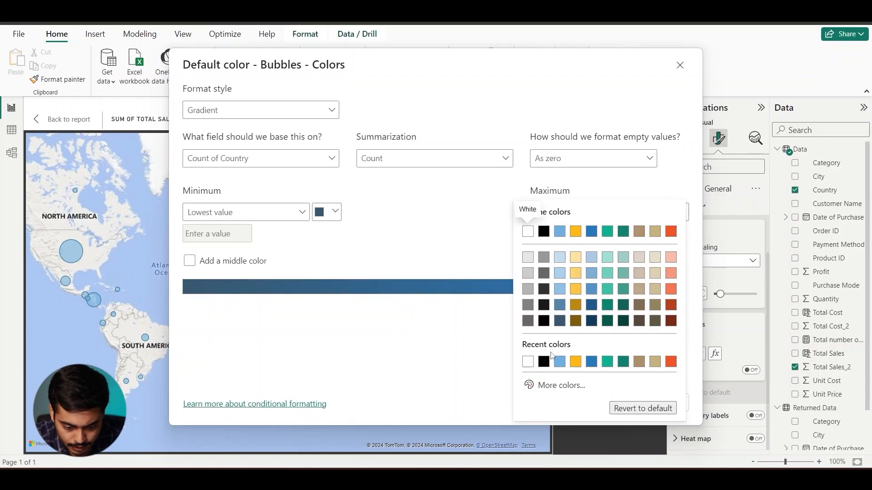
left_click(546, 386)
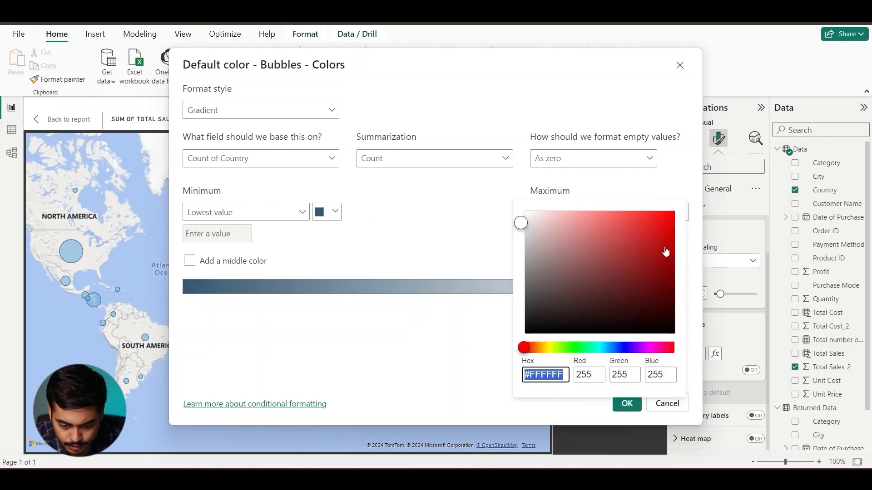
left_click(664, 211)
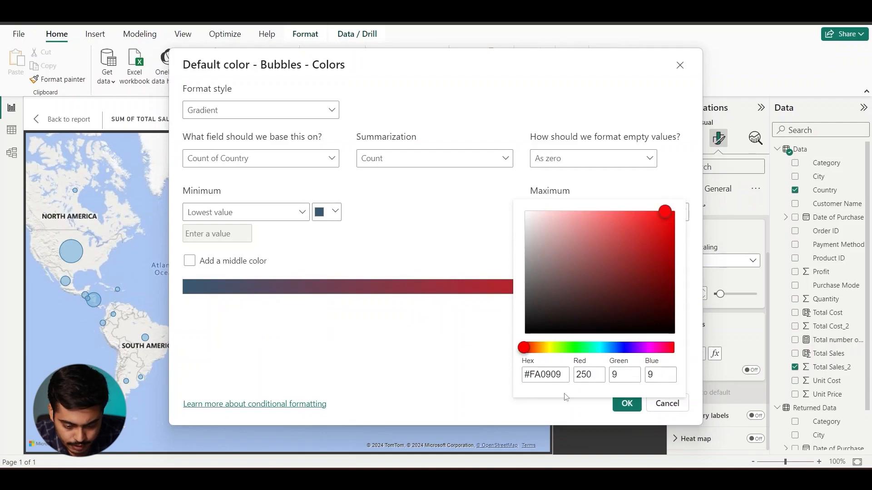
left_click(394, 383)
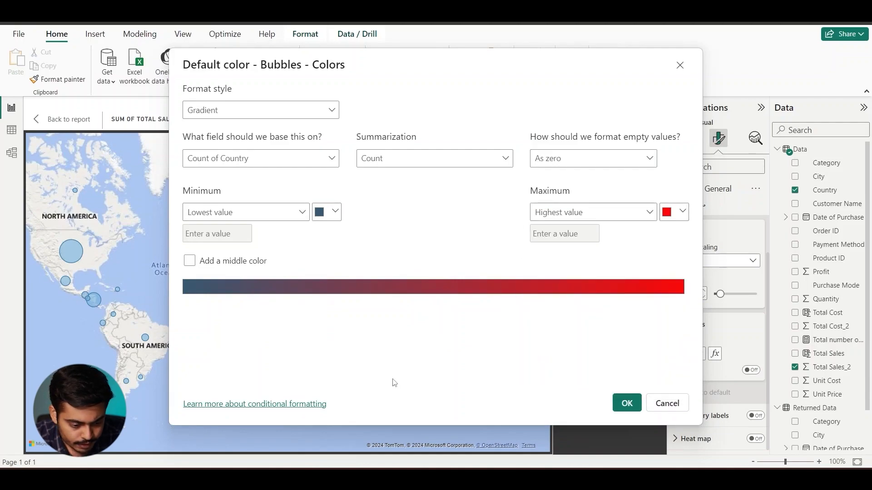
left_click(189, 261)
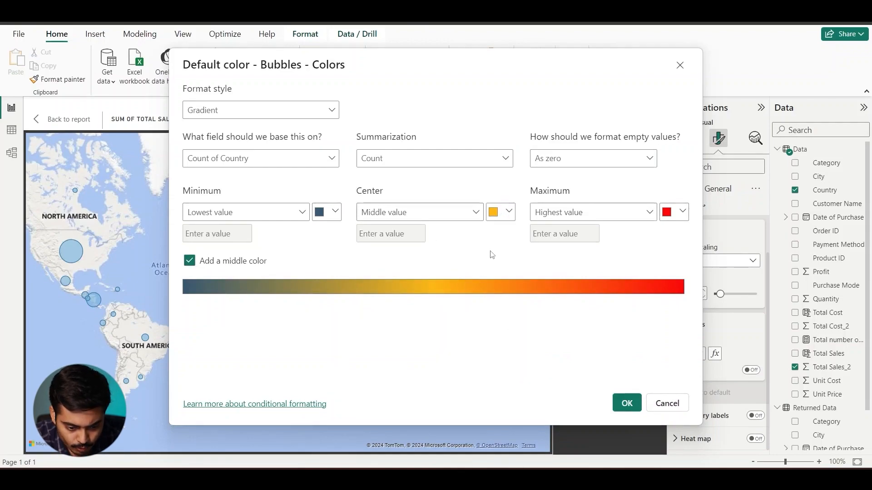
left_click(629, 405)
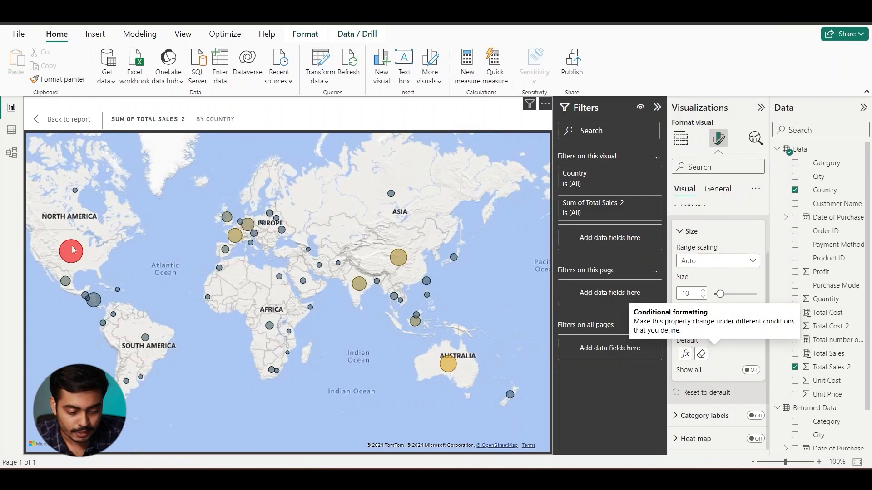
Turn on the map's category labels and review the bubble color gradient settings.
left_click(755, 416)
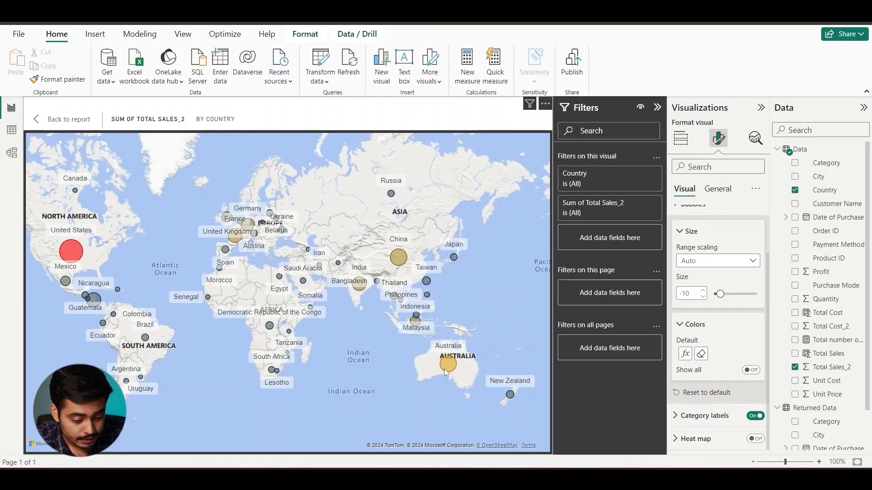
mouse_move(446, 374)
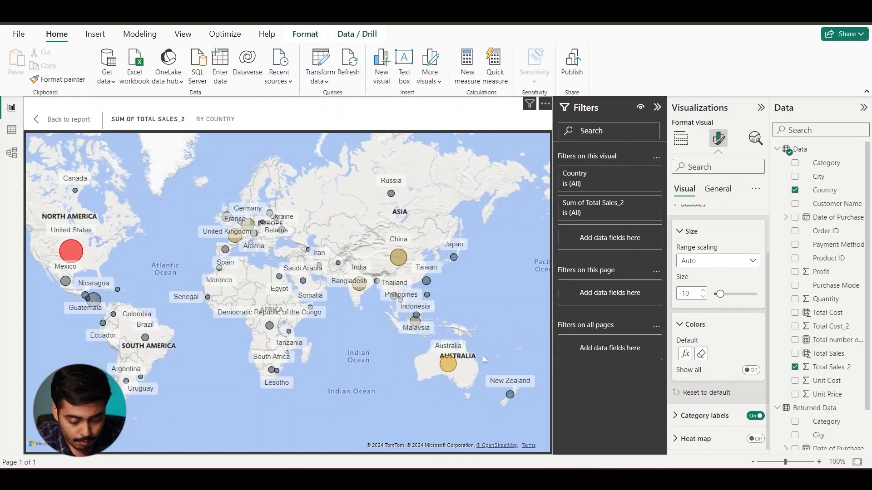
left_click(686, 354)
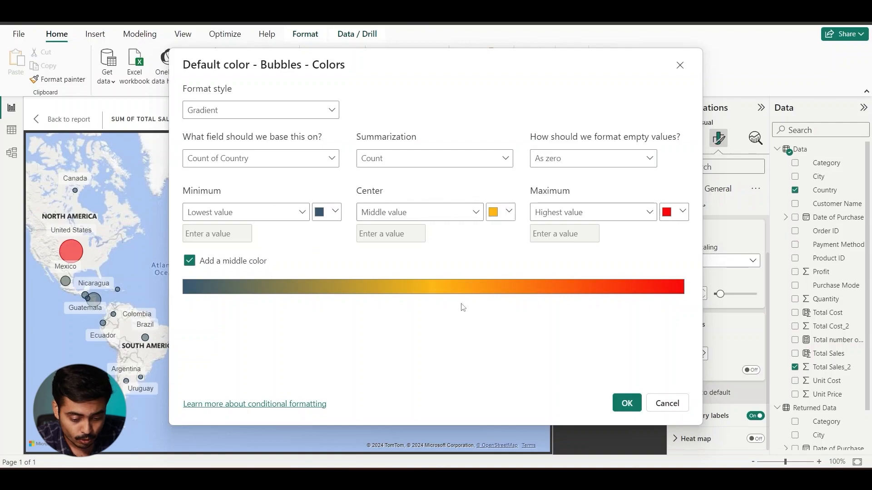
left_click(629, 402)
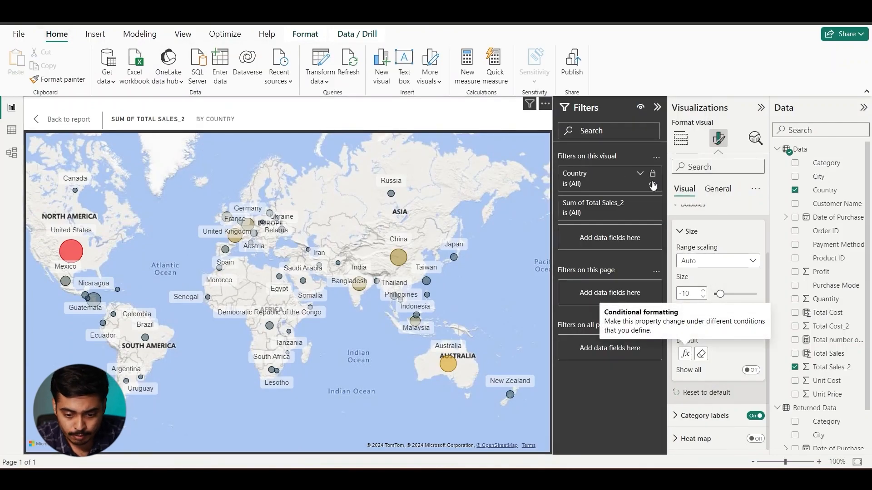
Shorten the map's title to "Total Sales by Country", return to the report page and deselect the map.
left_click(717, 188)
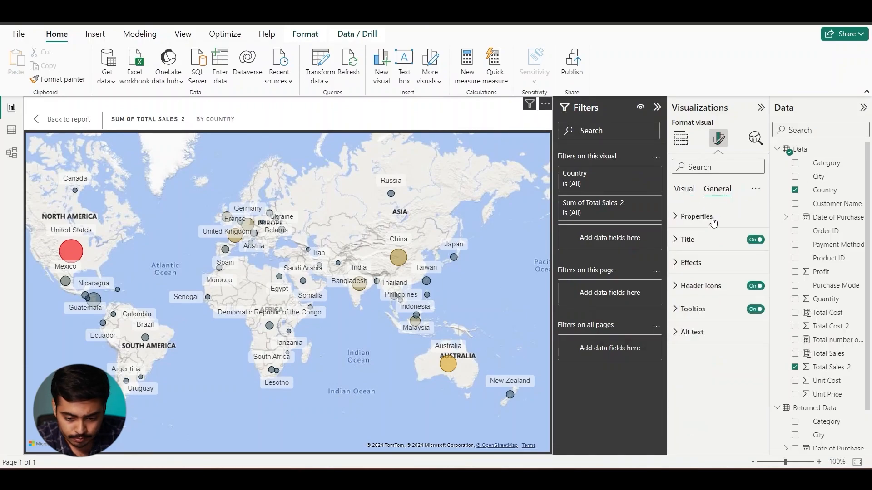
left_click(697, 241)
left_click(705, 296)
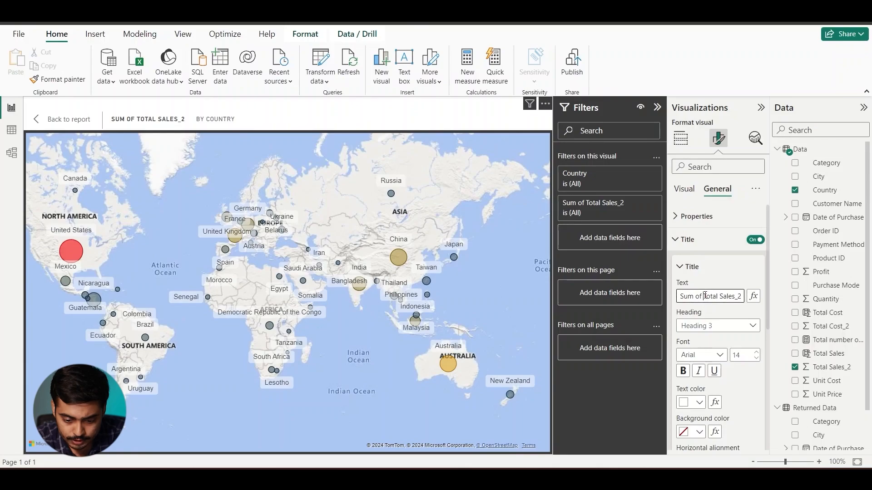
key("BackSpace")
key("BackSpace")
key("BackSpace")
key("BackSpace")
key("BackSpace")
key("BackSpace")
key("BackSpace")
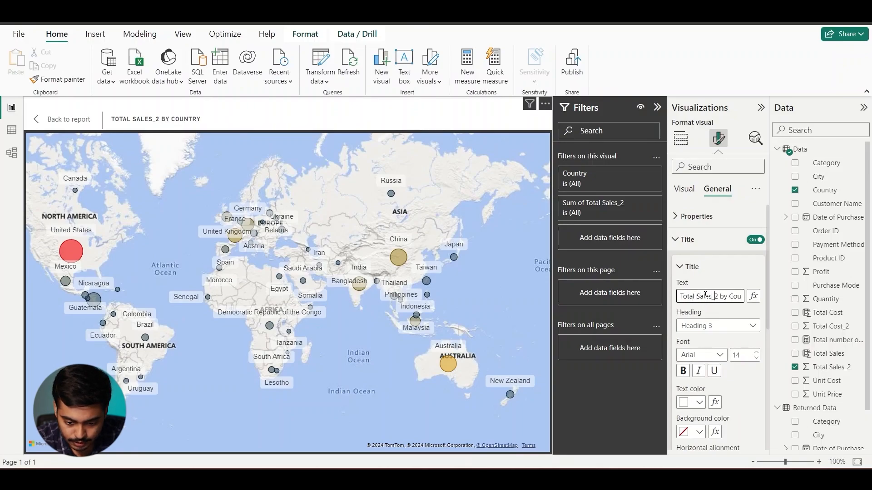
key("BackSpace")
key("BackSpace")
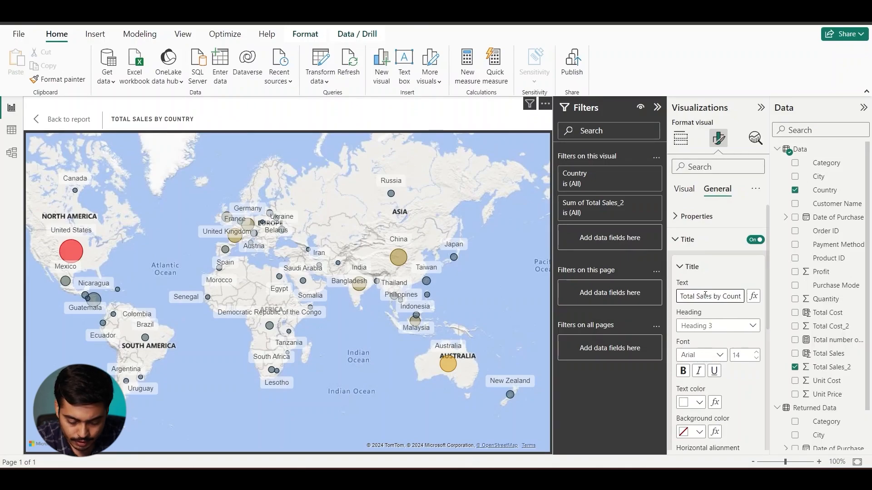
left_click(46, 122)
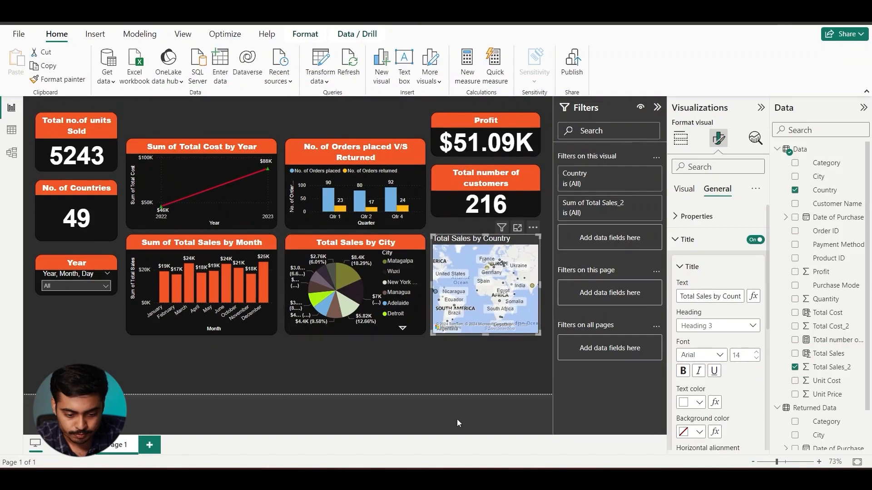
left_click(467, 355)
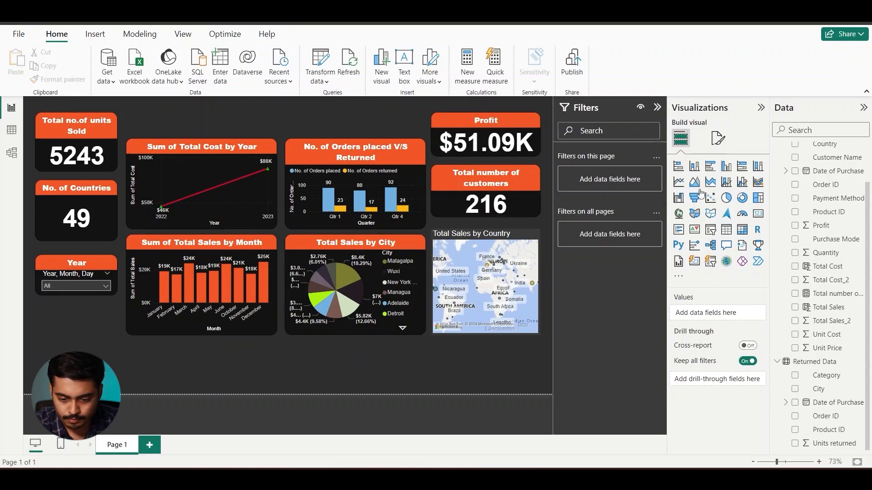
Add a donut chart with the Data table's Payment Method as legend and Total Sales_2 as values.
left_click(741, 200)
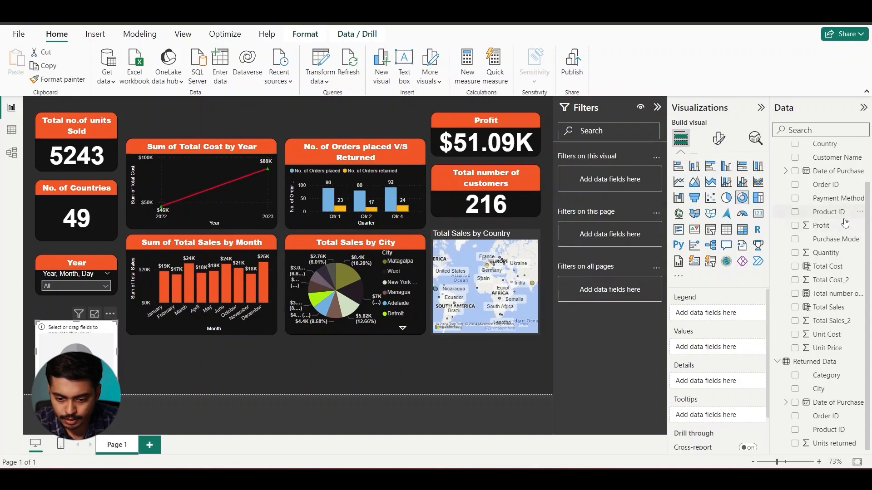
left_click_drag(832, 206, 734, 322)
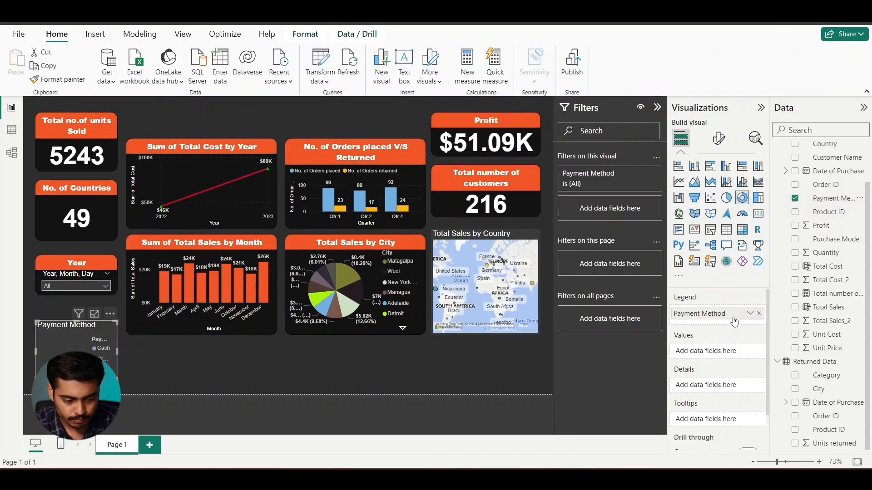
left_click_drag(835, 327, 736, 355)
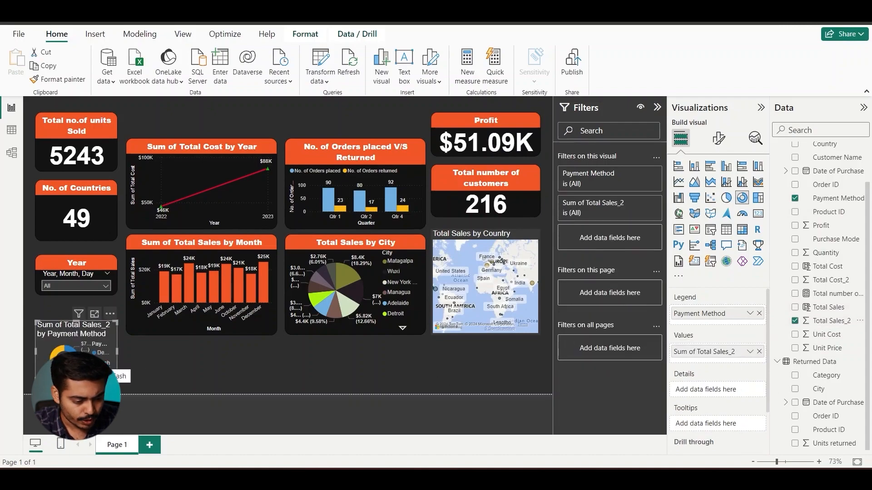
Enlarge the donut chart in focus mode and open its detail label formatting options.
left_click(95, 314)
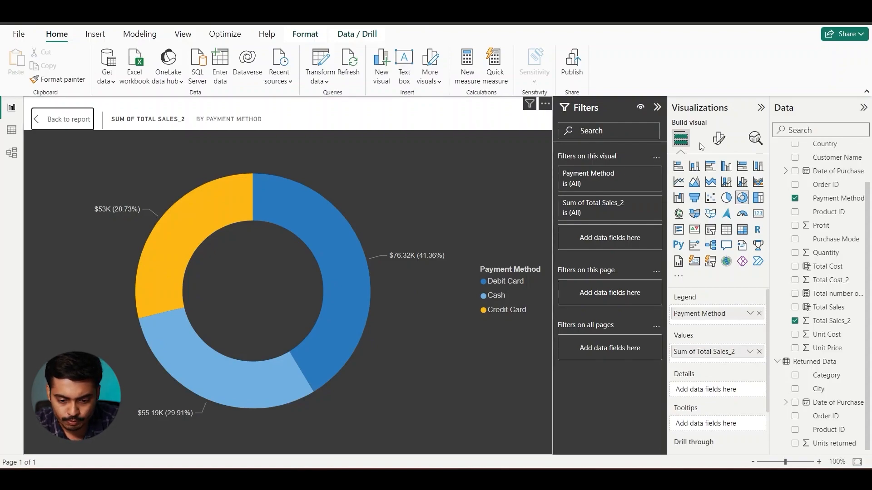
left_click(717, 141)
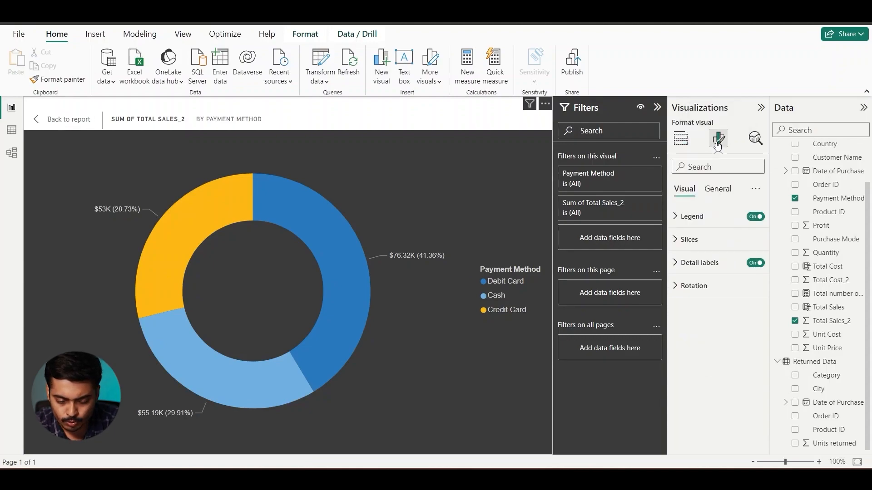
left_click(689, 240)
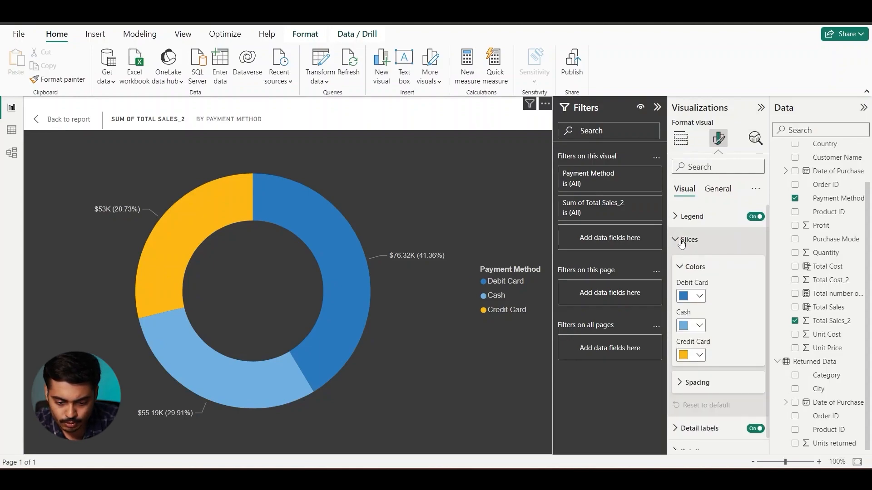
left_click(681, 241)
left_click(684, 266)
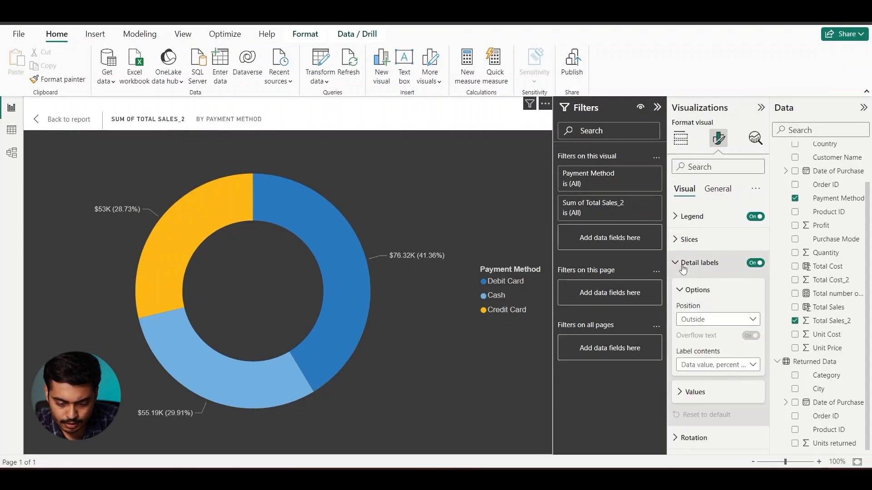
Place the donut chart's detail labels inside the slices and set the label contents to All detail labels.
left_click(708, 323)
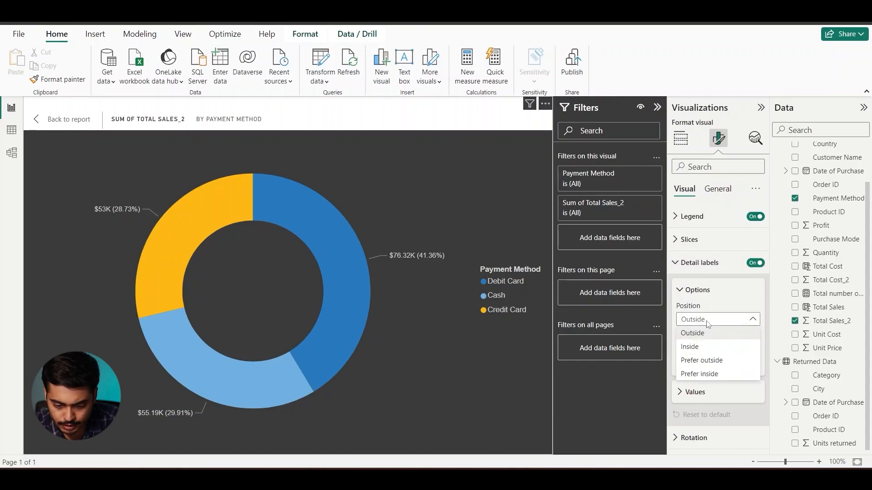
left_click(708, 361)
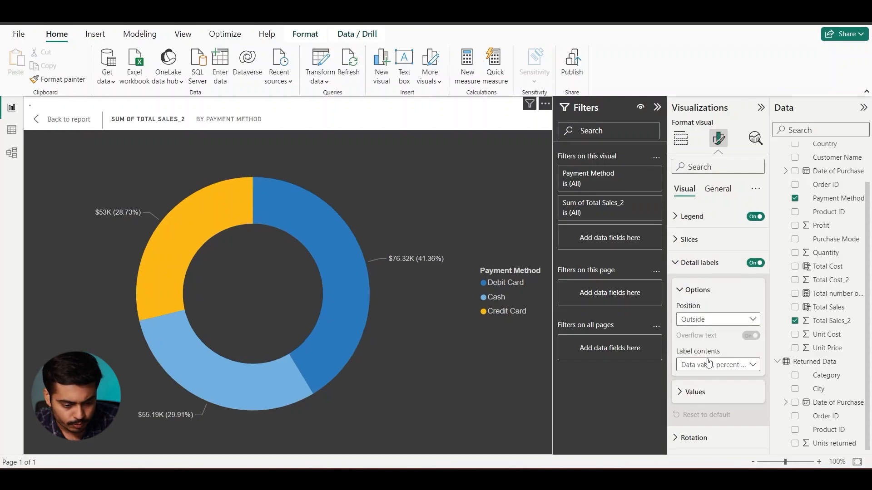
left_click(716, 321)
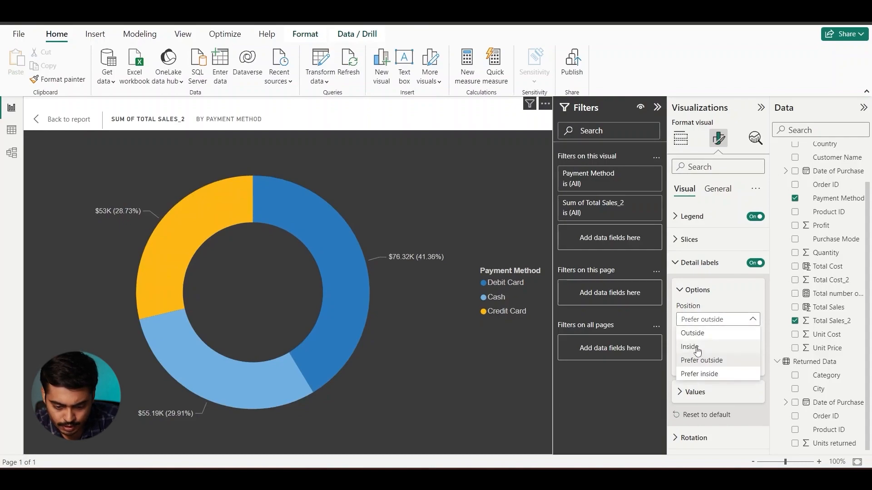
left_click(694, 346)
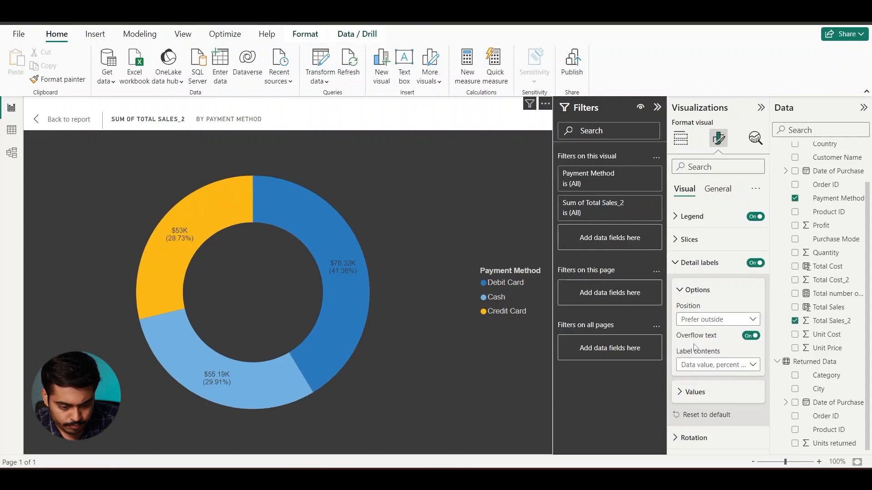
left_click(715, 363)
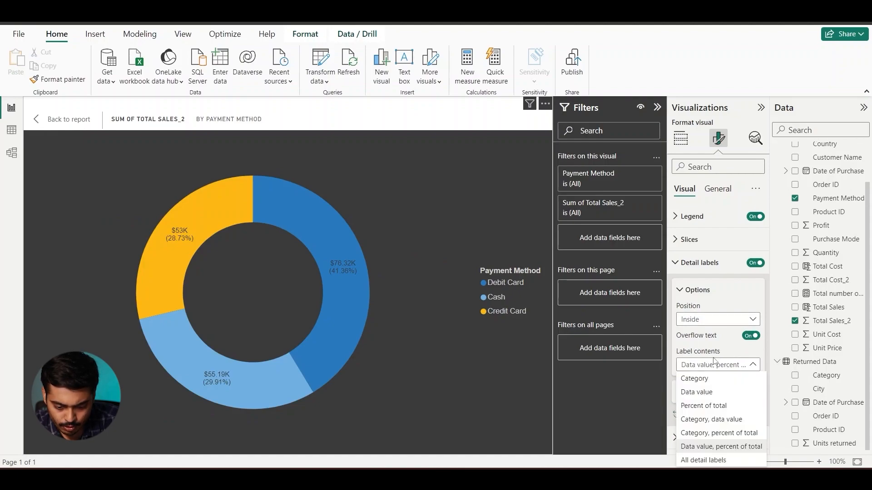
left_click(714, 460)
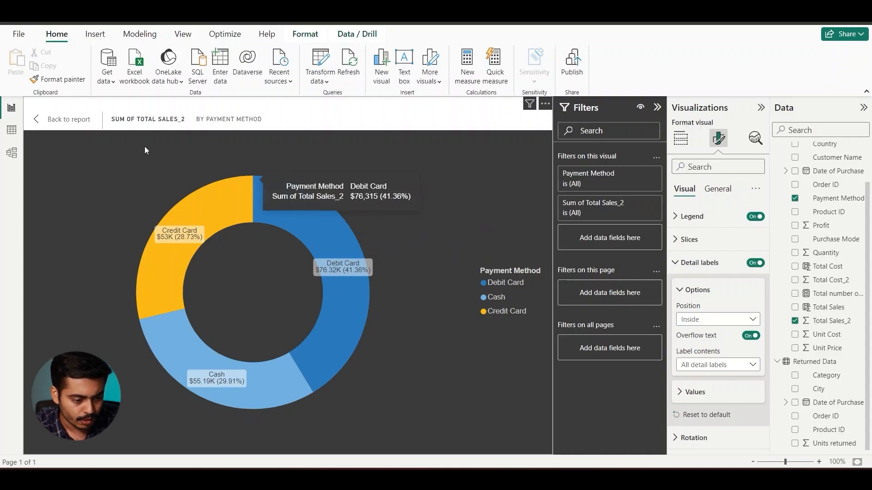
Shorten the donut chart's title to "Total Sales by Payment Method" and return to the report page.
left_click(718, 188)
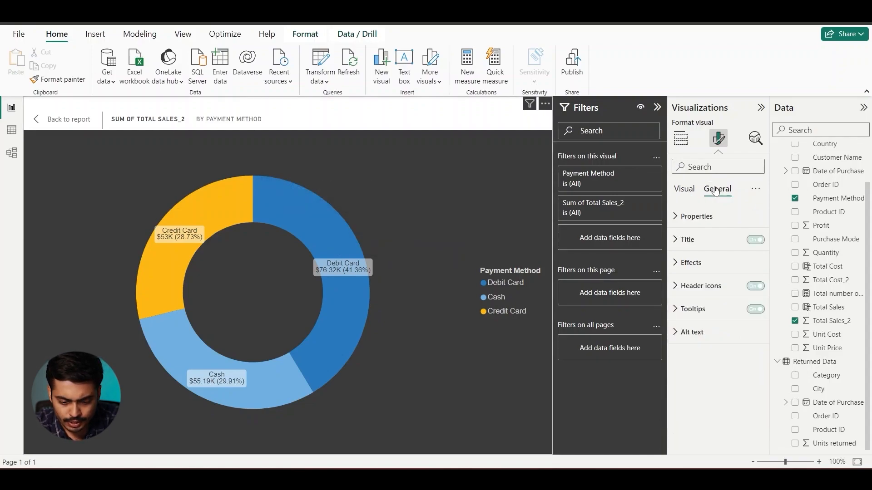
left_click(705, 240)
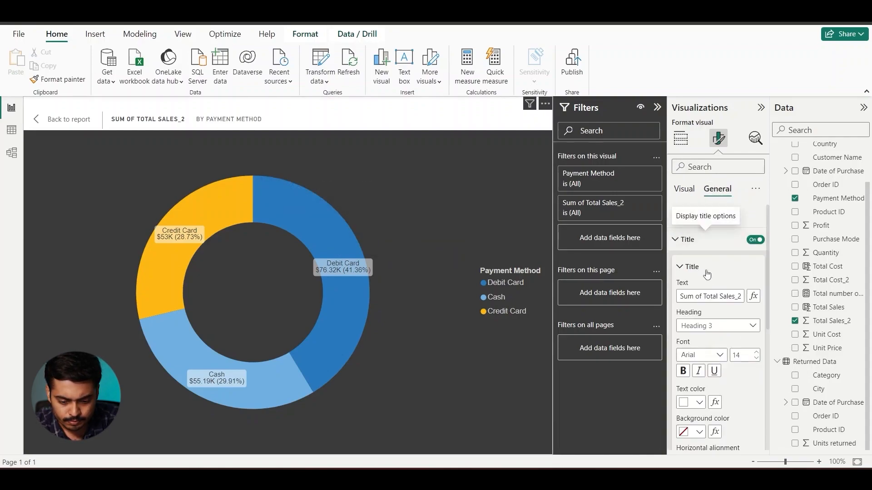
left_click(704, 296)
type("by Pay")
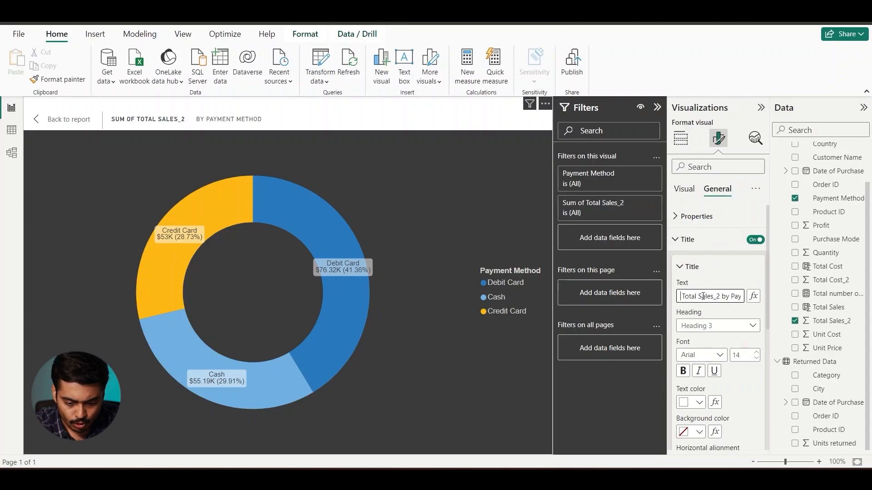
key("BackSpace")
key("BackSpace")
key("BackSpace")
key("BackSpace")
key("BackSpace")
key("BackSpace")
key("BackSpace")
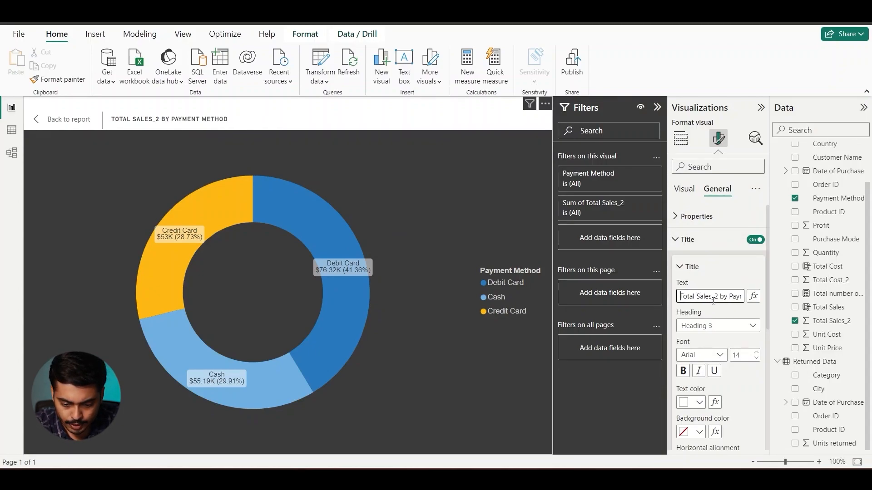
left_click(717, 296)
key("BackSpace")
key("BackSpace")
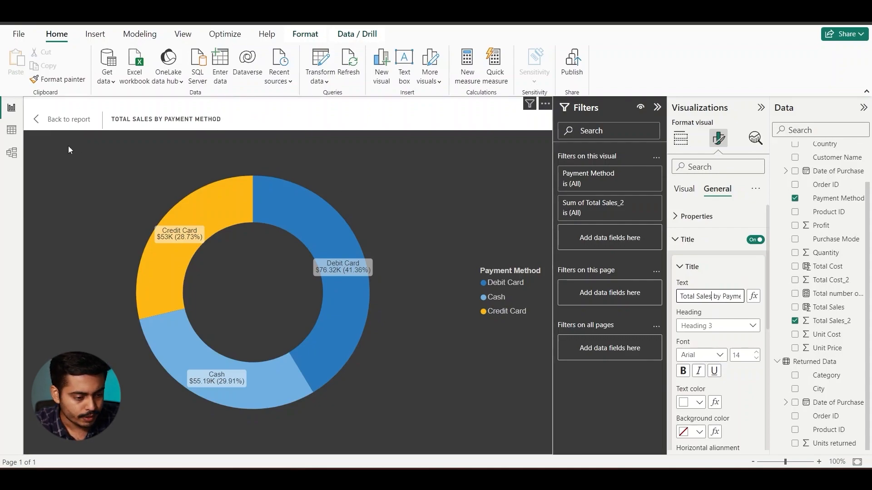
left_click(64, 129)
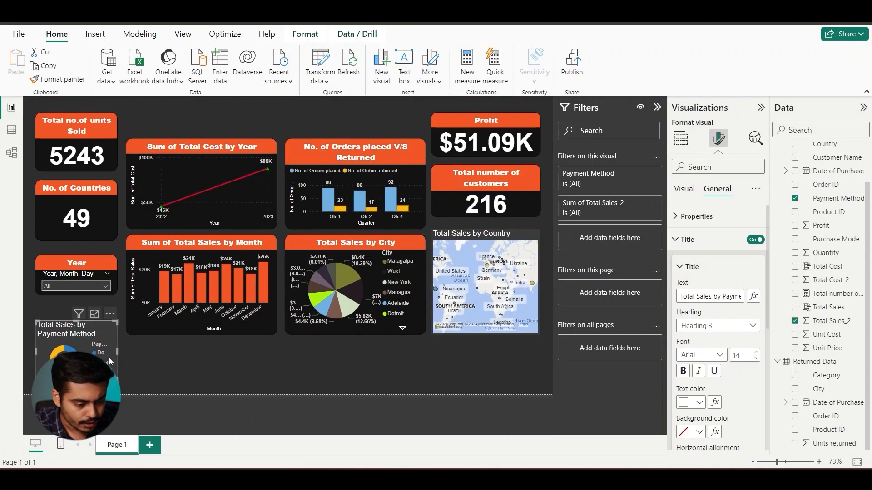
Copy the No. of Countries card's formatting to the payment method donut chart and extend the chart upward toward the Year slicer.
left_click(89, 201)
left_click(59, 79)
left_click(64, 339)
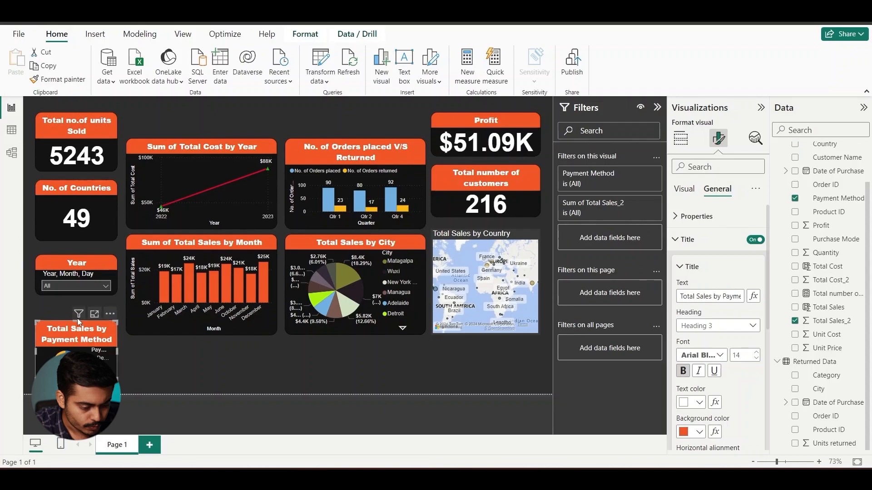
left_click_drag(77, 318, 77, 302)
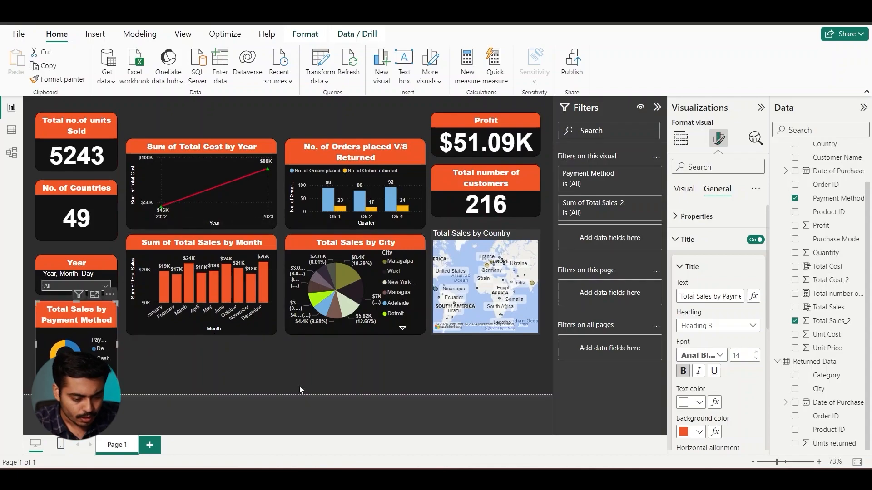
Copy the Sum of Total Cost by Year chart's formatting to the country map, lower the map's top edge slightly and deselect it.
left_click(253, 152)
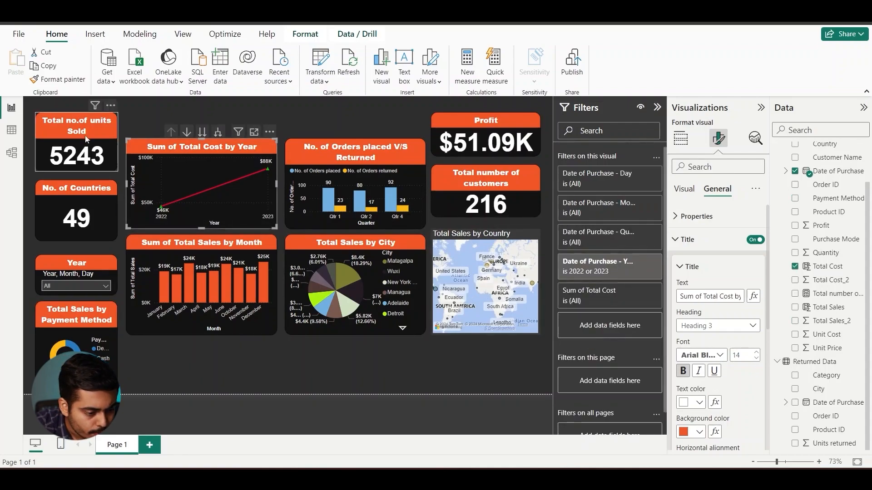
left_click(58, 79)
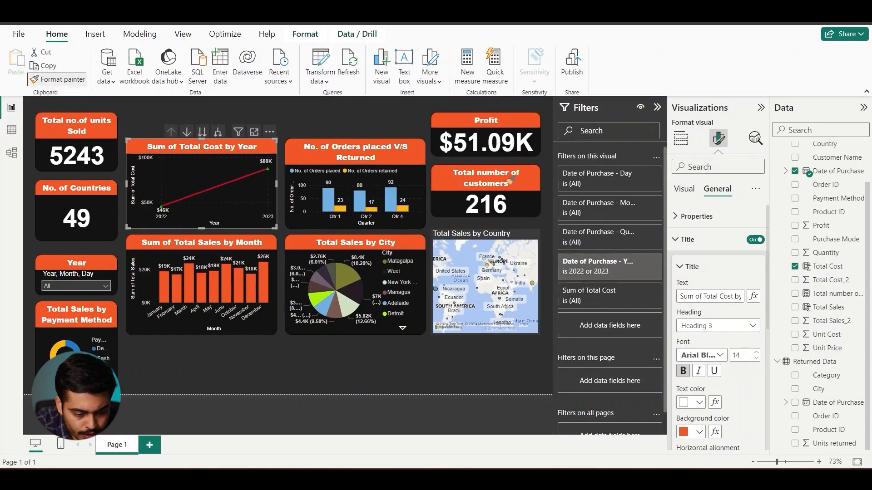
left_click(489, 228)
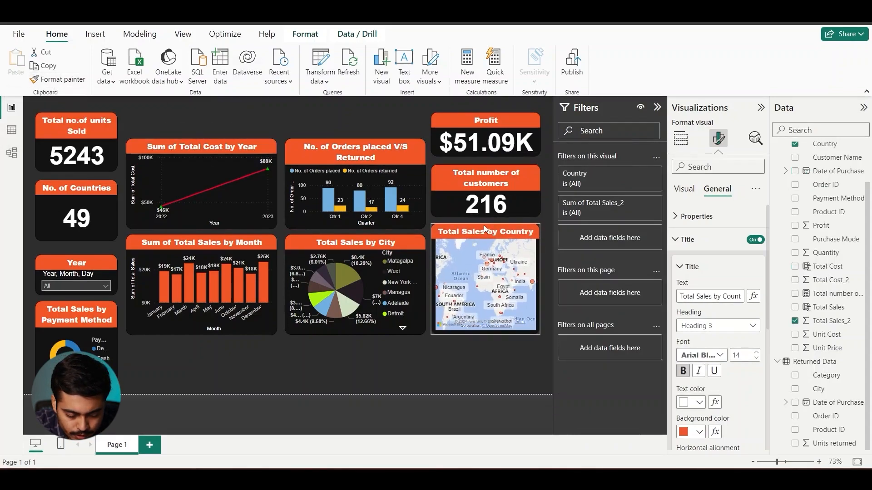
left_click(484, 227)
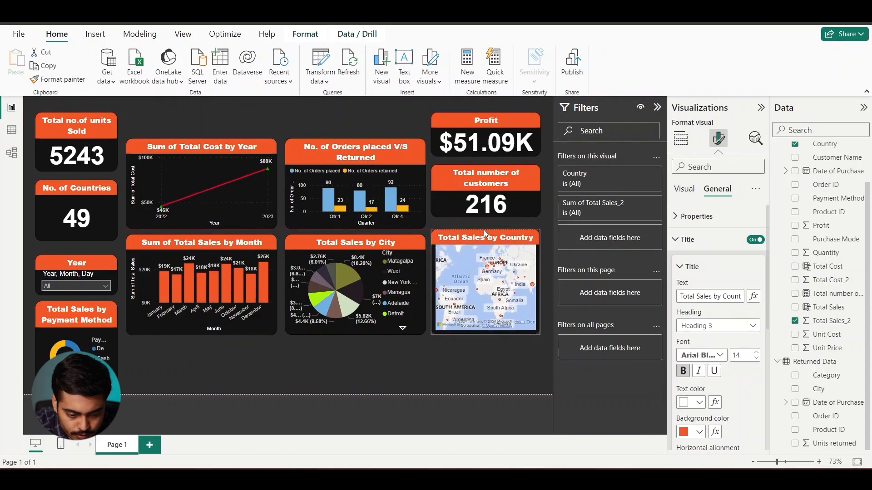
left_click(447, 377)
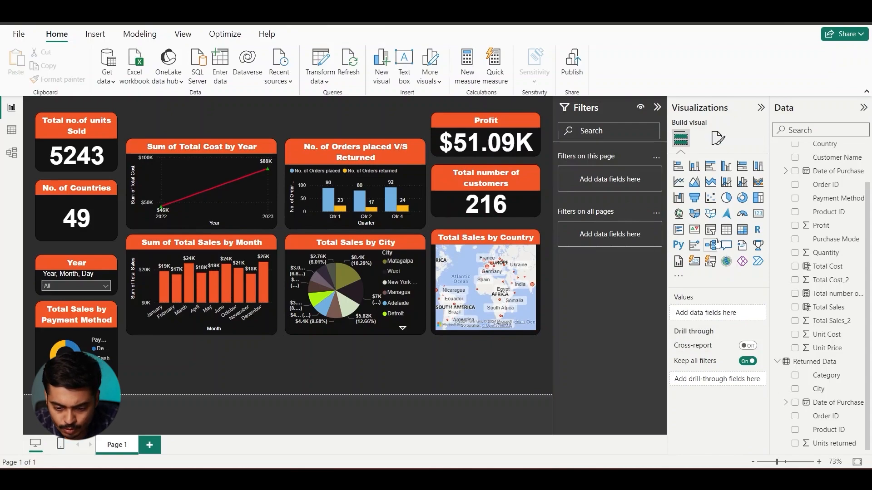
Add a card showing the Count of Order ID from the Data table.
left_click(757, 214)
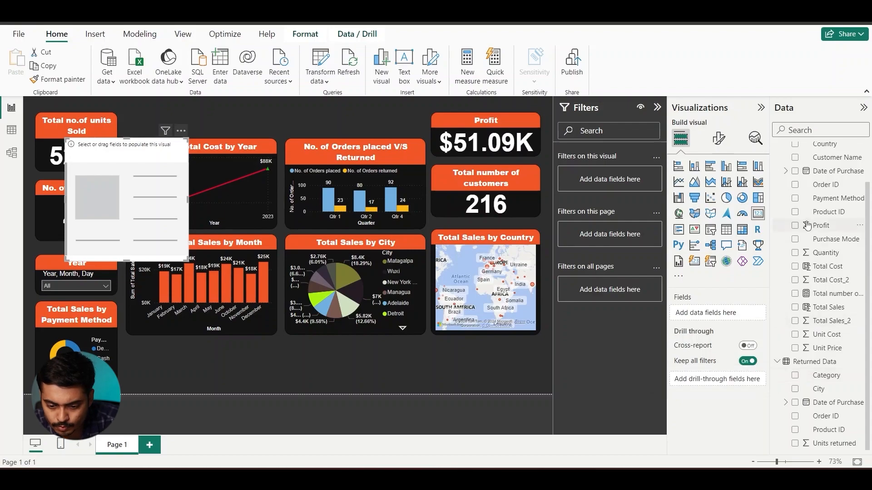
scroll(831, 221, "up", 1)
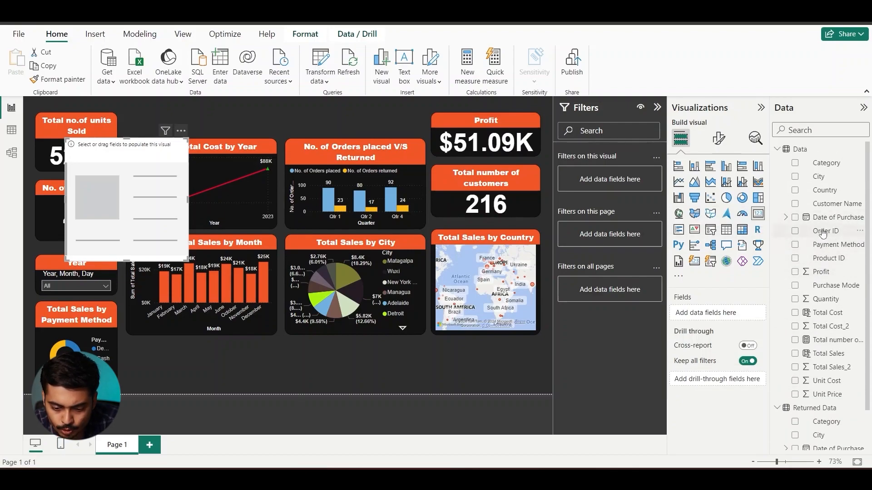
left_click_drag(823, 232, 725, 313)
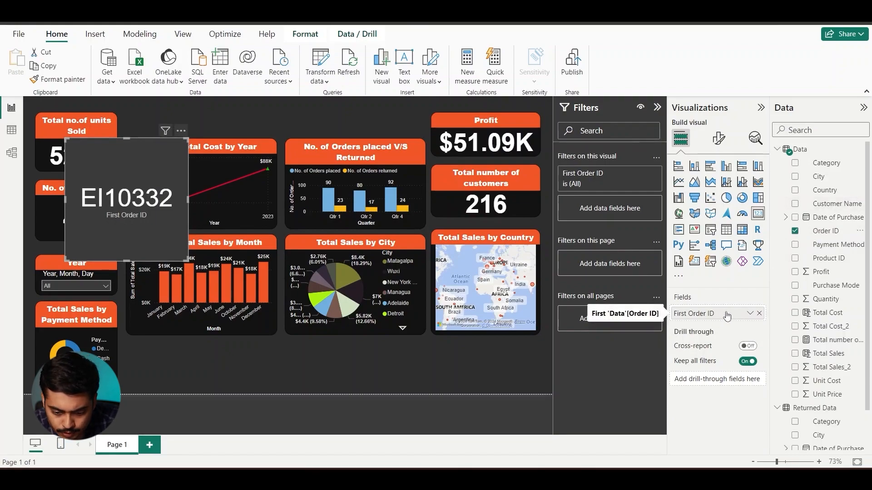
left_click(749, 313)
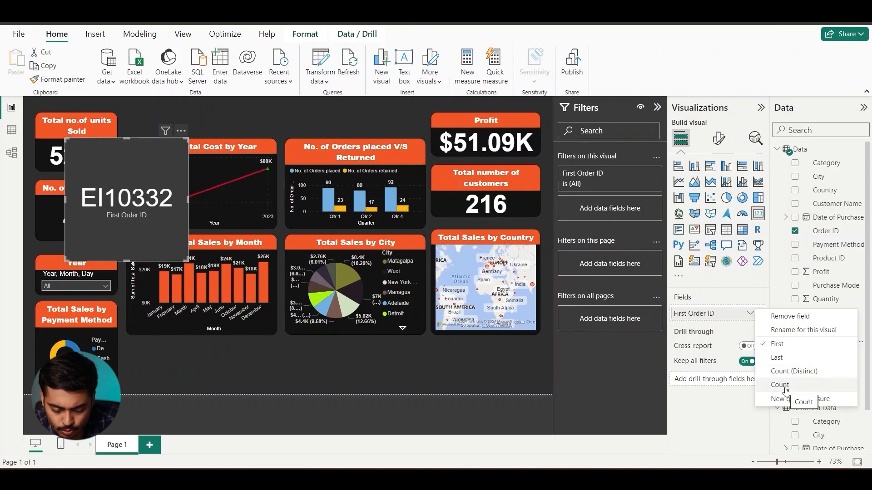
left_click(780, 385)
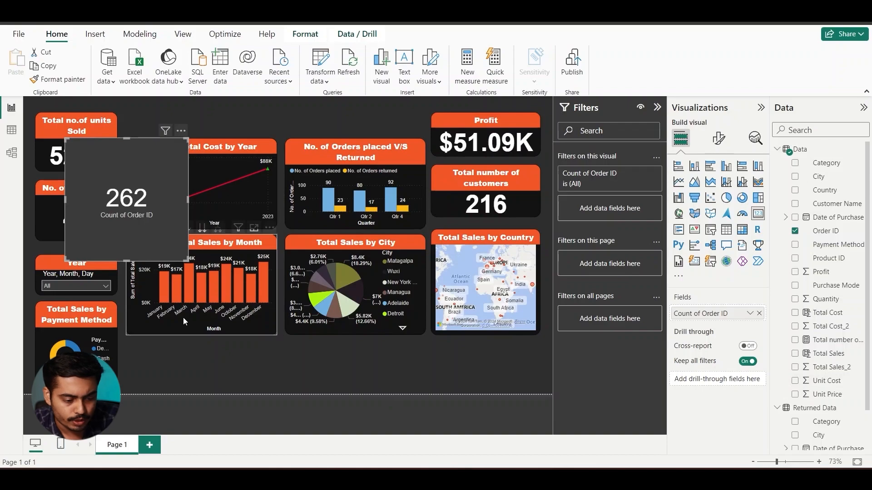
Move the order count card to the page's lower edge beside the donut chart and apply the Total no.of units Sold card's formatting.
left_click_drag(126, 154, 186, 289)
left_click(107, 159)
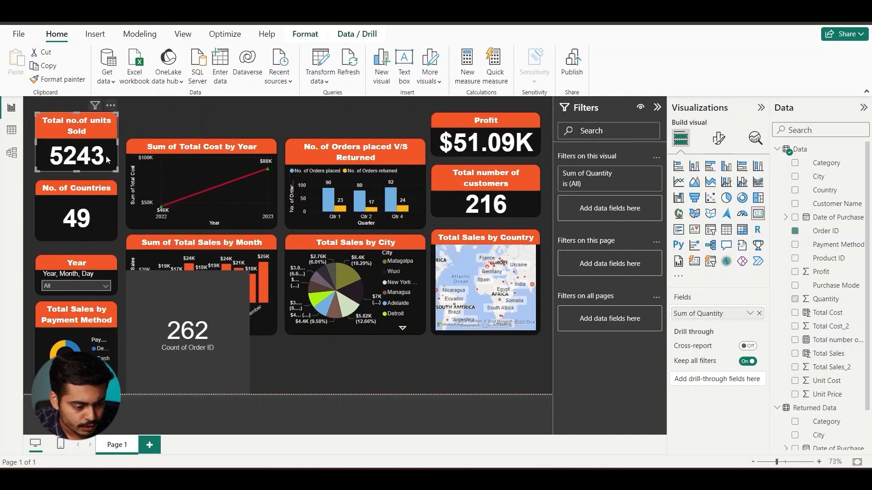
left_click(59, 80)
left_click(157, 305)
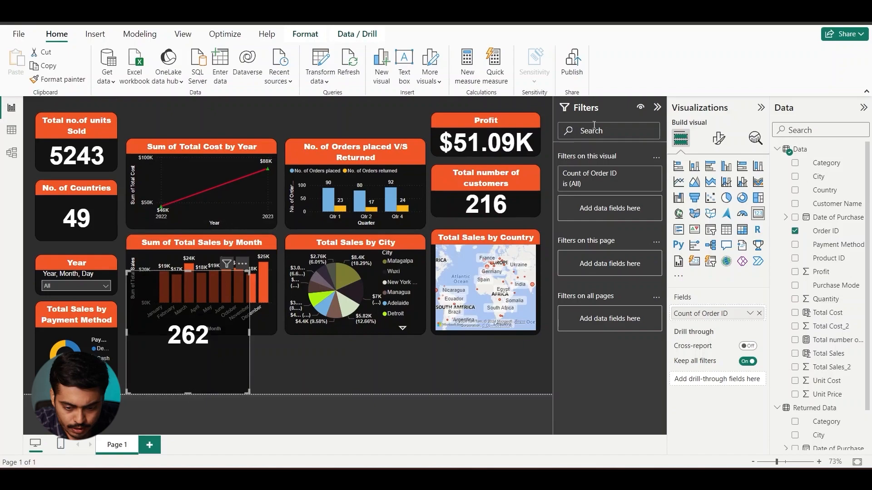
Title the order count card "No. of orders placed".
left_click(719, 138)
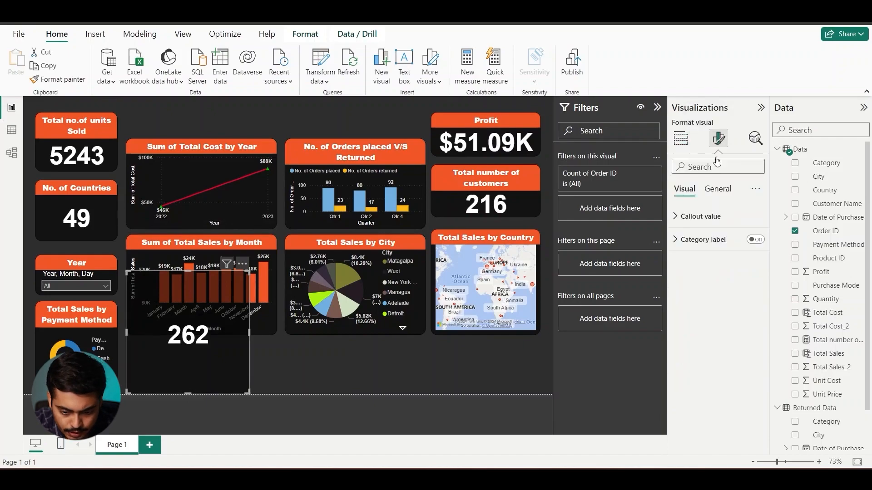
left_click(715, 189)
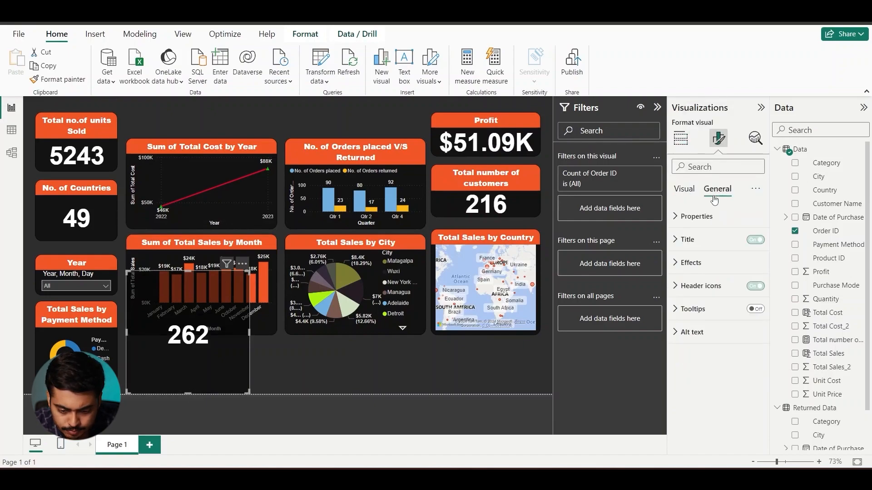
left_click(711, 241)
left_click(696, 300)
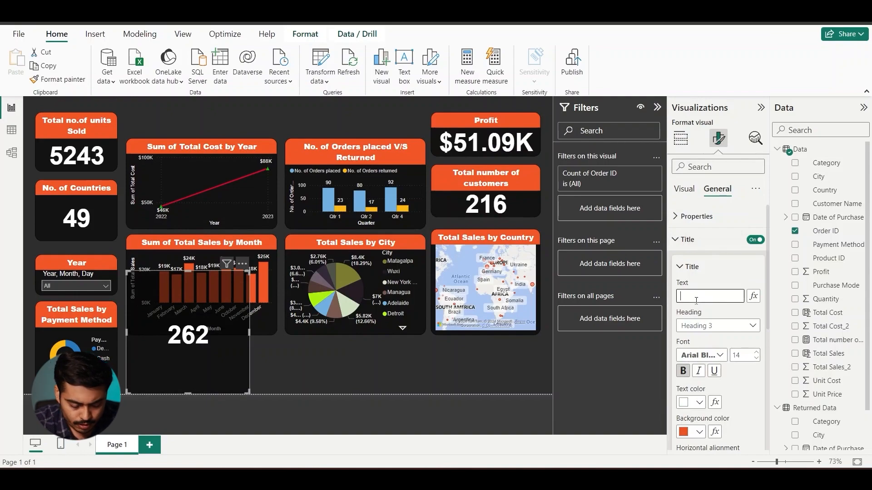
type("No. of order")
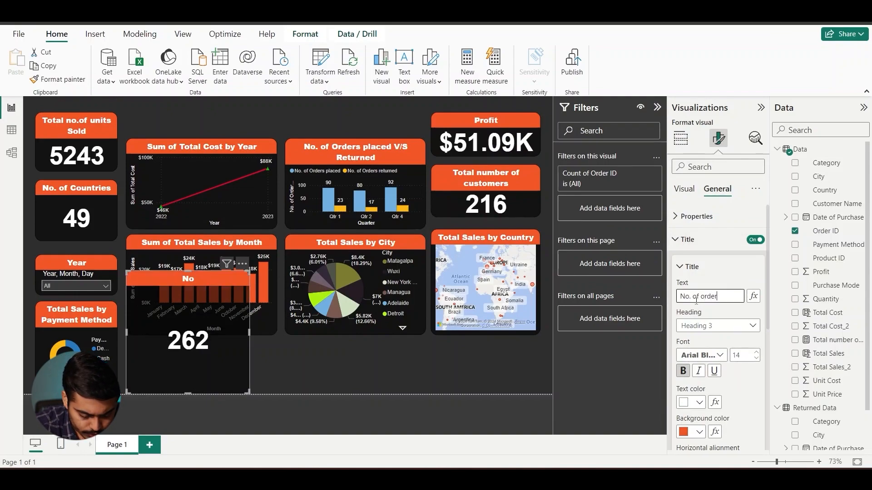
type("s placed")
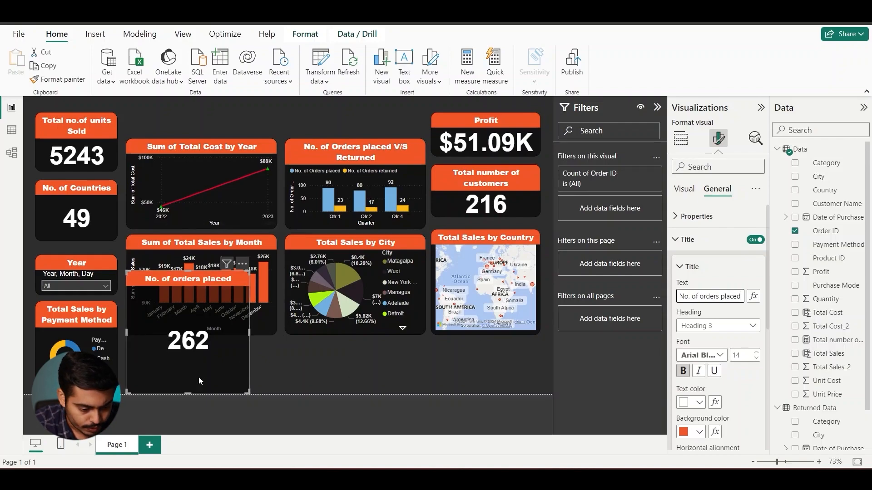
Reduce the No. of orders placed card's height to fit below the Sum of Total Sales by Month chart and deselect it.
left_click_drag(189, 298, 184, 342)
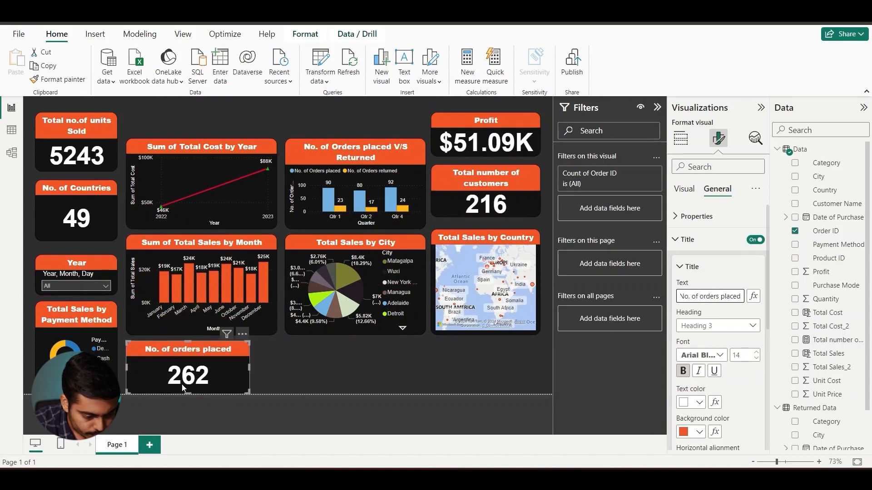
left_click_drag(188, 393, 188, 384)
left_click(318, 355)
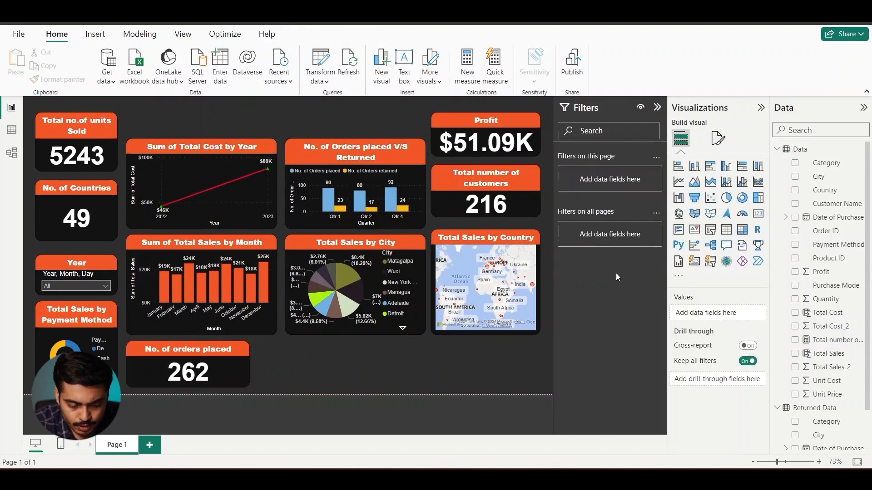
Add a card showing the Count of Order ID from the Returned Data table.
left_click(758, 214)
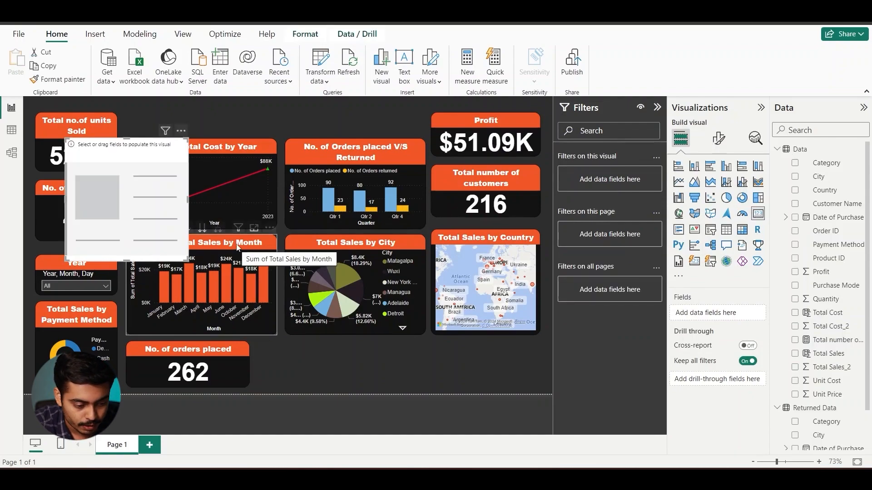
scroll(816, 414, "down", 1)
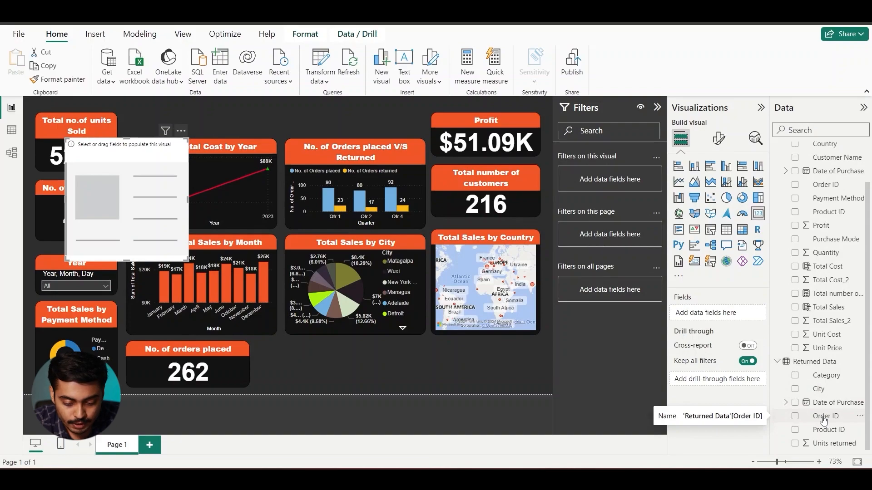
left_click_drag(825, 421, 723, 317)
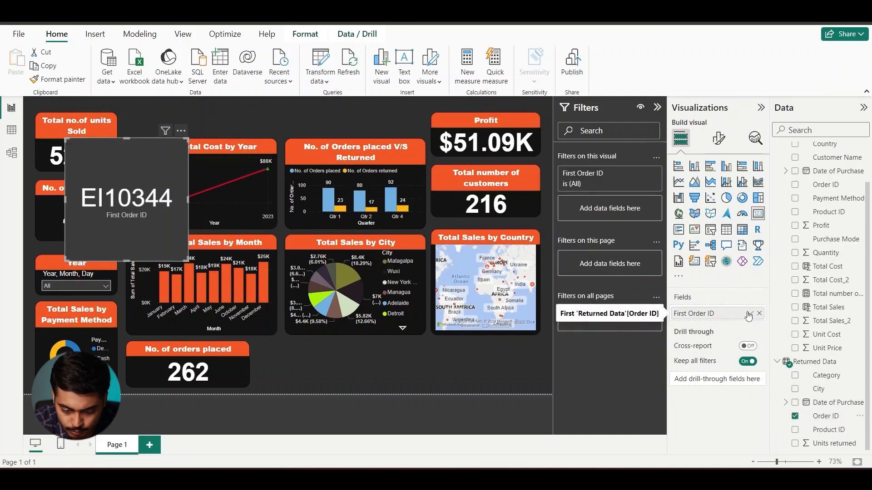
left_click(750, 314)
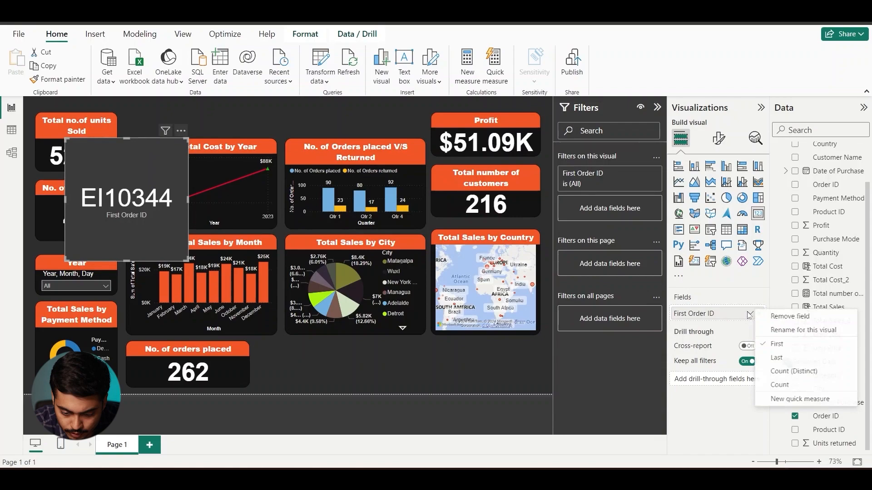
left_click(780, 388)
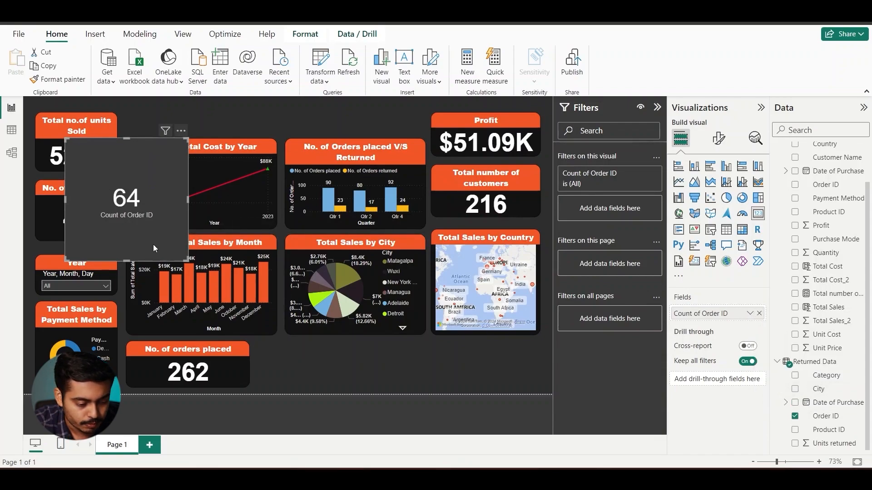
Move the returned order count card to the page's lower edge over the city pie chart and apply the No. of orders placed card's formatting.
left_click_drag(154, 182, 377, 318)
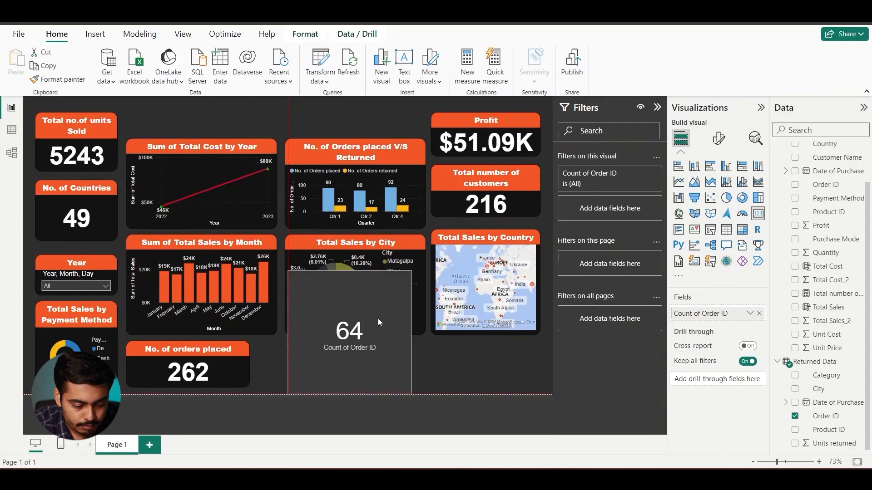
left_click(223, 353)
left_click(68, 81)
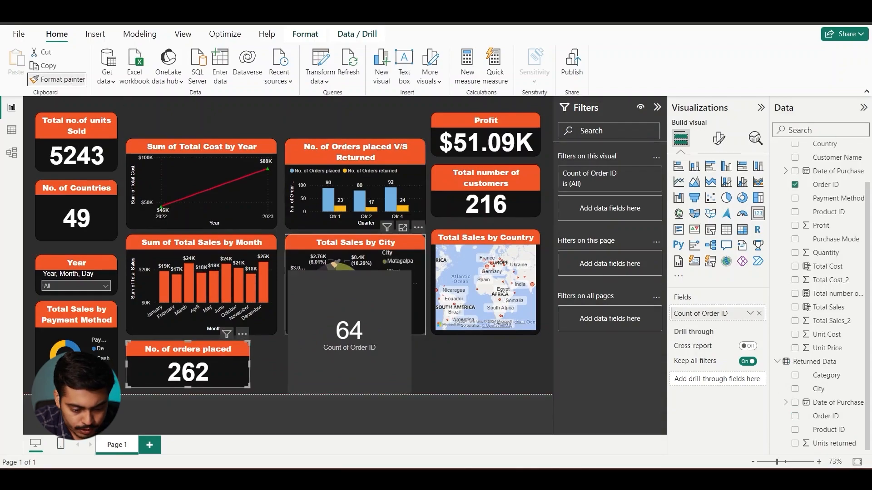
left_click(342, 281)
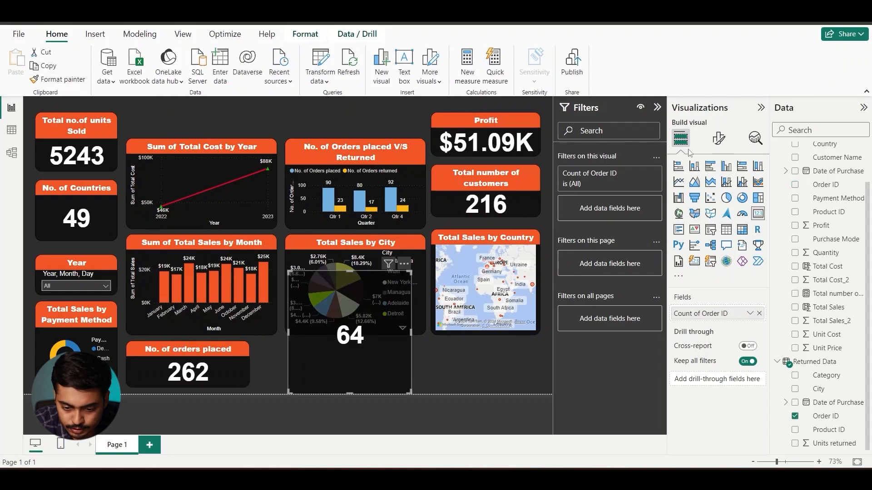
Title the returned order count card "No. of products returned".
left_click(719, 138)
left_click(717, 189)
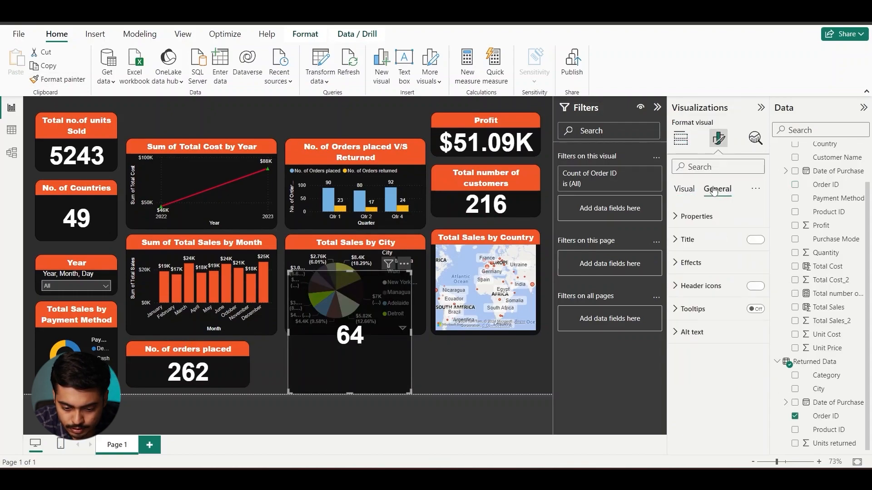
left_click(700, 239)
left_click(691, 295)
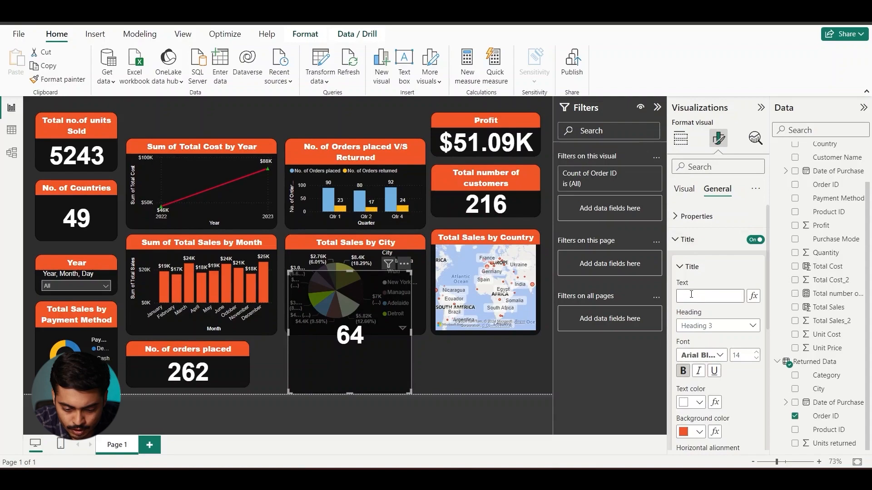
type("No. of products")
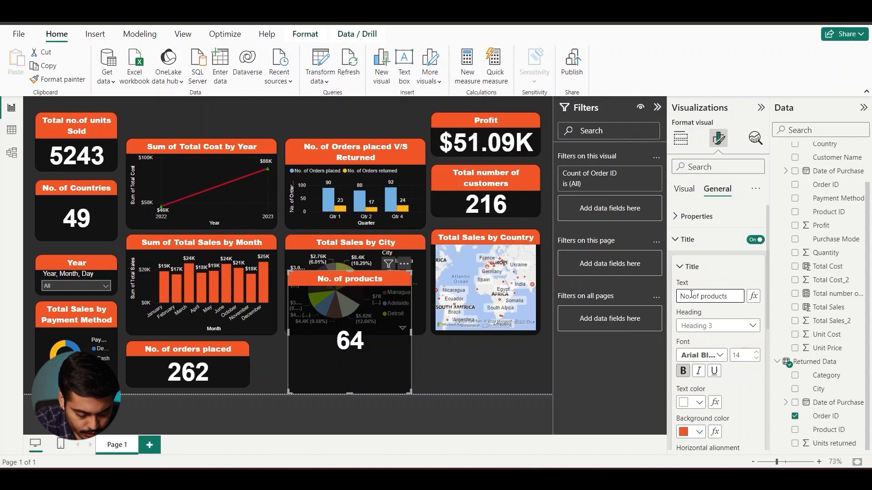
type("urned")
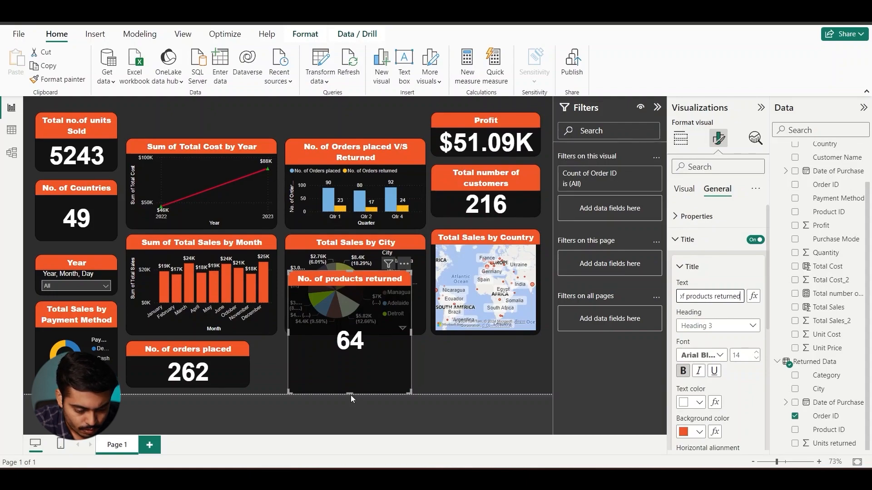
Reduce the No. of products returned card's height, place it beside the No. of orders placed card and deselect it.
left_click_drag(351, 394, 350, 355)
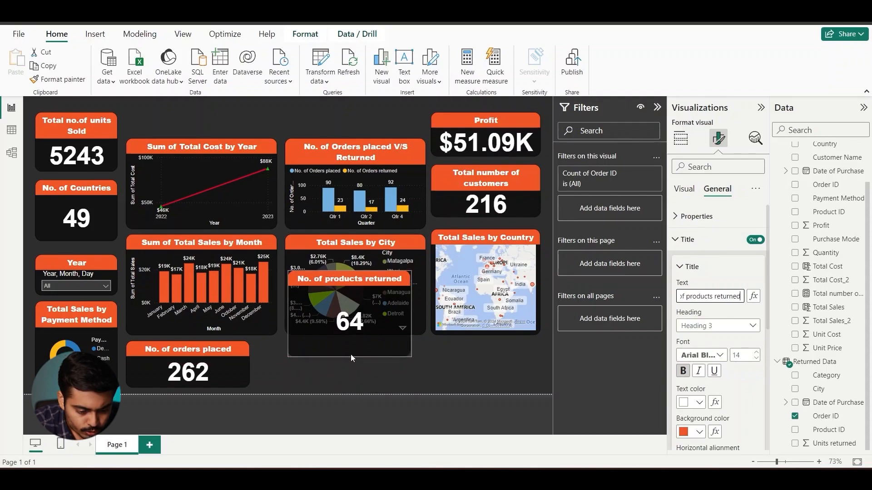
left_click_drag(350, 271, 348, 307)
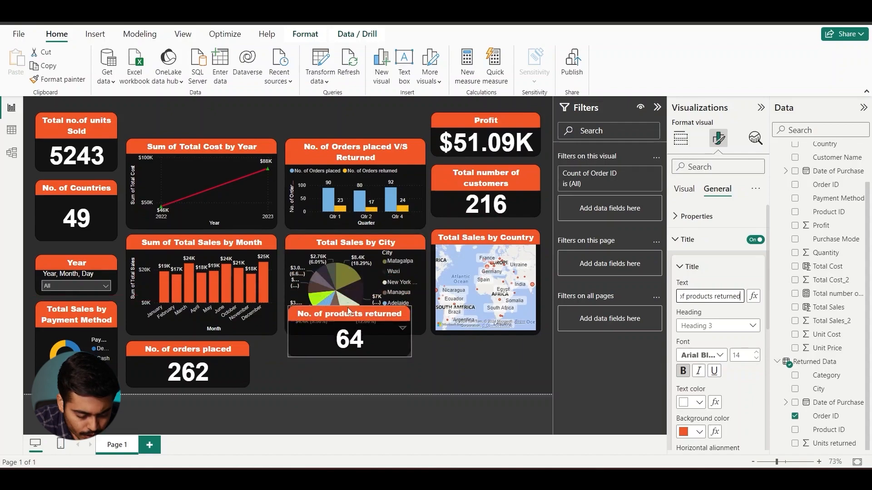
left_click_drag(335, 338, 318, 386)
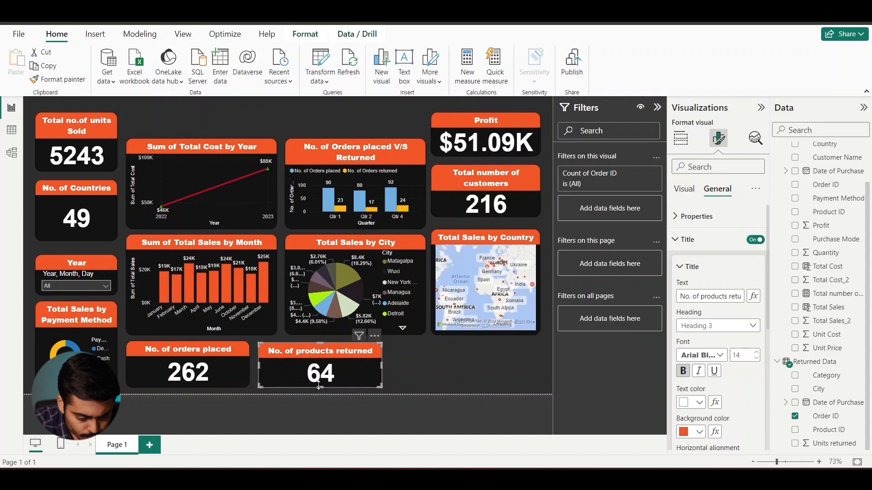
left_click(427, 364)
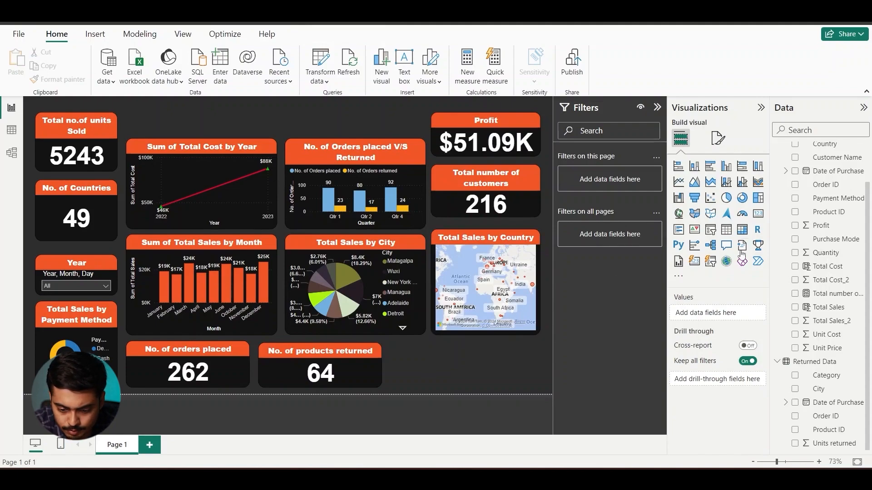
Add a slicer for the Data table's Country field and set its style to Dropdown.
left_click(712, 232)
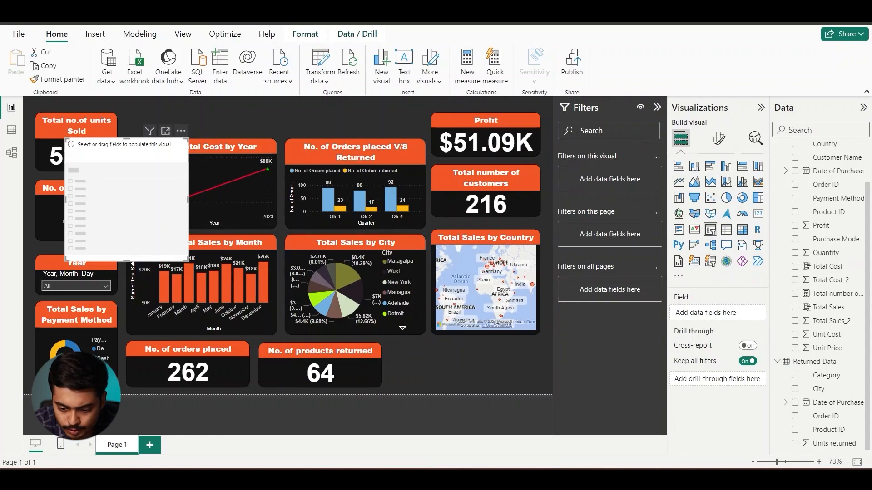
left_click_drag(829, 150, 707, 314)
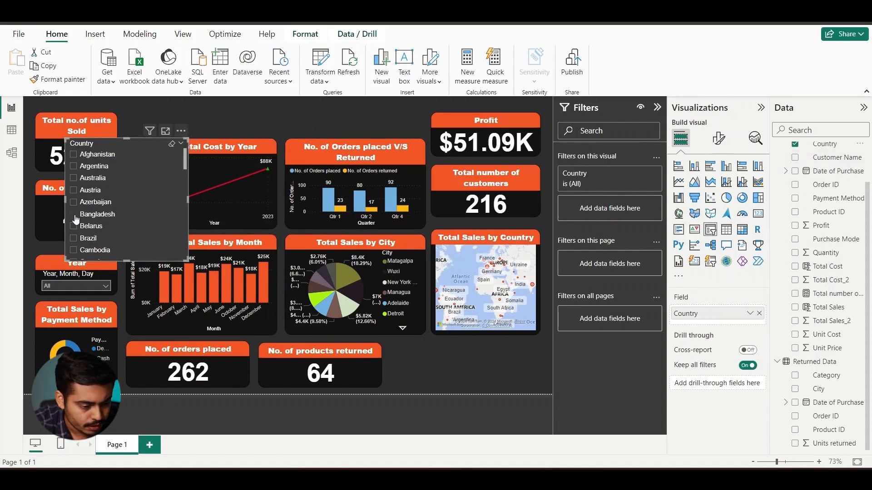
left_click(717, 140)
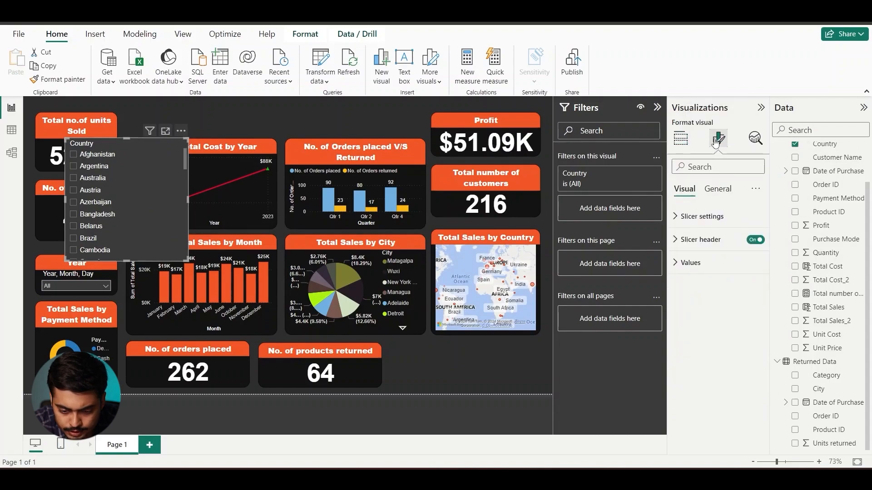
left_click(704, 217)
left_click(734, 277)
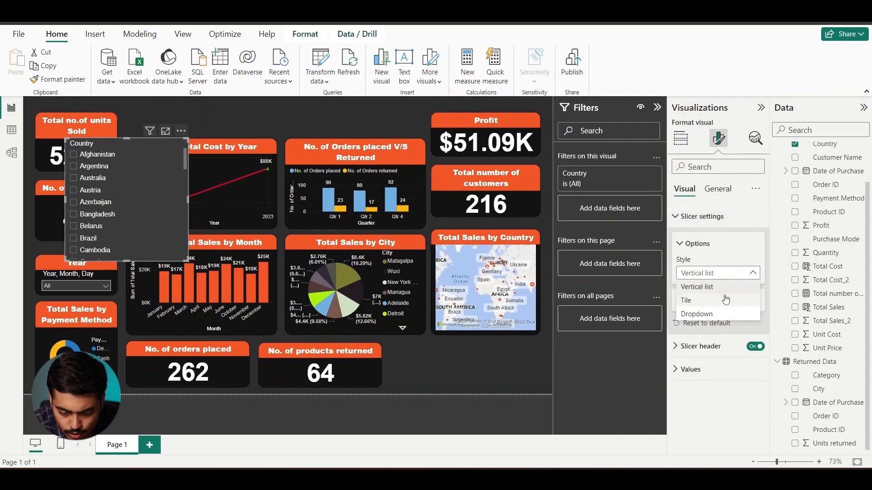
left_click(719, 287)
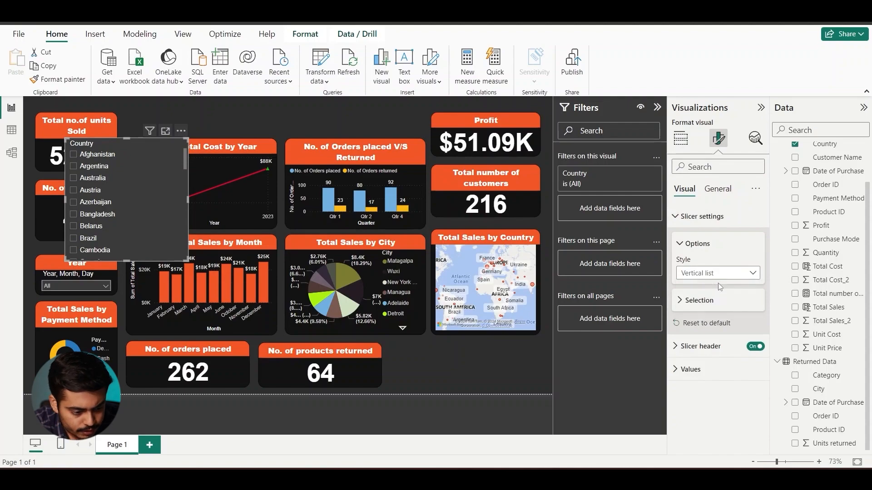
left_click(725, 278)
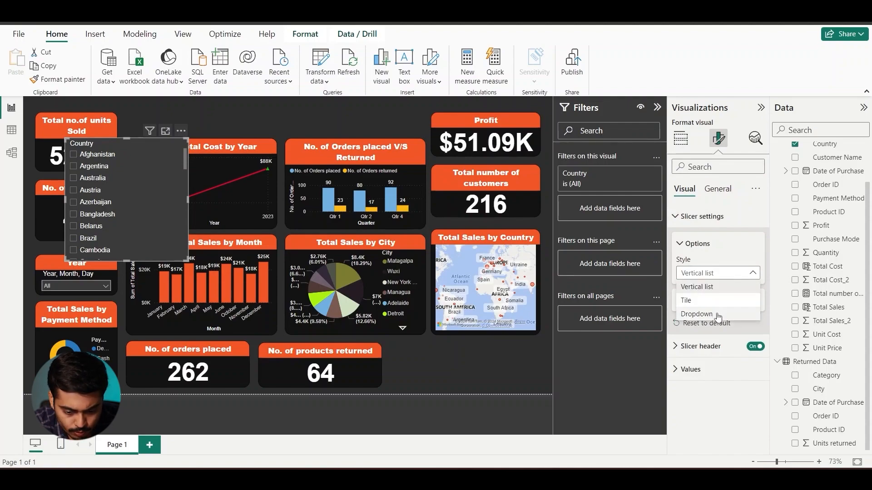
left_click(718, 314)
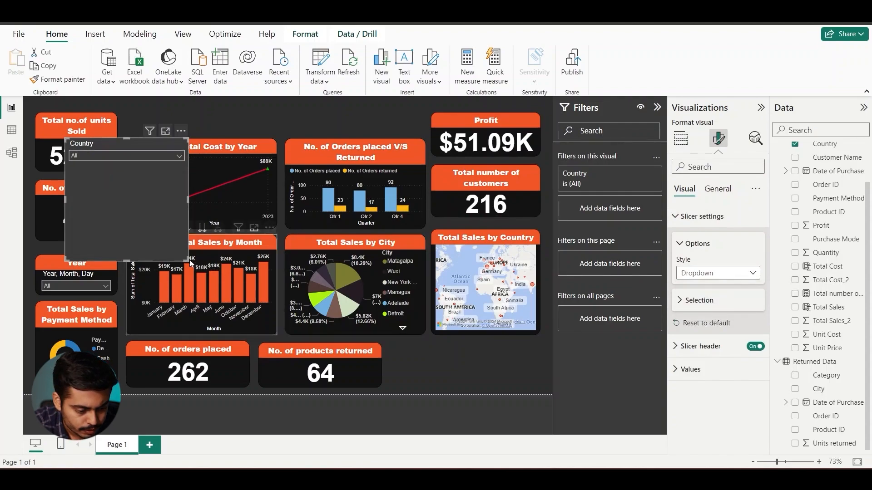
Shrink the Country slicer and place it below the Total Sales by Country map, matching the map's width.
left_click_drag(189, 259, 167, 182)
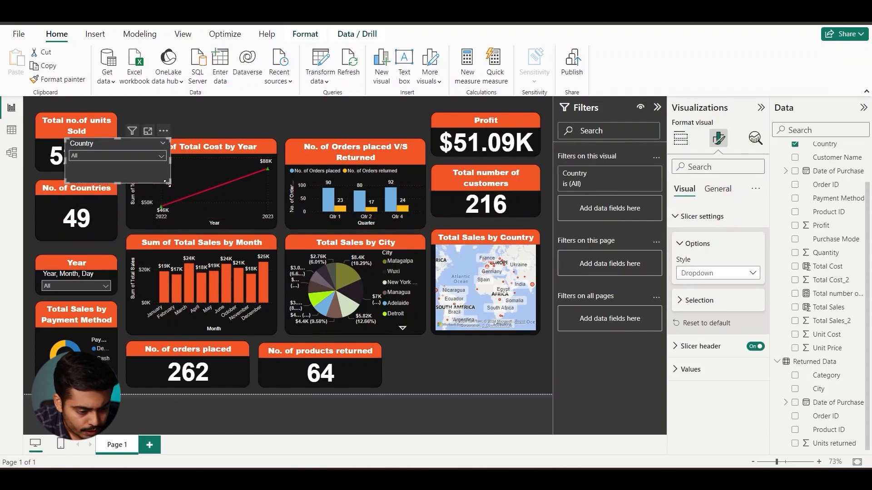
left_click_drag(132, 146, 502, 347)
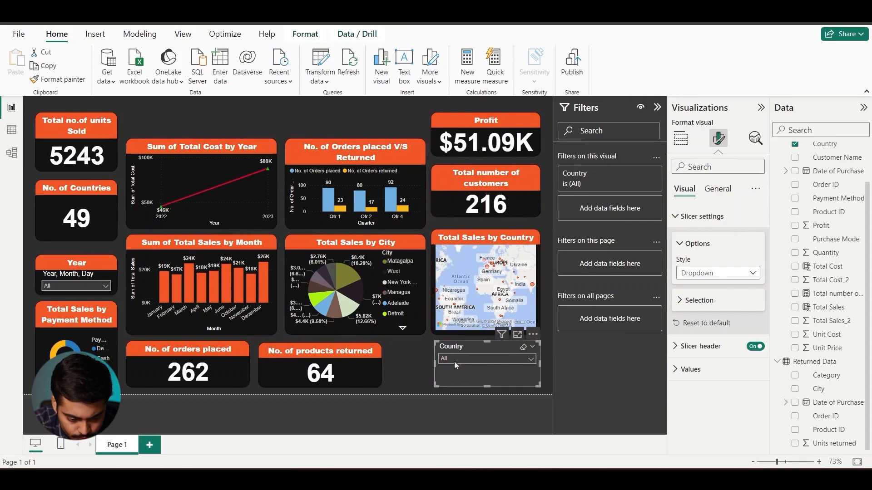
left_click_drag(434, 363, 442, 367)
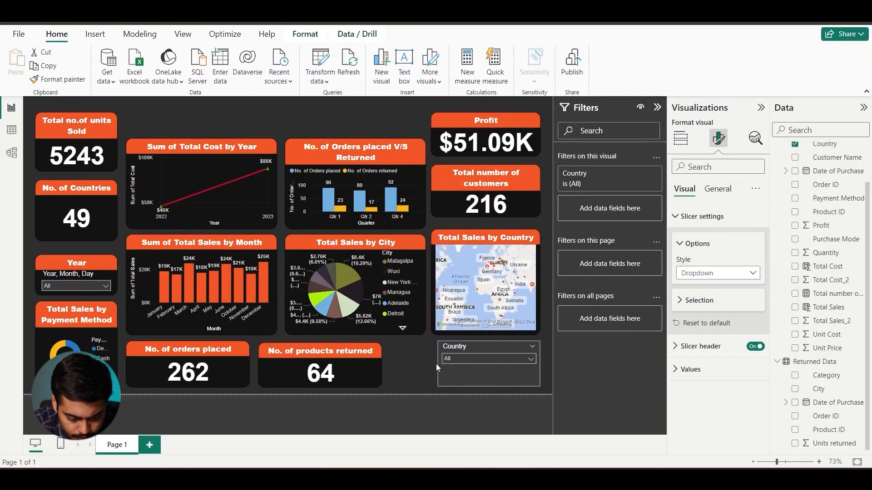
left_click(432, 366)
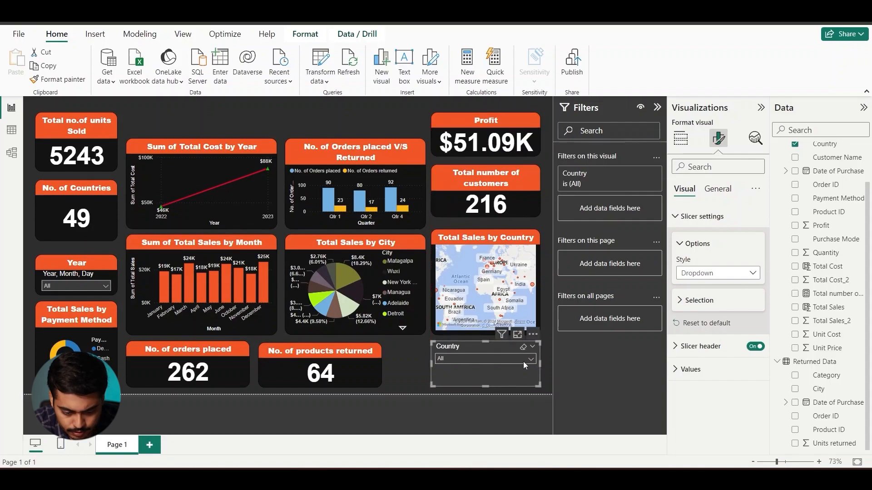
left_click_drag(540, 361, 545, 365)
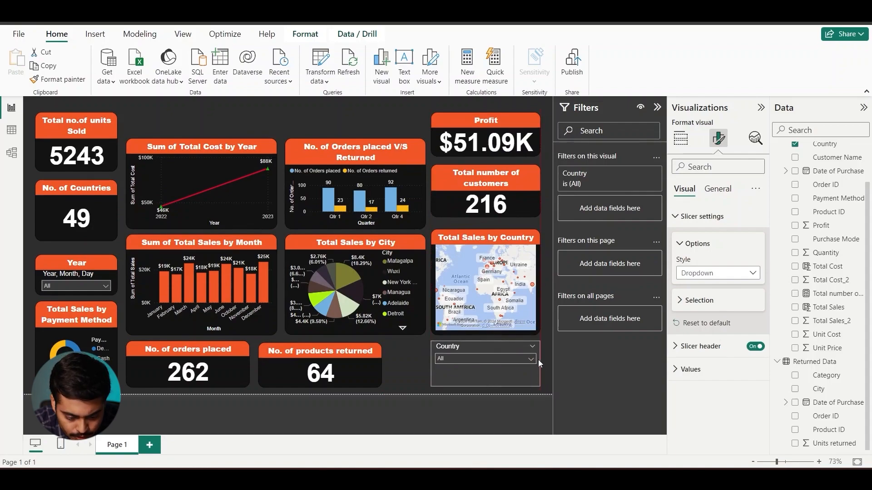
Copy the Total Sales by Country map's formatting onto the Country slicer.
left_click(458, 255)
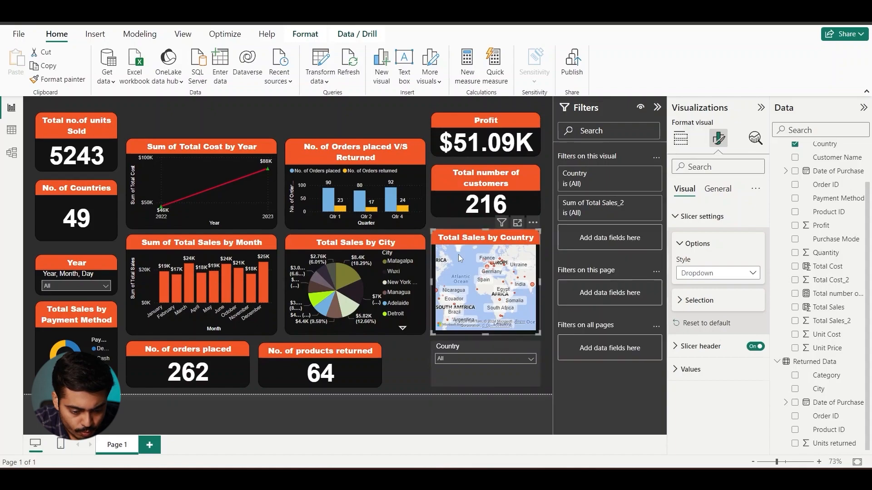
left_click(59, 78)
left_click(486, 360)
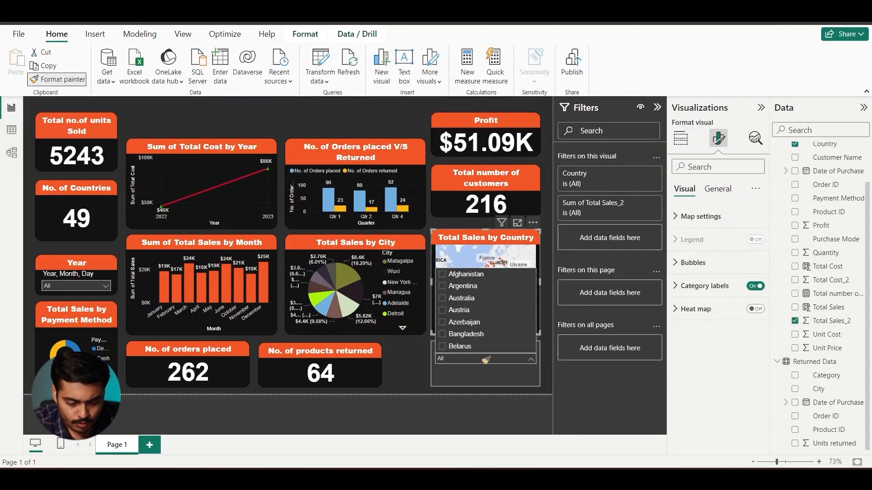
left_click(478, 369)
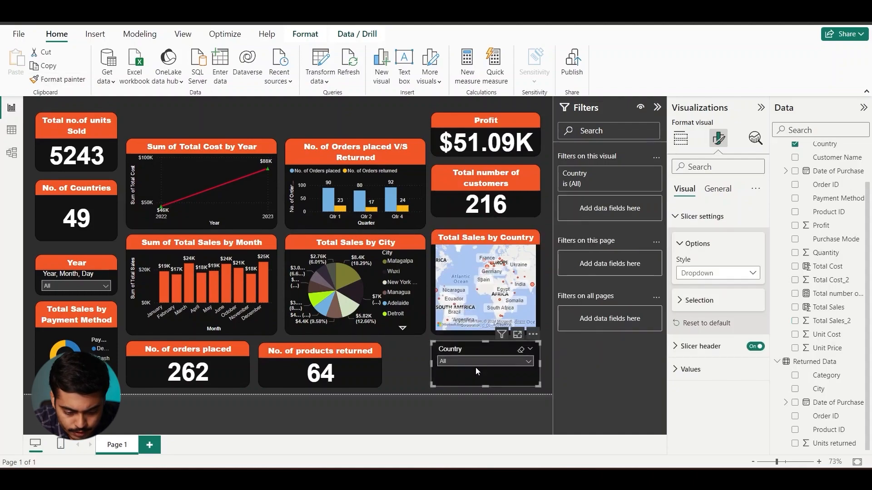
Set the Country slicer's title text to "Country".
left_click(716, 190)
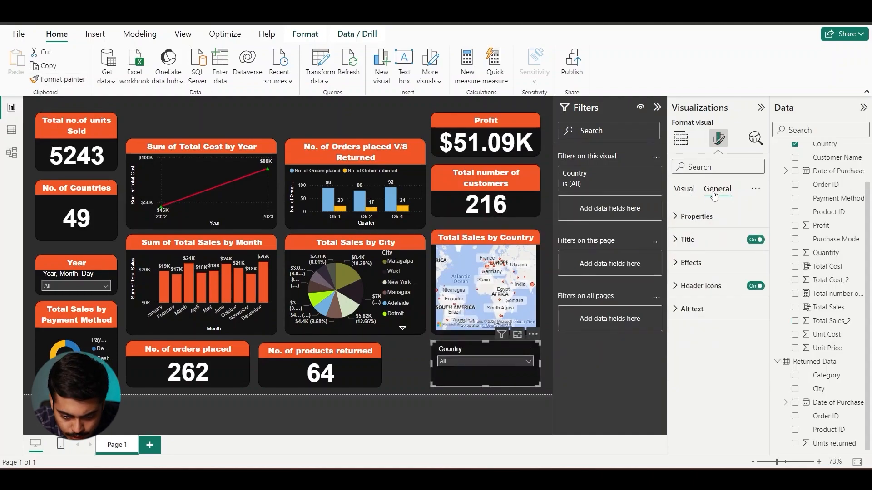
left_click(696, 248)
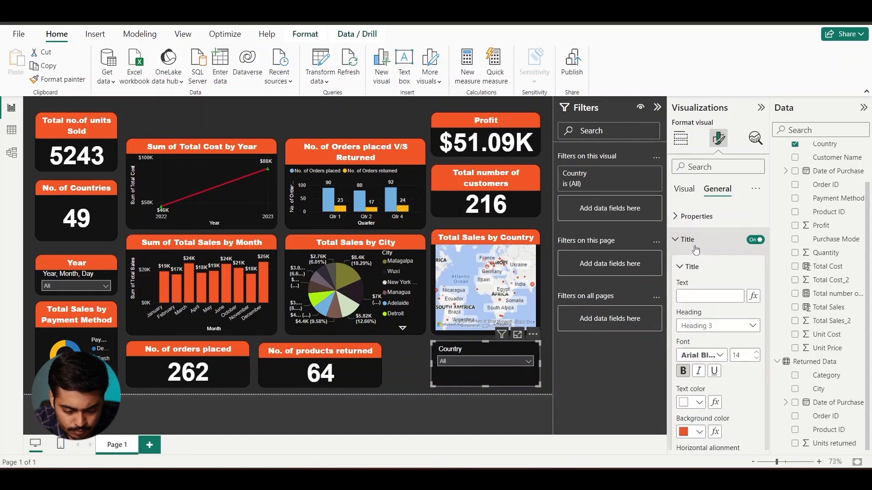
left_click(698, 297)
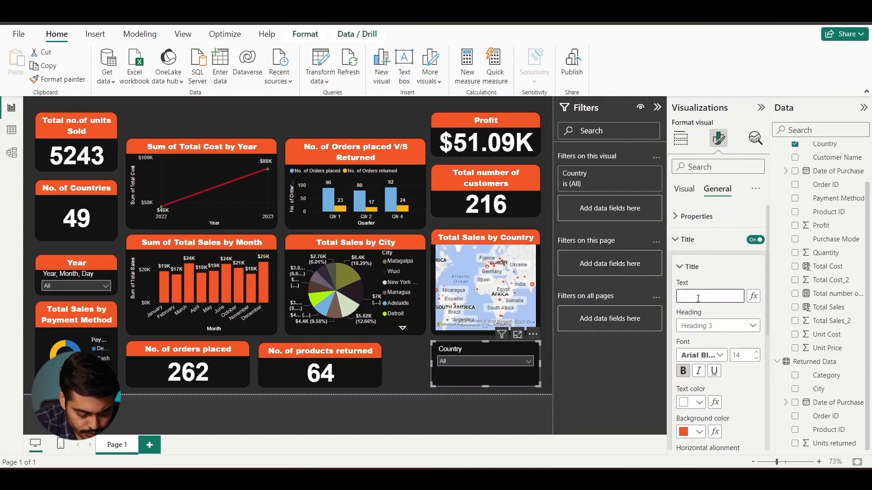
type("Country")
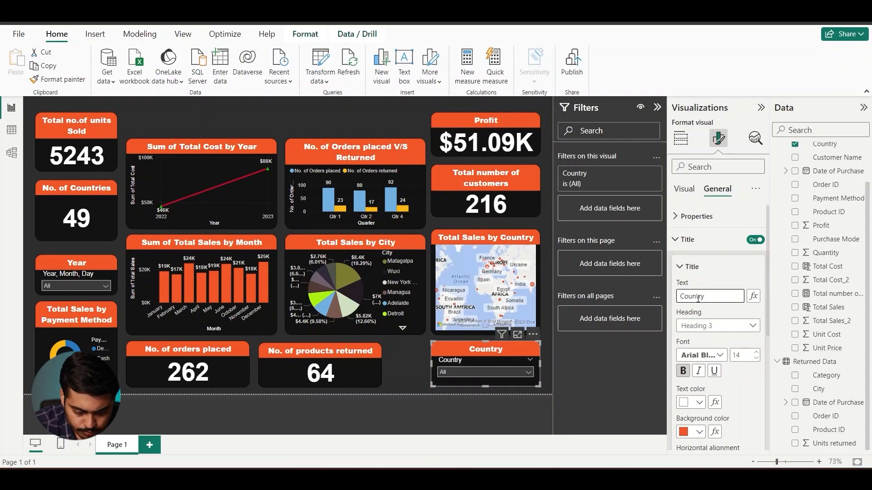
left_click(399, 361)
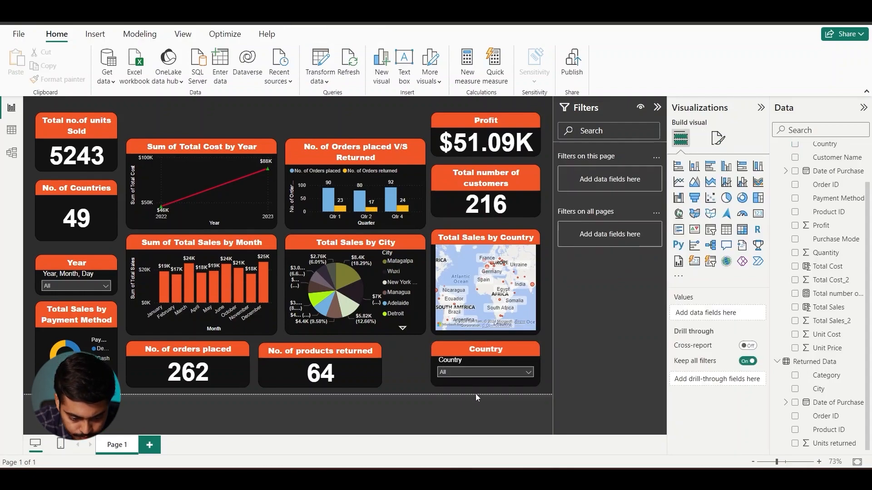
left_click(481, 381)
mouse_move(484, 386)
left_mouse_down()
mouse_move(486, 378)
mouse_move(485, 386)
left_mouse_up()
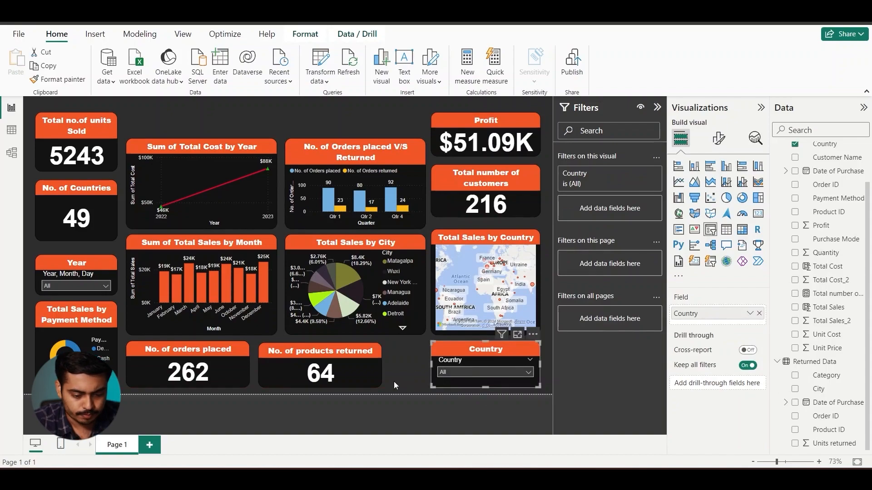
left_click(377, 380)
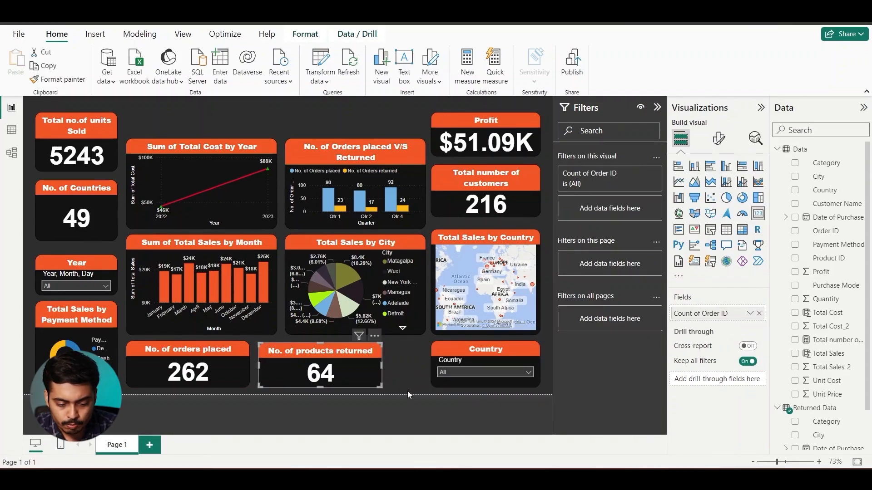
left_click(711, 233)
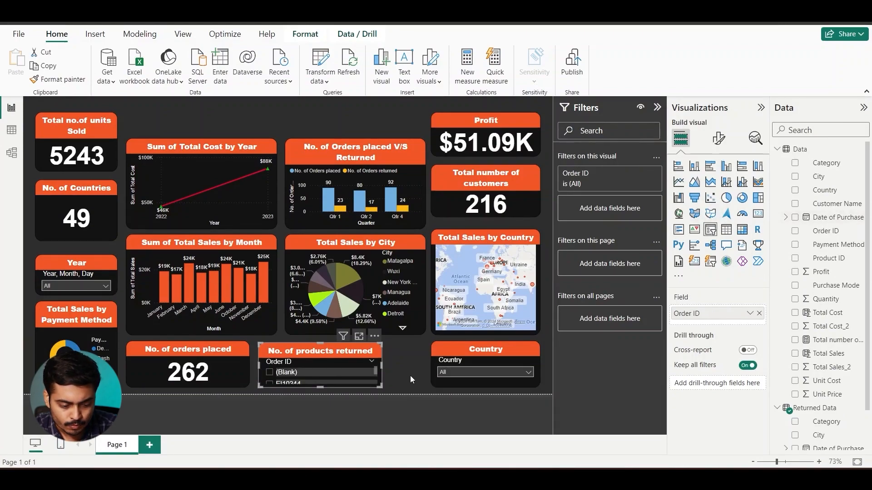
left_click(410, 375)
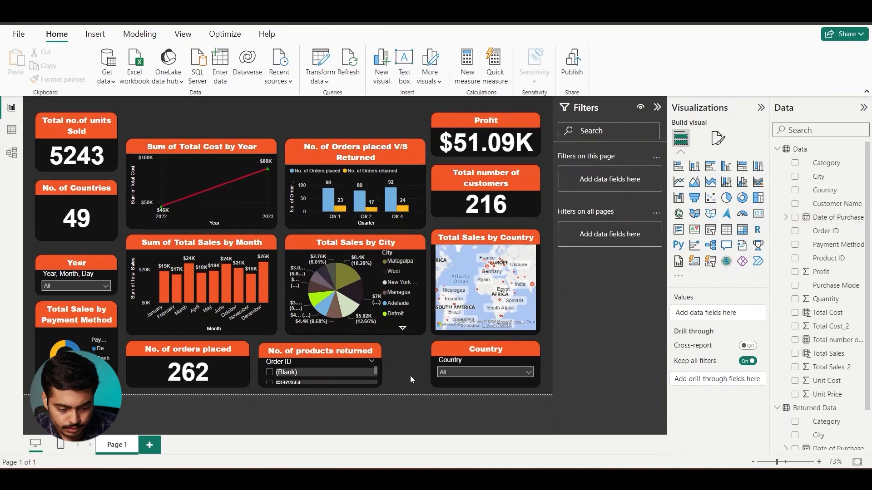
key("ctrl+z")
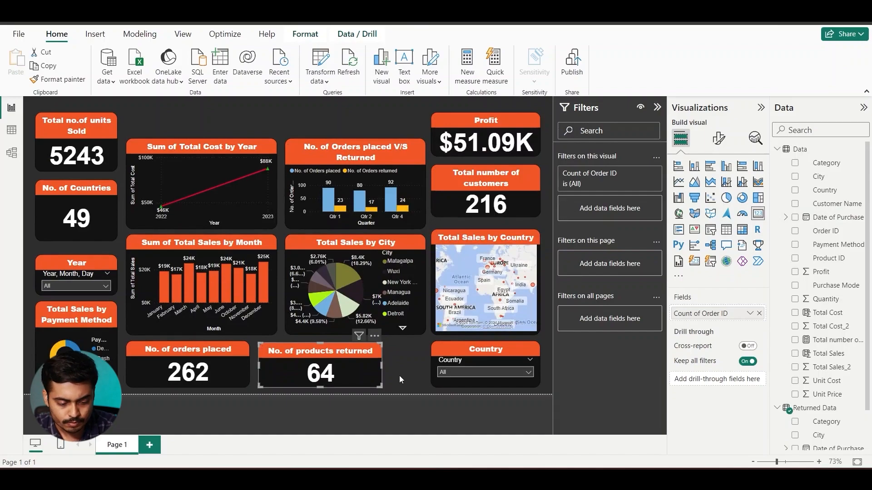
left_click(399, 375)
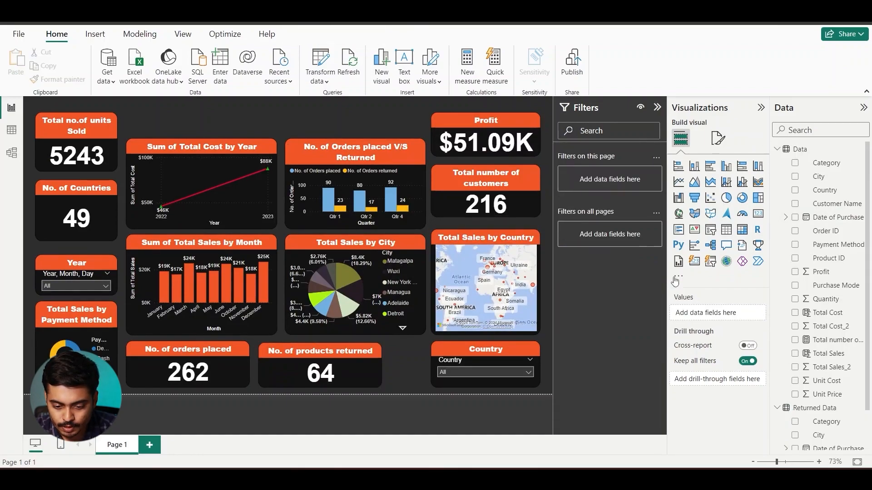
Add a slicer for the Data table's Category field and copy the No. of Orders placed V/S Returned chart's formatting onto it.
left_click(711, 232)
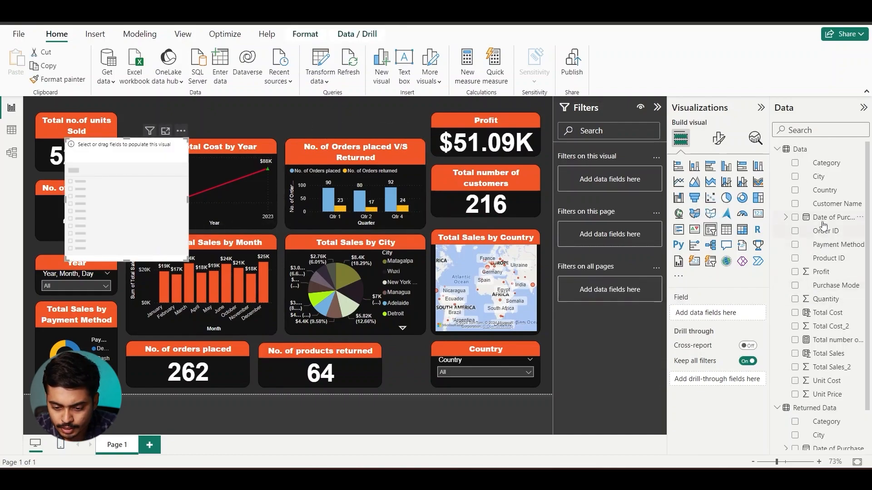
left_click_drag(824, 163, 729, 313)
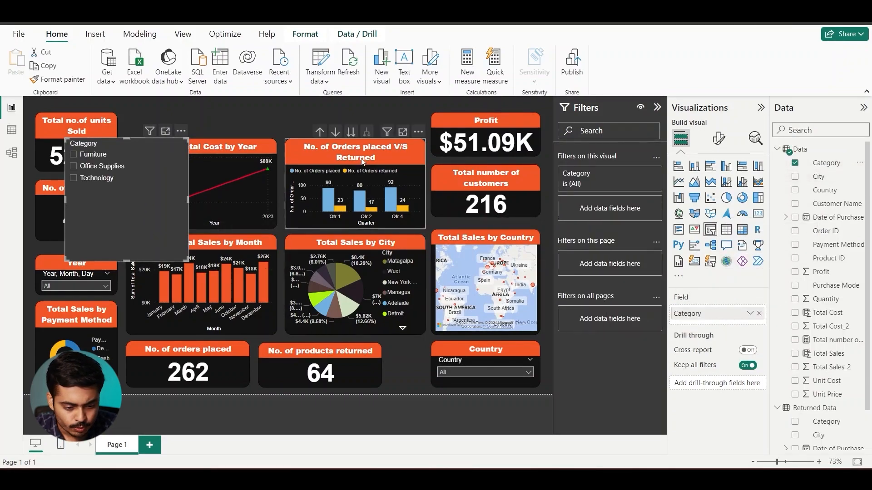
left_click(319, 159)
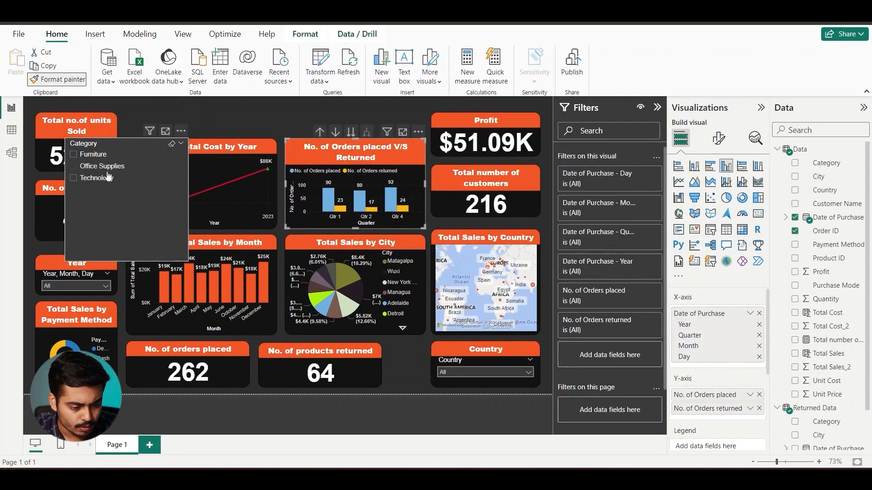
left_click(137, 208)
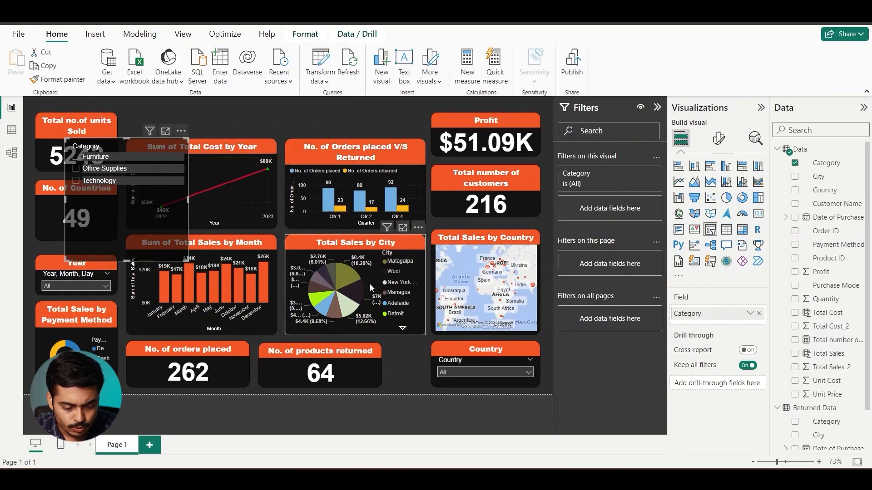
Set the Category slicer's style to Dropdown.
left_click(716, 139)
left_click(699, 220)
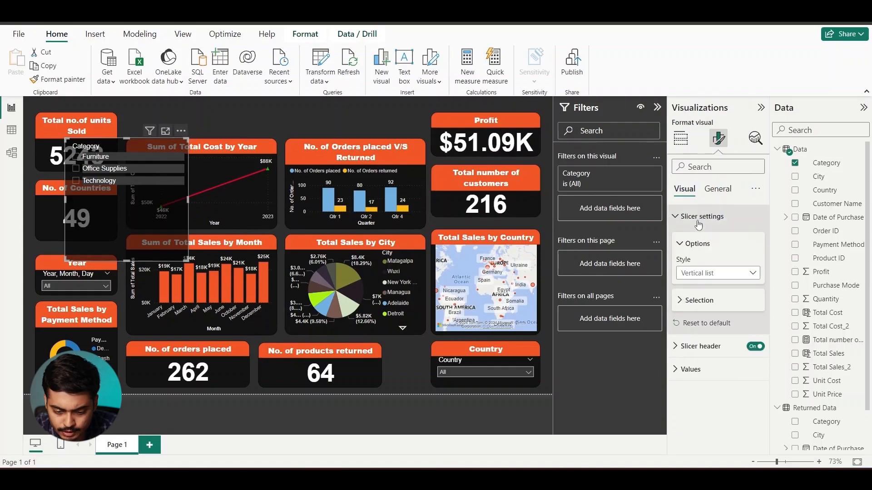
left_click(715, 273)
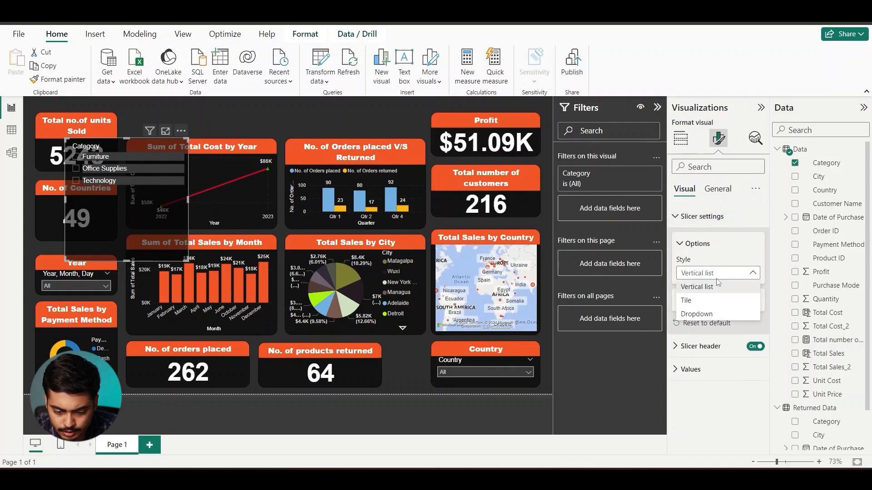
left_click(712, 318)
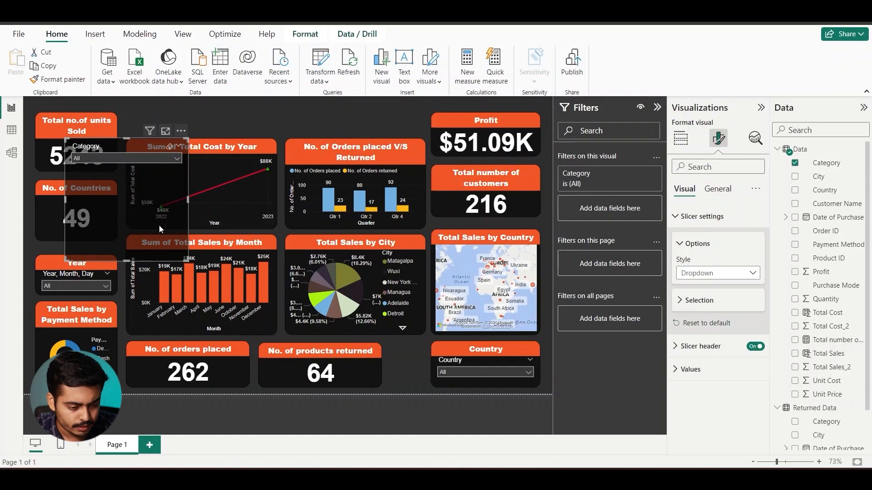
Set the Category slicer's title text to "Product Category".
left_click(719, 191)
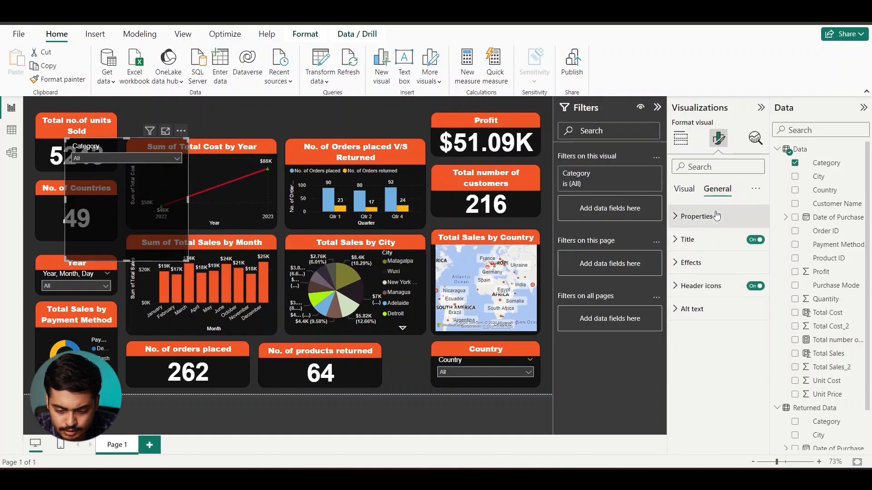
left_click(699, 240)
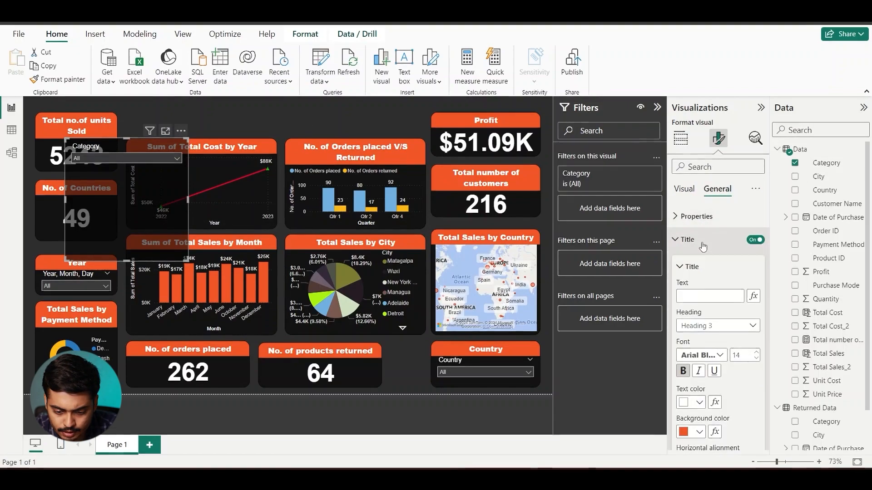
left_click(699, 293)
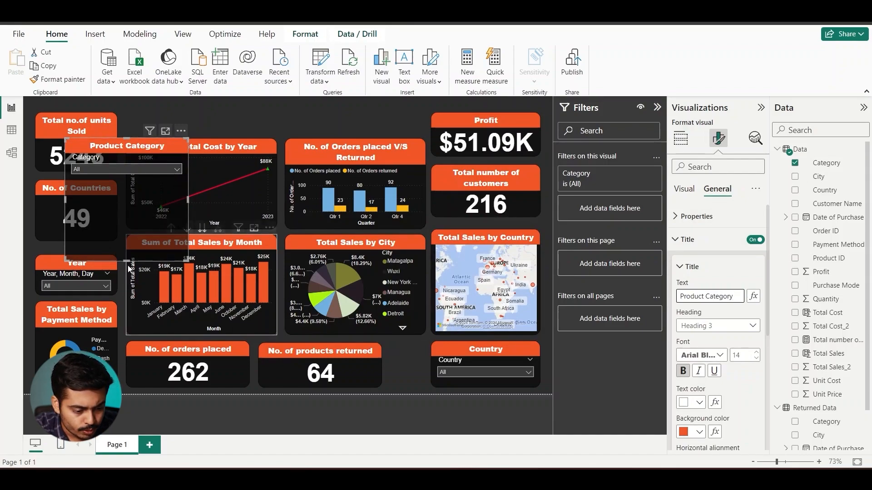
Fit the Product Category slicer between the No. of products returned card and the Country slicer, narrowing the visuals in that row.
left_click_drag(124, 230, 474, 344)
left_click_drag(416, 370, 381, 369)
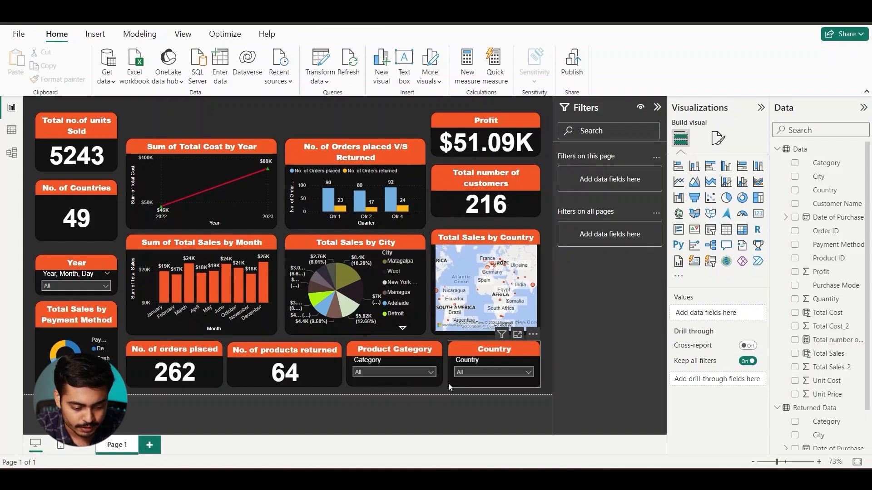
Filter the dashboard by product category, first to Technology and finally to Furniture.
left_click(432, 372)
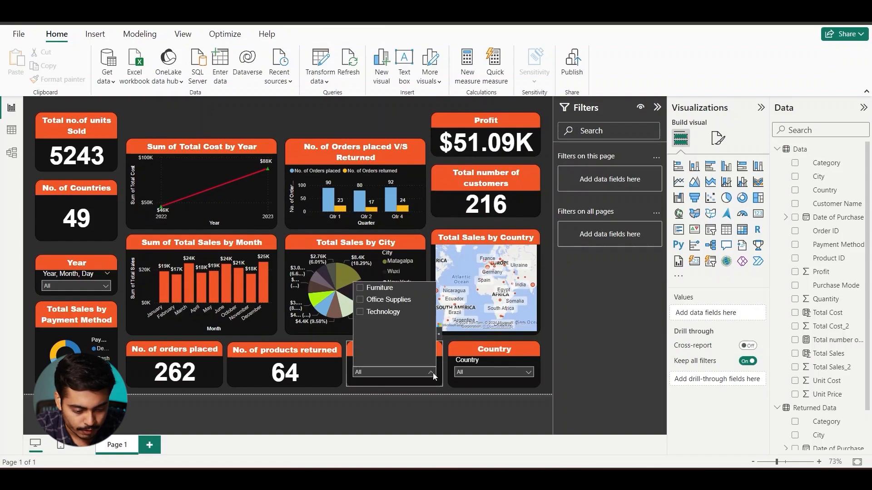
left_click(386, 313)
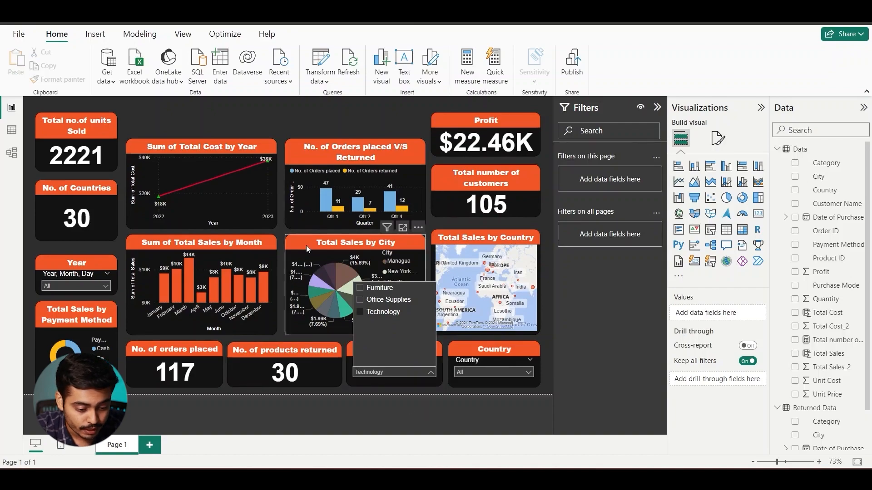
left_click(316, 113)
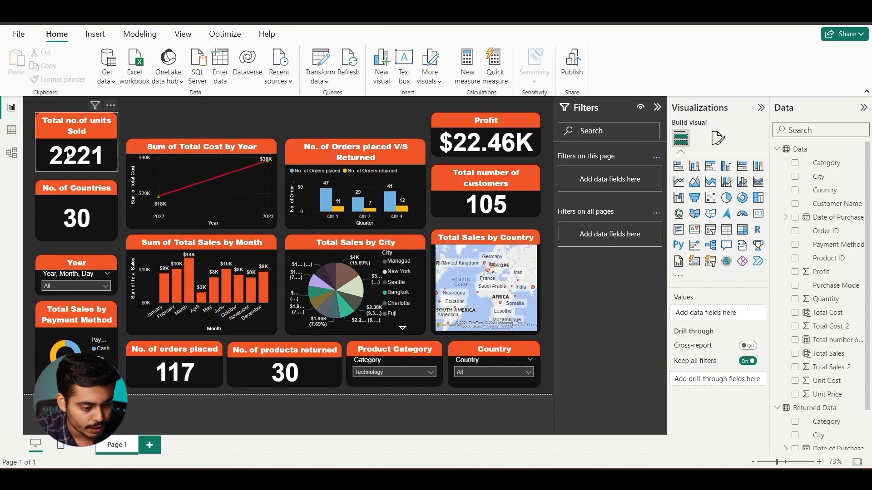
left_click(425, 373)
left_click(391, 288)
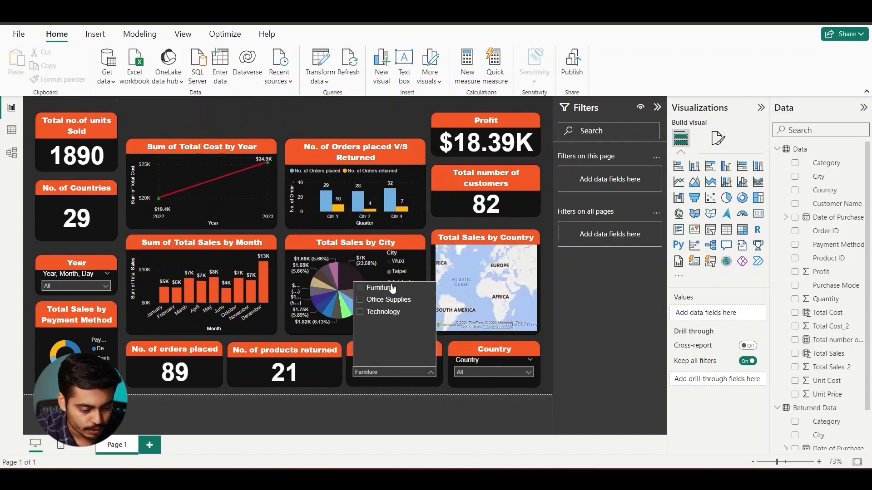
left_click(440, 391)
Filter the dashboard to Australia with the Country slicer.
left_click(487, 371)
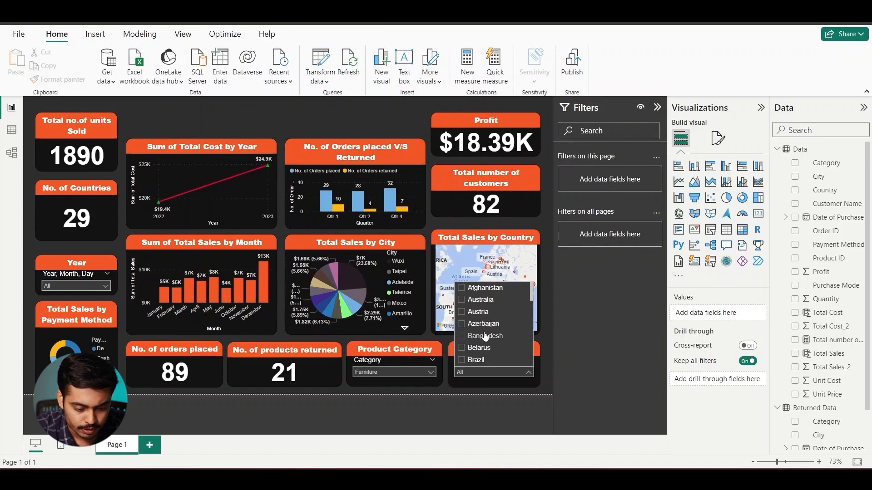
left_click(480, 300)
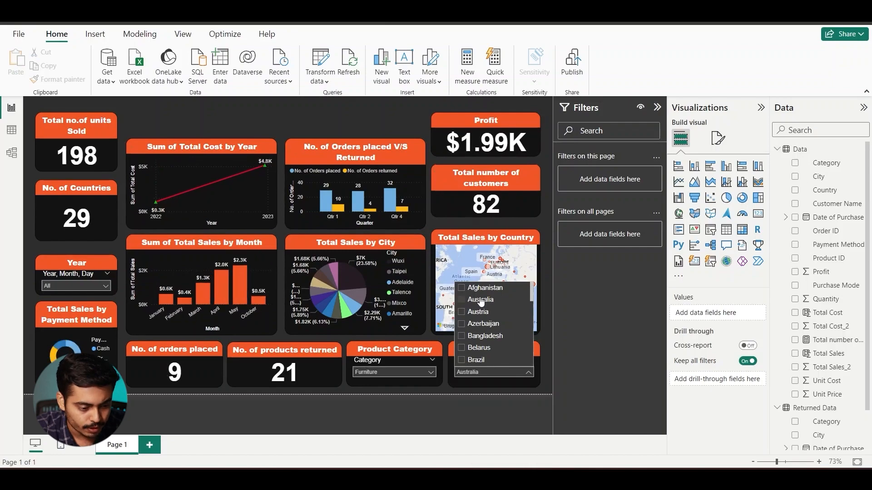
left_click(446, 385)
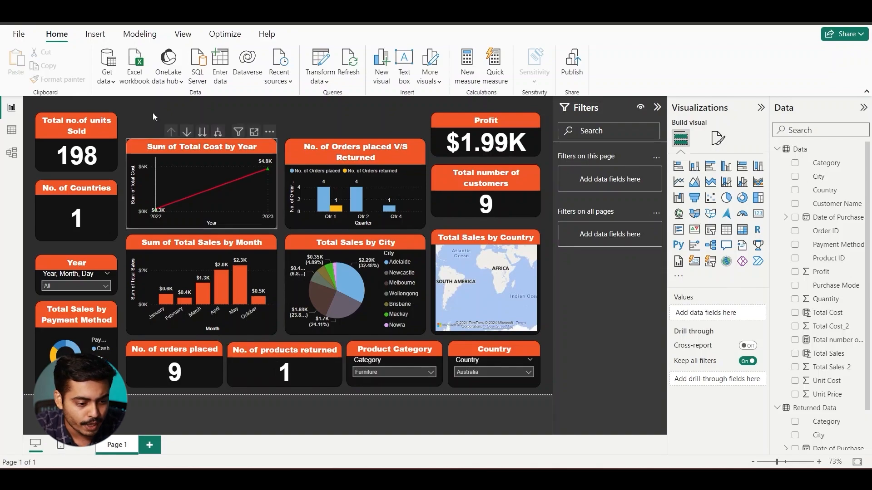
Insert a text box on the report page reading "Online Sales Analysis".
left_click(96, 35)
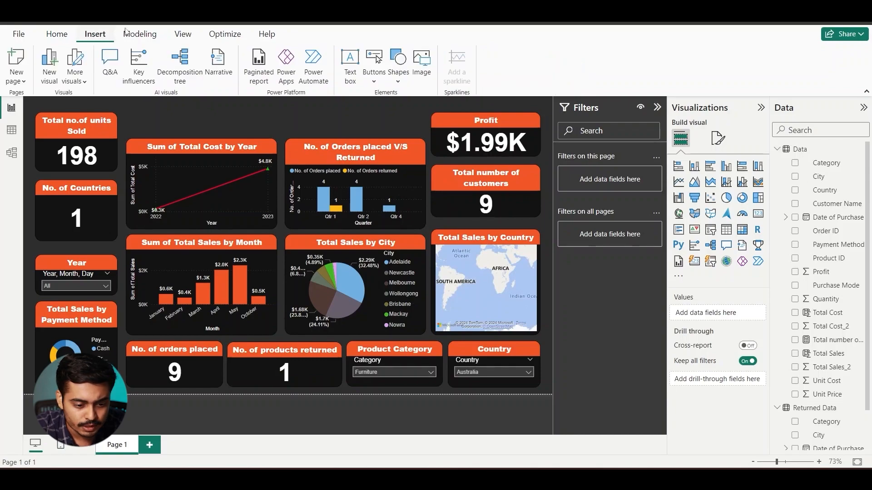
left_click(350, 68)
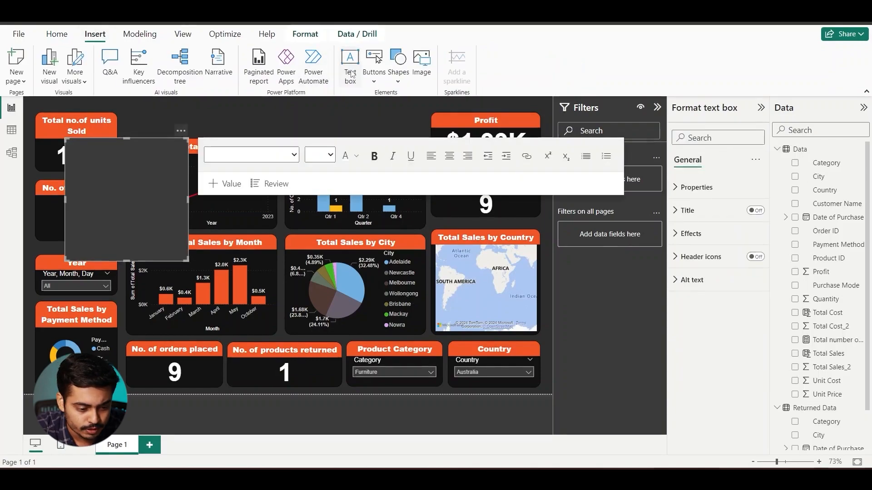
left_click(110, 157)
type("Online ")
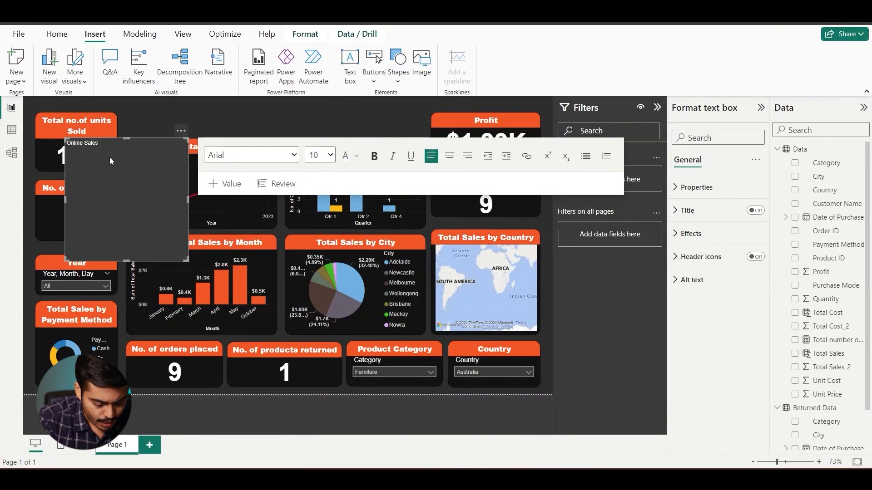
type("Sales Analysis")
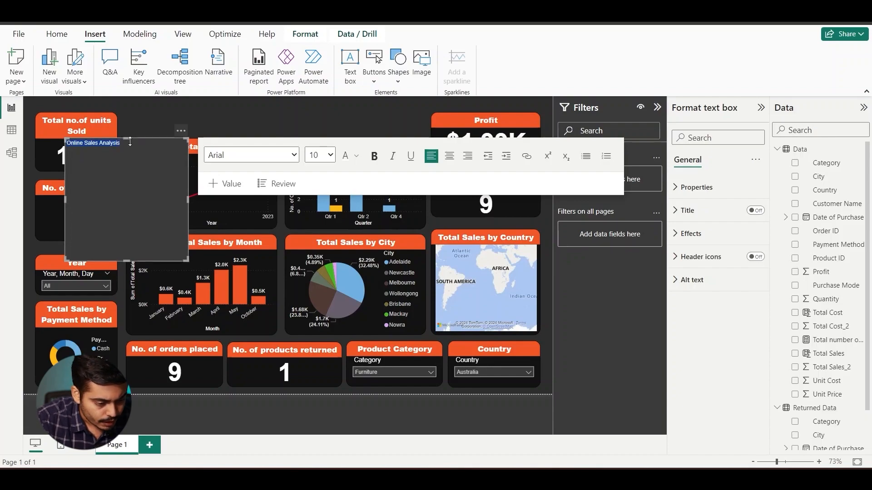
Set the font size of the "Online Sales Analysis" text to 36.
left_click(329, 157)
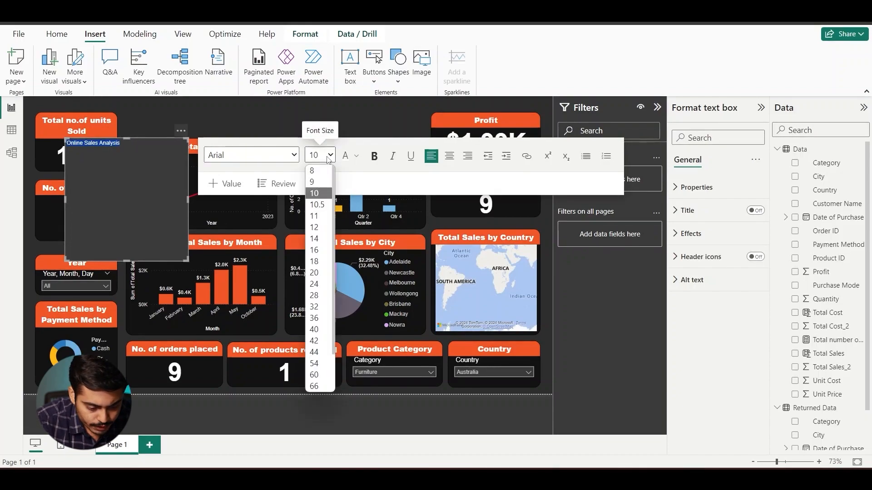
left_click(317, 318)
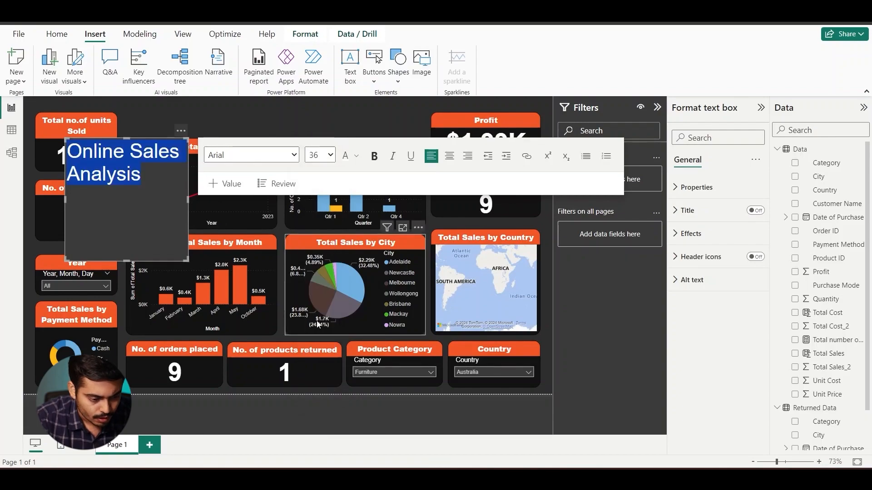
left_click(346, 118)
Widen the heading text box to fit its text on one line, reduce its height to that line, and center the text.
left_click(166, 199)
left_click_drag(188, 200, 313, 200)
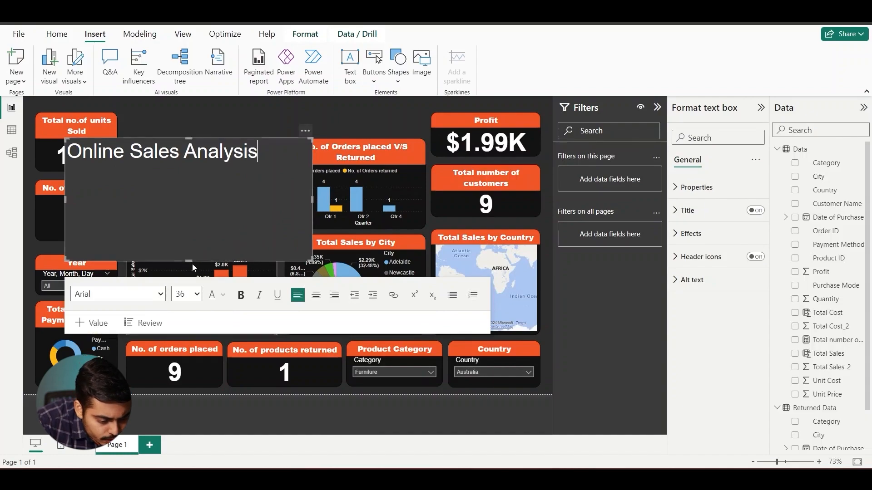
left_click_drag(189, 262, 184, 173)
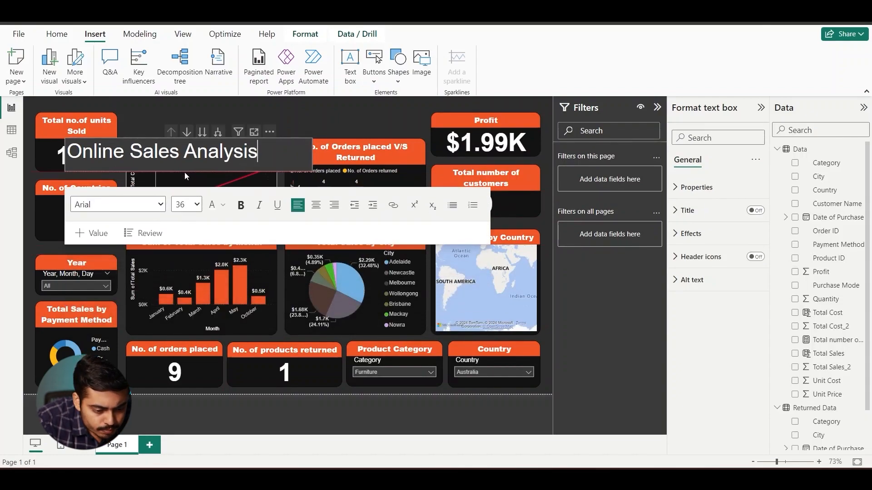
left_click(321, 210)
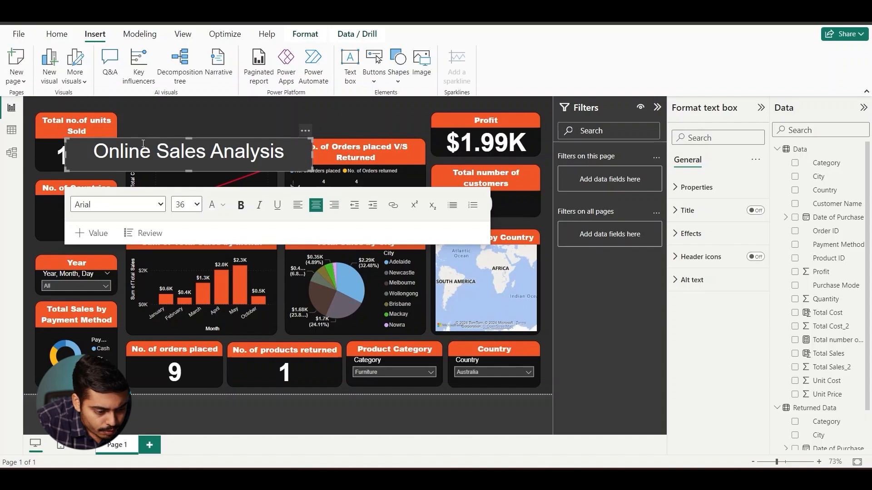
left_click(151, 130)
left_click(151, 141)
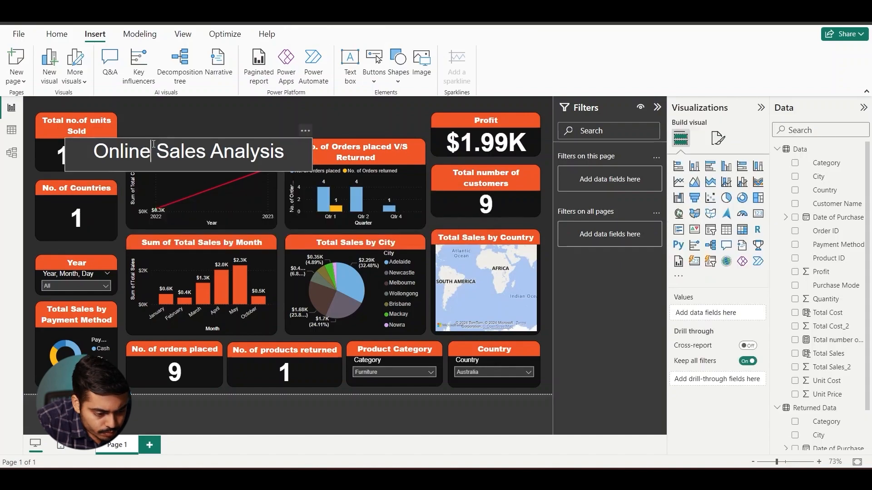
Move the "Online Sales Analysis" heading to the top of the report page, centered above the two upper charts.
left_click(178, 126)
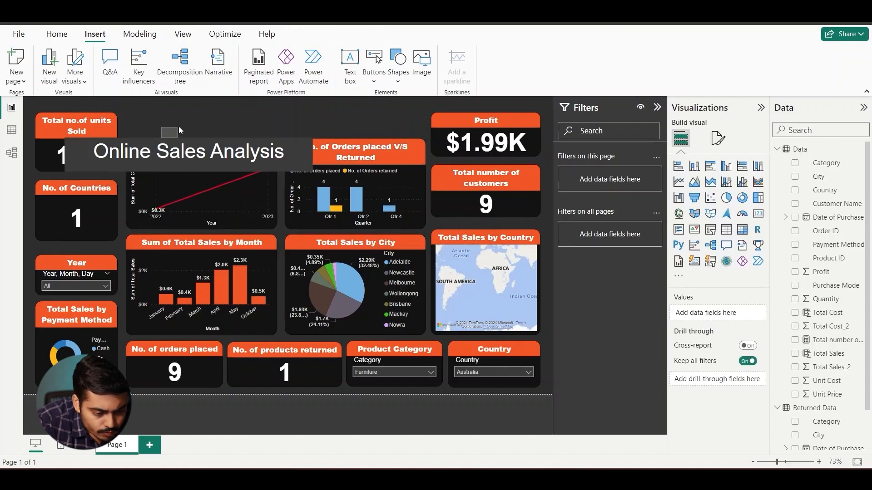
left_click_drag(216, 136, 304, 102)
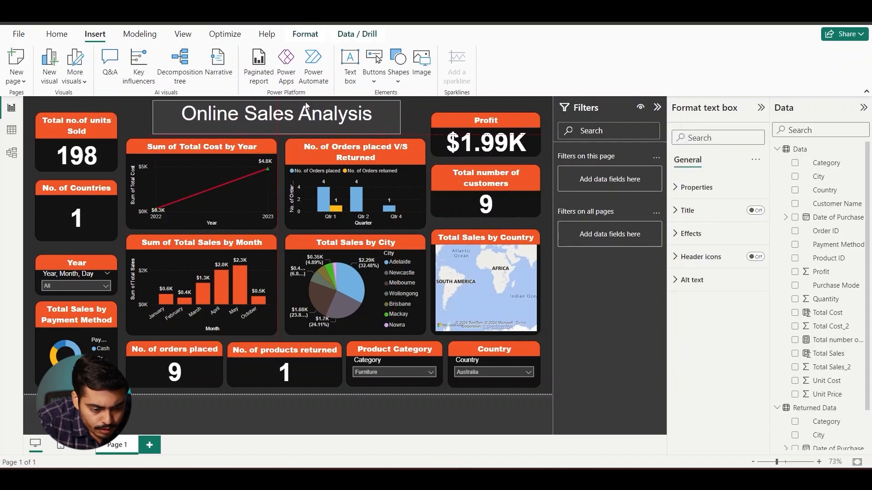
left_click(305, 105)
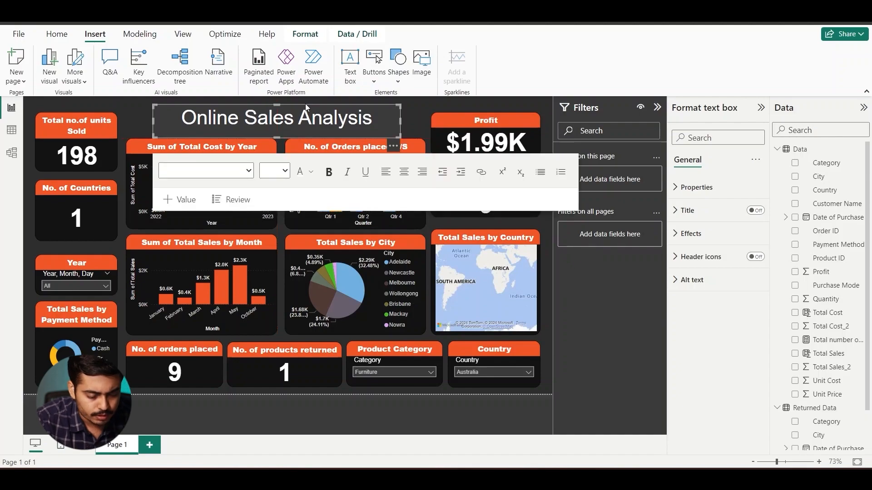
left_click(296, 410)
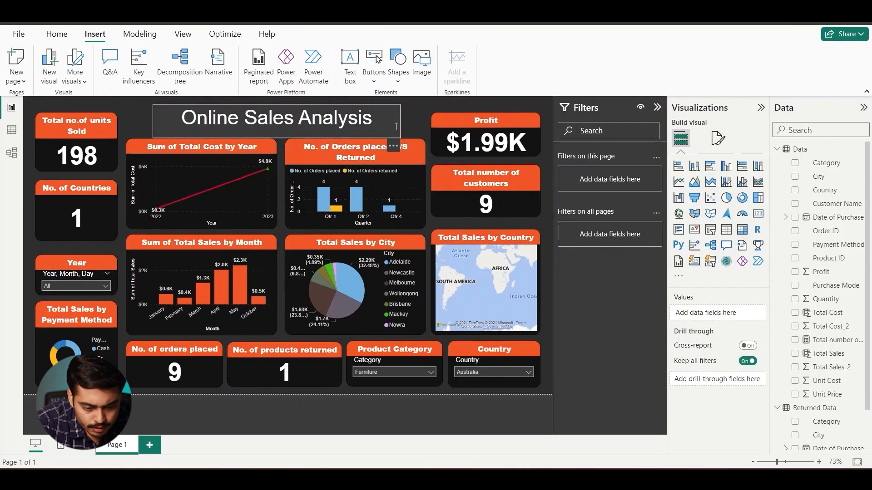
Set the background transparency of the "Online Sales Analysis" text box to 66%.
left_click(342, 126)
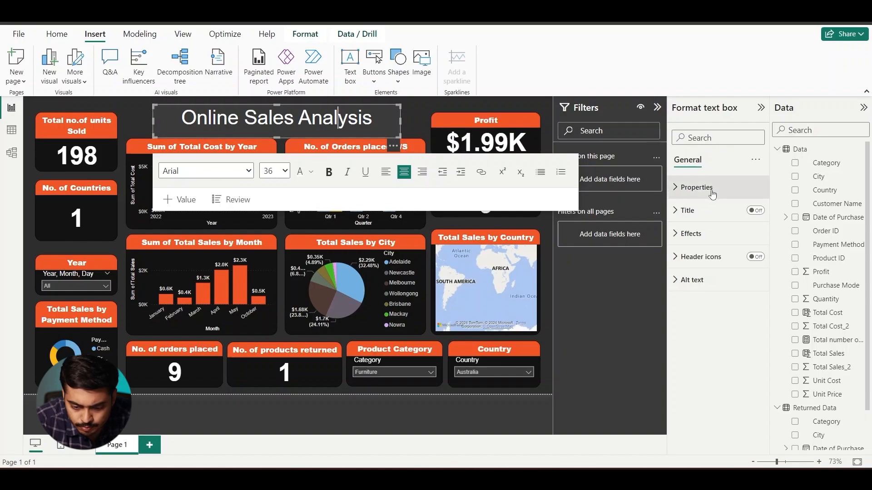
left_click(705, 232)
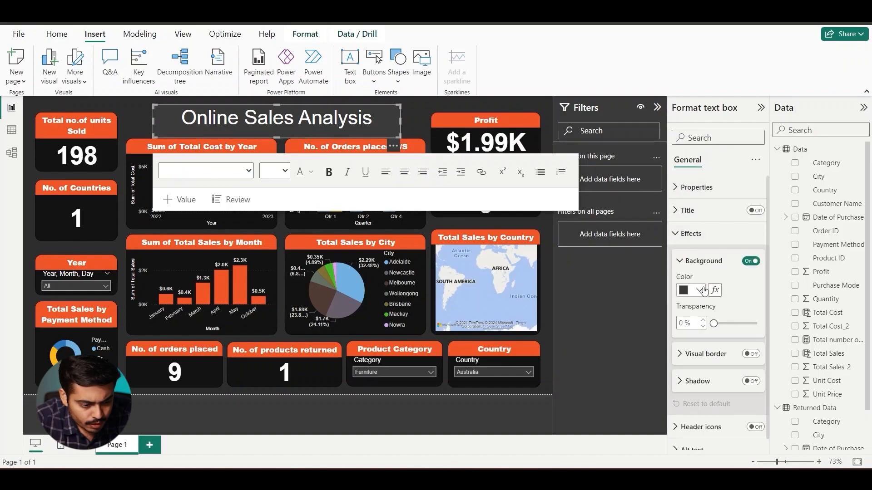
left_click_drag(714, 323, 742, 325)
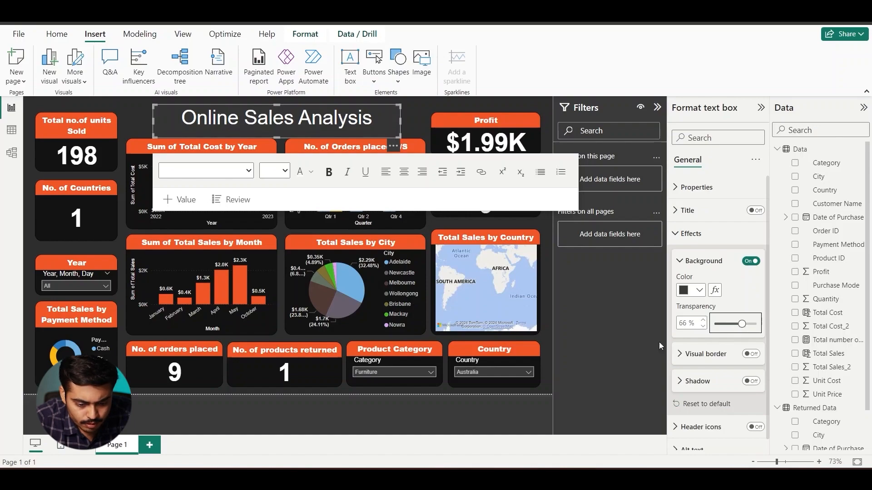
left_click(543, 311)
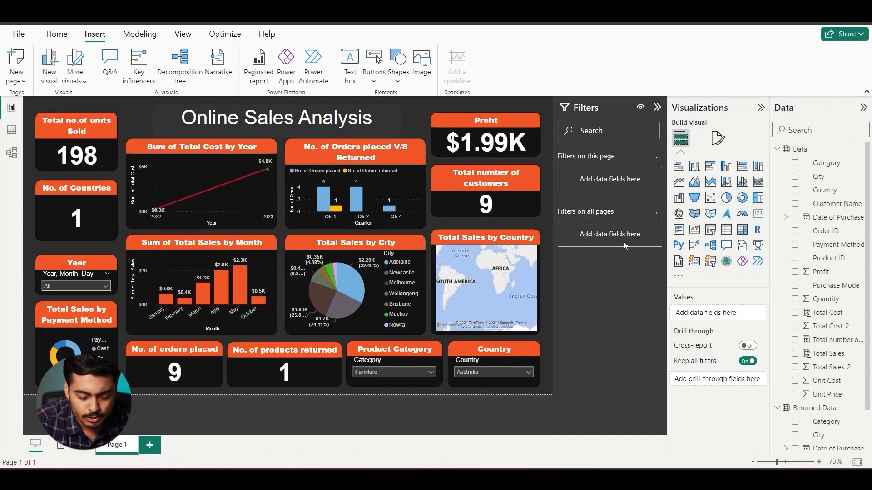
Collapse the Filters, Visualizations and Data panes to give the report page more room.
left_click(657, 109)
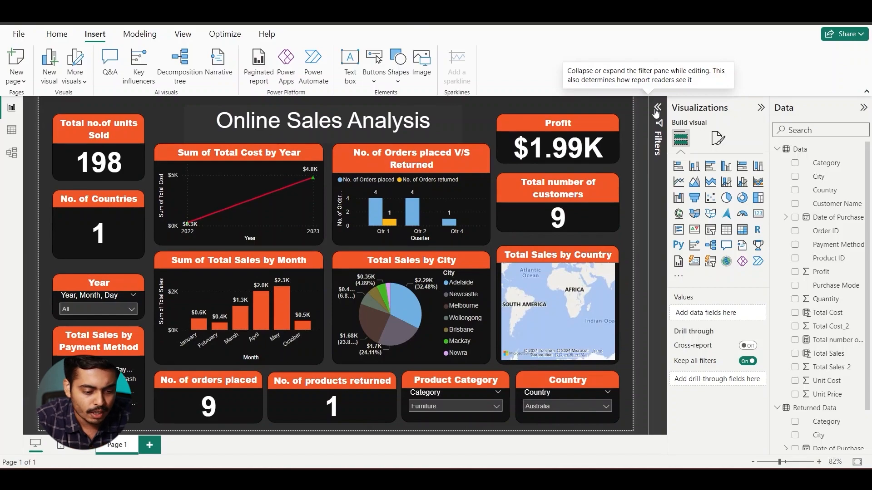
left_click(760, 108)
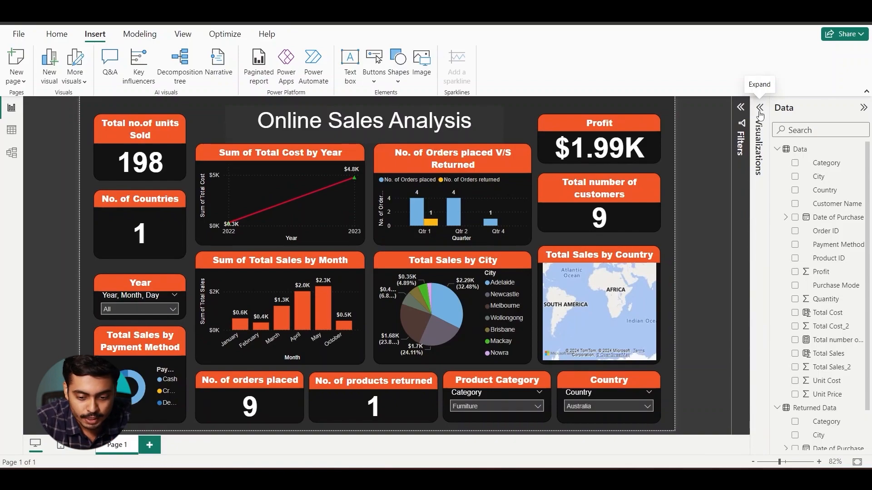
left_click(864, 109)
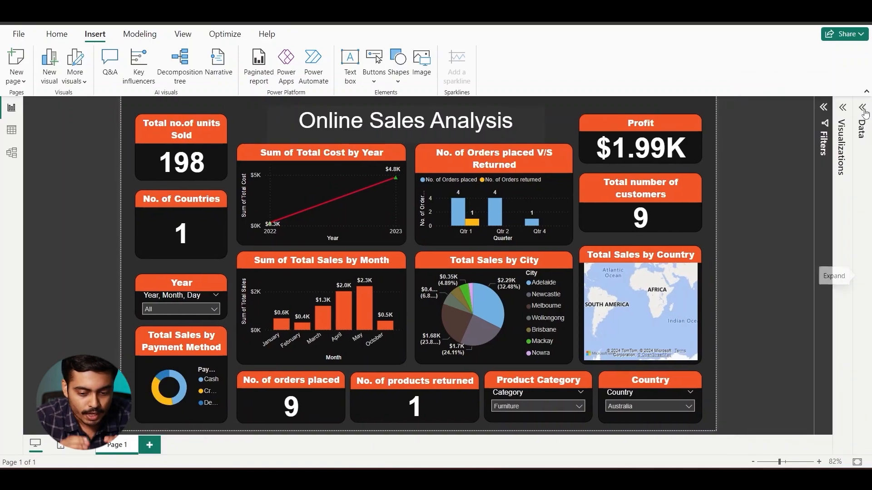